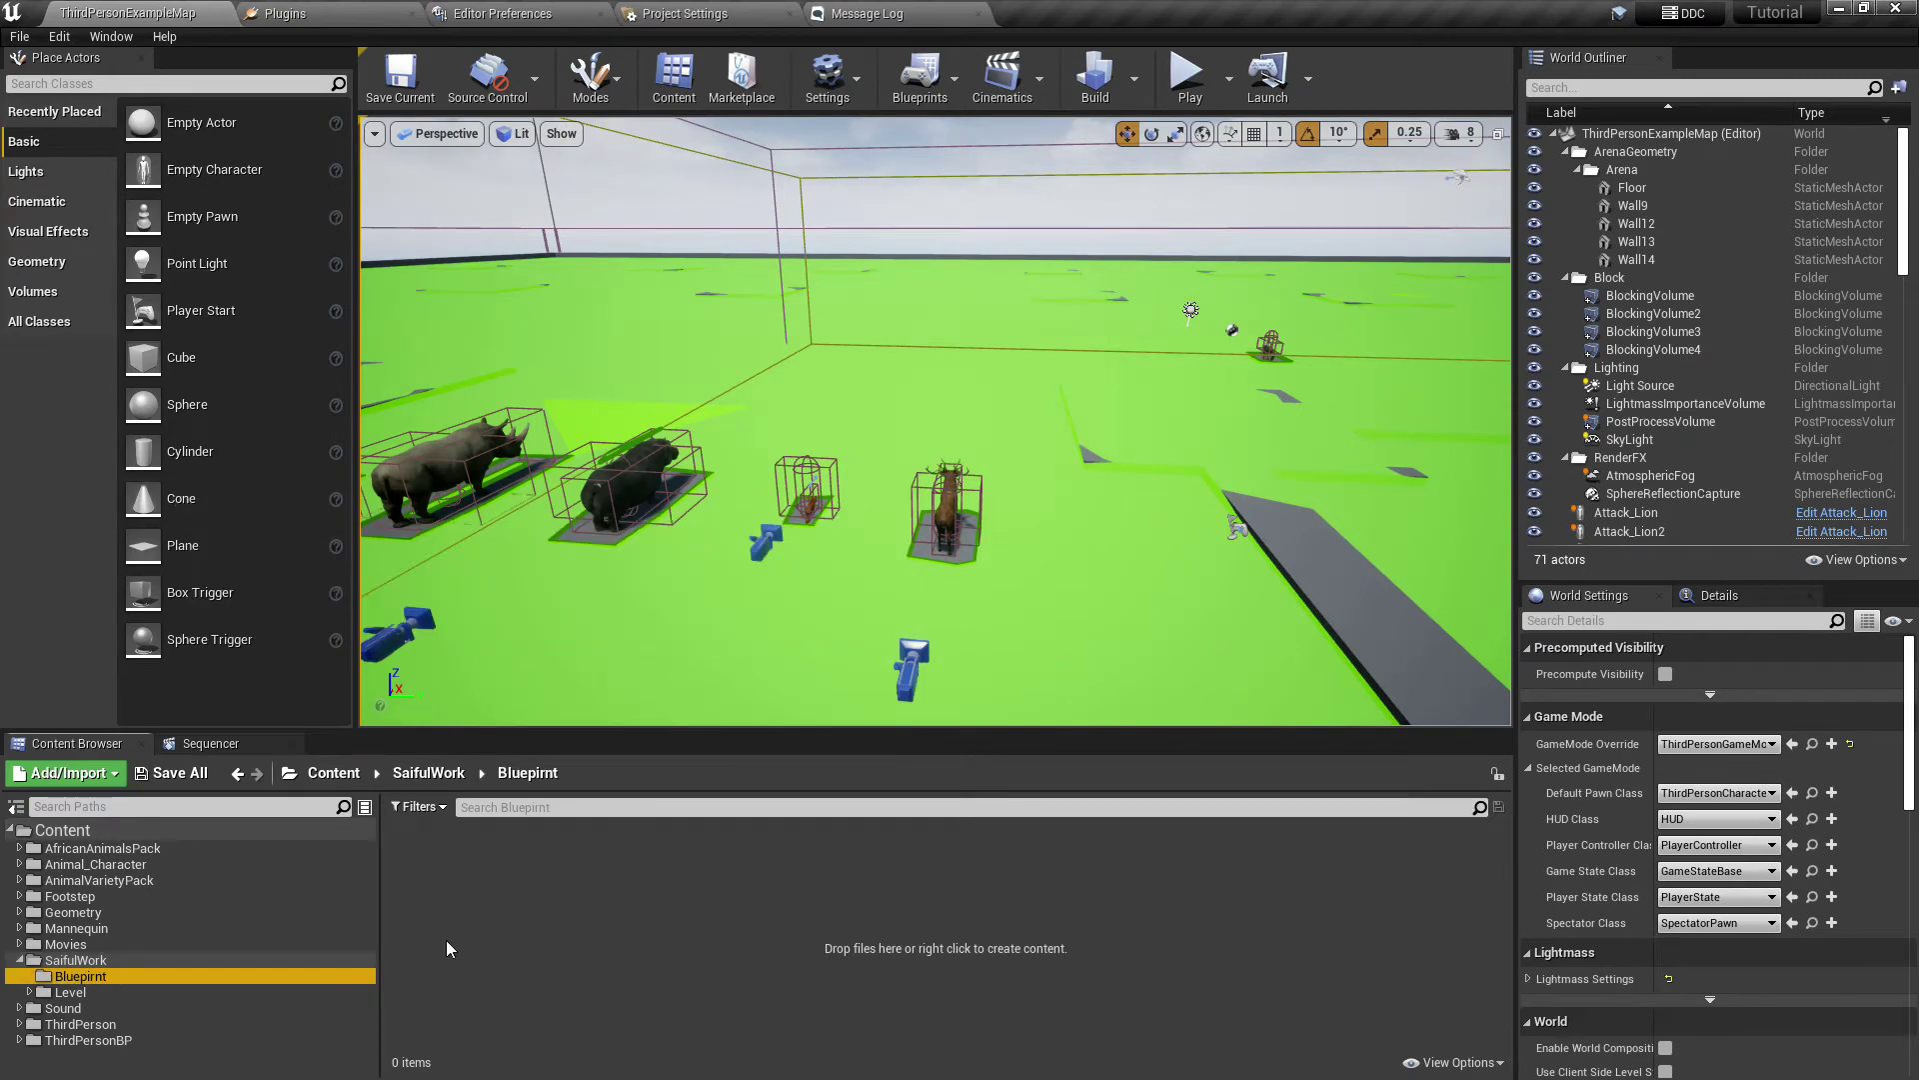
Bring up the content creation menu inside the empty SaifulWork Blueprint folder.
{"action": "right_click", "coordinate": [457, 921]}
Create a new folder named UMG inside Blueprint and enter it.
{"action": "left_click", "coordinate": [521, 339]}
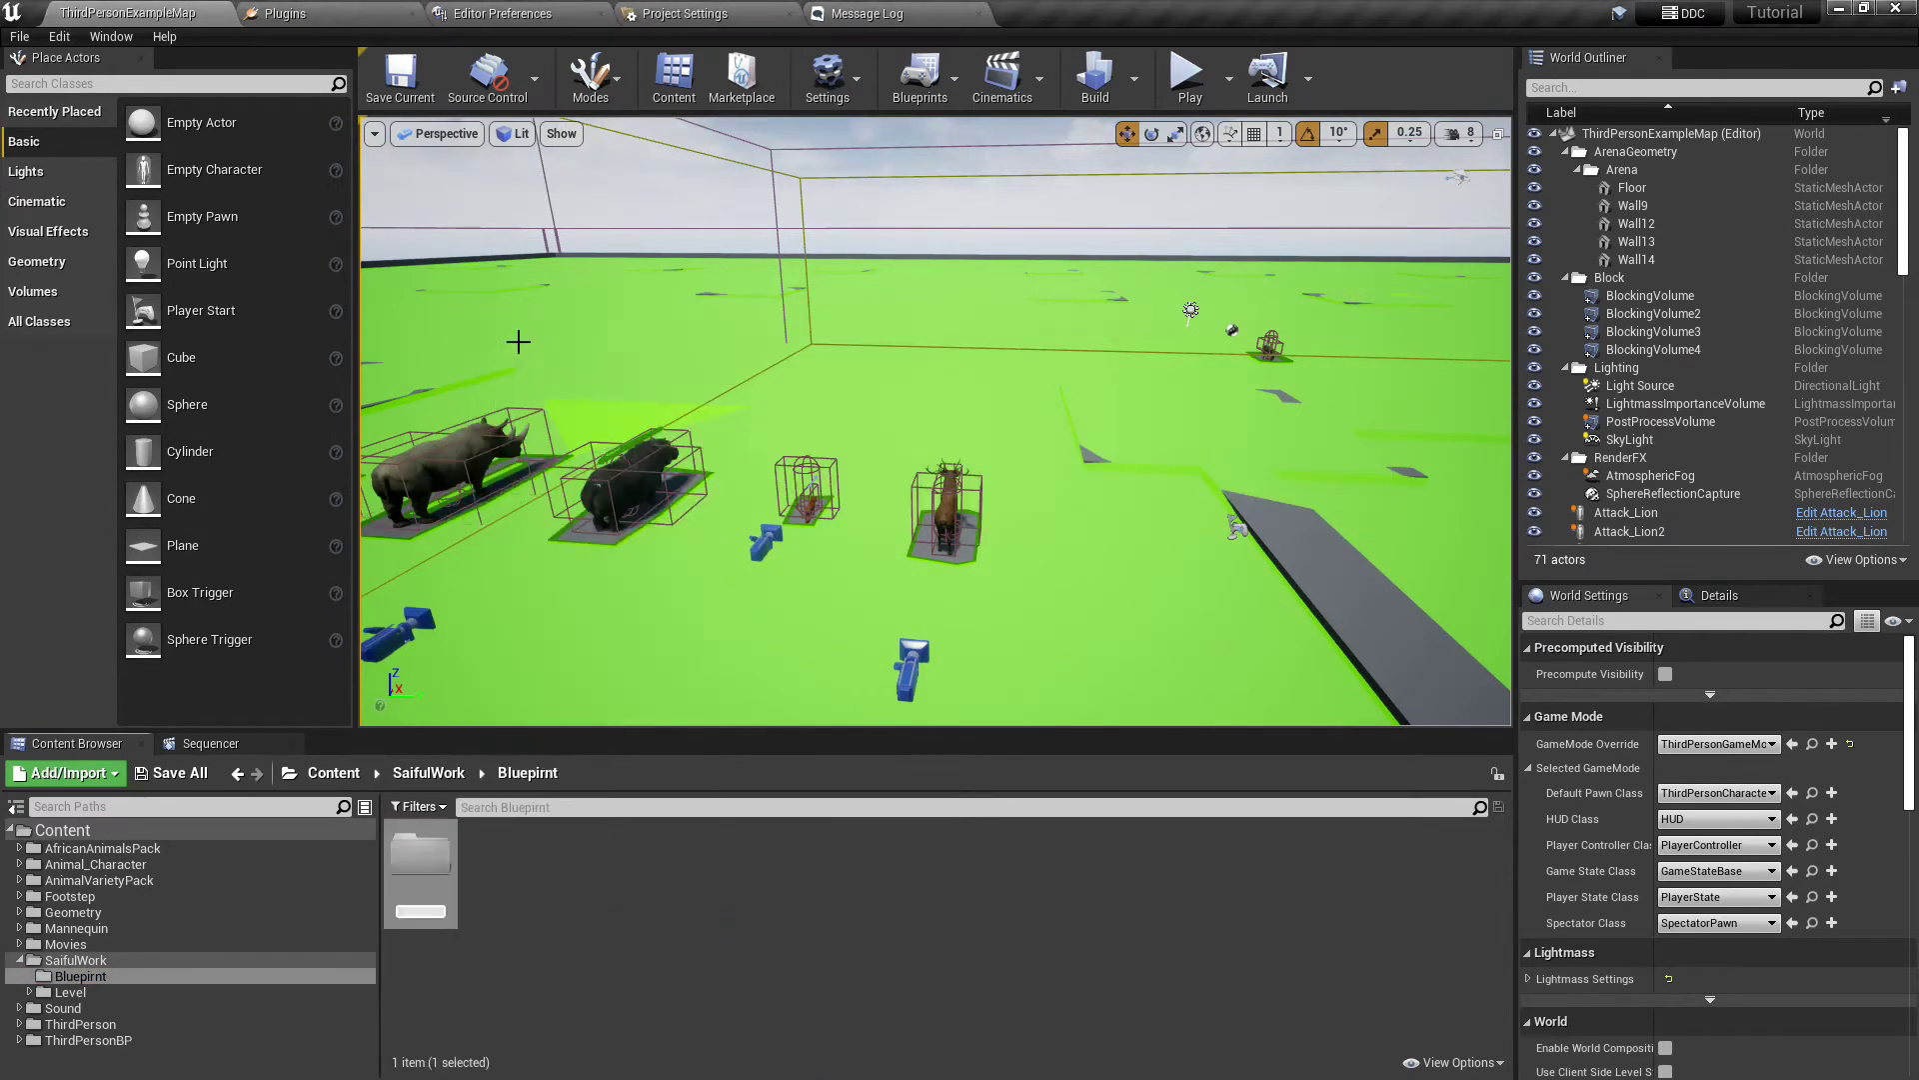
{"action": "type", "text": "UMG"}
{"action": "key", "text": "Return"}
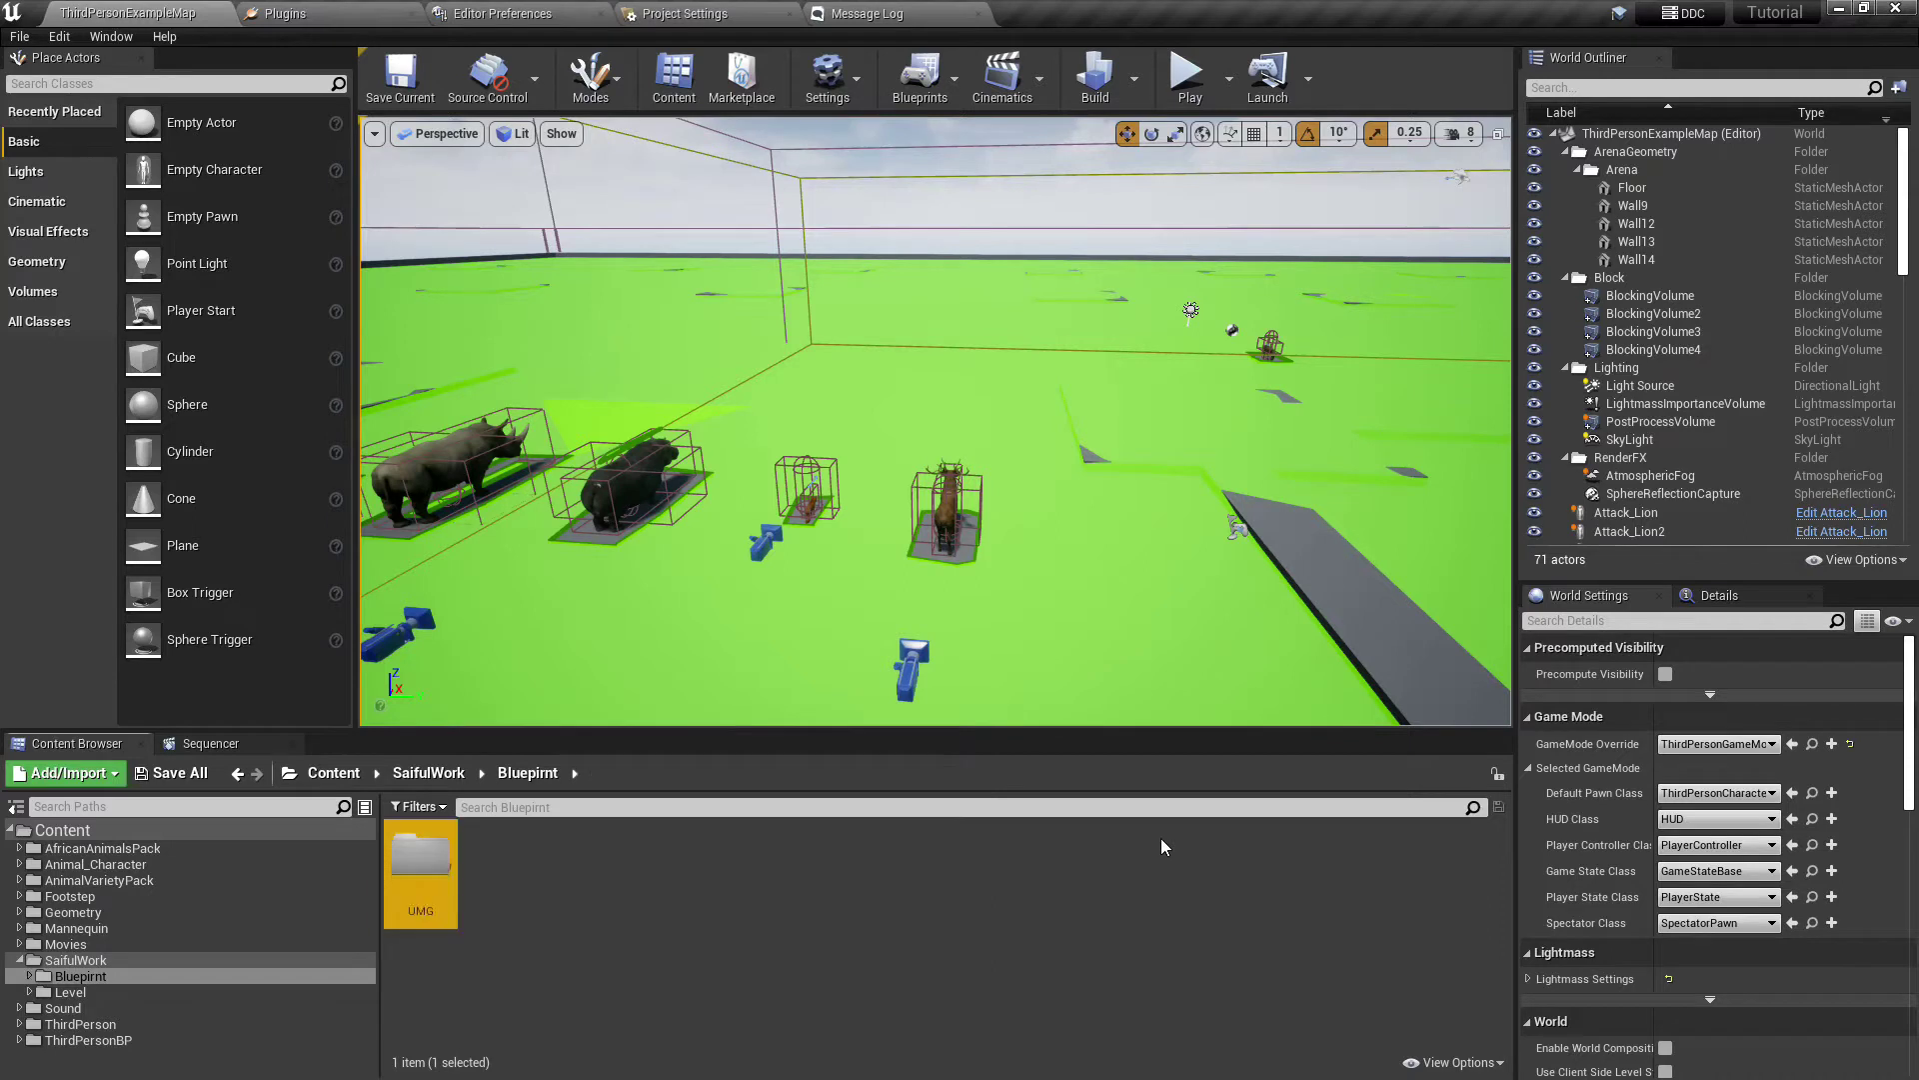
{"action": "double_click", "coordinate": [443, 913]}
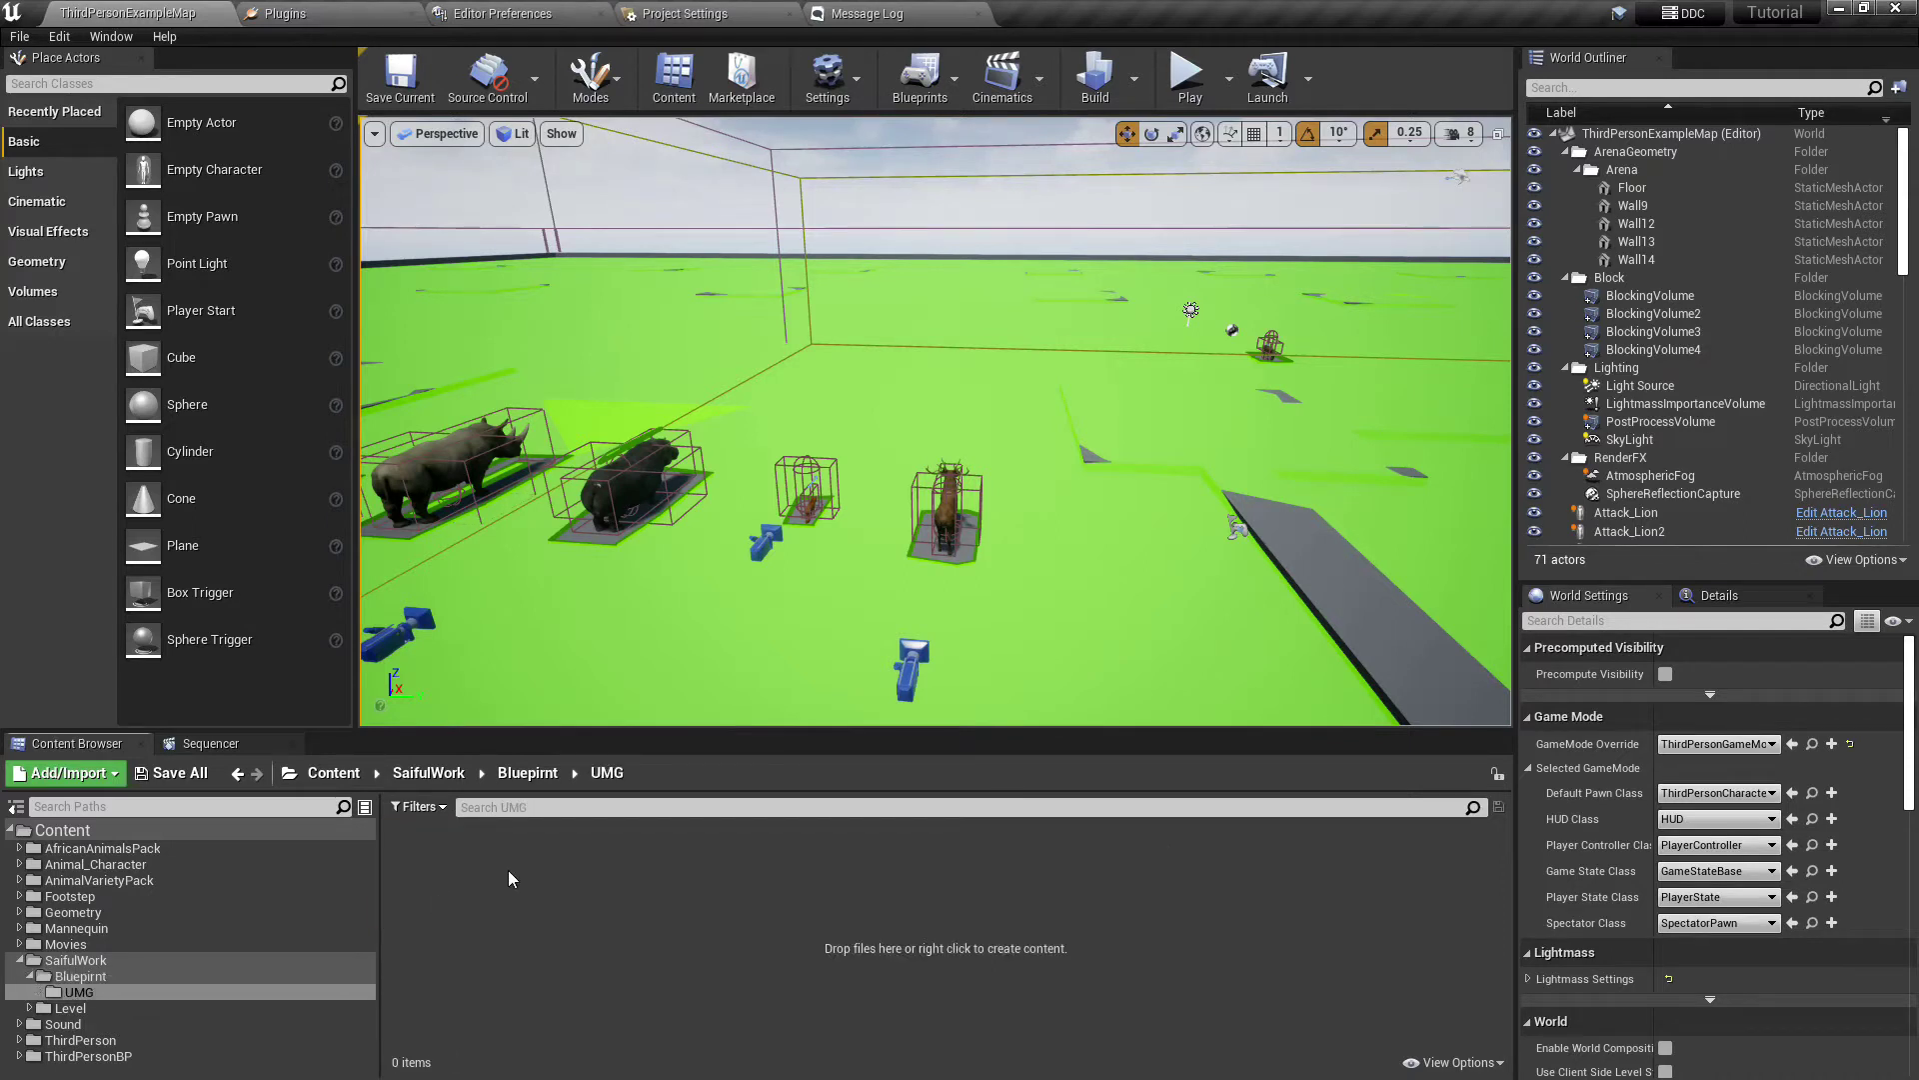
Create a Widget Blueprint named WB_Pause in UMG and open it in the designer.
{"action": "right_click", "coordinate": [511, 884]}
{"action": "left_click", "coordinate": [879, 1036]}
{"action": "type", "text": "WB_Pause"}
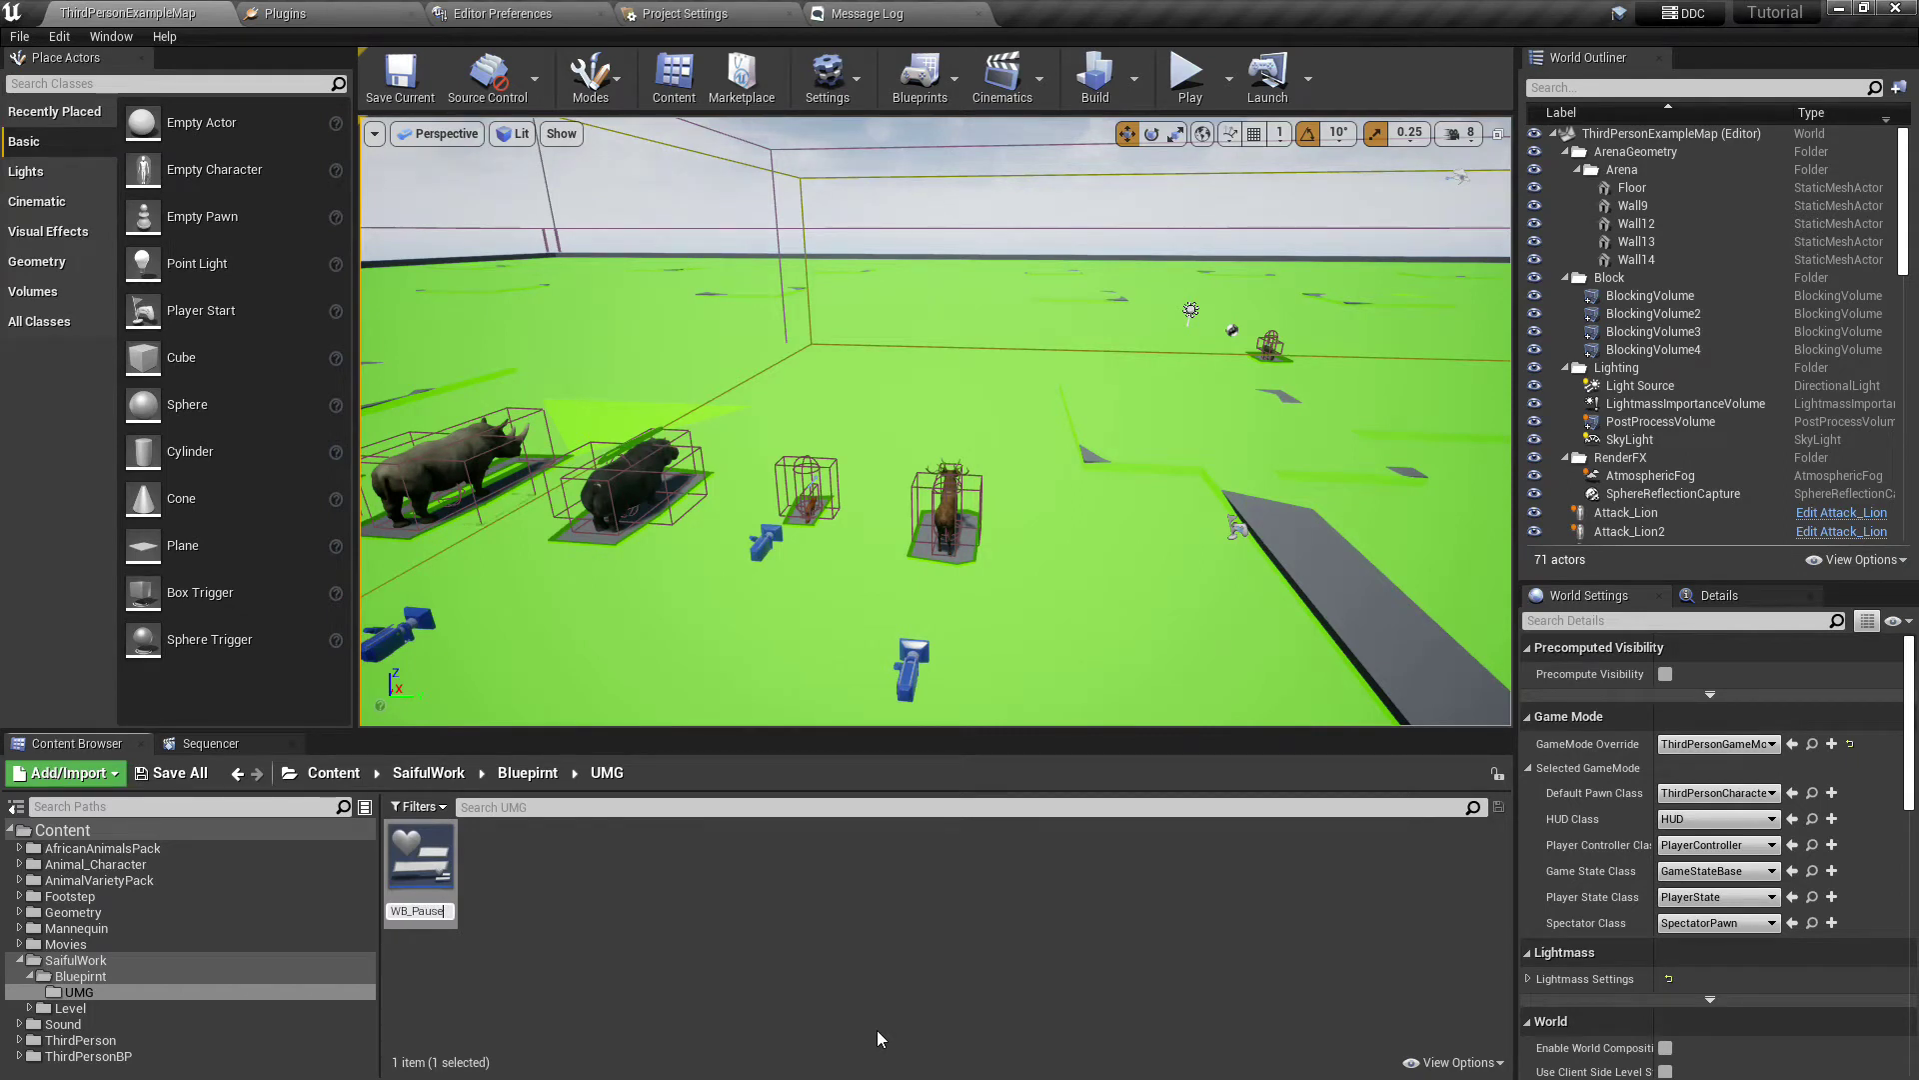
{"action": "type", "text": "_Pause"}
{"action": "key", "text": "Return"}
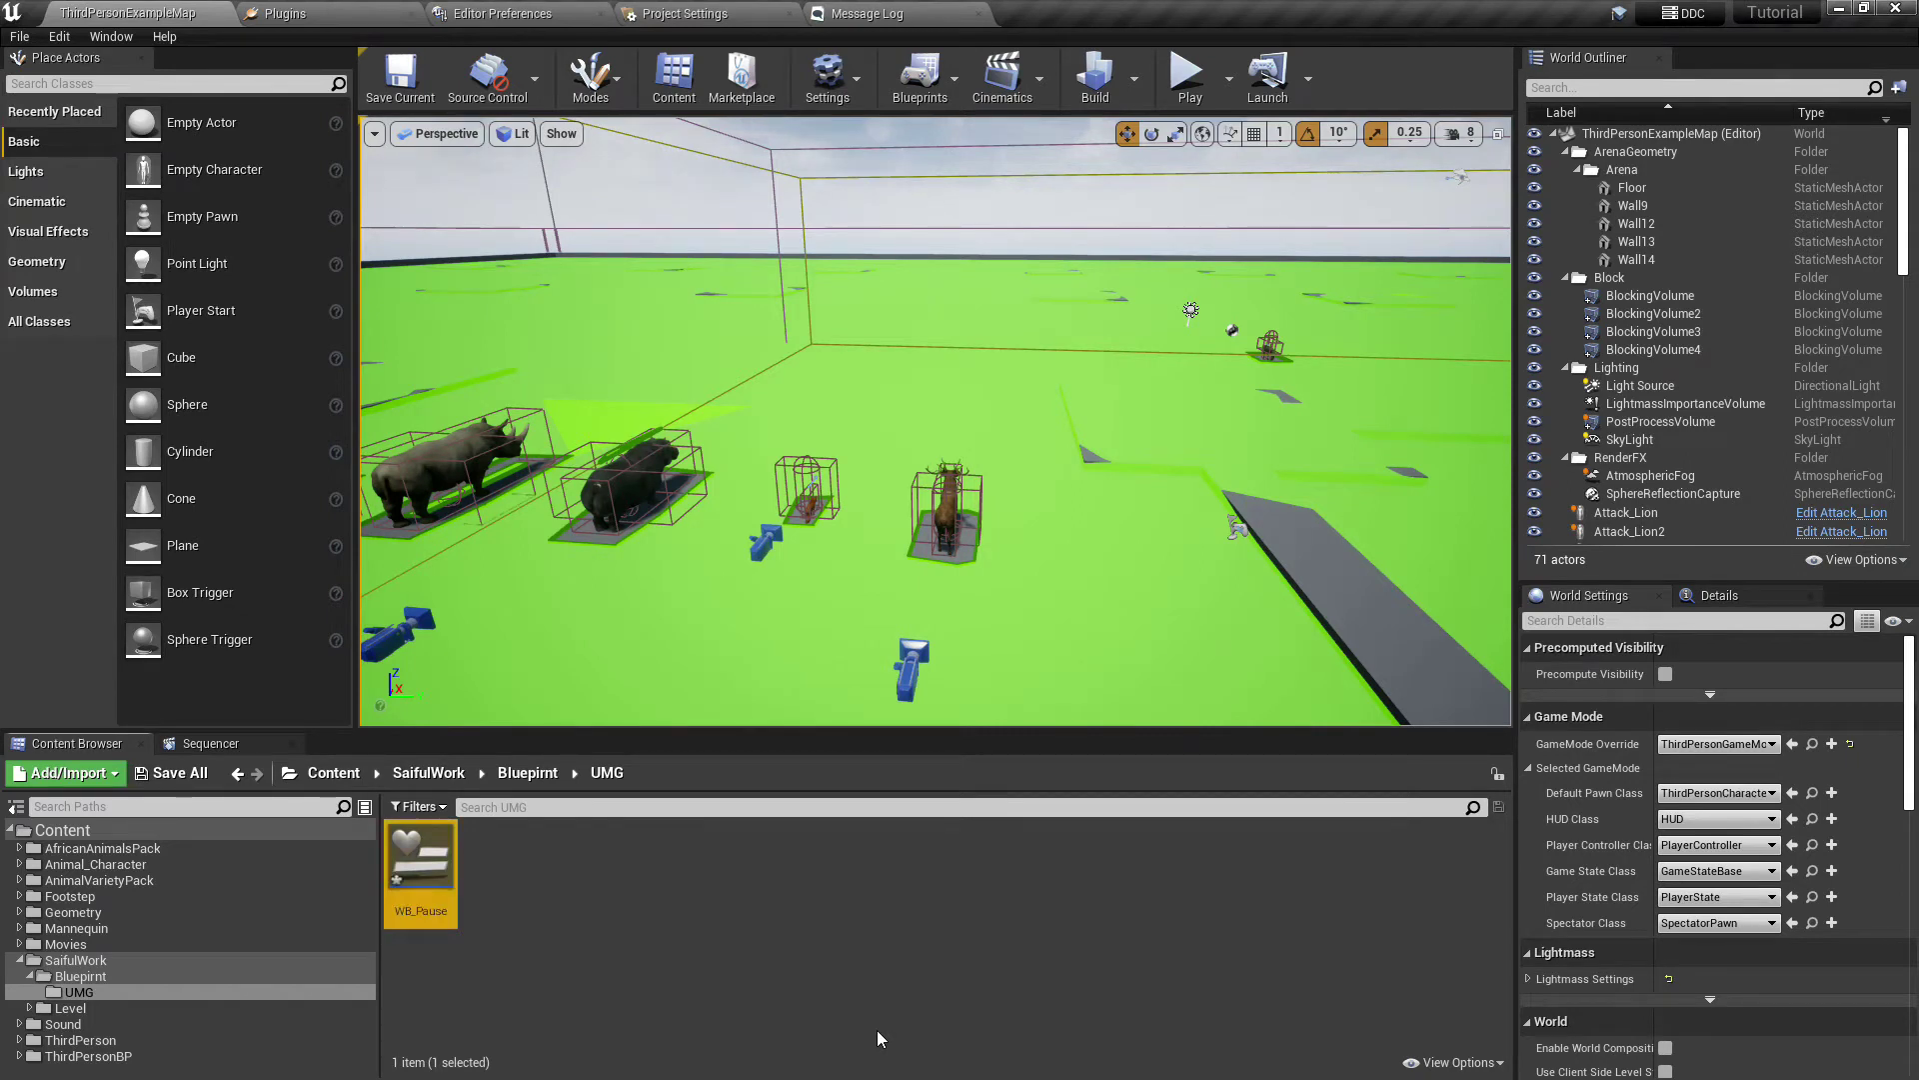
{"action": "double_click", "coordinate": [422, 870]}
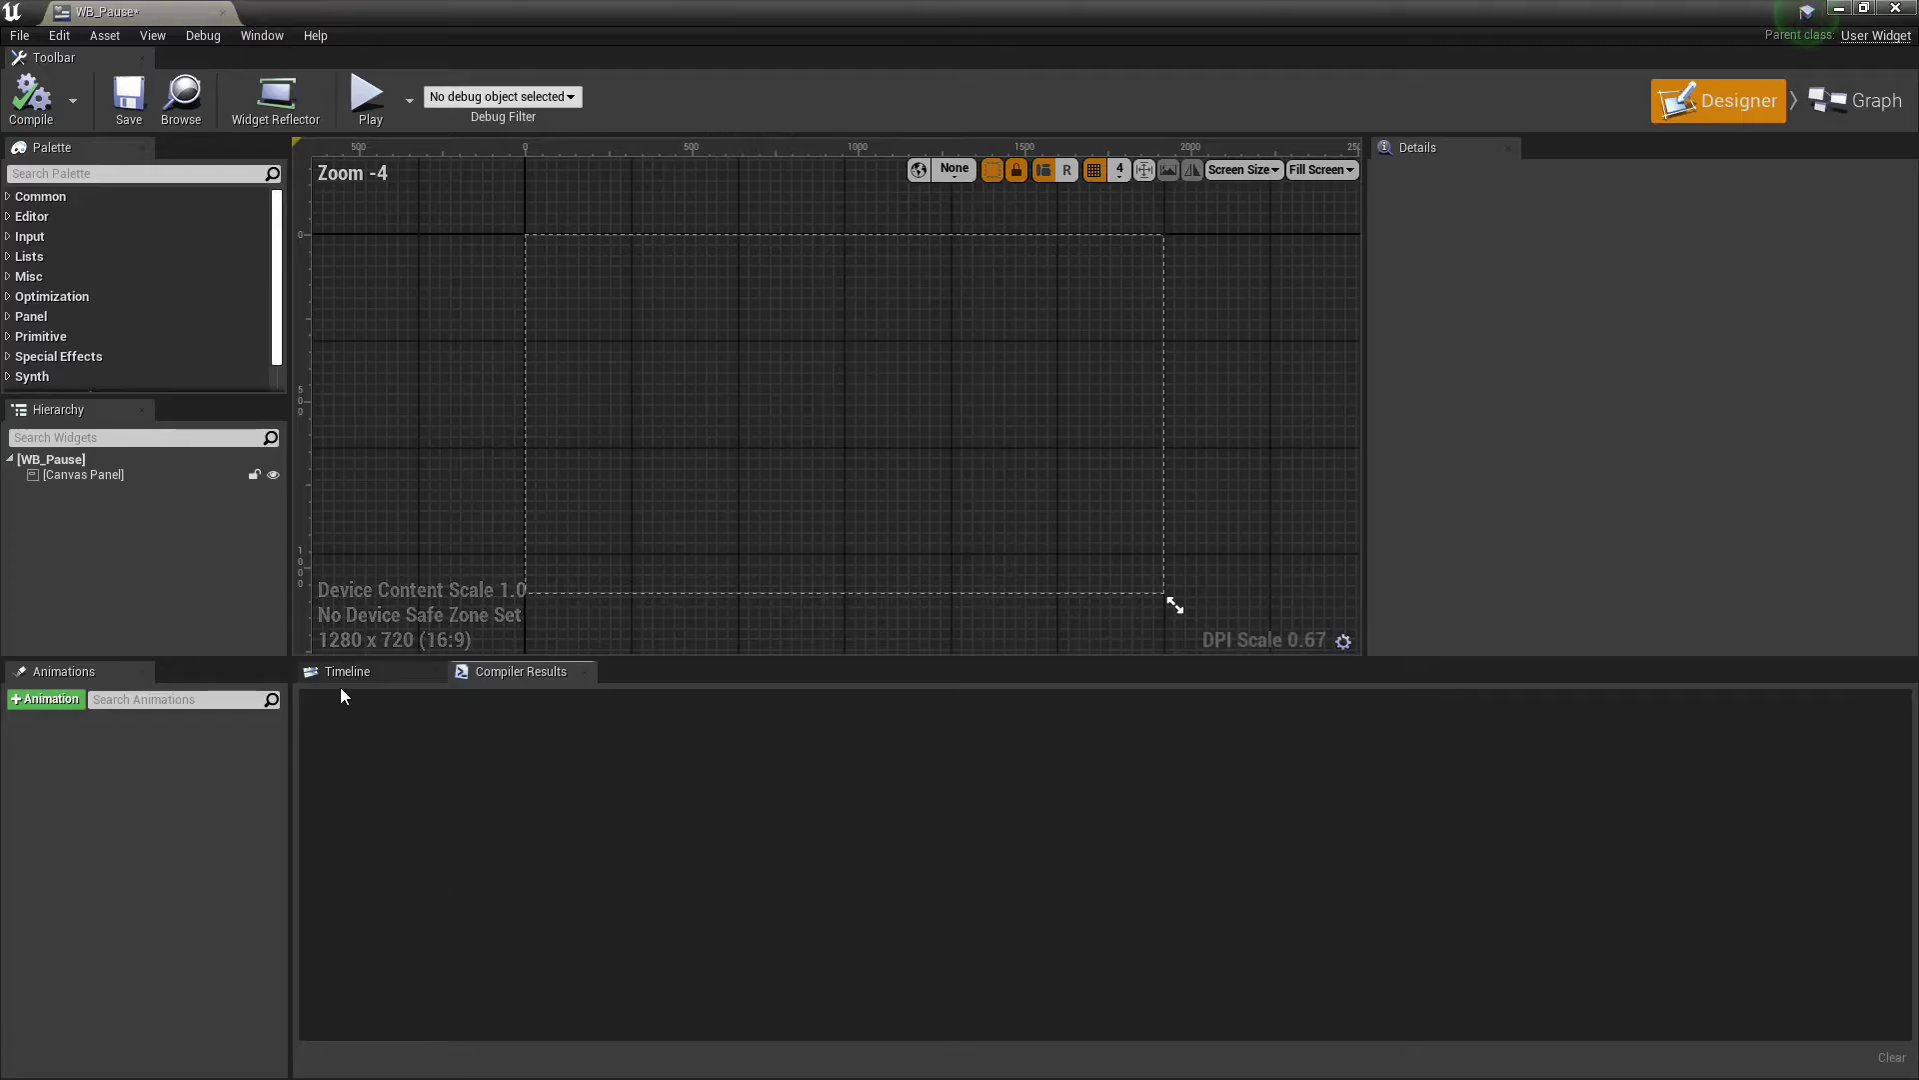
Add an Image widget stretched to fill the whole canvas and name it BG.
{"action": "left_click", "coordinate": [45, 173]}
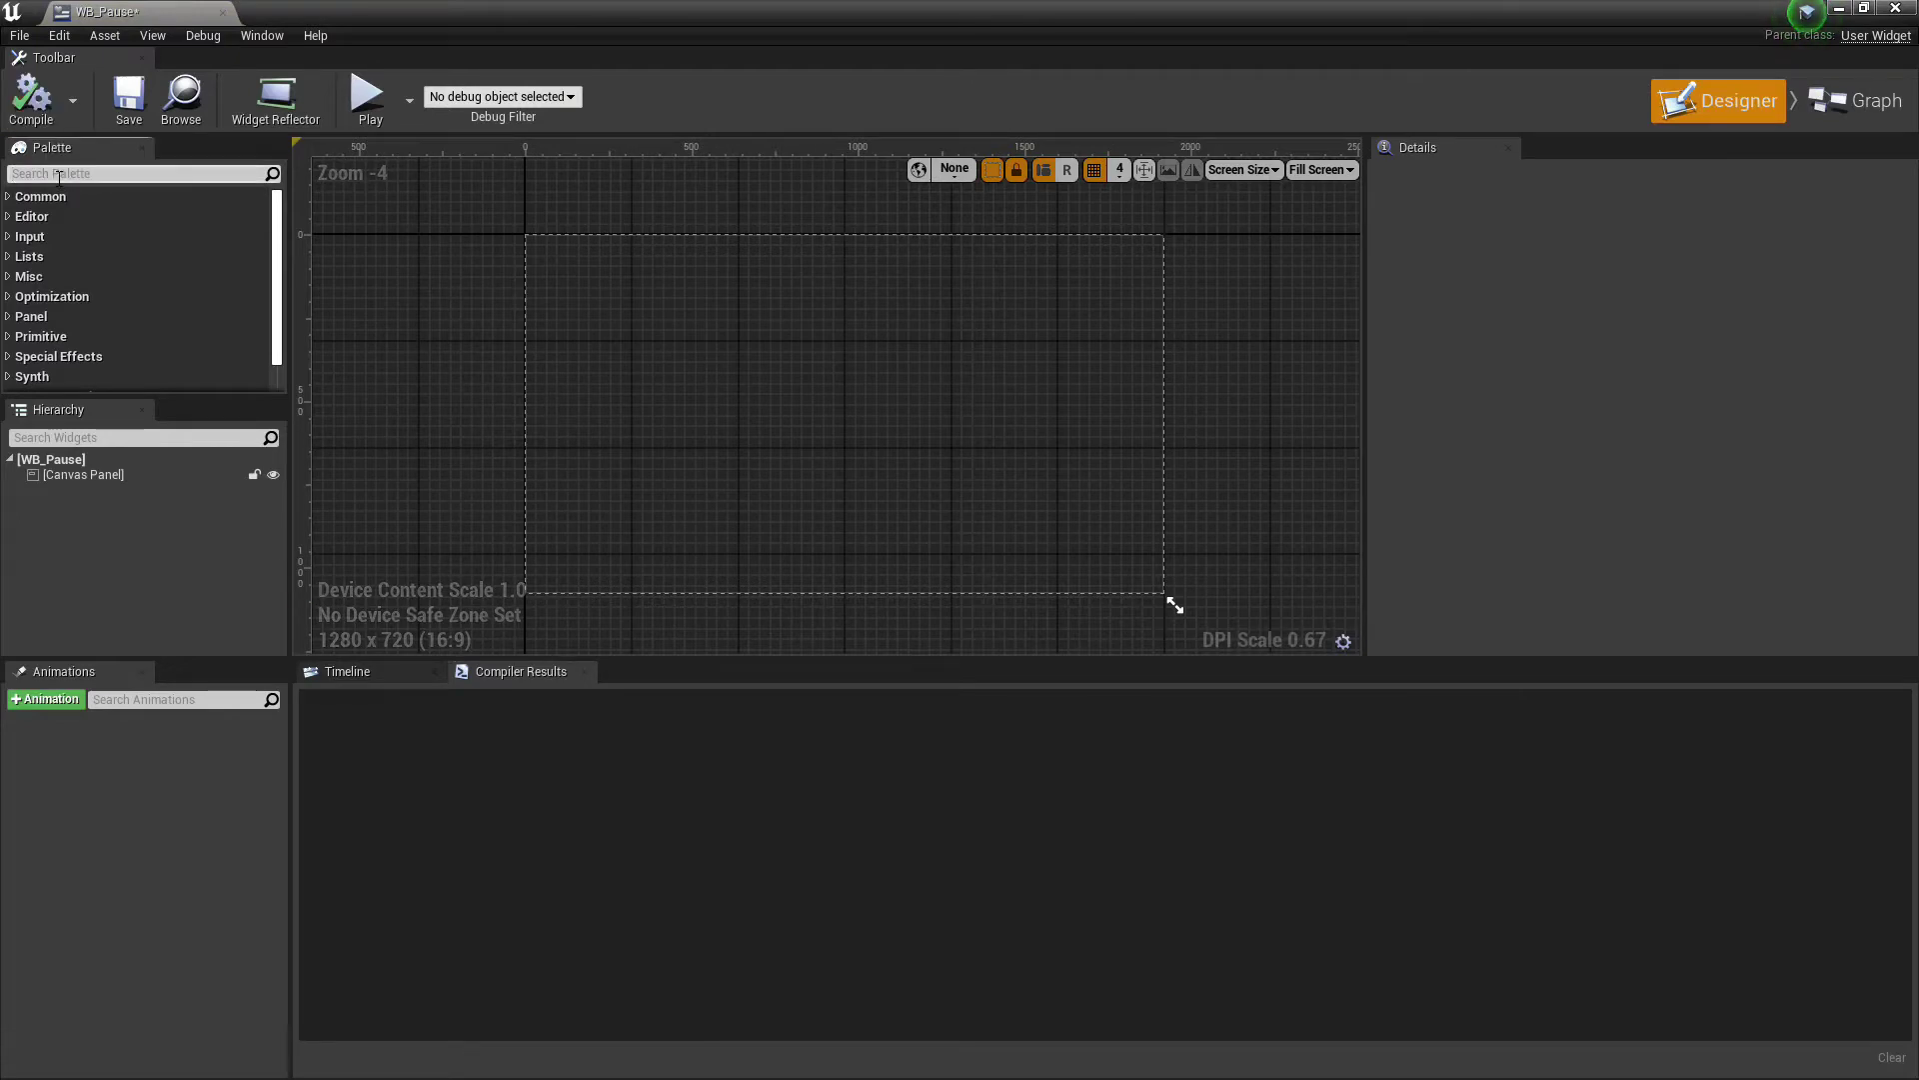
{"action": "type", "text": "image"}
{"action": "mouse_move", "coordinate": [71, 216]}
{"action": "left_mouse_down"}
{"action": "mouse_move", "coordinate": [686, 310]}
{"action": "mouse_move", "coordinate": [745, 356]}
{"action": "left_mouse_up"}
{"action": "left_click", "coordinate": [1612, 264]}
{"action": "left_click", "coordinate": [1814, 543]}
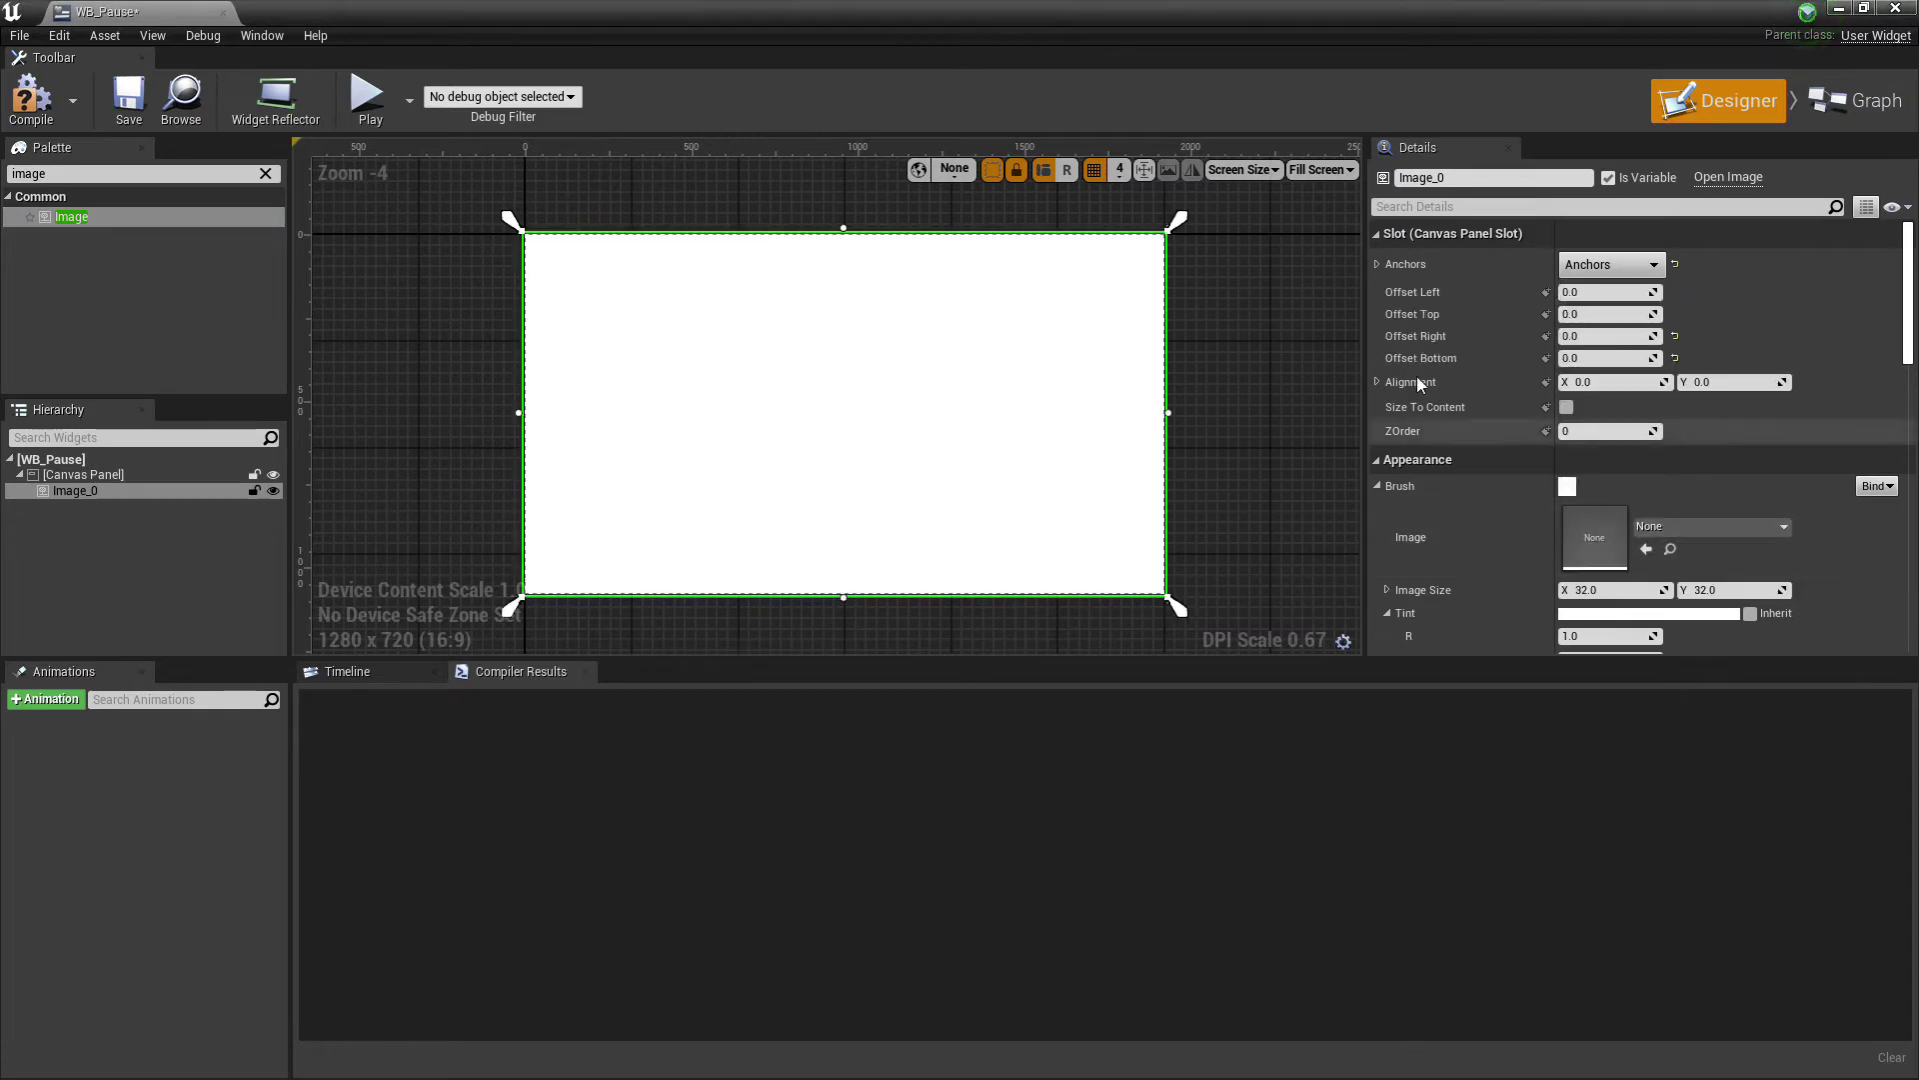
{"action": "left_click", "coordinate": [26, 563]}
{"action": "left_click", "coordinate": [108, 488]}
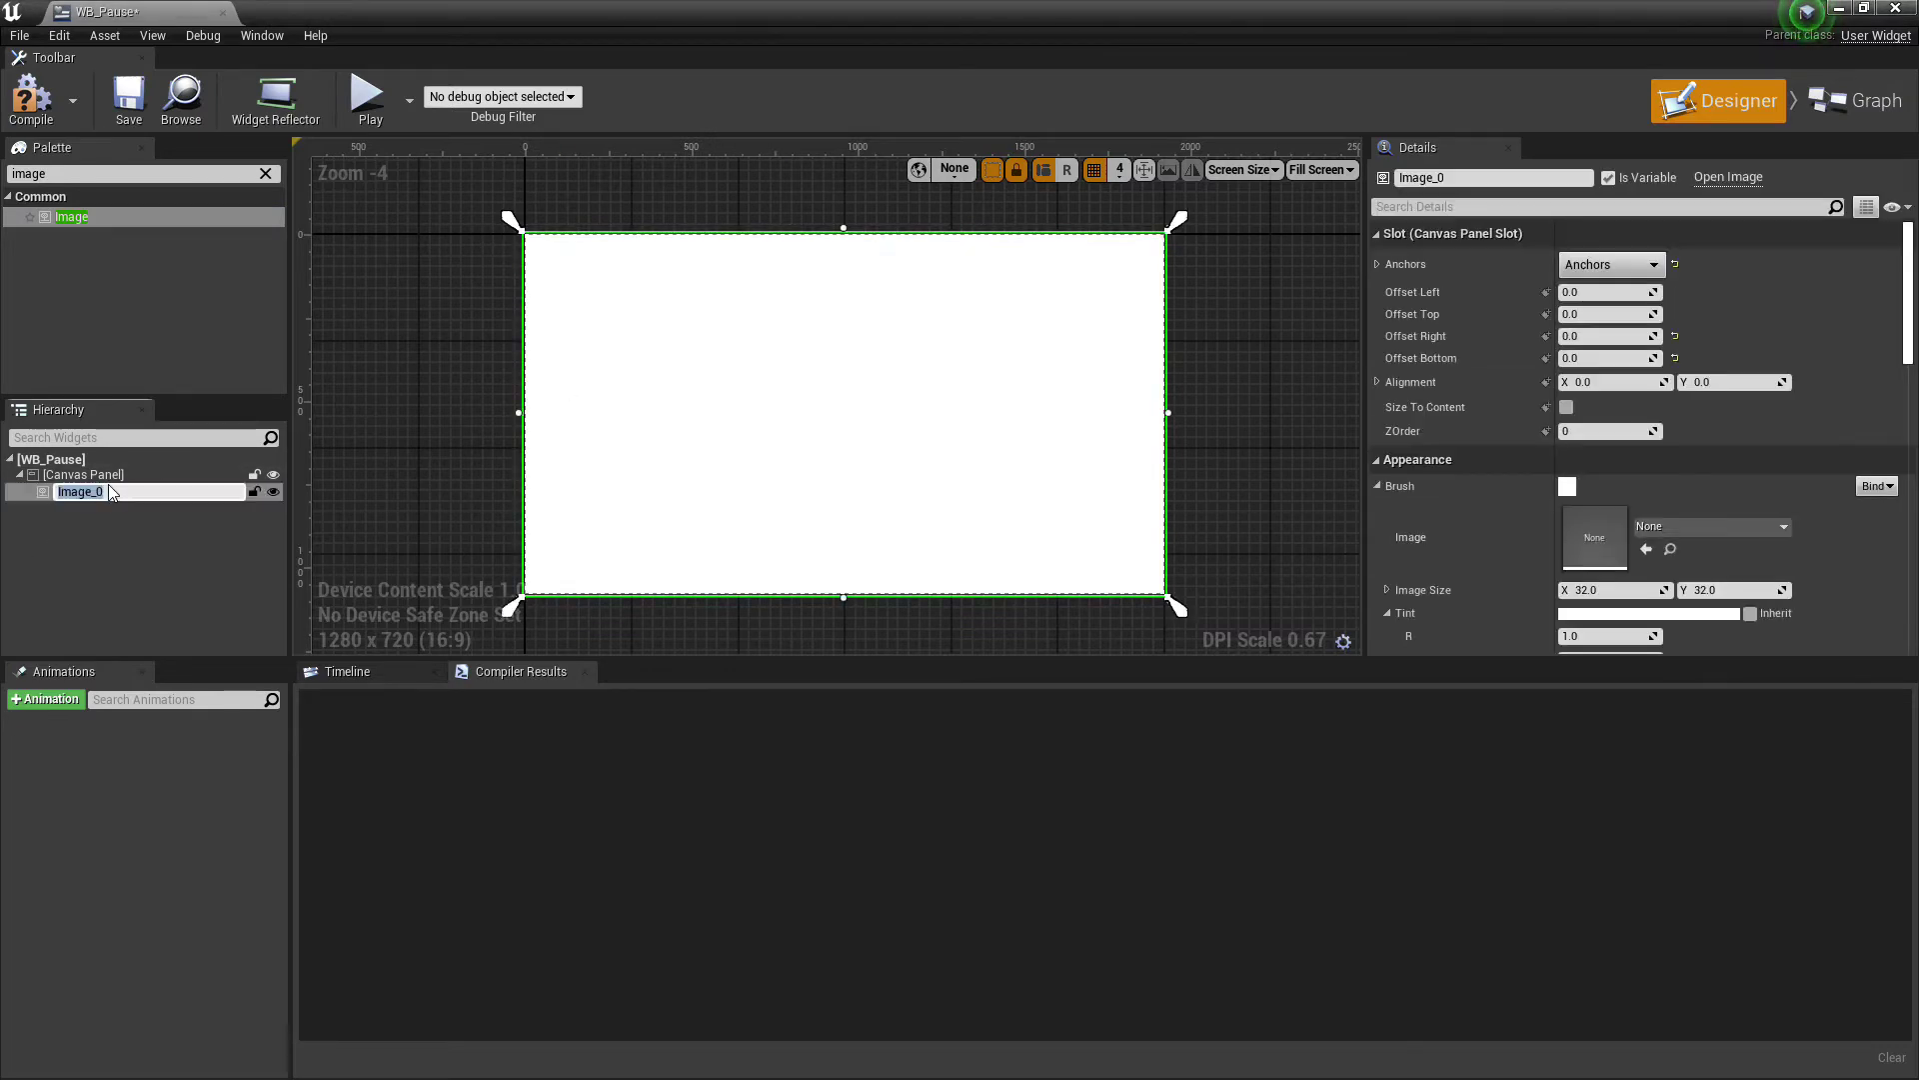
{"action": "type", "text": "BG"}
{"action": "key", "text": "Return"}
{"action": "scroll", "coordinate": [1547, 551], "scroll_direction": "down", "scroll_amount": 1}
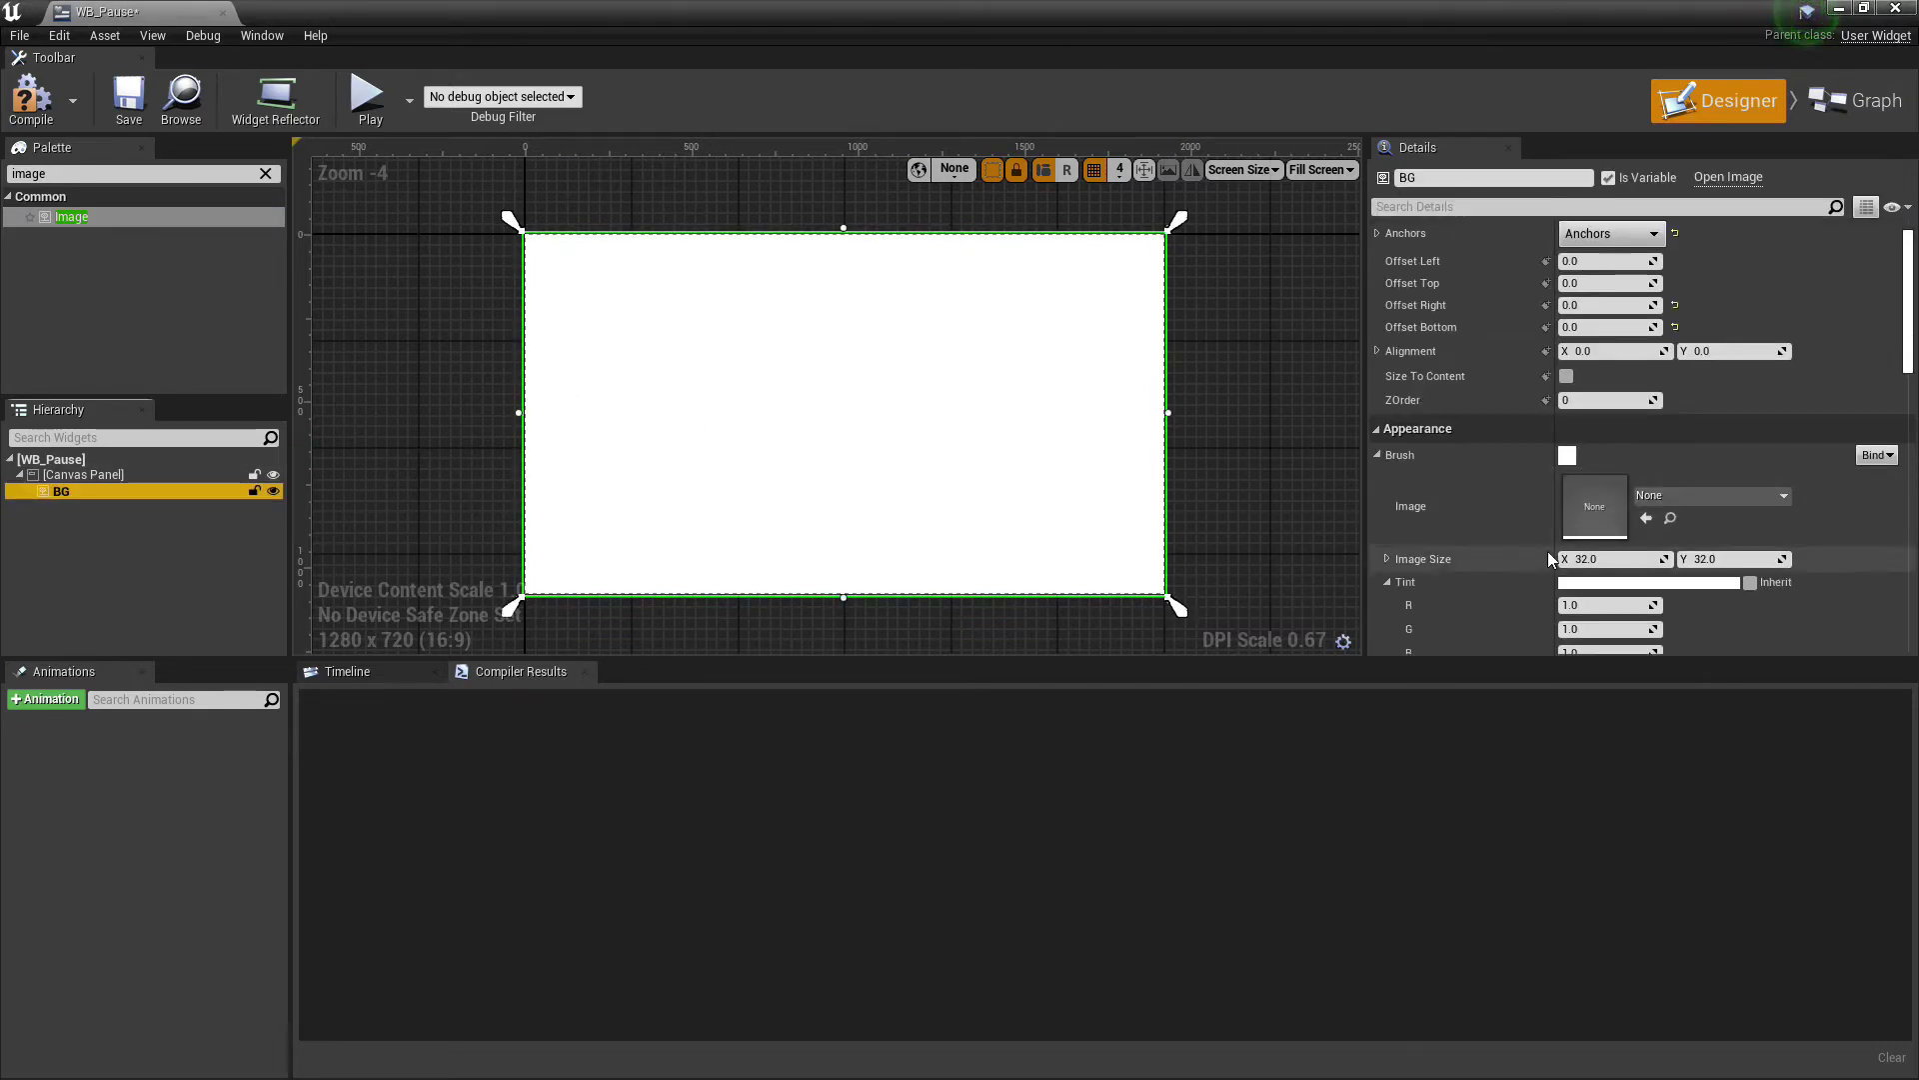
Tint BG dark grey with alpha 0.7 so the background is partly transparent.
{"action": "left_click", "coordinate": [1650, 582]}
{"action": "left_click", "coordinate": [1460, 793]}
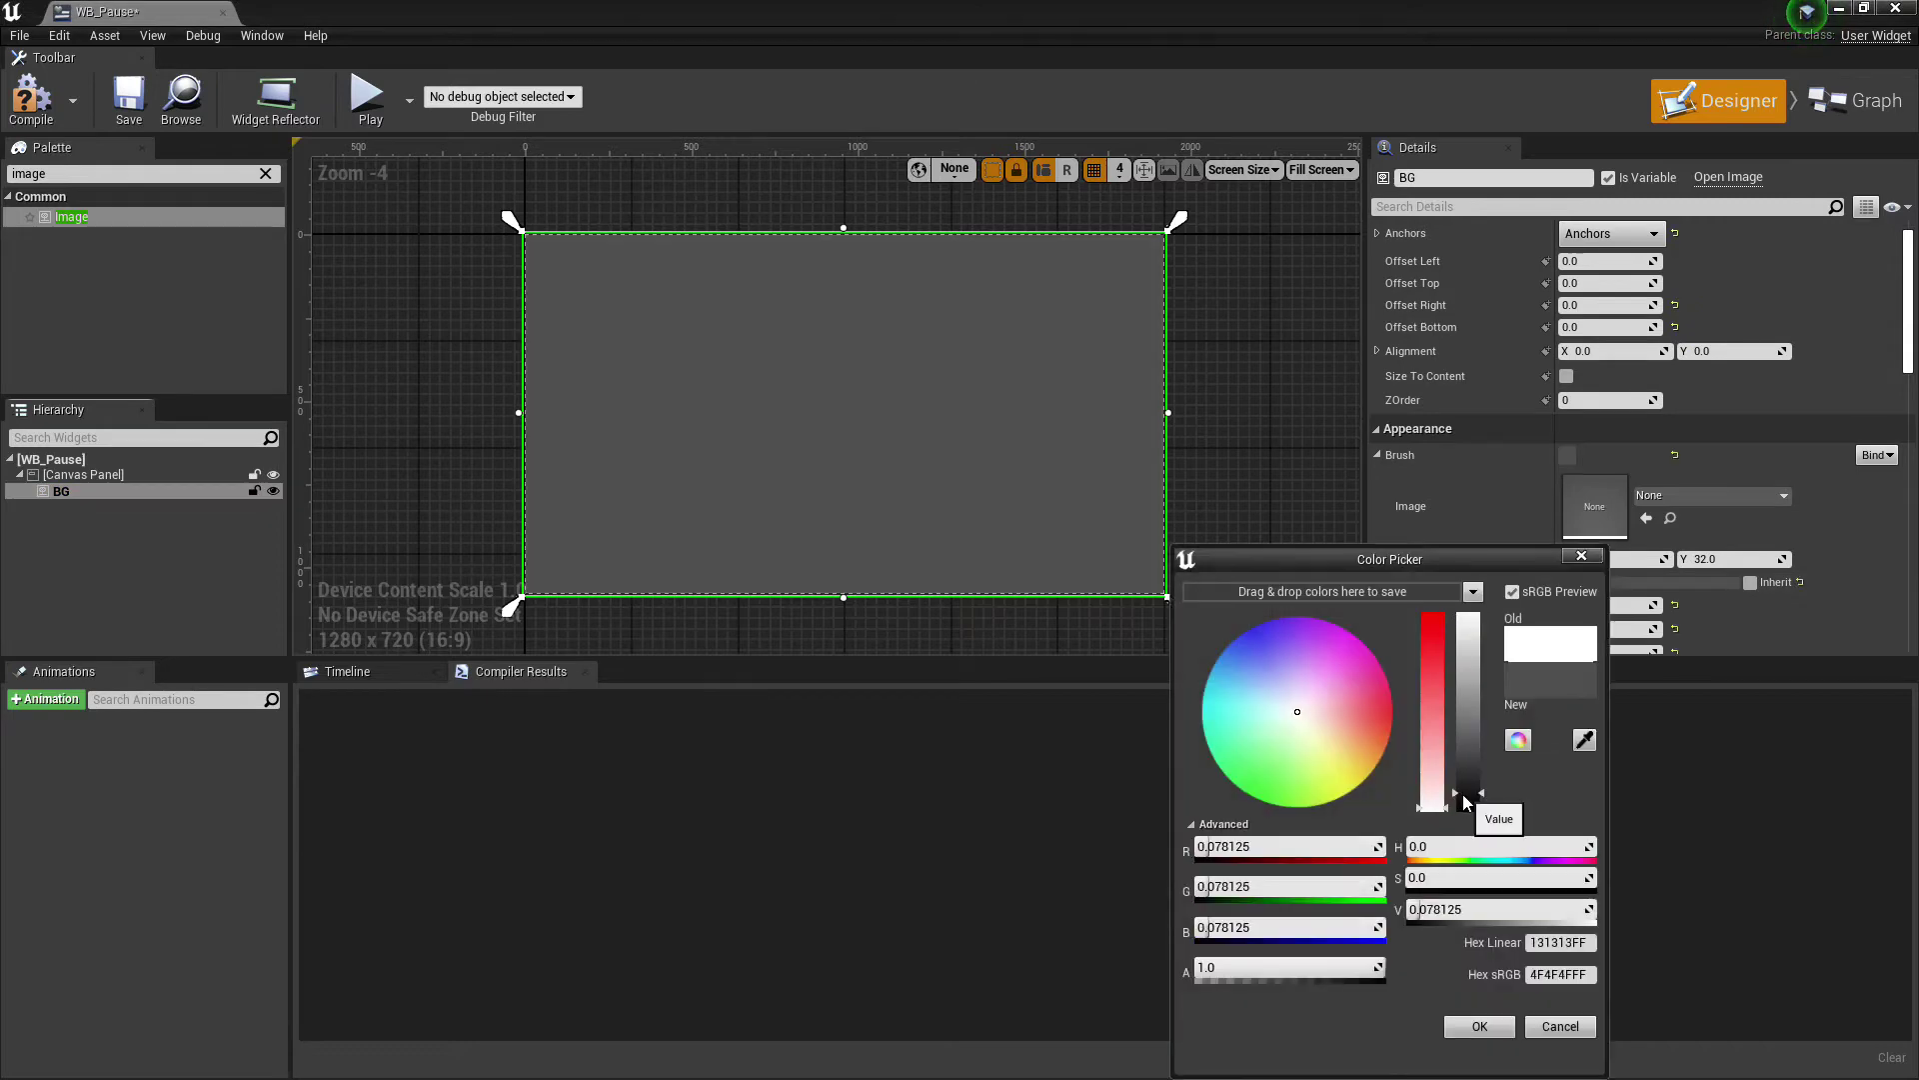
{"action": "left_click", "coordinate": [1478, 1026]}
{"action": "scroll", "coordinate": [1624, 581], "scroll_direction": "down", "scroll_amount": 1}
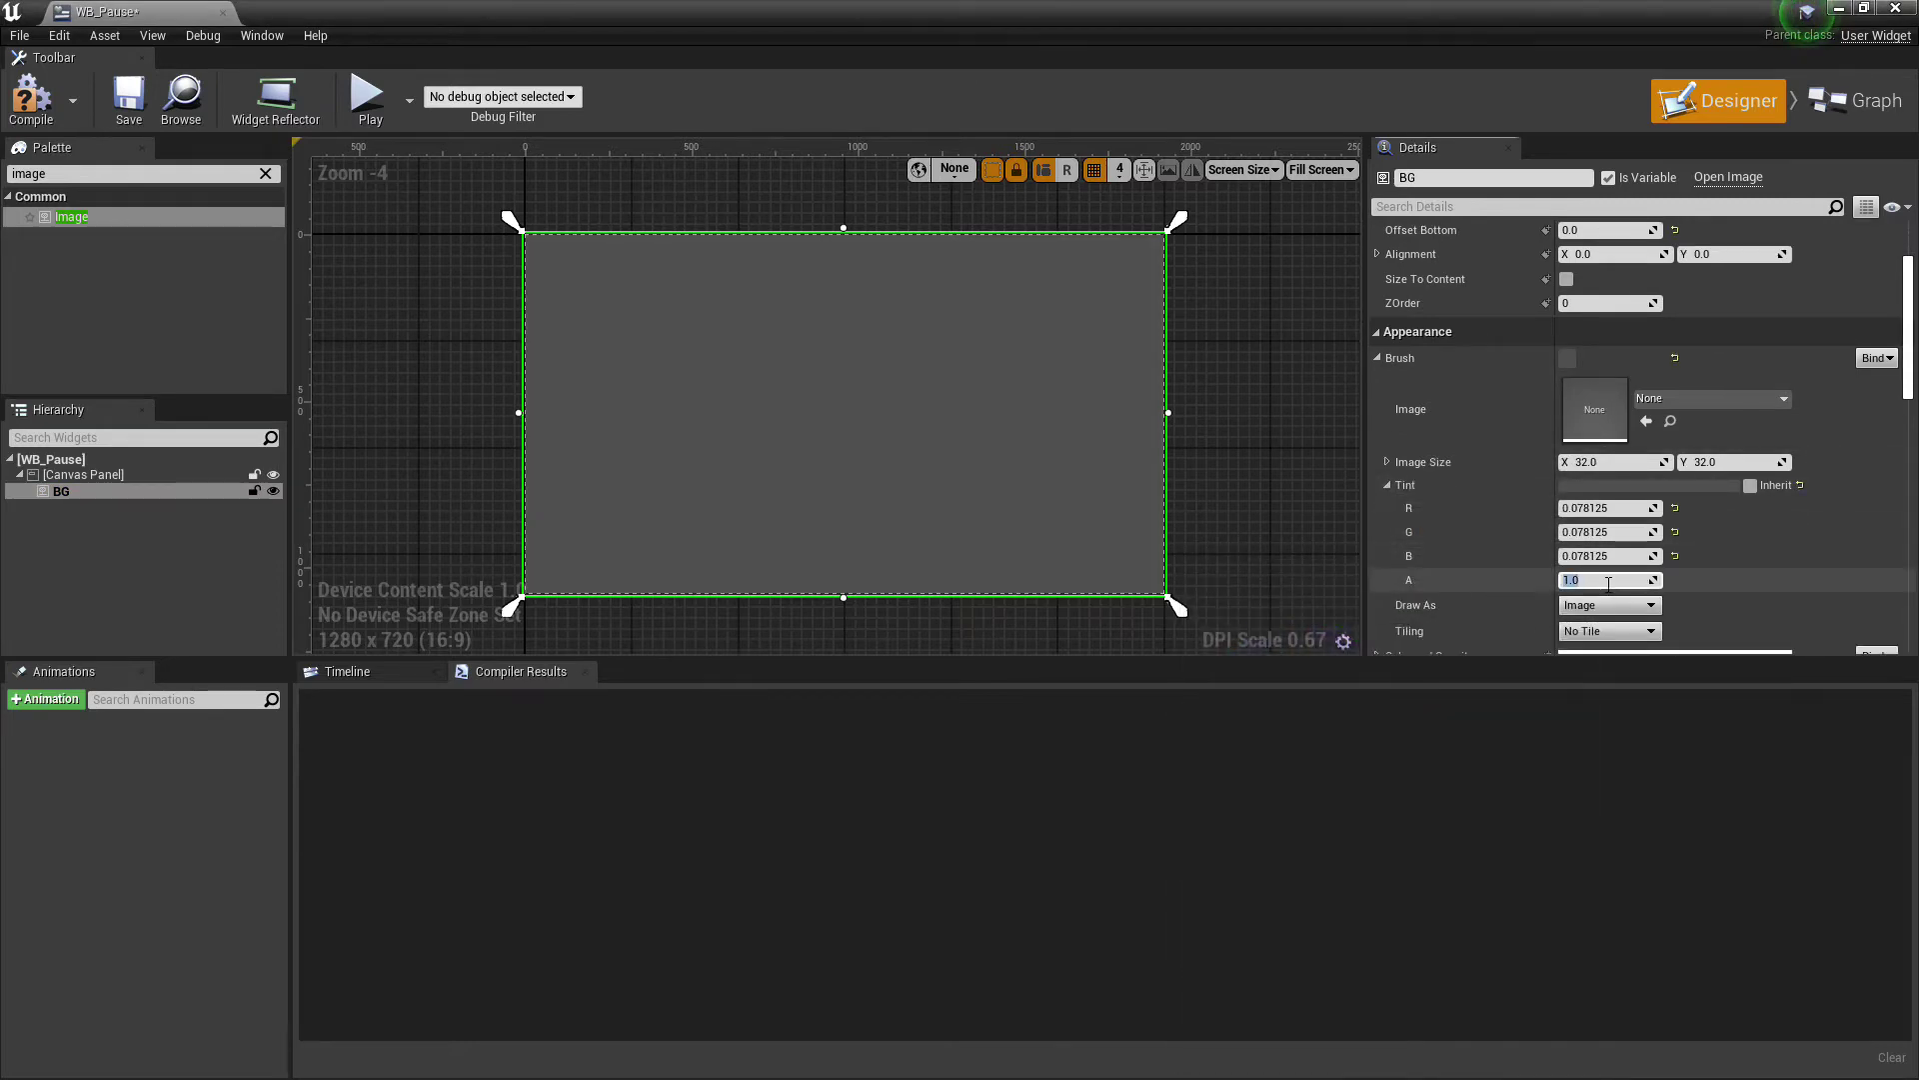
{"action": "type", "text": "0.7"}
{"action": "key", "text": "Return"}
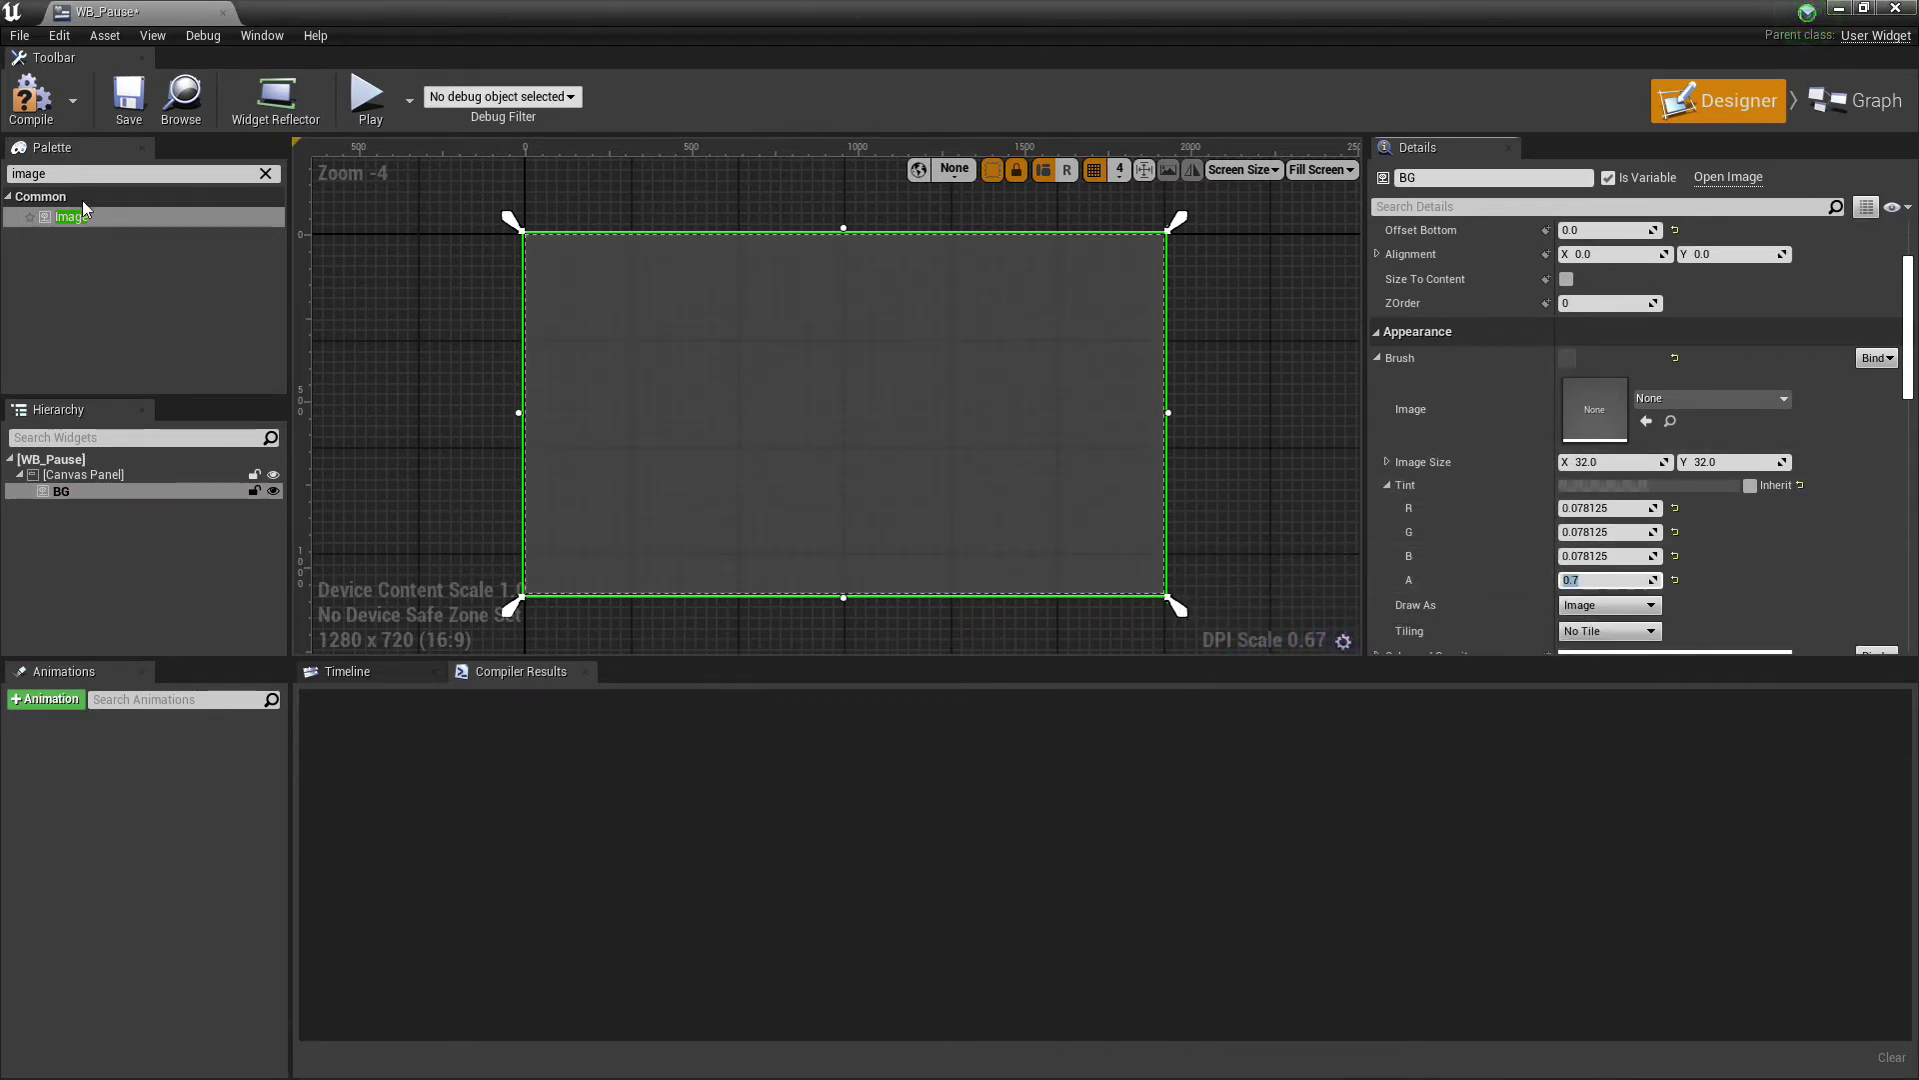
{"action": "left_click", "coordinate": [12, 174]}
{"action": "type", "text": "utt"}
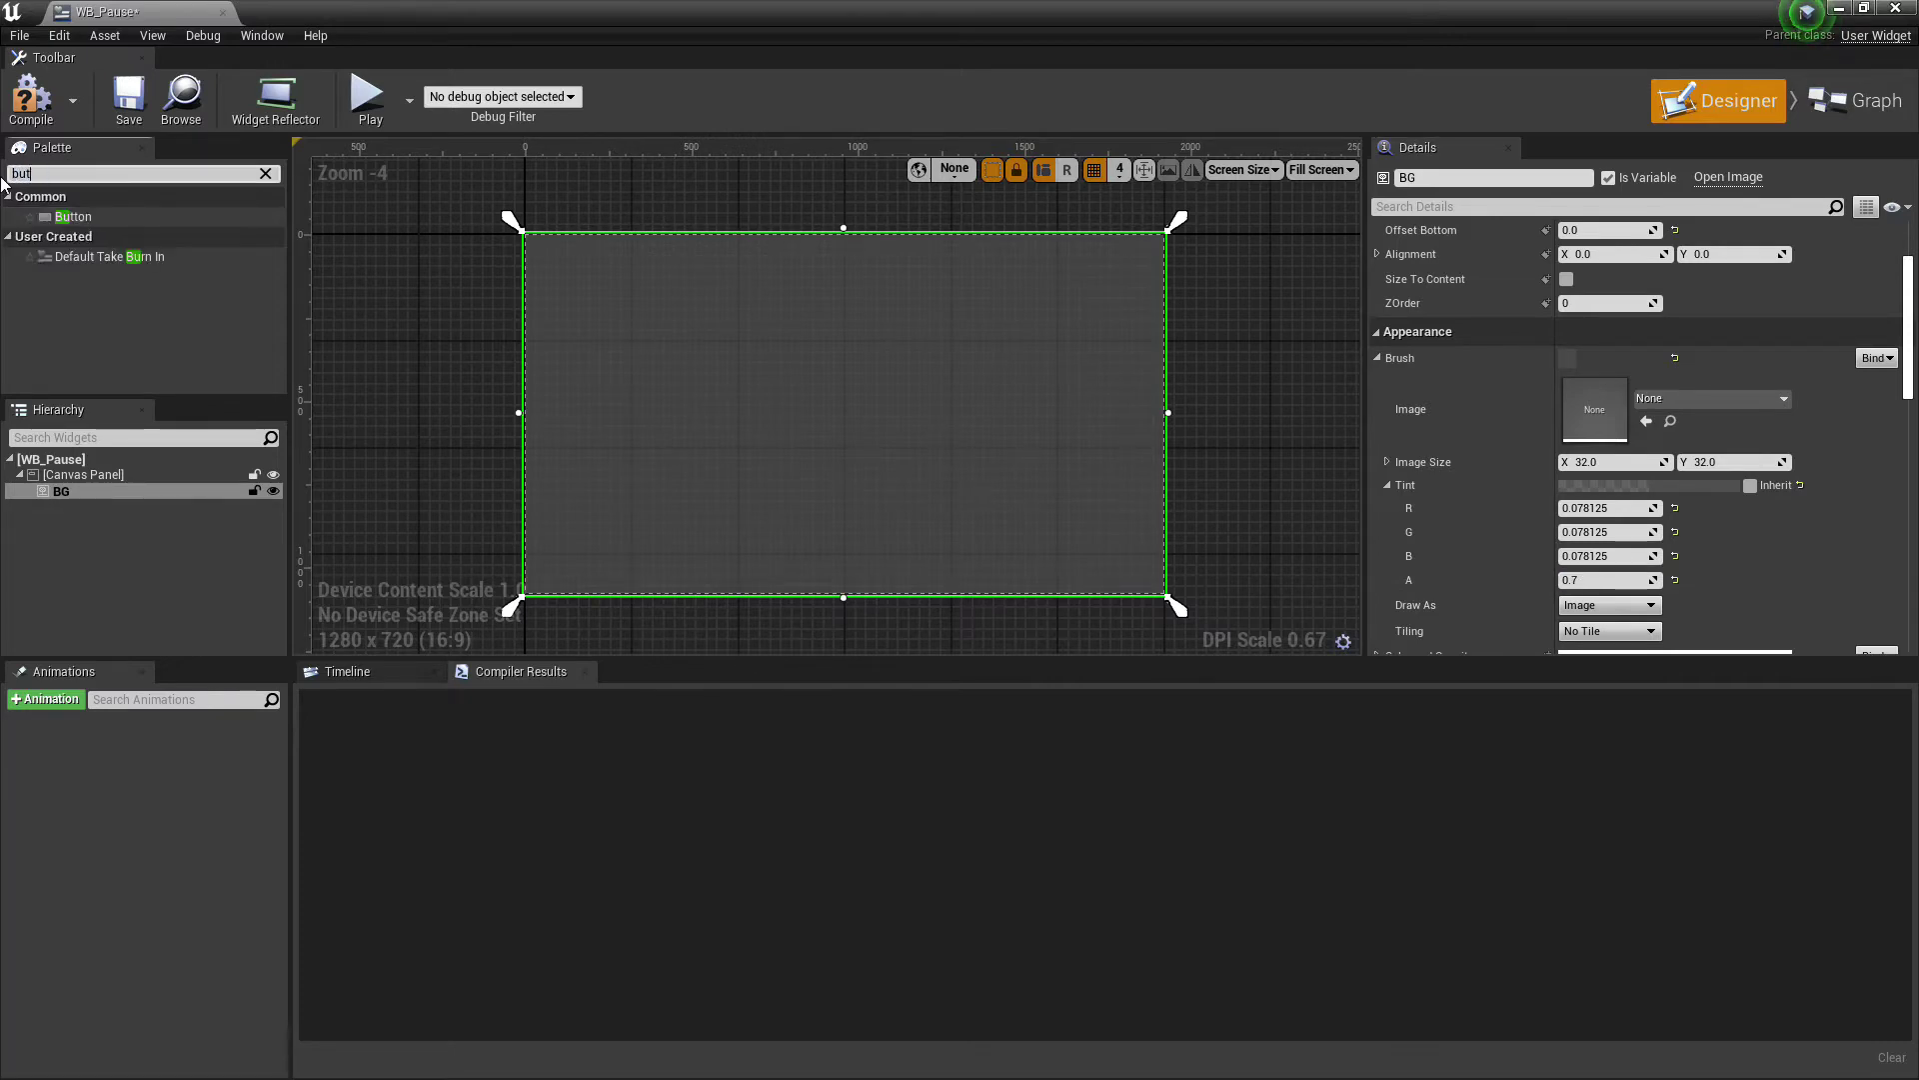
Add a Button to the canvas sized 260 by 125.
{"action": "mouse_move", "coordinate": [67, 215]}
{"action": "left_mouse_down"}
{"action": "mouse_move", "coordinate": [952, 379]}
{"action": "mouse_move", "coordinate": [867, 398]}
{"action": "left_mouse_up"}
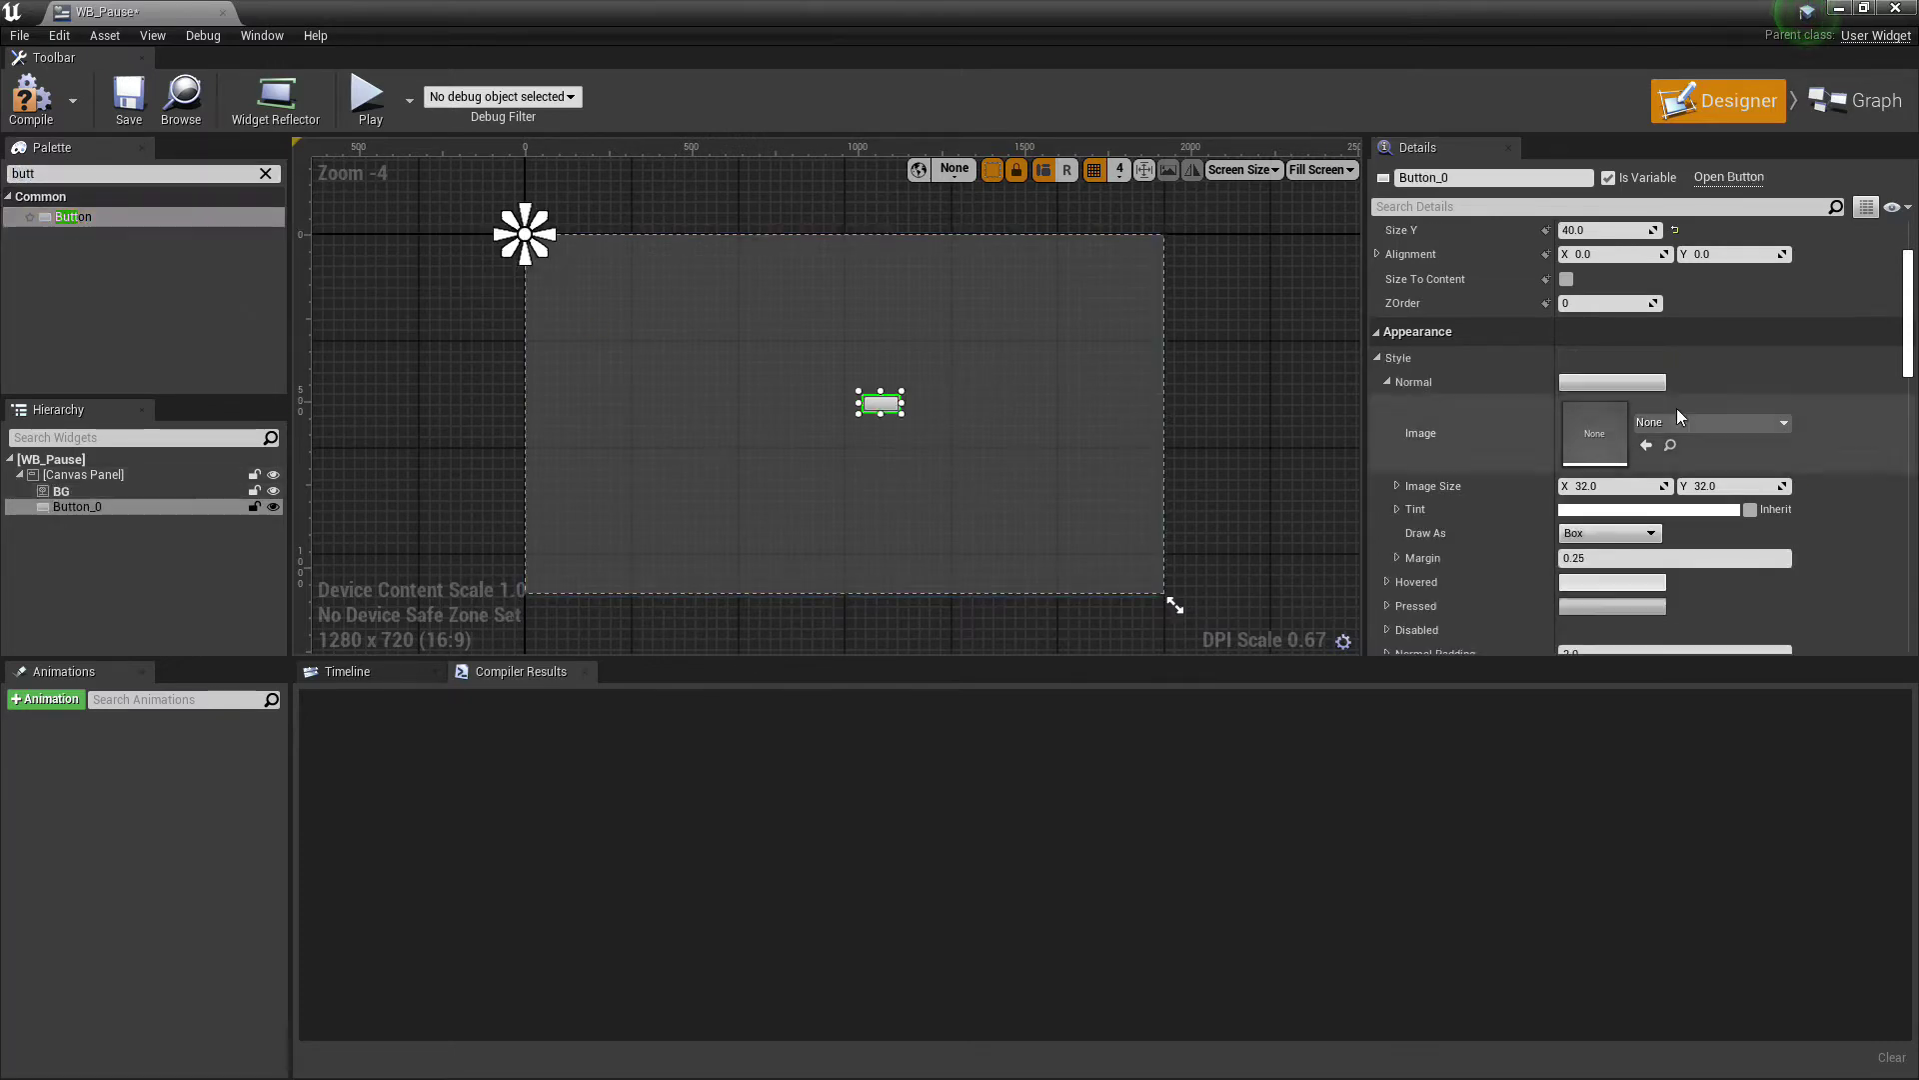
{"action": "left_click", "coordinate": [1598, 305]}
{"action": "type", "text": "12"}
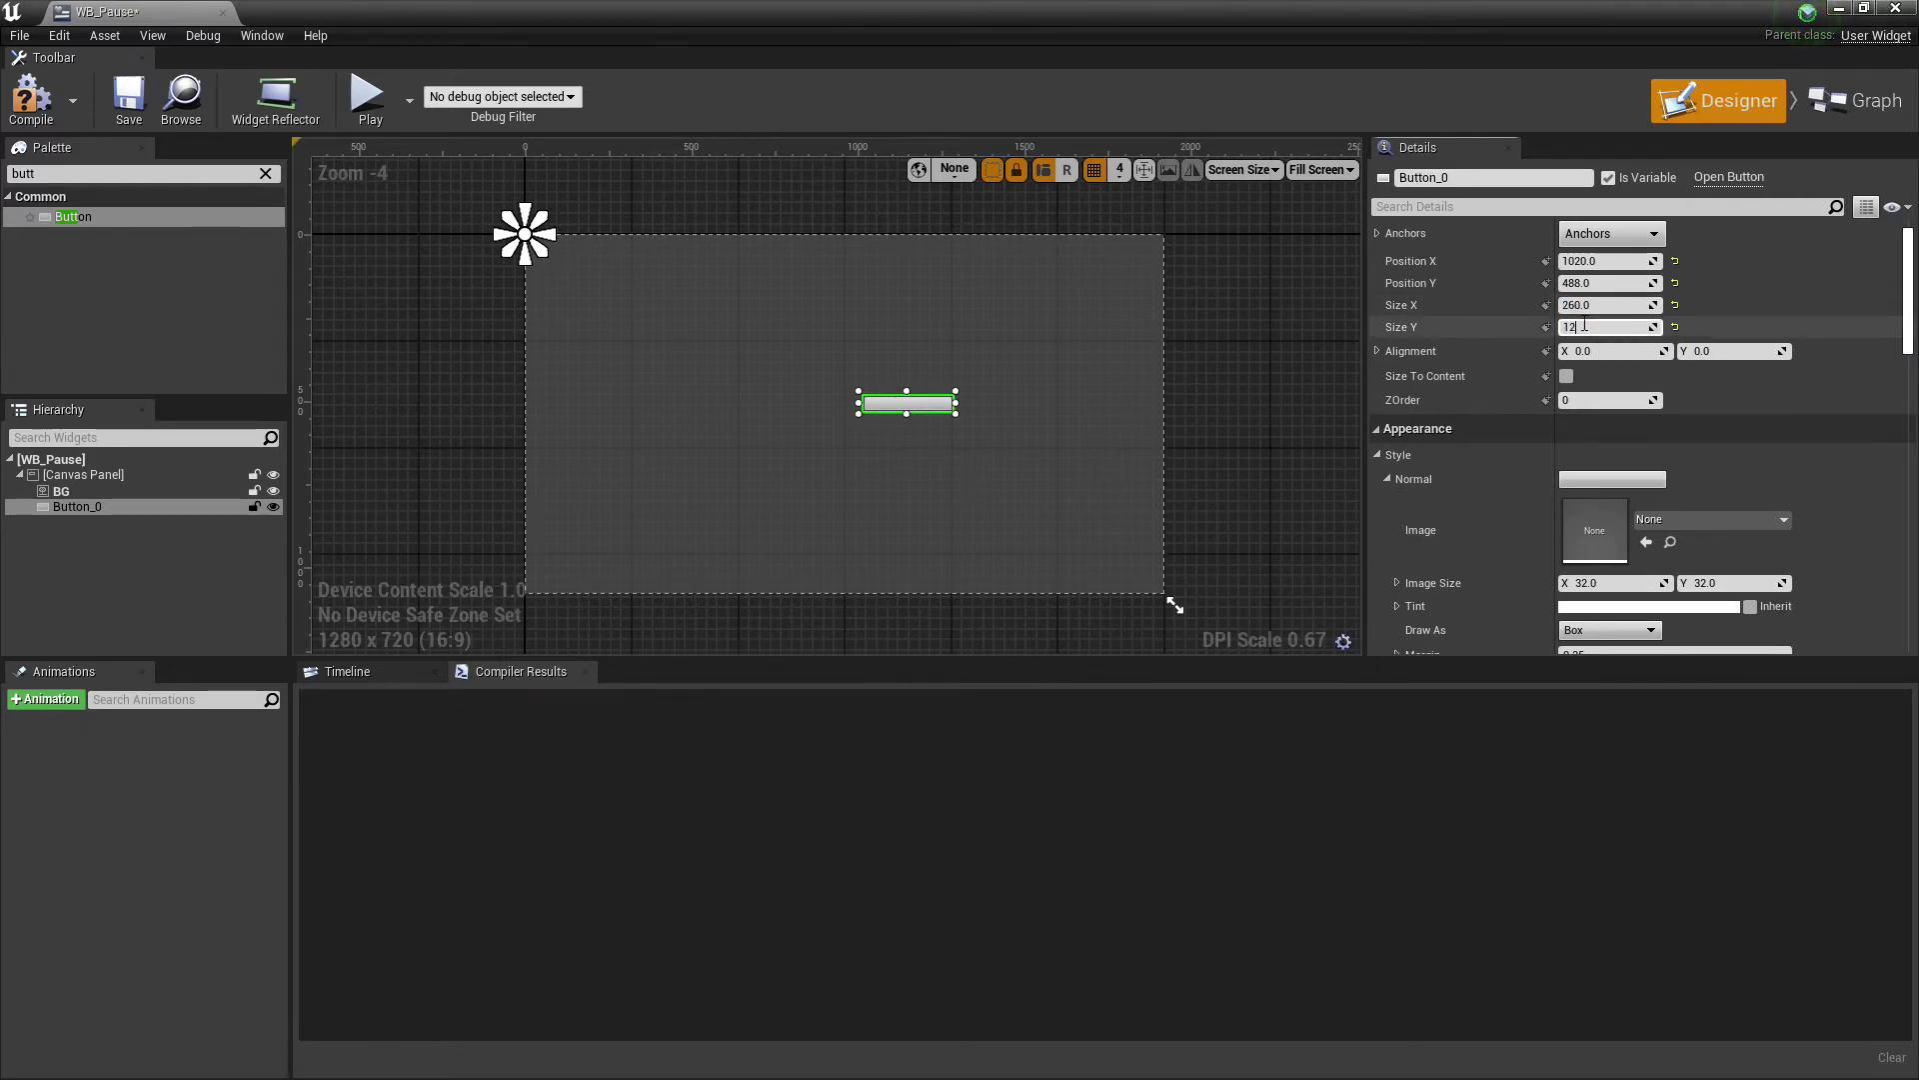
{"action": "type", "text": "5"}
{"action": "key", "text": "Return"}
Anchor the button to the centre with alignment X 0.5 and position Y -250.
{"action": "left_click", "coordinate": [1613, 232]}
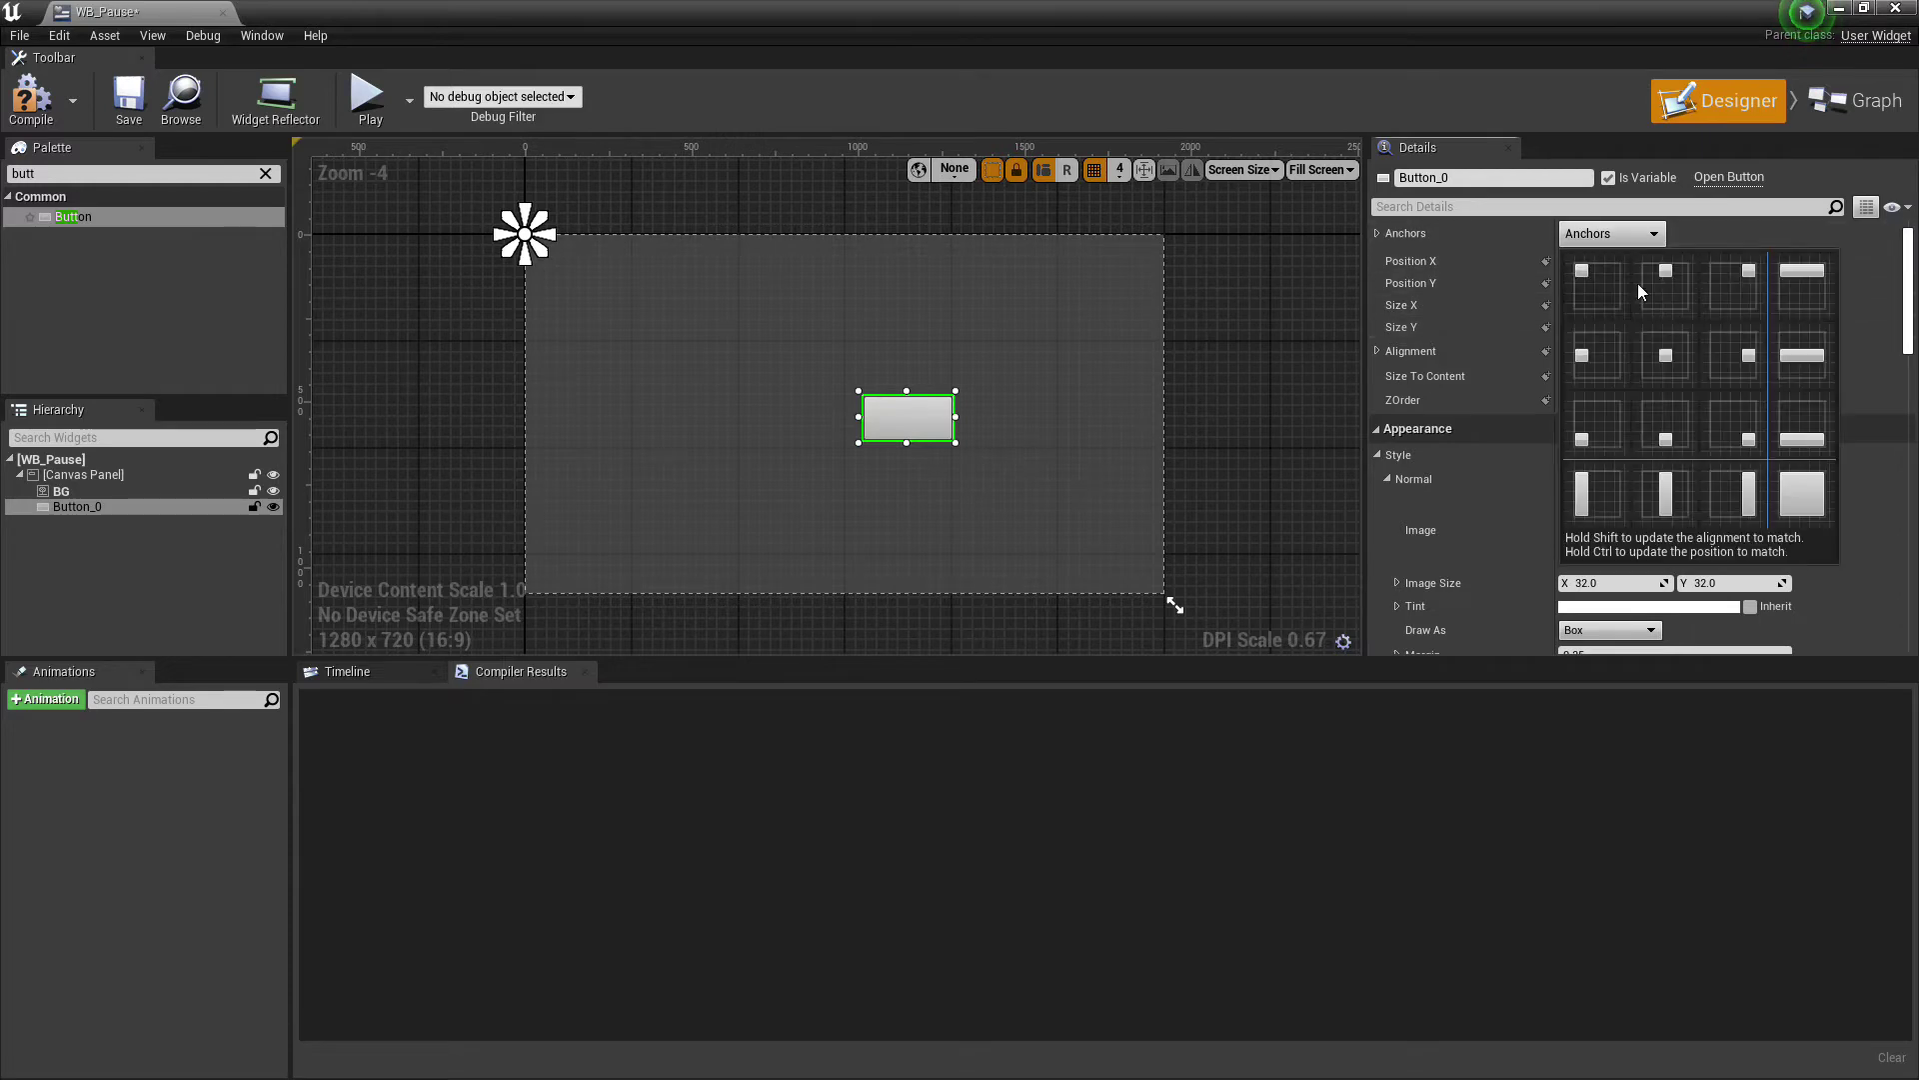
{"action": "left_click", "coordinate": [1696, 345]}
{"action": "left_click", "coordinate": [1600, 352]}
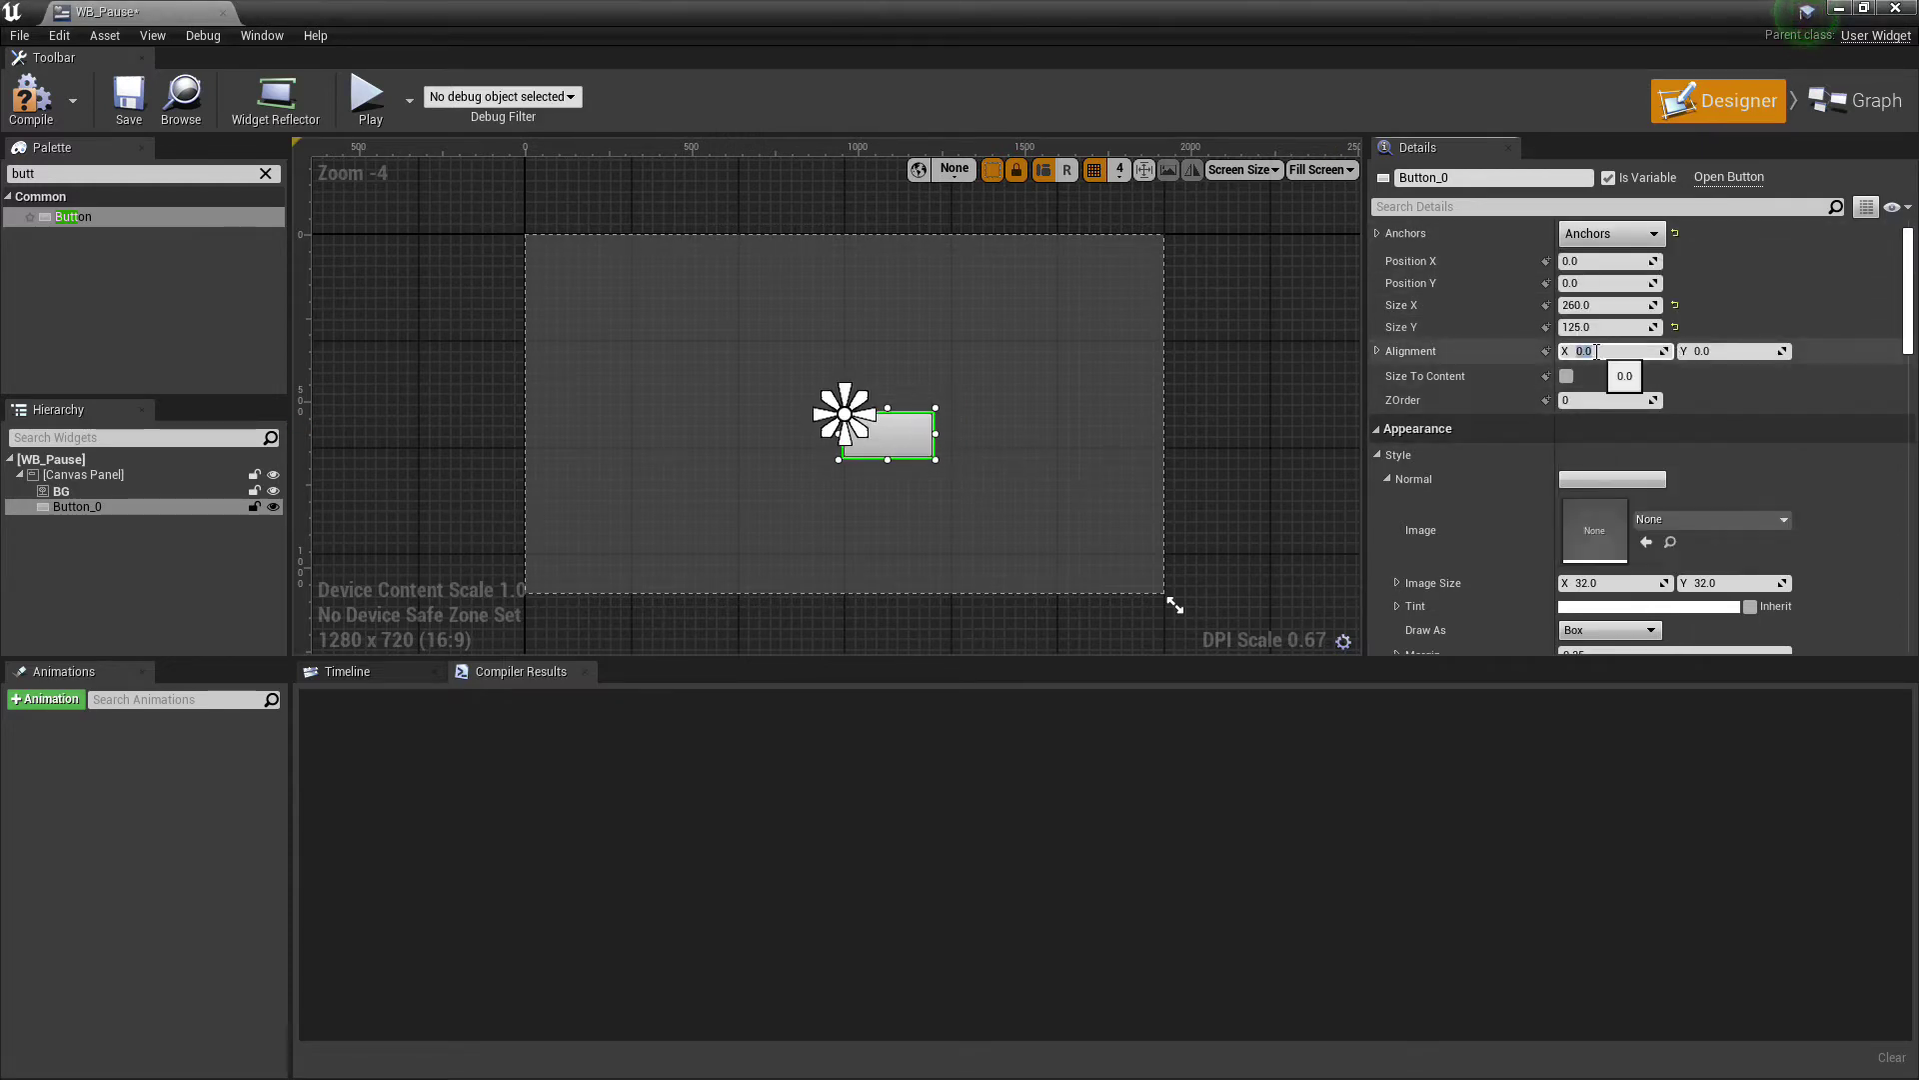
{"action": "type", "text": "0.5"}
{"action": "key", "text": "Return"}
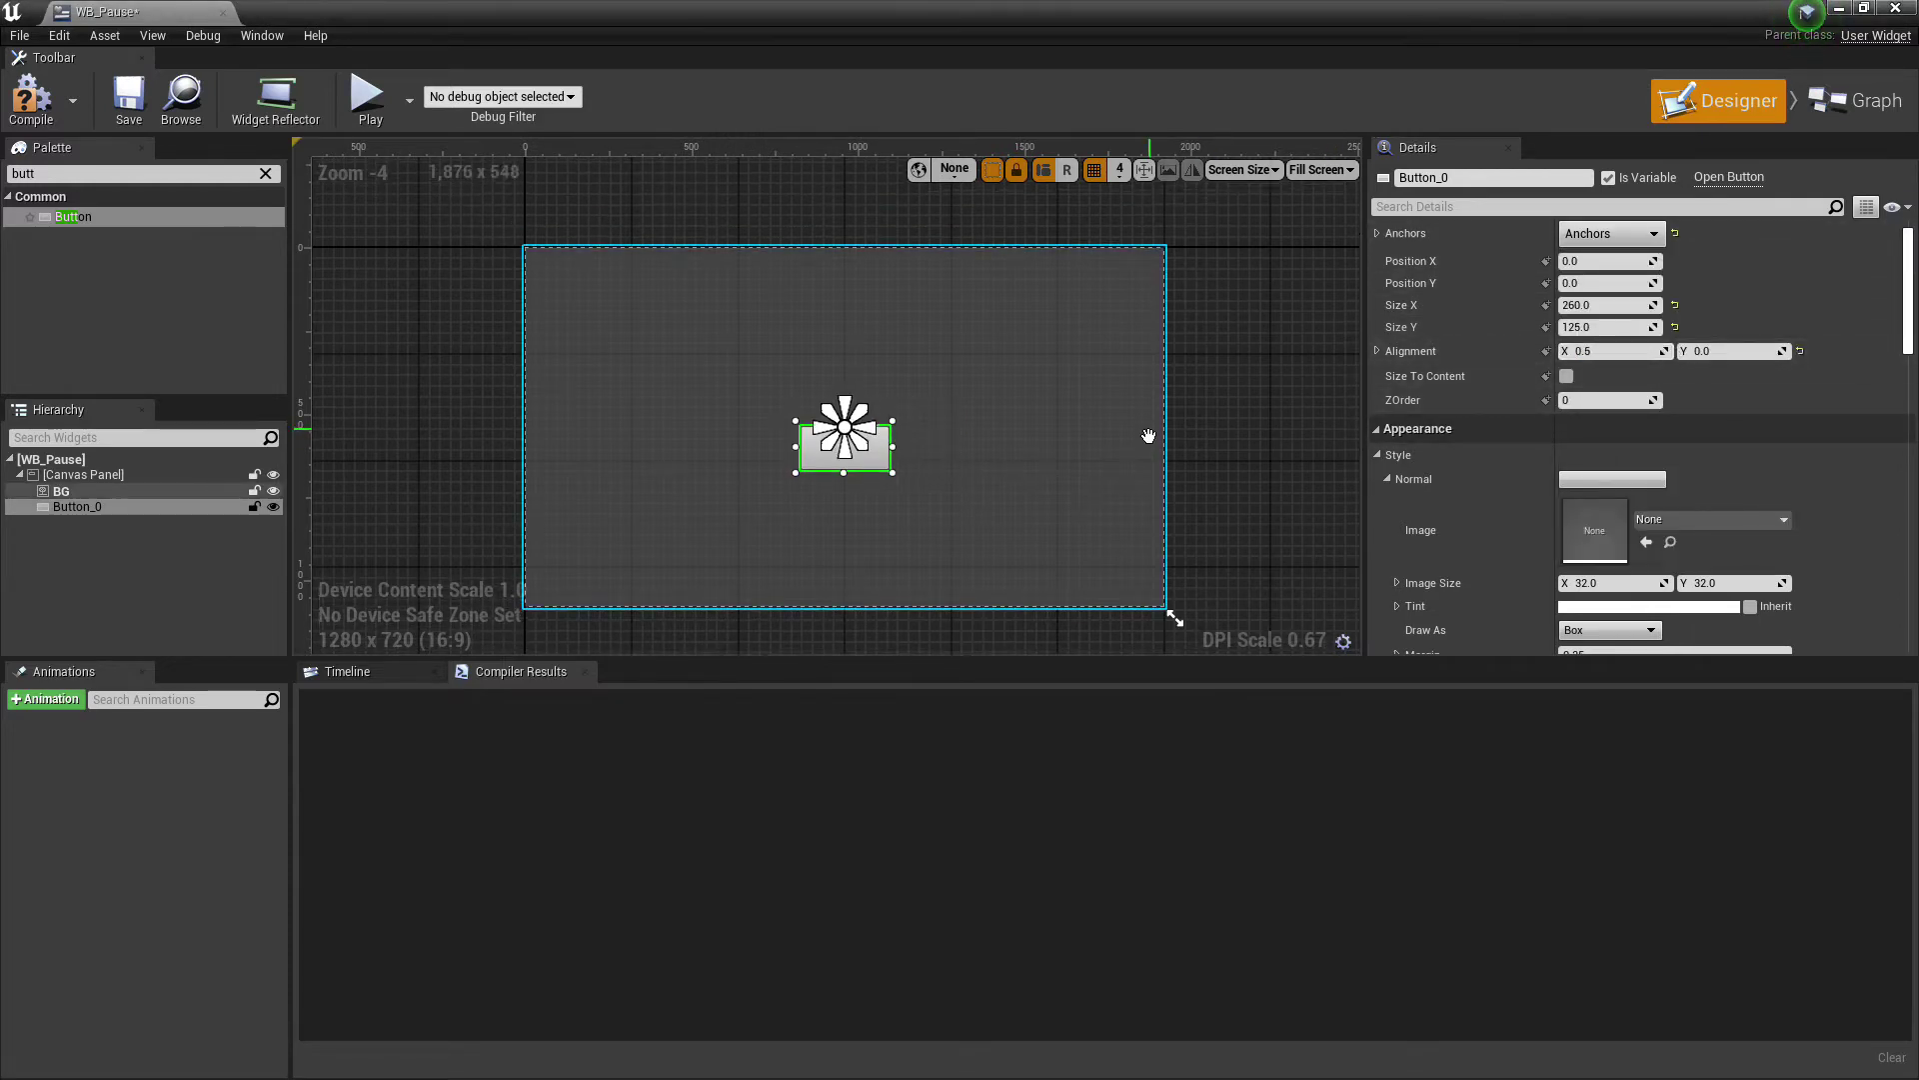
{"action": "left_click_drag", "start_coordinate": [1605, 283], "coordinate": [1575, 279]}
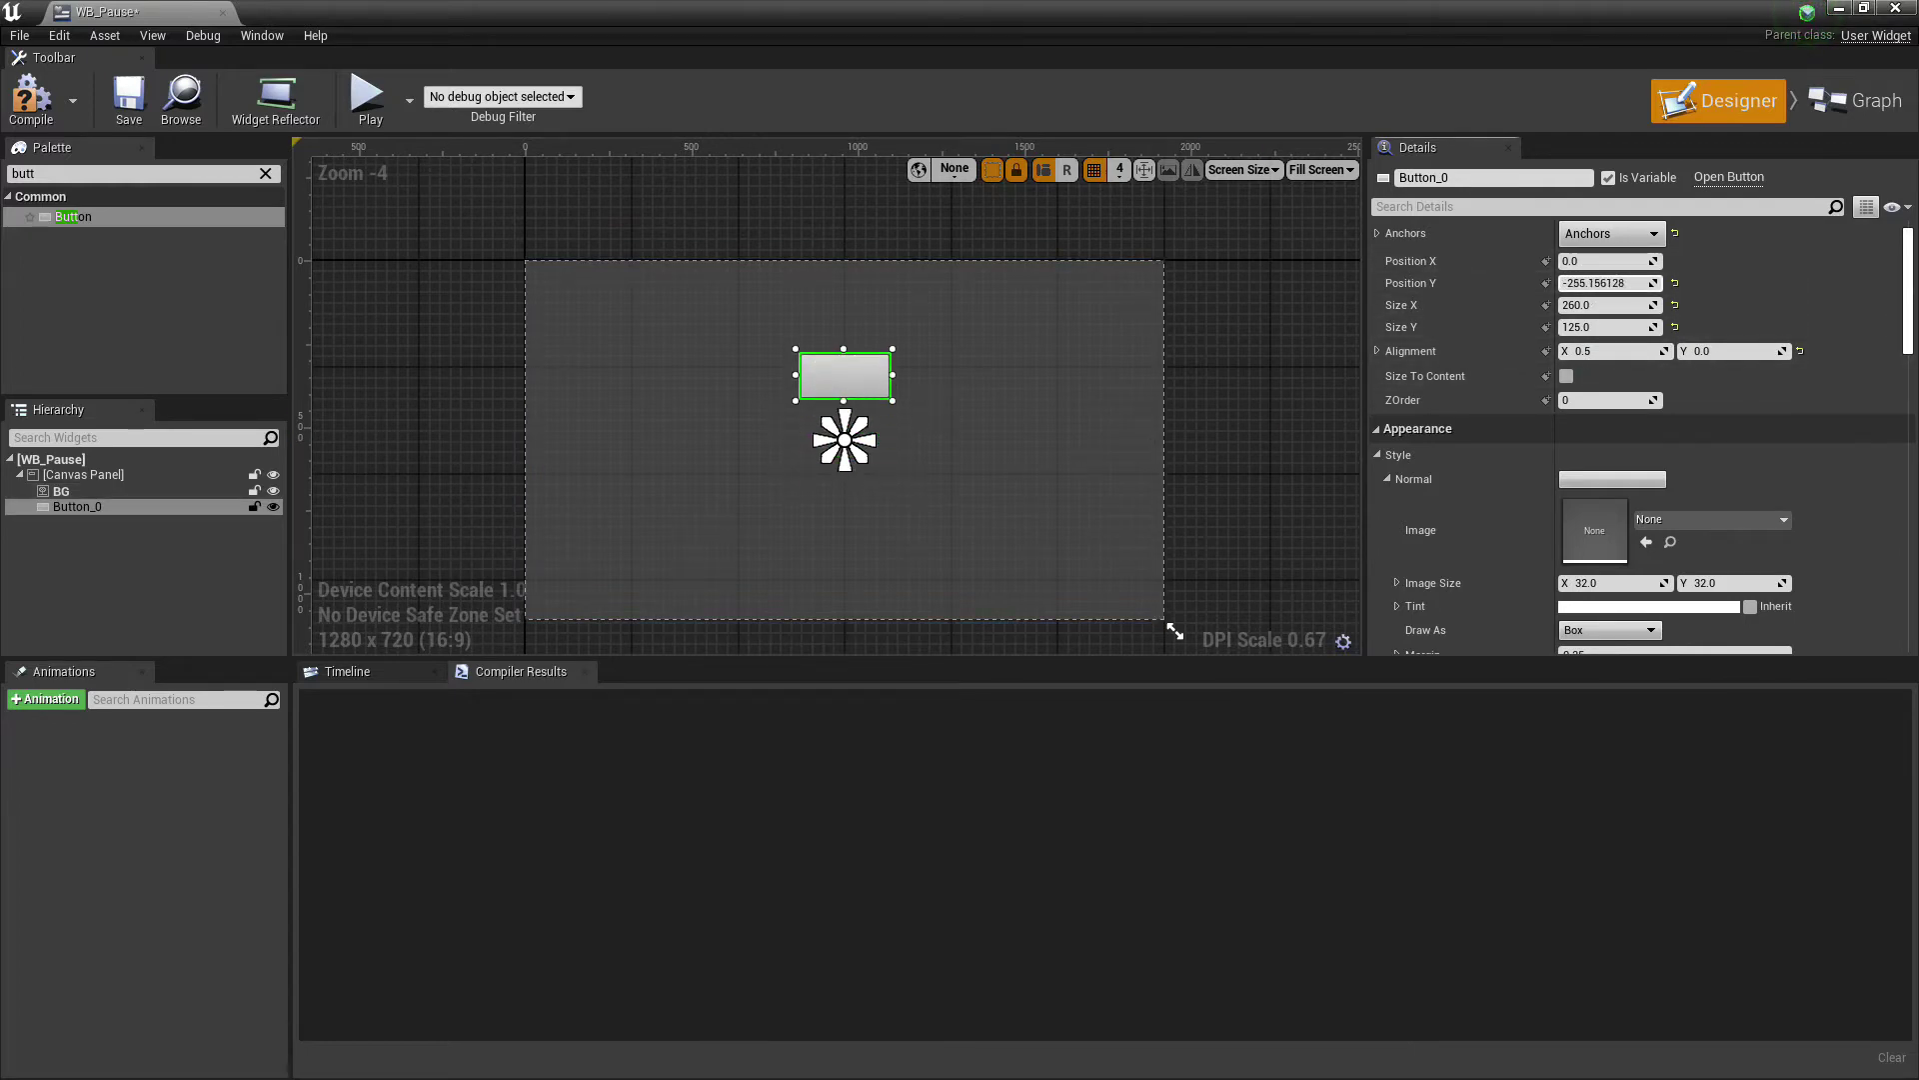
{"action": "left_click_drag", "start_coordinate": [1575, 279], "coordinate": [1592, 279]}
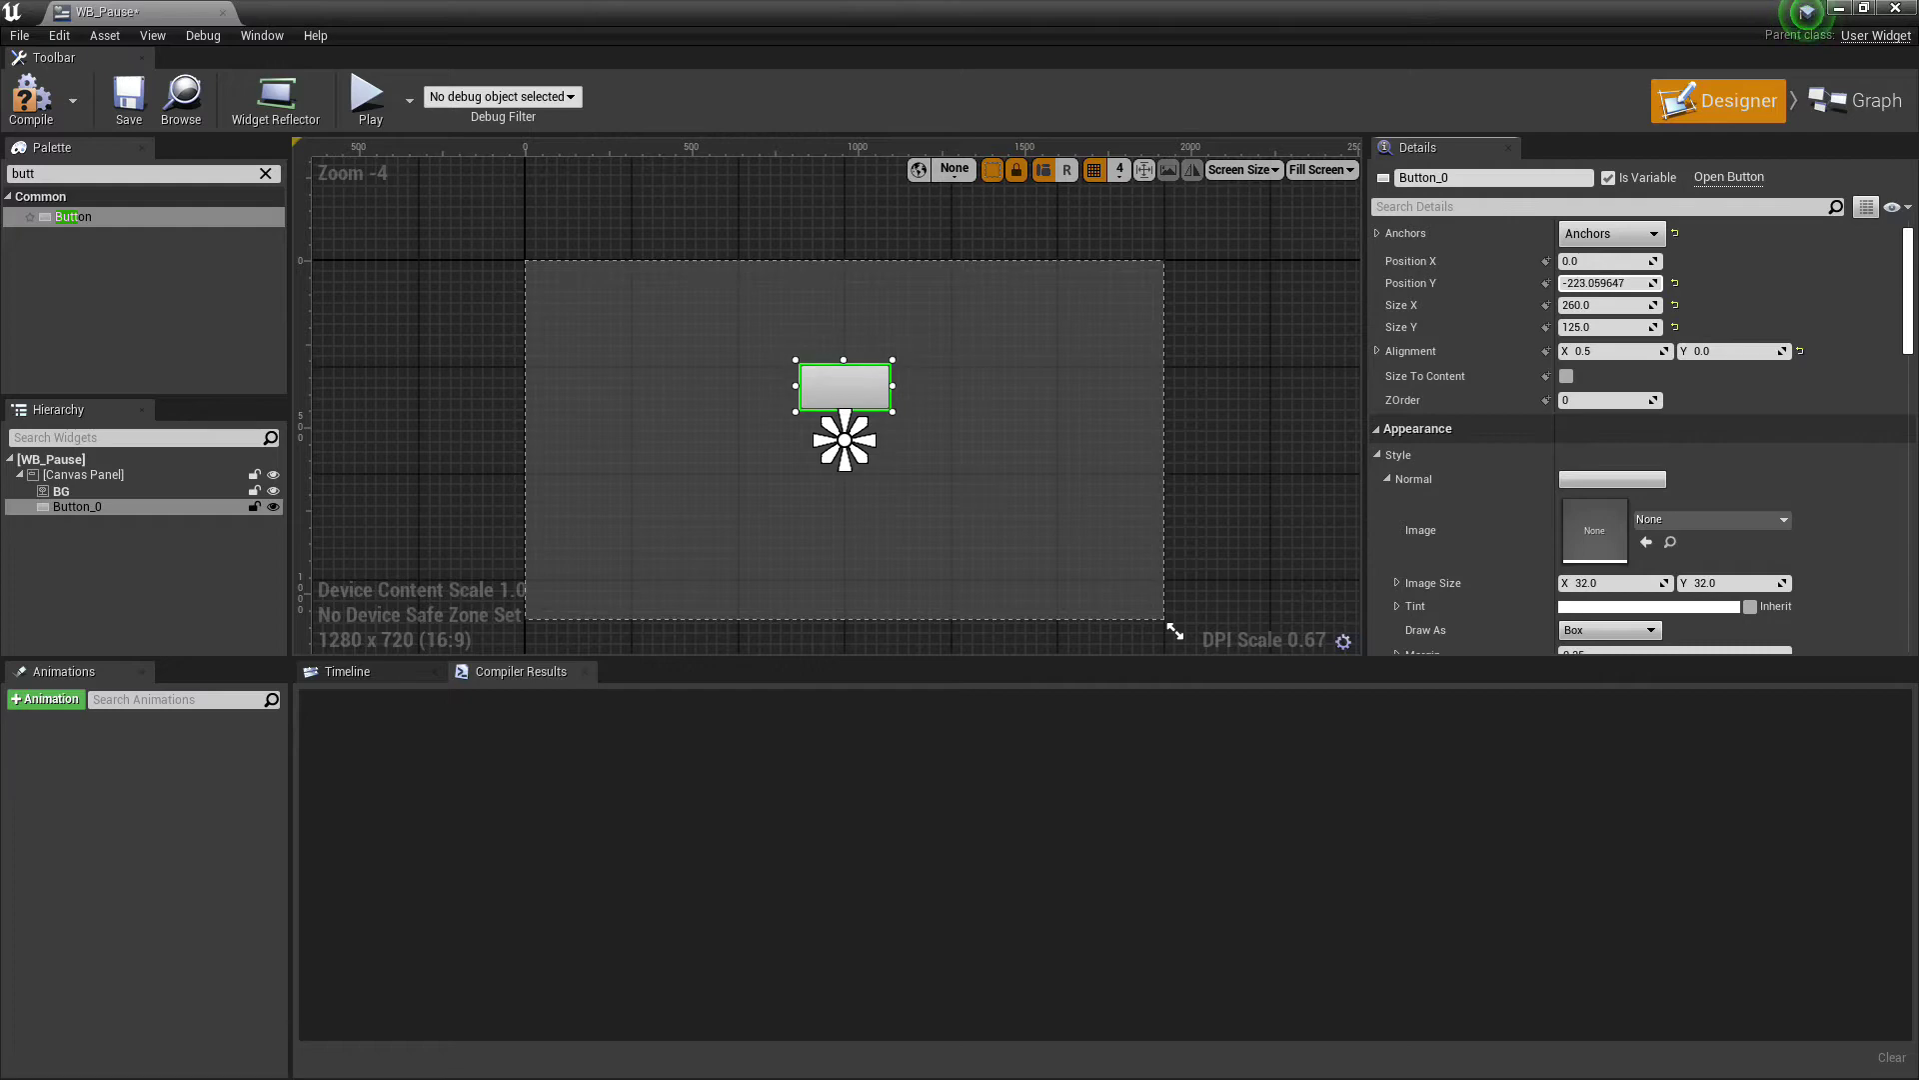
{"action": "left_click", "coordinate": [1600, 284]}
{"action": "type", "text": "-250"}
{"action": "key", "text": "Return"}
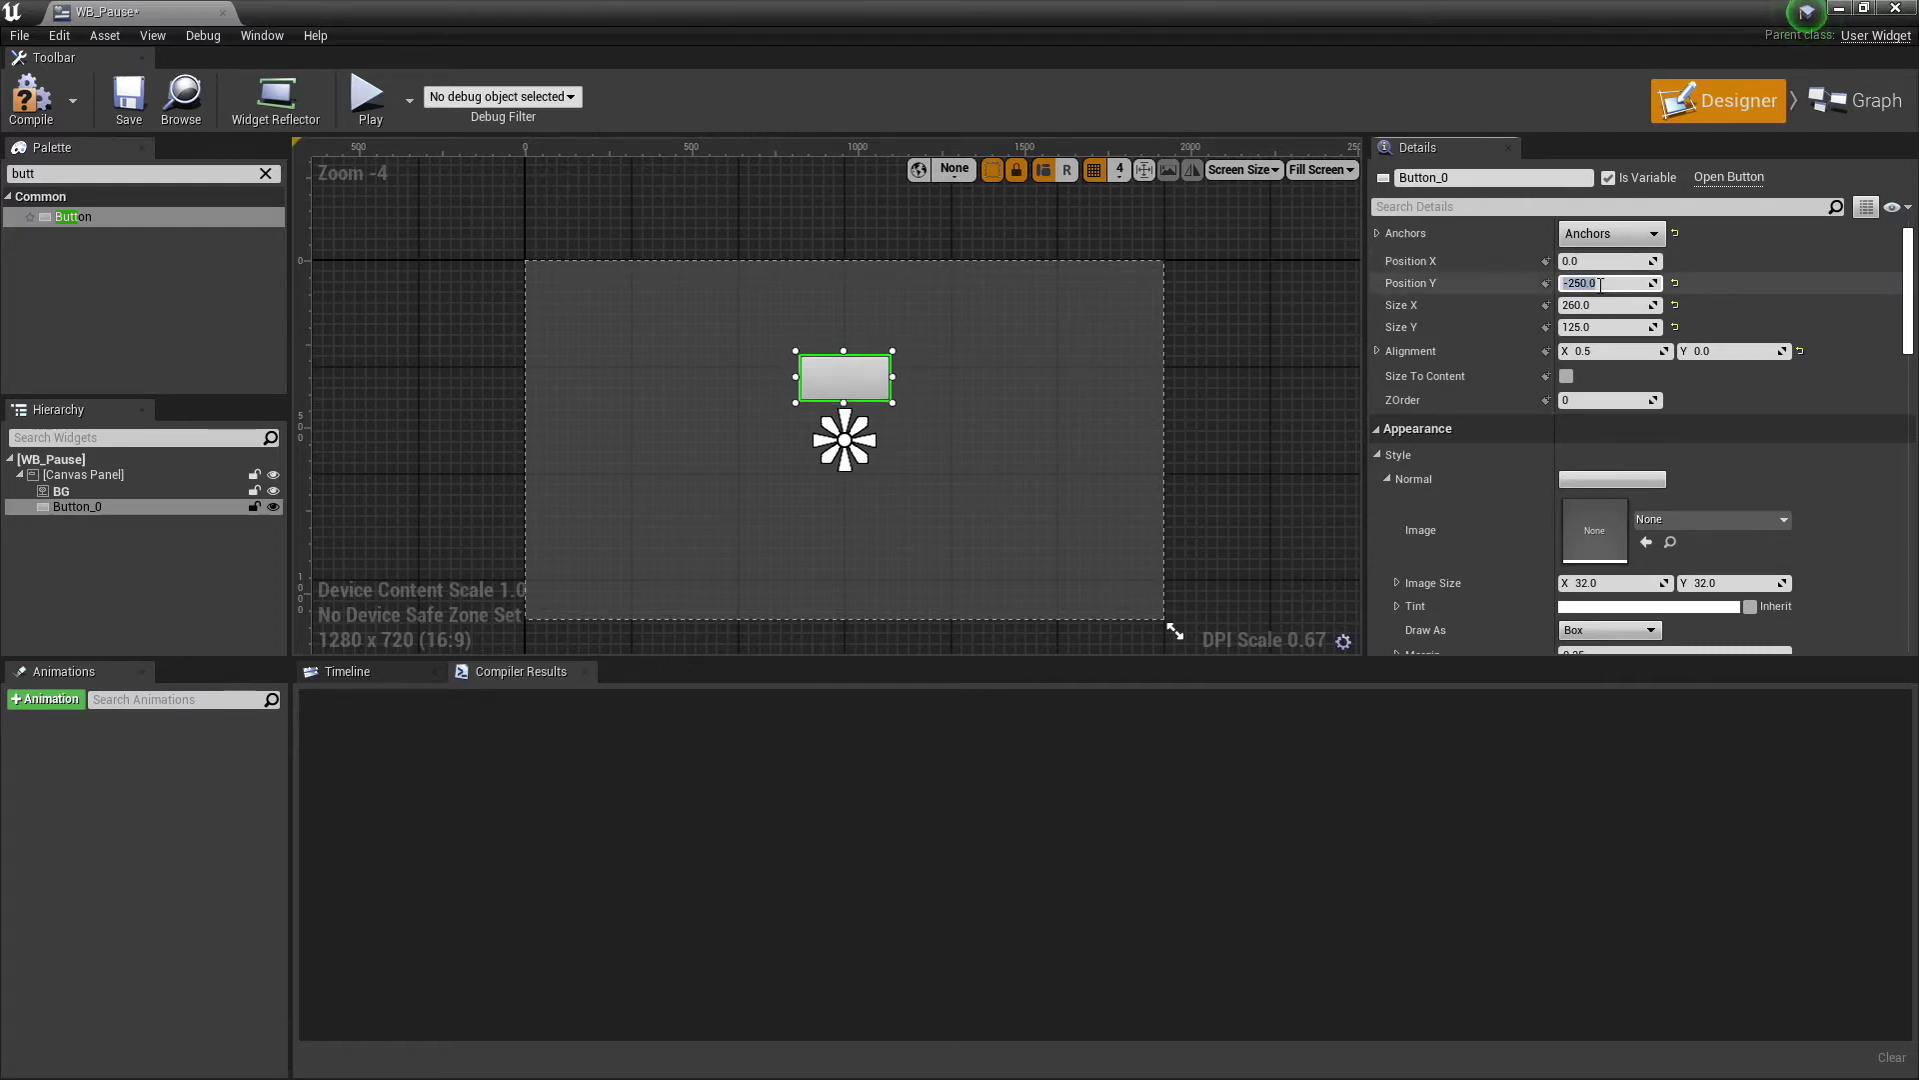
{"action": "left_click", "coordinate": [126, 507]}
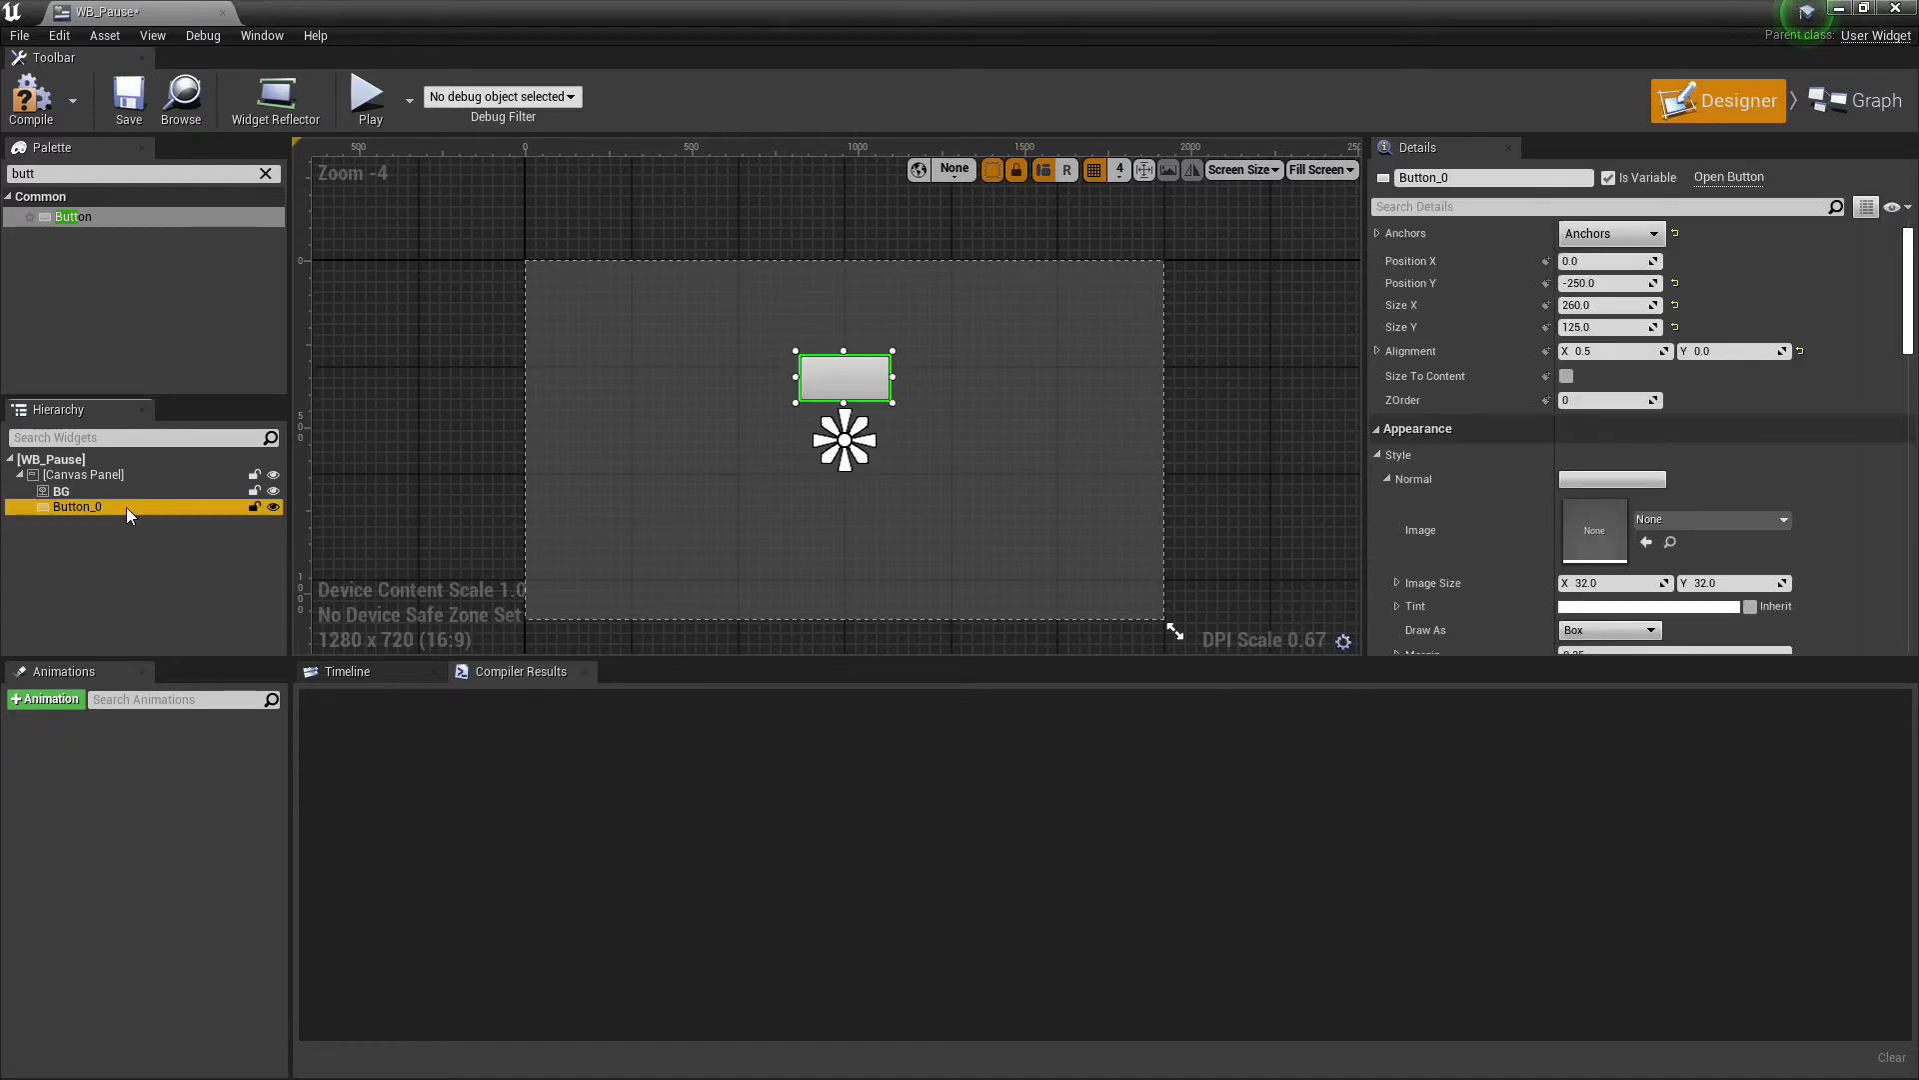
{"action": "type", "text": "R"}
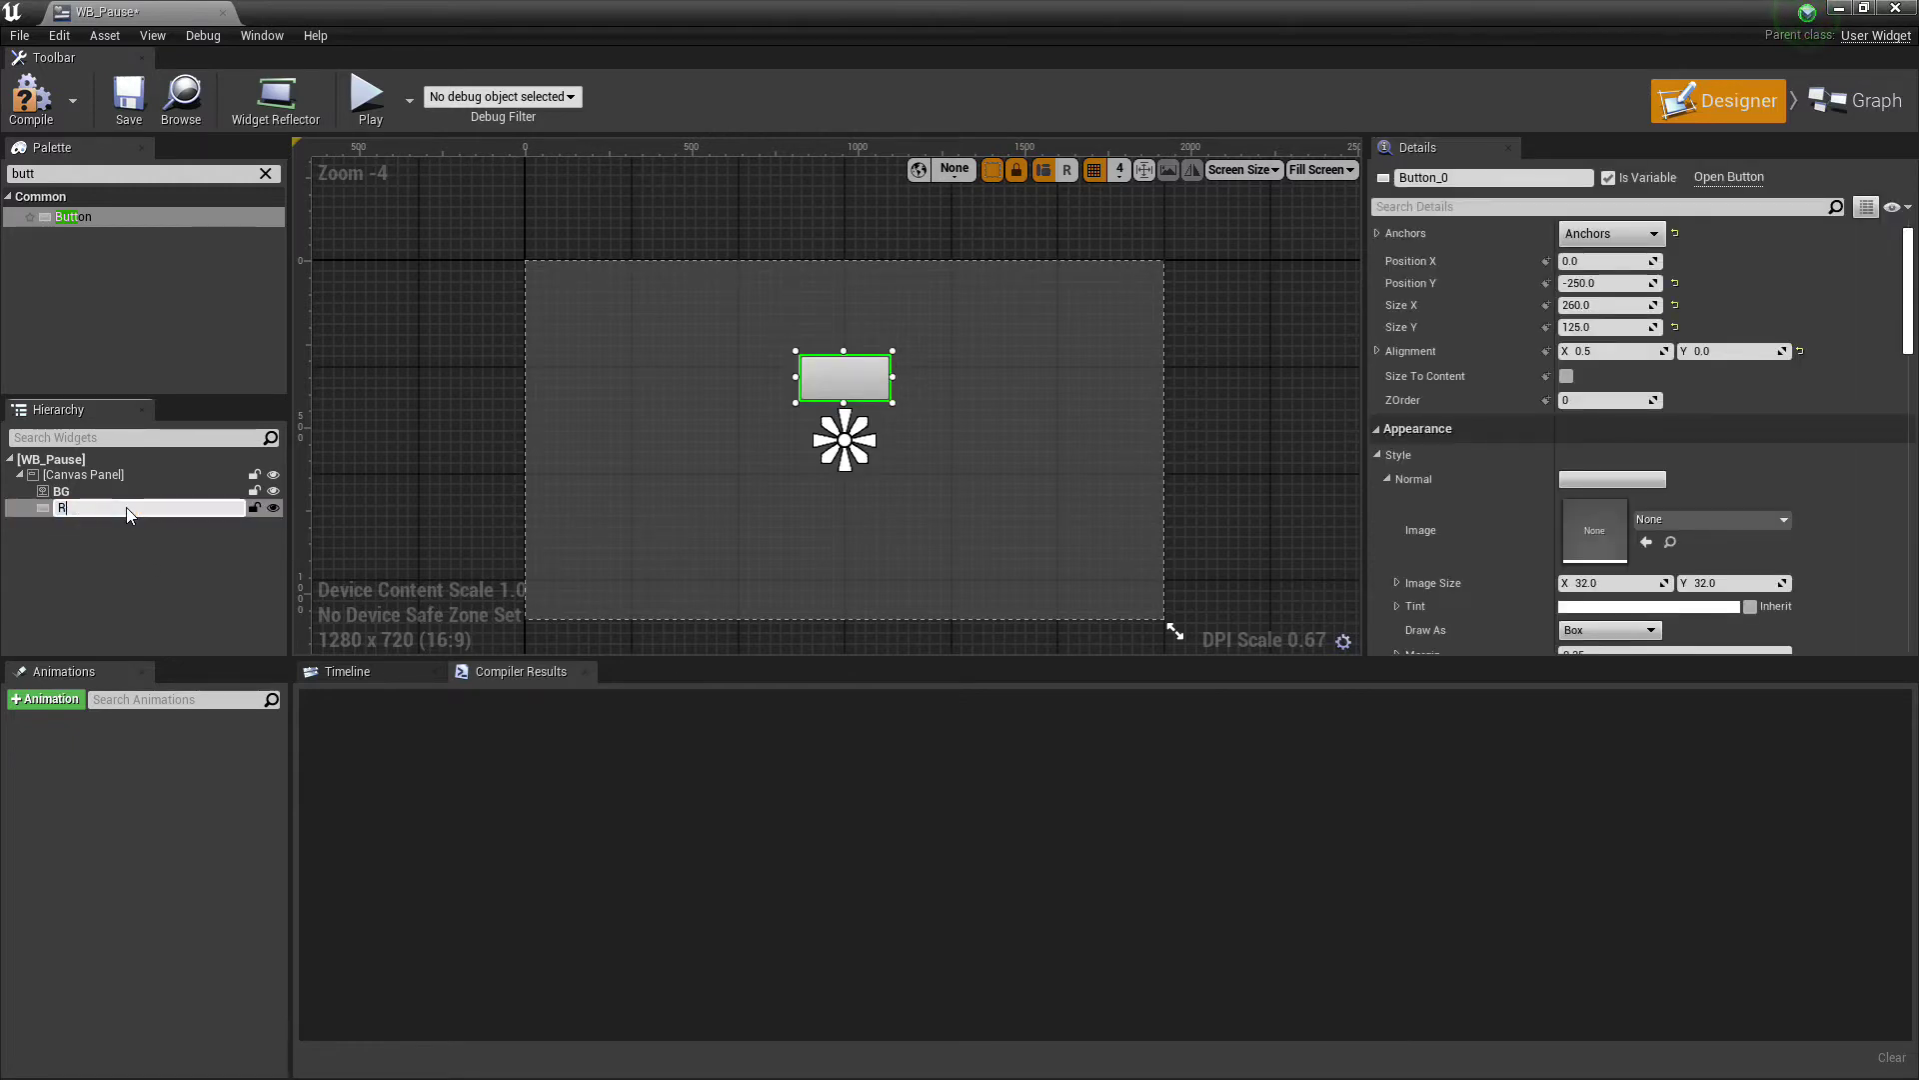
{"action": "type", "text": "esume"}
Name the button Resume, duplicate it and place the copy at position X 0, Y 0.
{"action": "key", "text": "Return"}
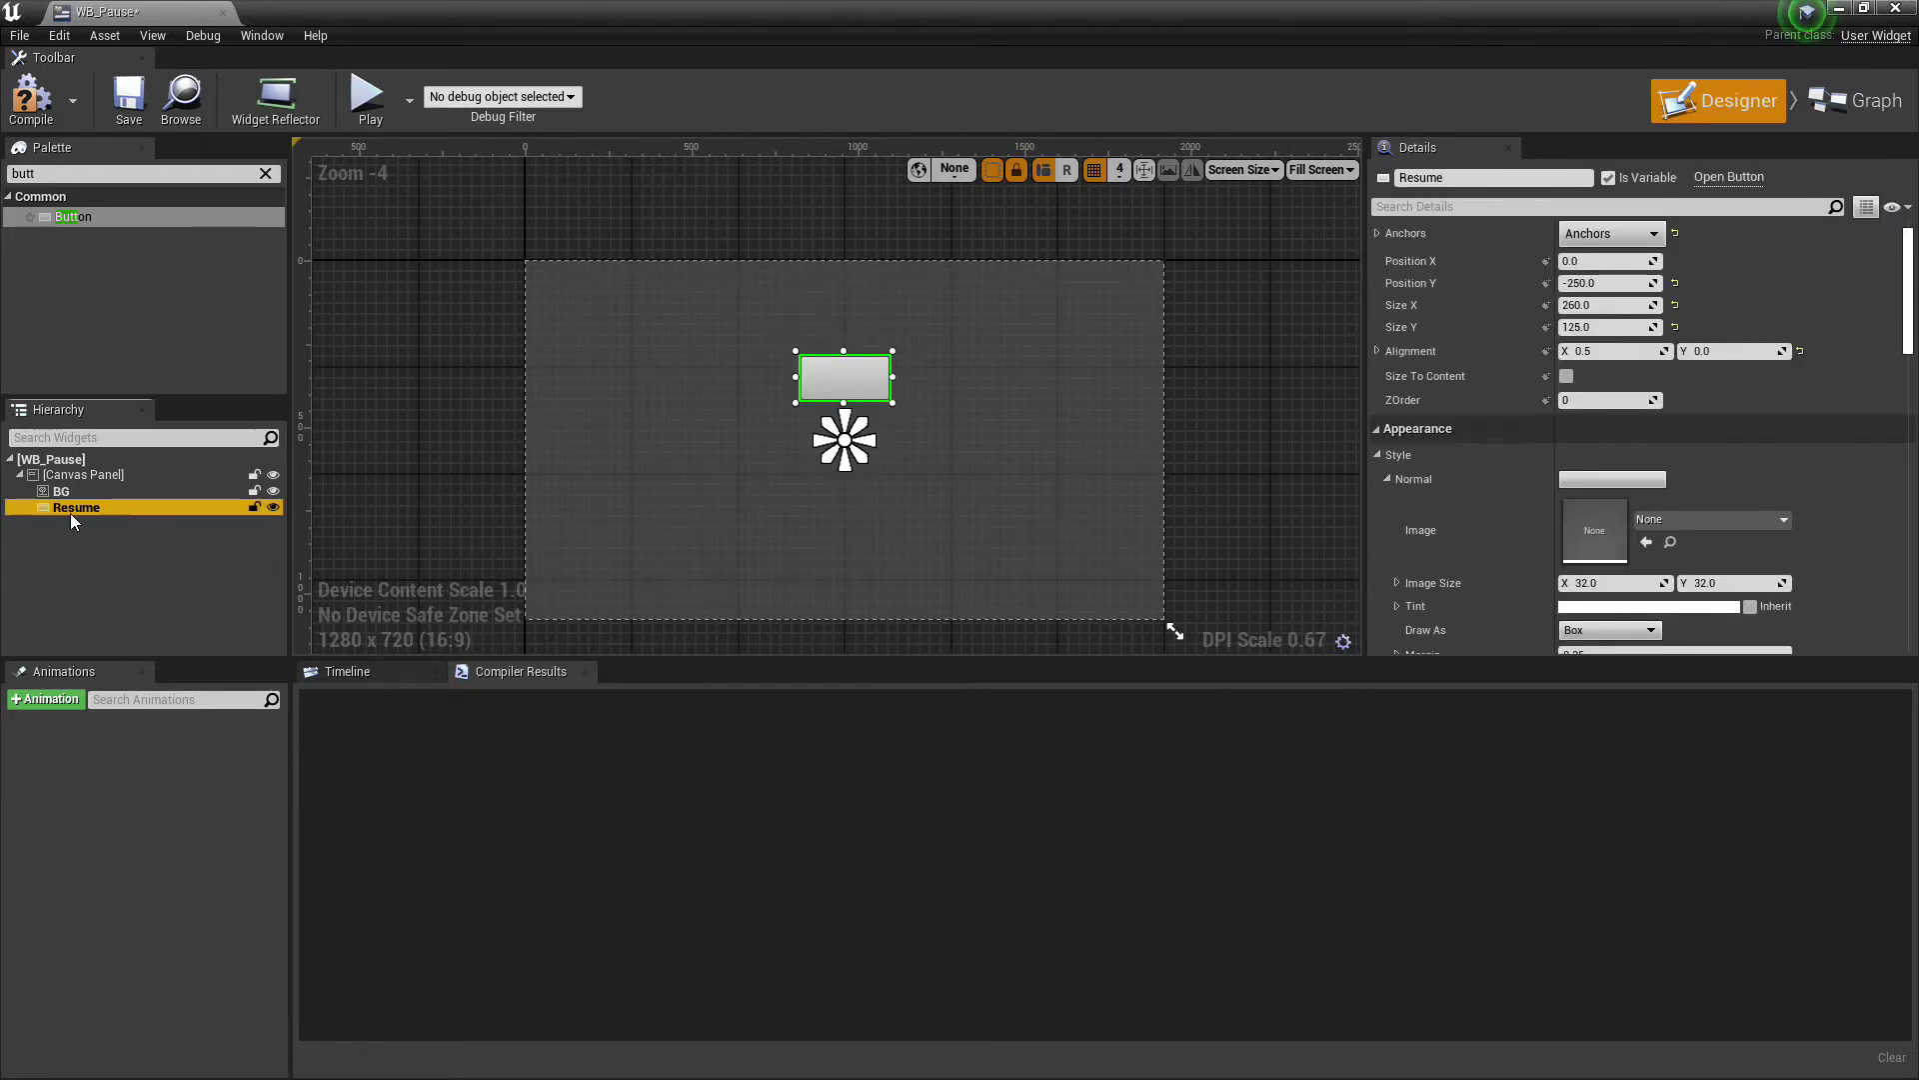
{"action": "right_click", "coordinate": [73, 512]}
{"action": "left_click", "coordinate": [139, 598]}
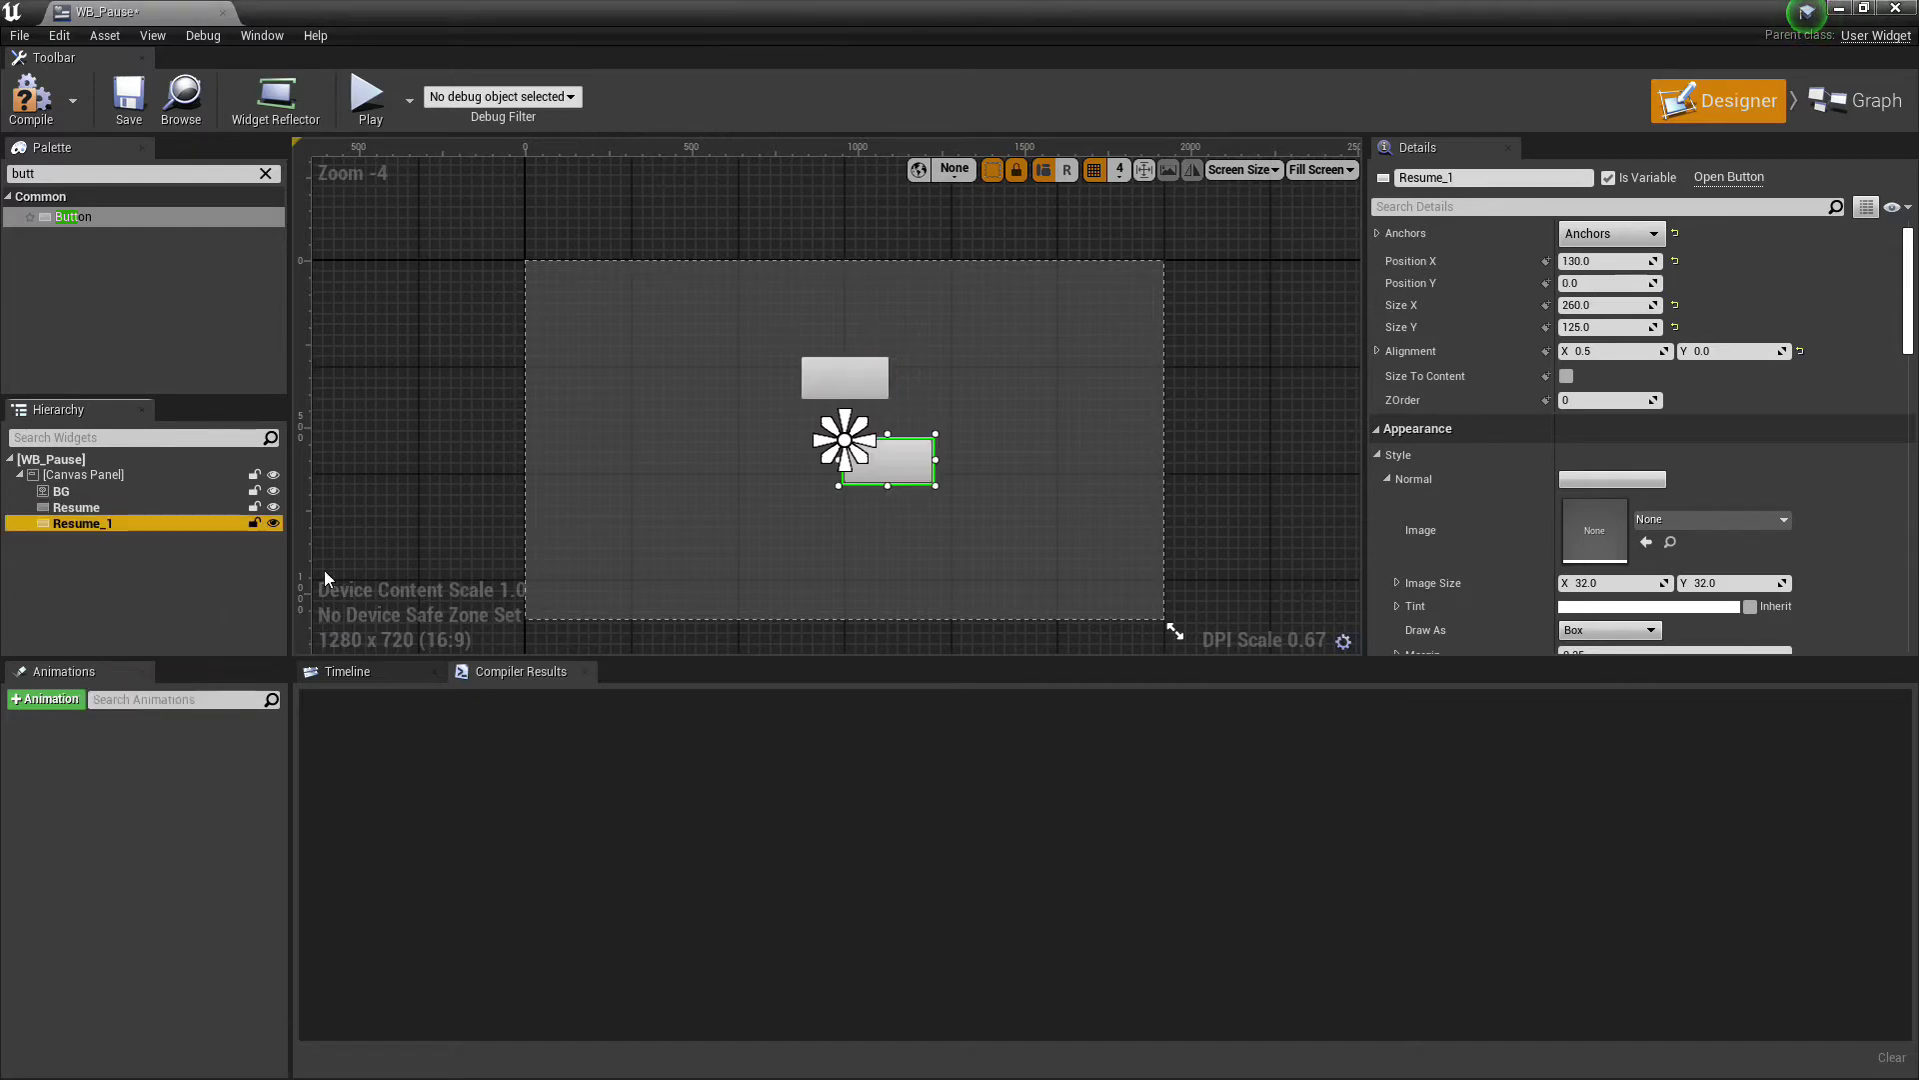
{"action": "left_click", "coordinate": [1587, 263]}
{"action": "type", "text": "0"}
{"action": "key", "text": "Return"}
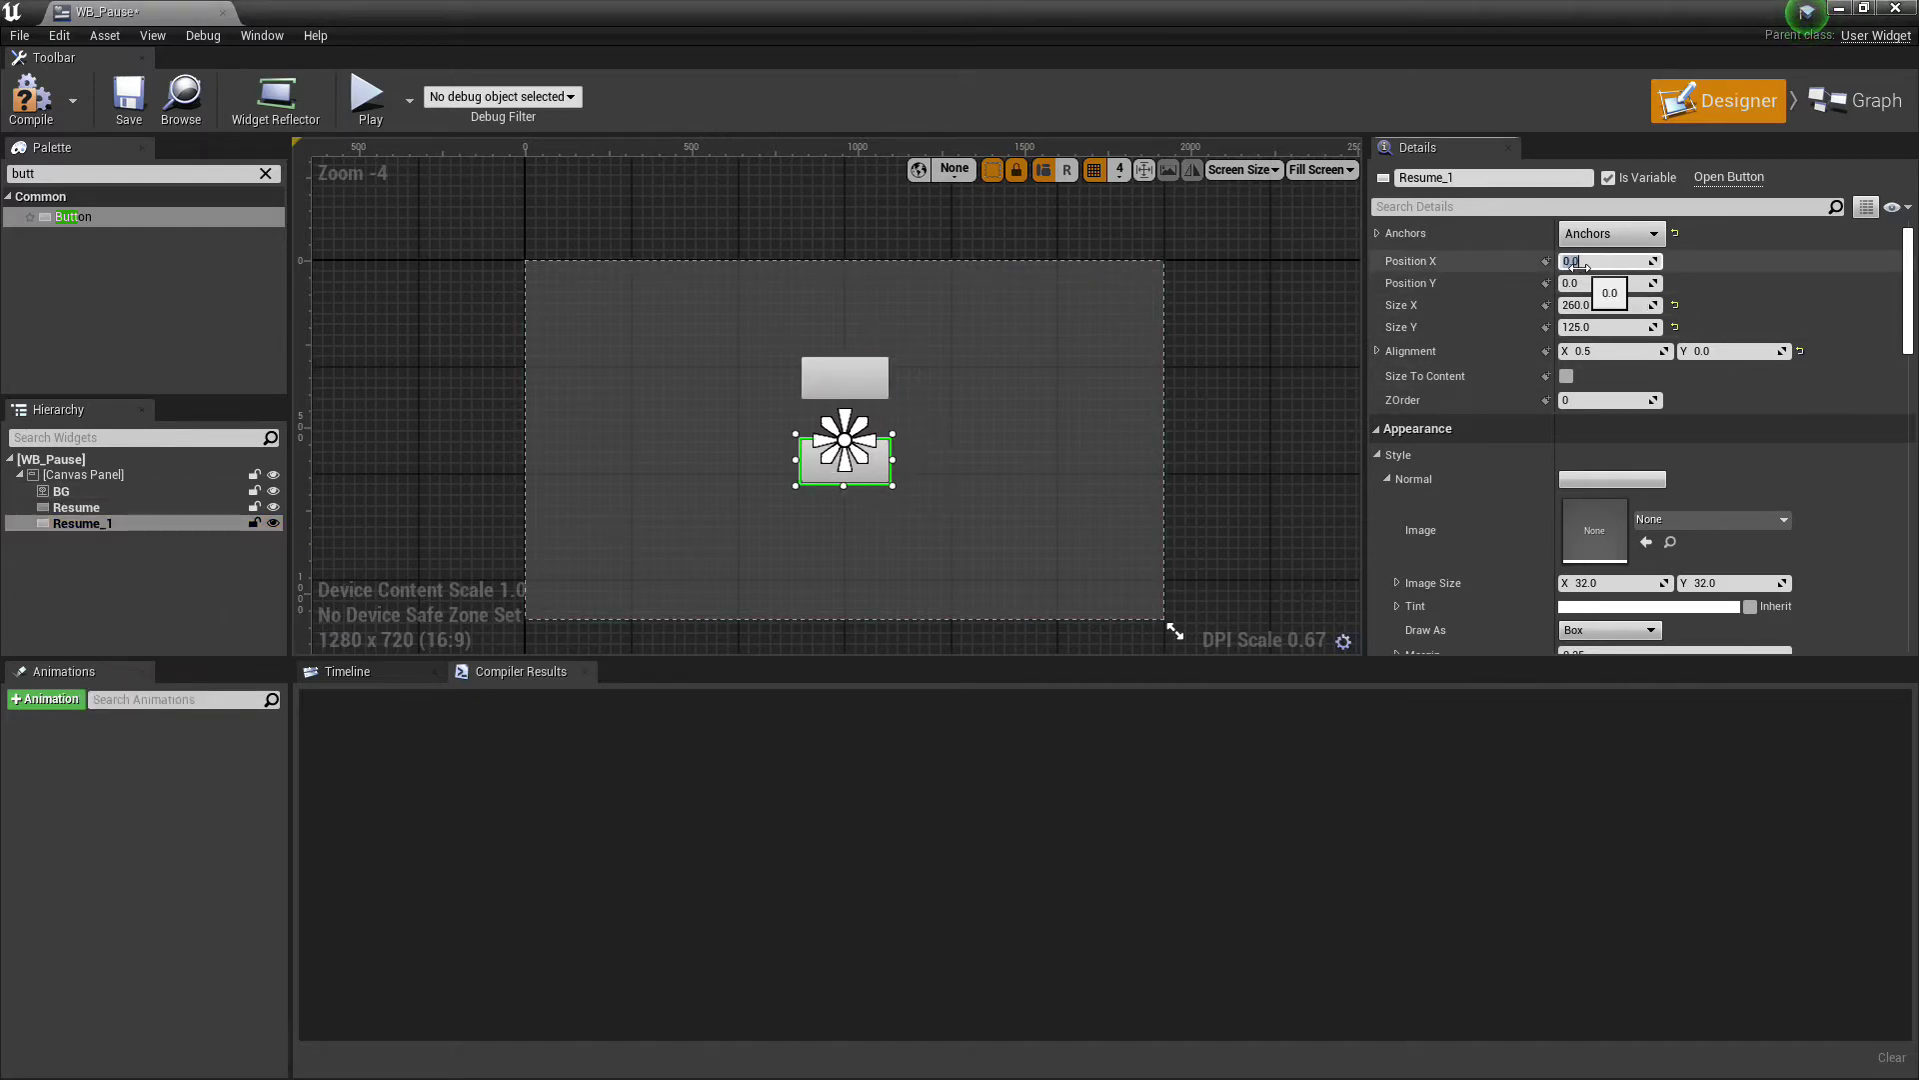
{"action": "left_click_drag", "start_coordinate": [1586, 283], "coordinate": [1560, 284]}
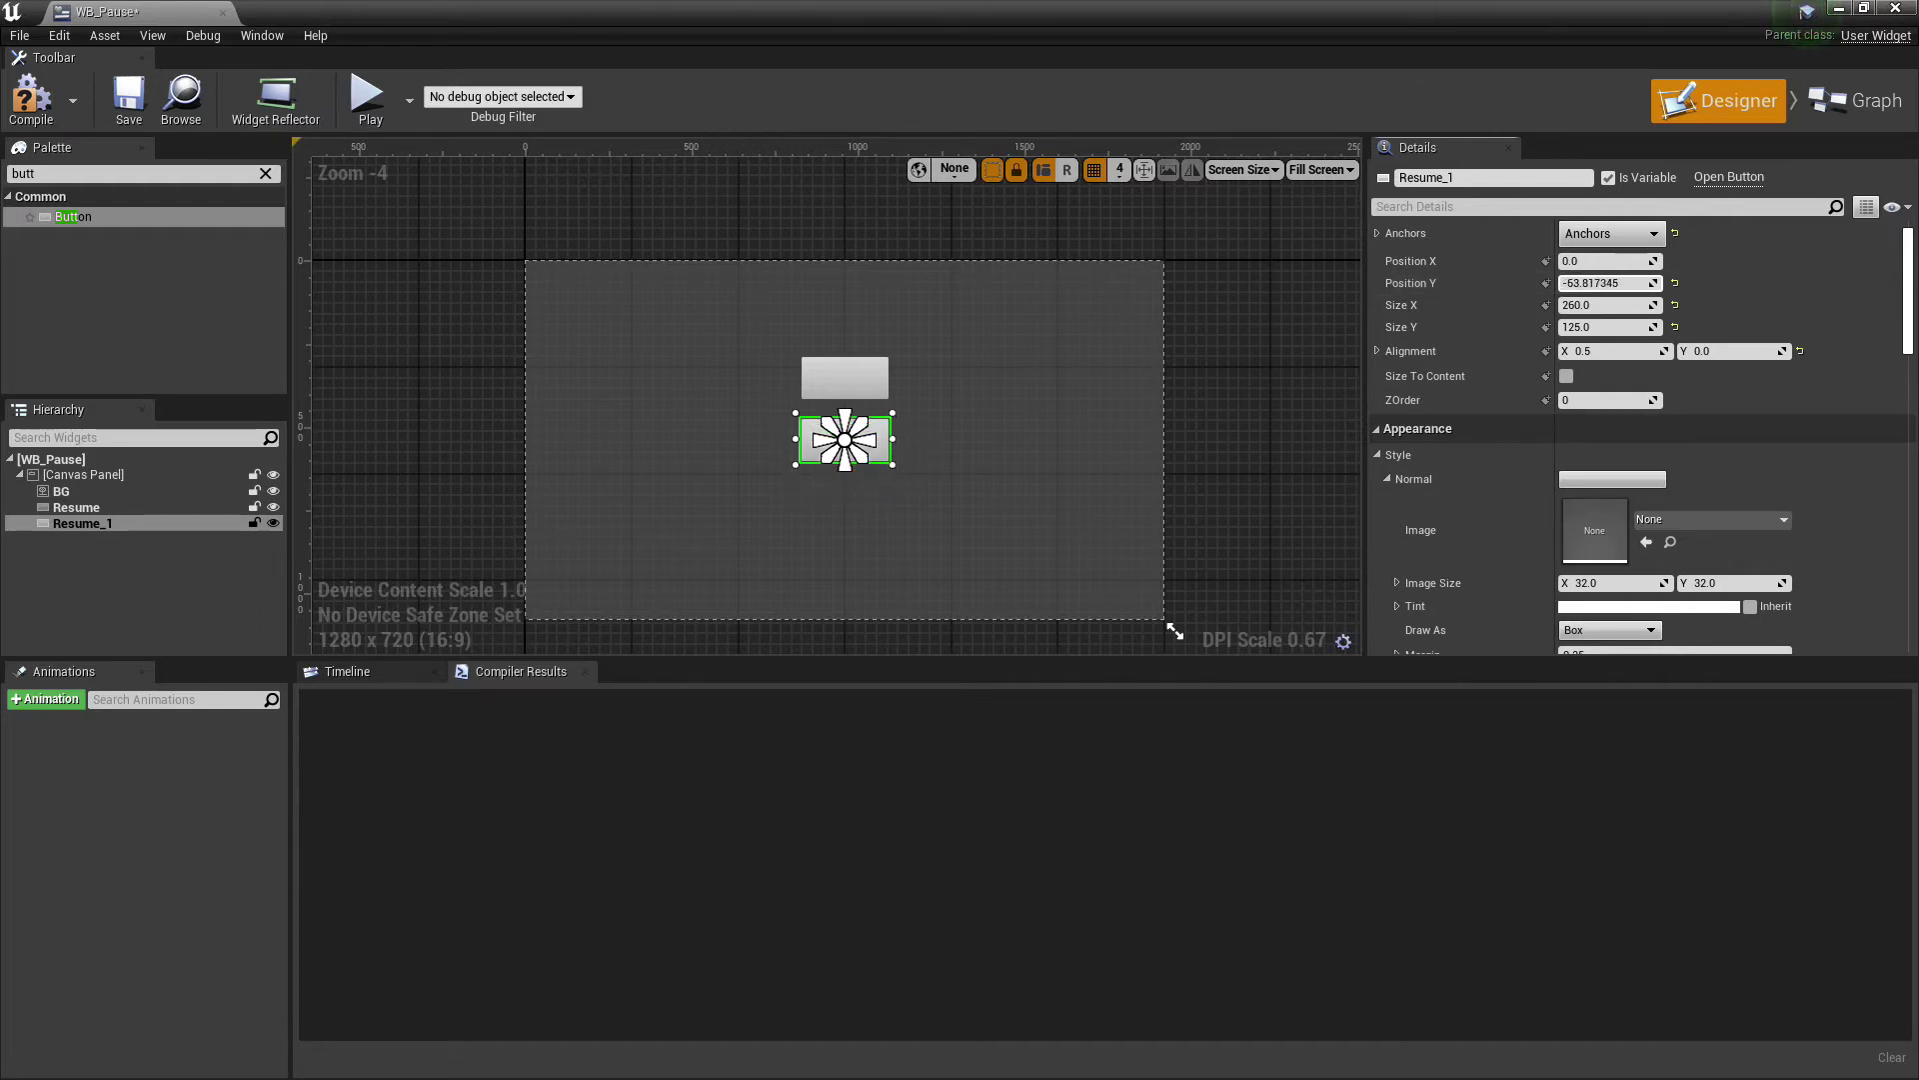
{"action": "left_click", "coordinate": [1604, 284]}
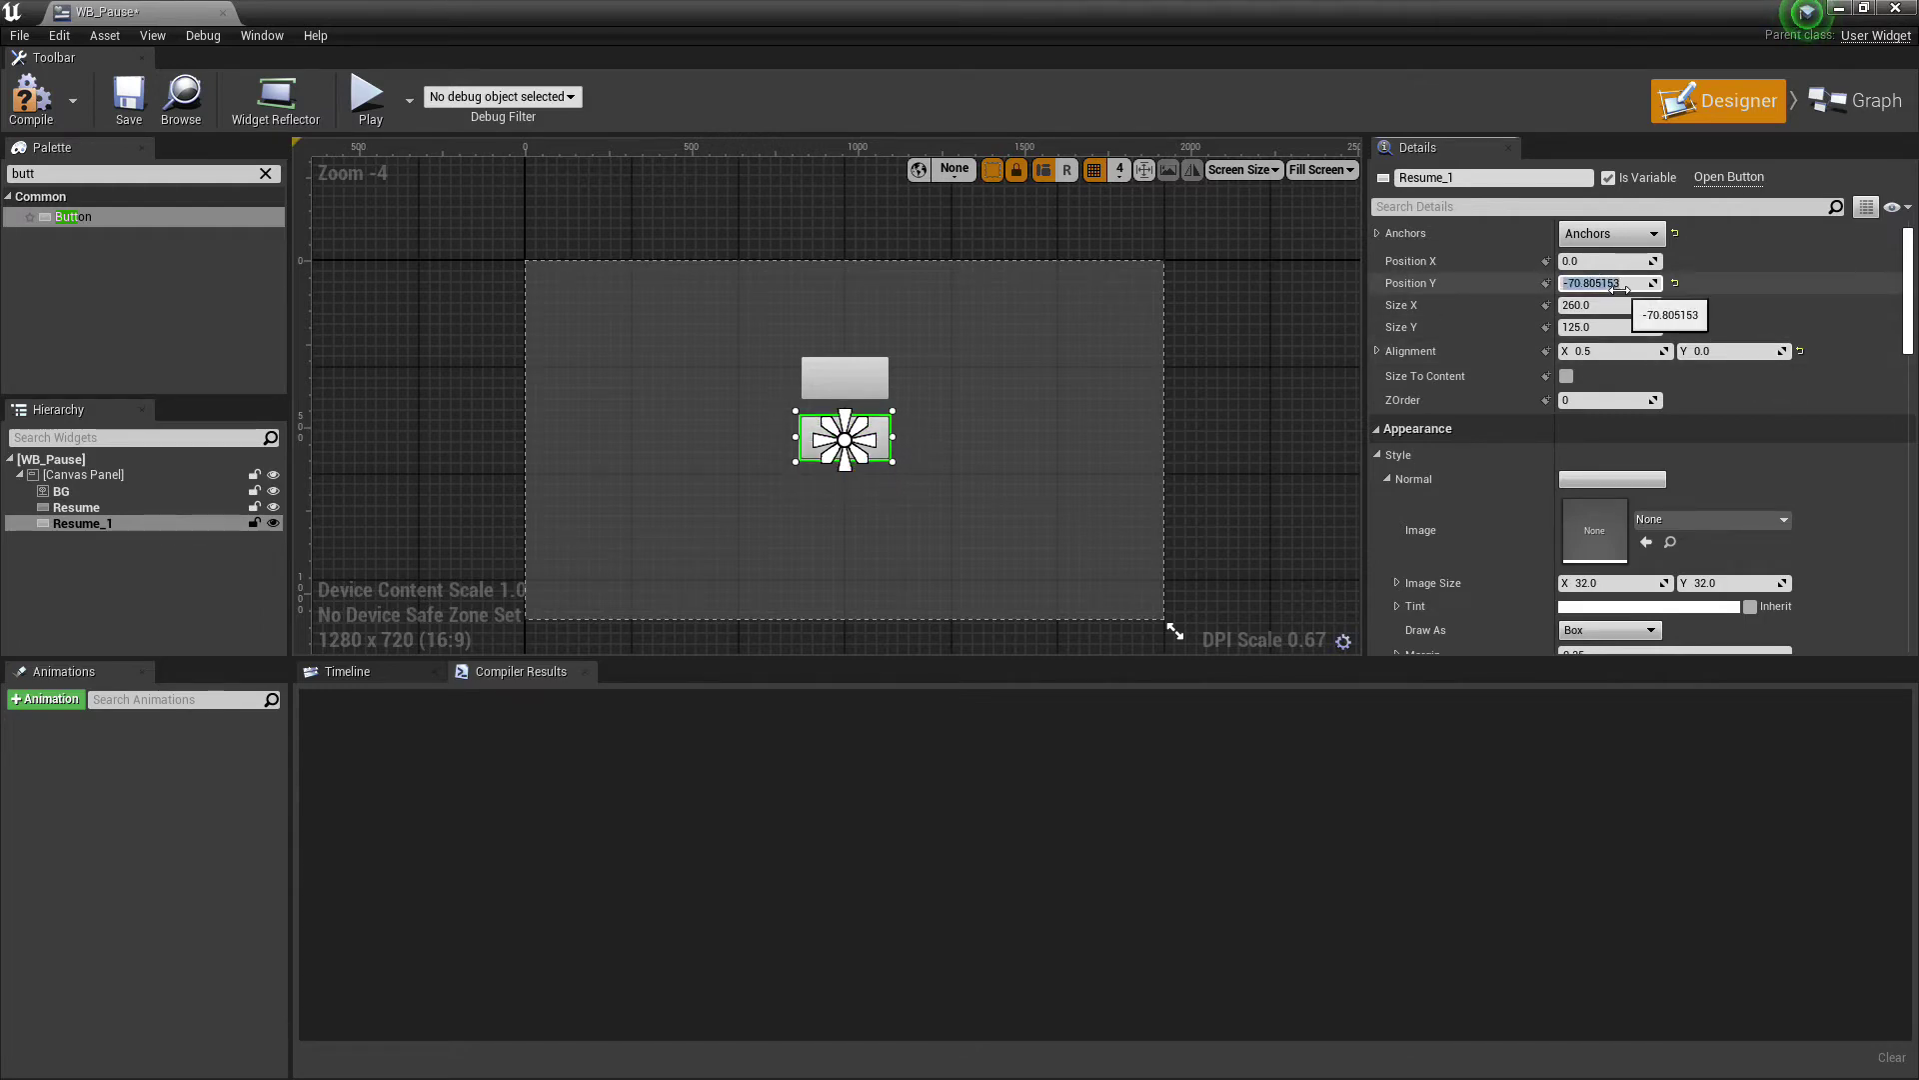
{"action": "type", "text": "0"}
{"action": "key", "text": "Return"}
{"action": "key", "text": "Return"}
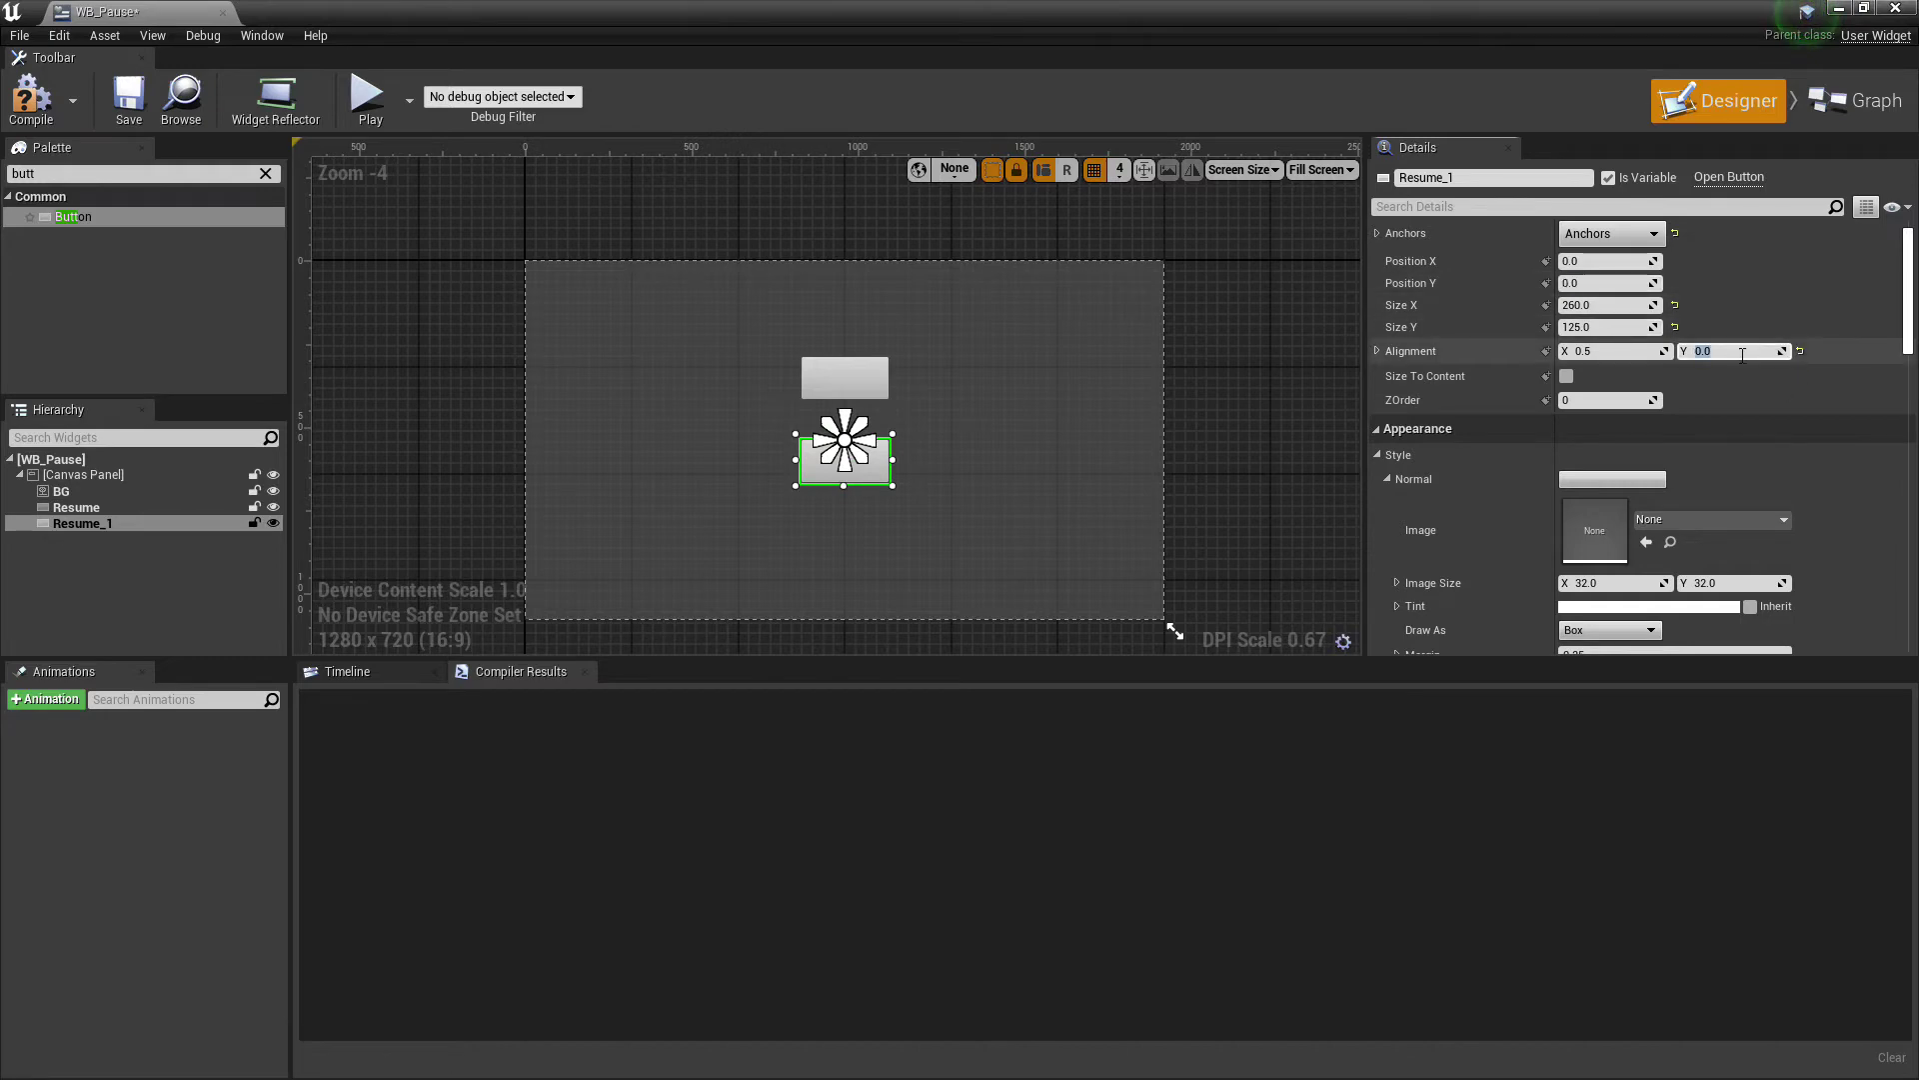
{"action": "type", "text": ".5"}
{"action": "type", "text": "0.5"}
{"action": "key", "text": "Return"}
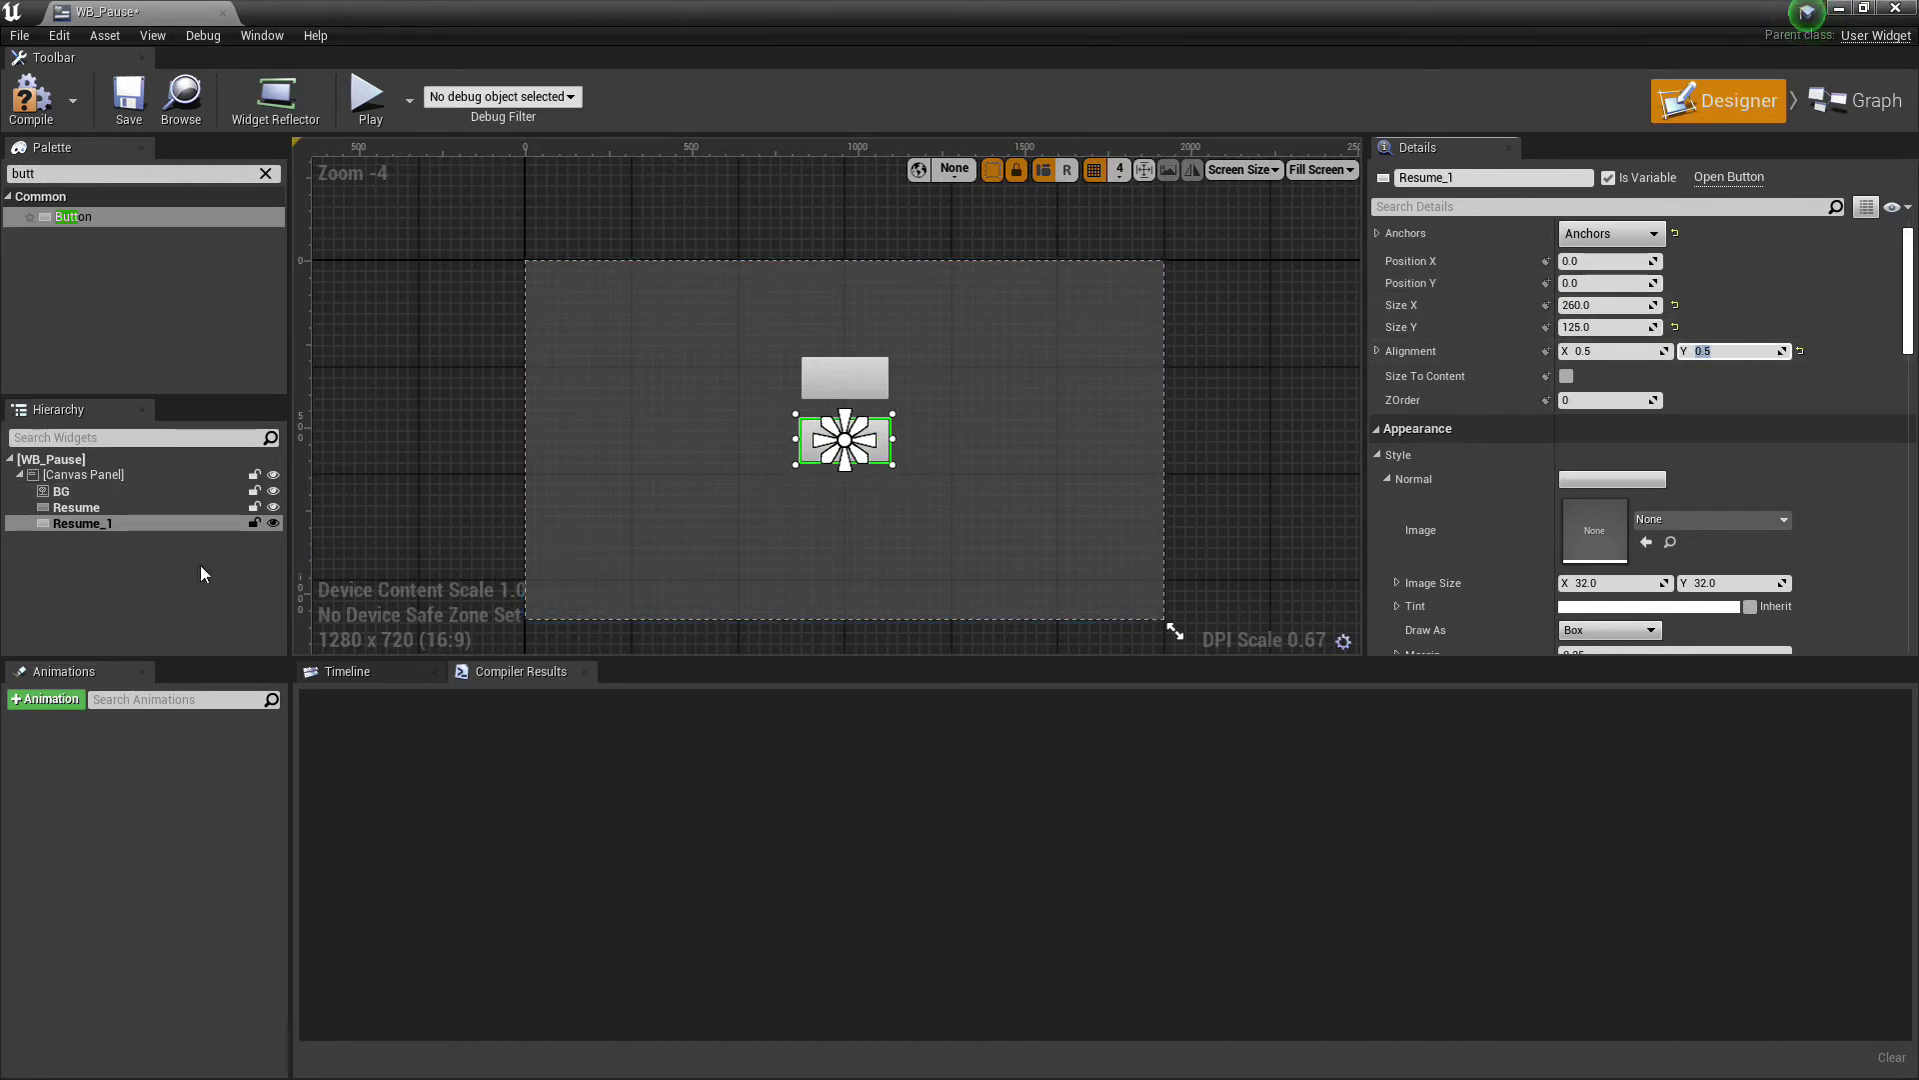
Rename the copy to Menu and duplicate it again.
{"action": "left_click", "coordinate": [116, 521]}
{"action": "double_click", "coordinate": [115, 521]}
{"action": "type", "text": "Menu"}
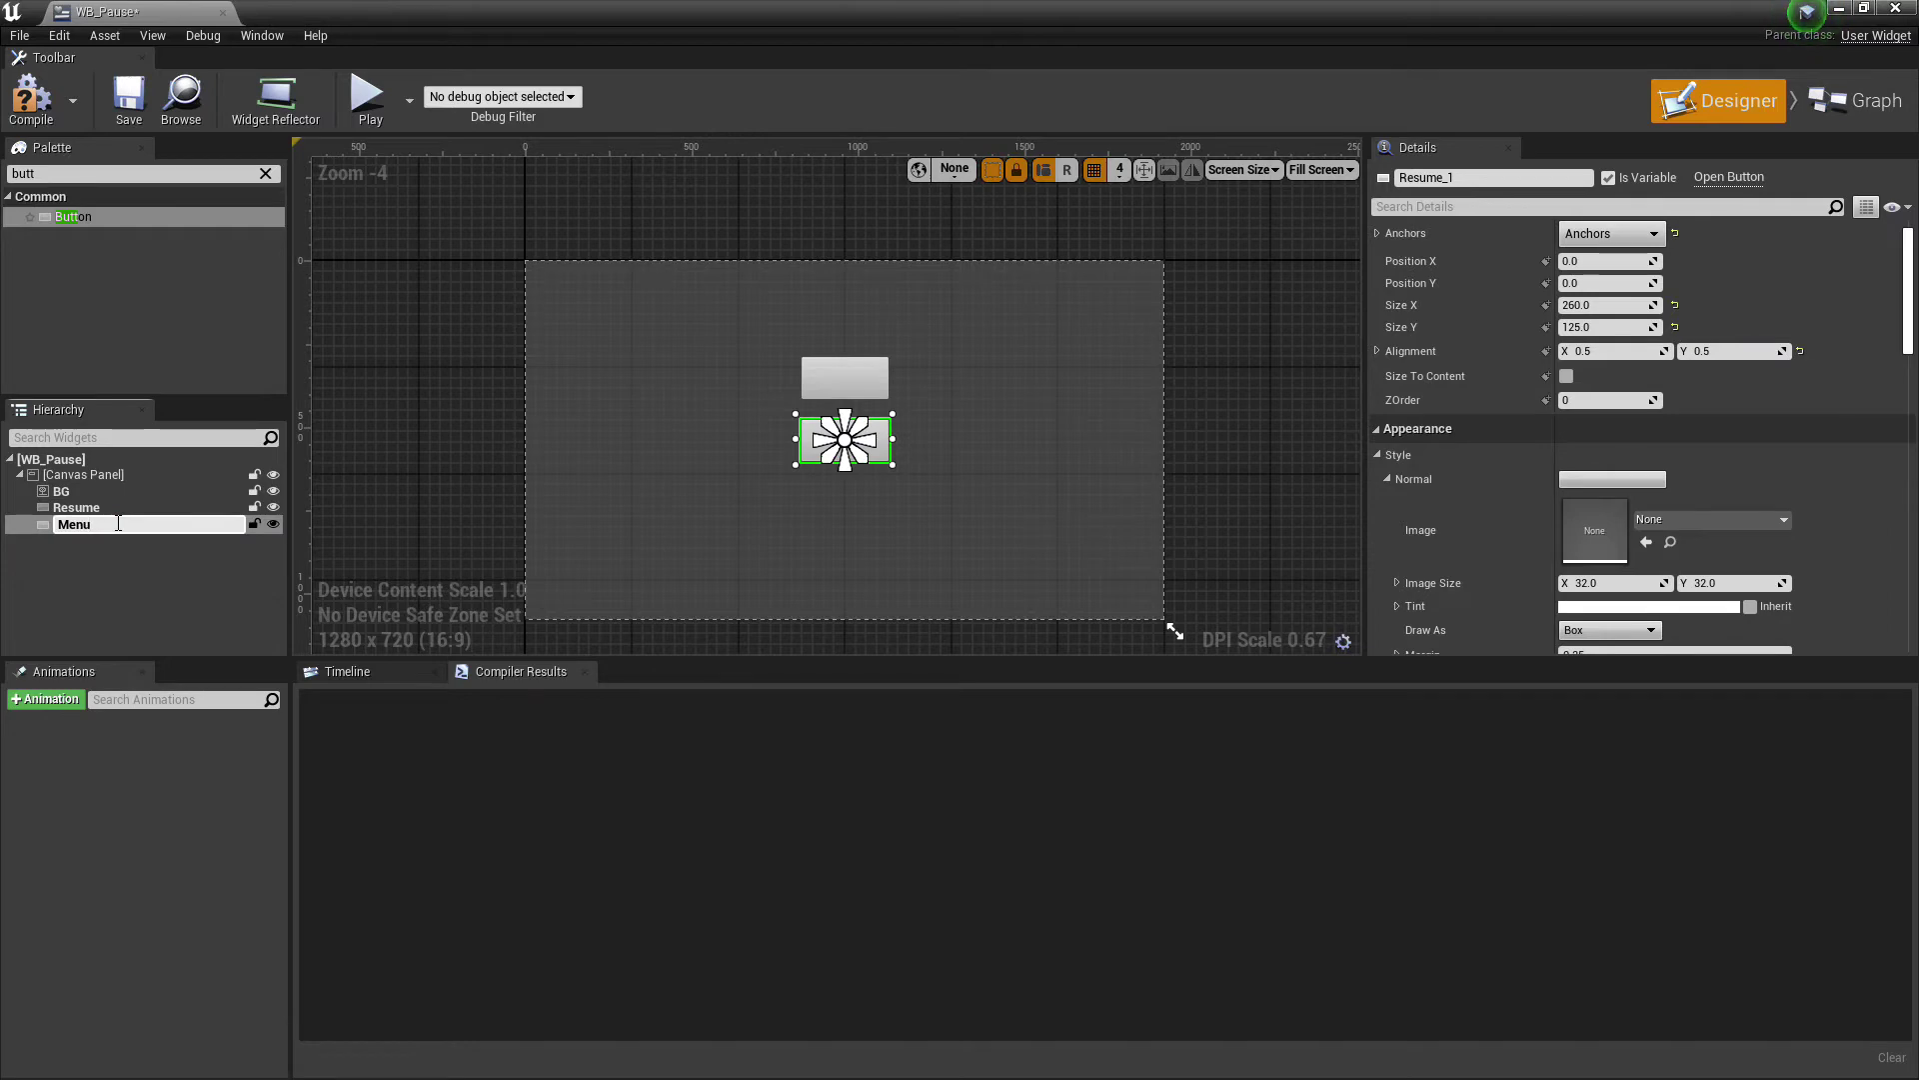
{"action": "key", "text": "Return"}
{"action": "right_click", "coordinate": [109, 522]}
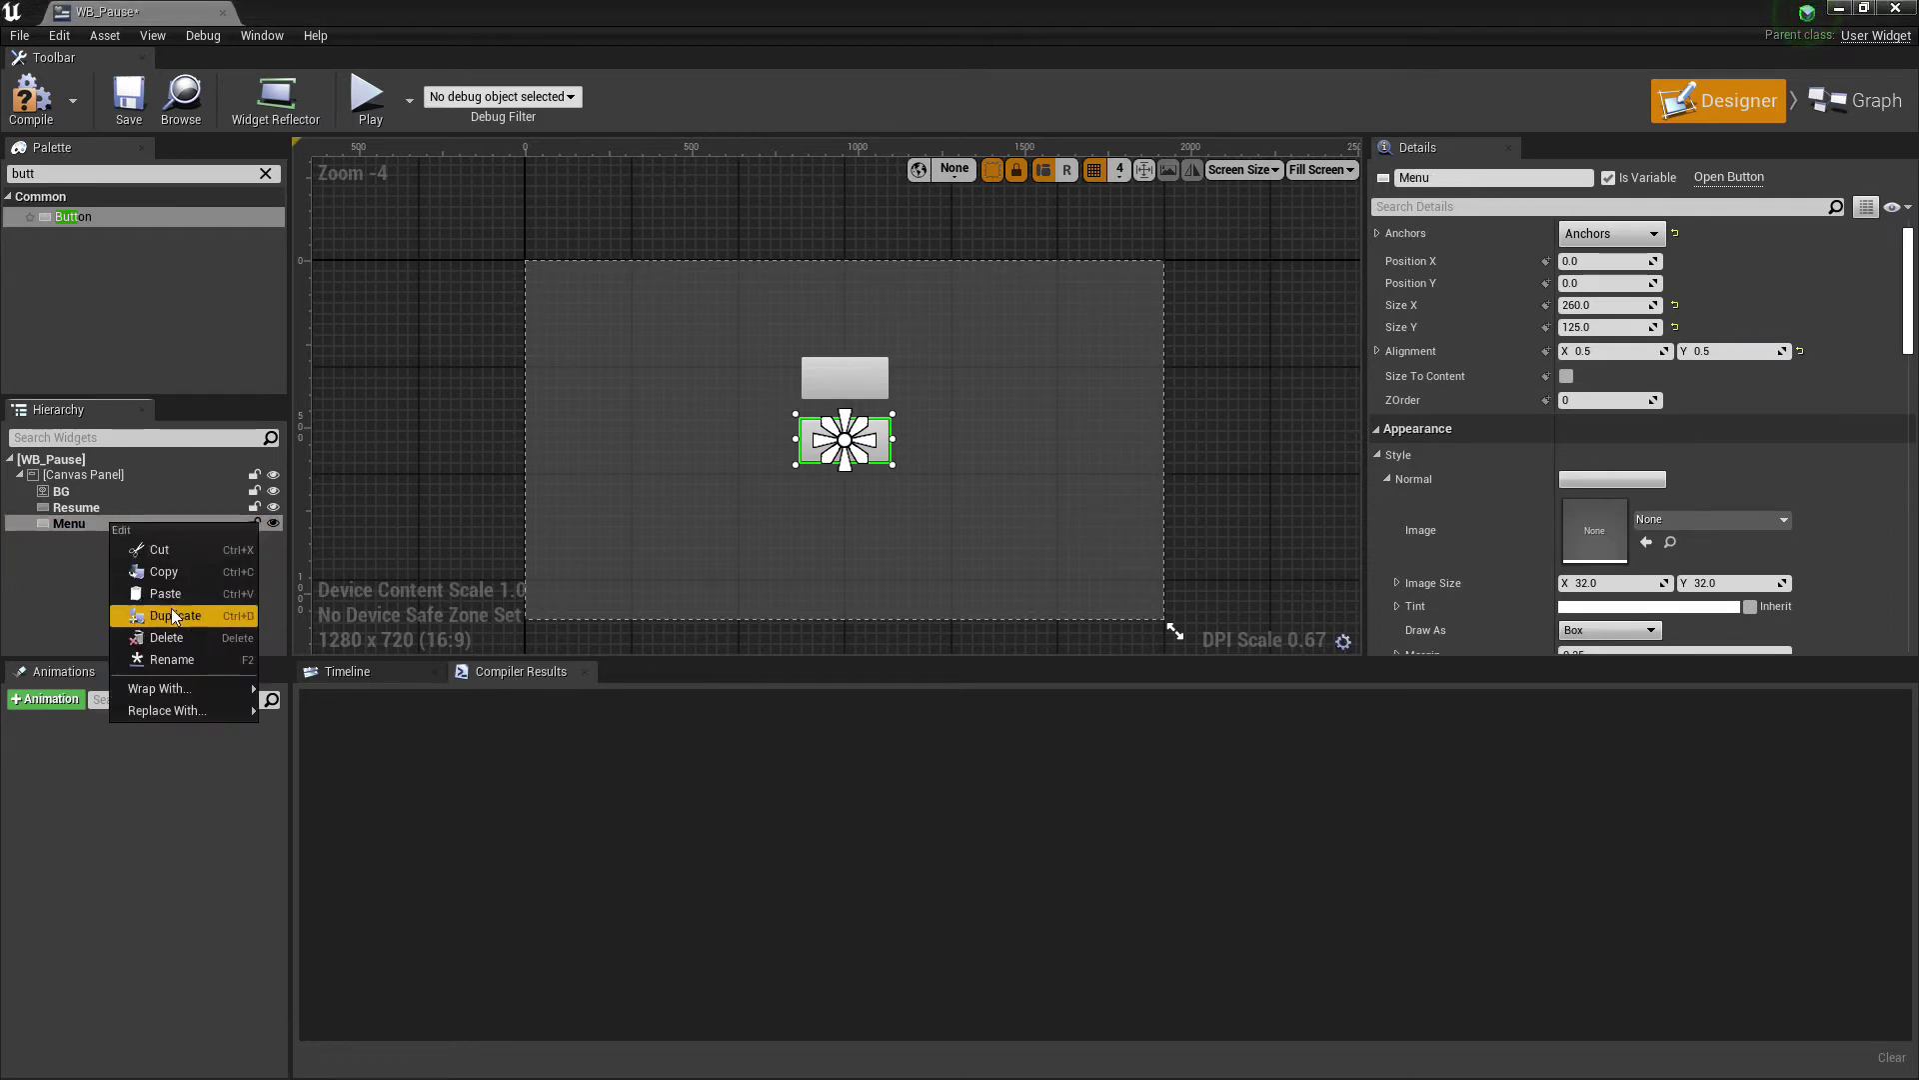
{"action": "left_click", "coordinate": [169, 616]}
Name the third button Quit and place it at position X 0, Y 200 below Menu.
{"action": "double_click", "coordinate": [92, 541]}
{"action": "type", "text": "Quit"}
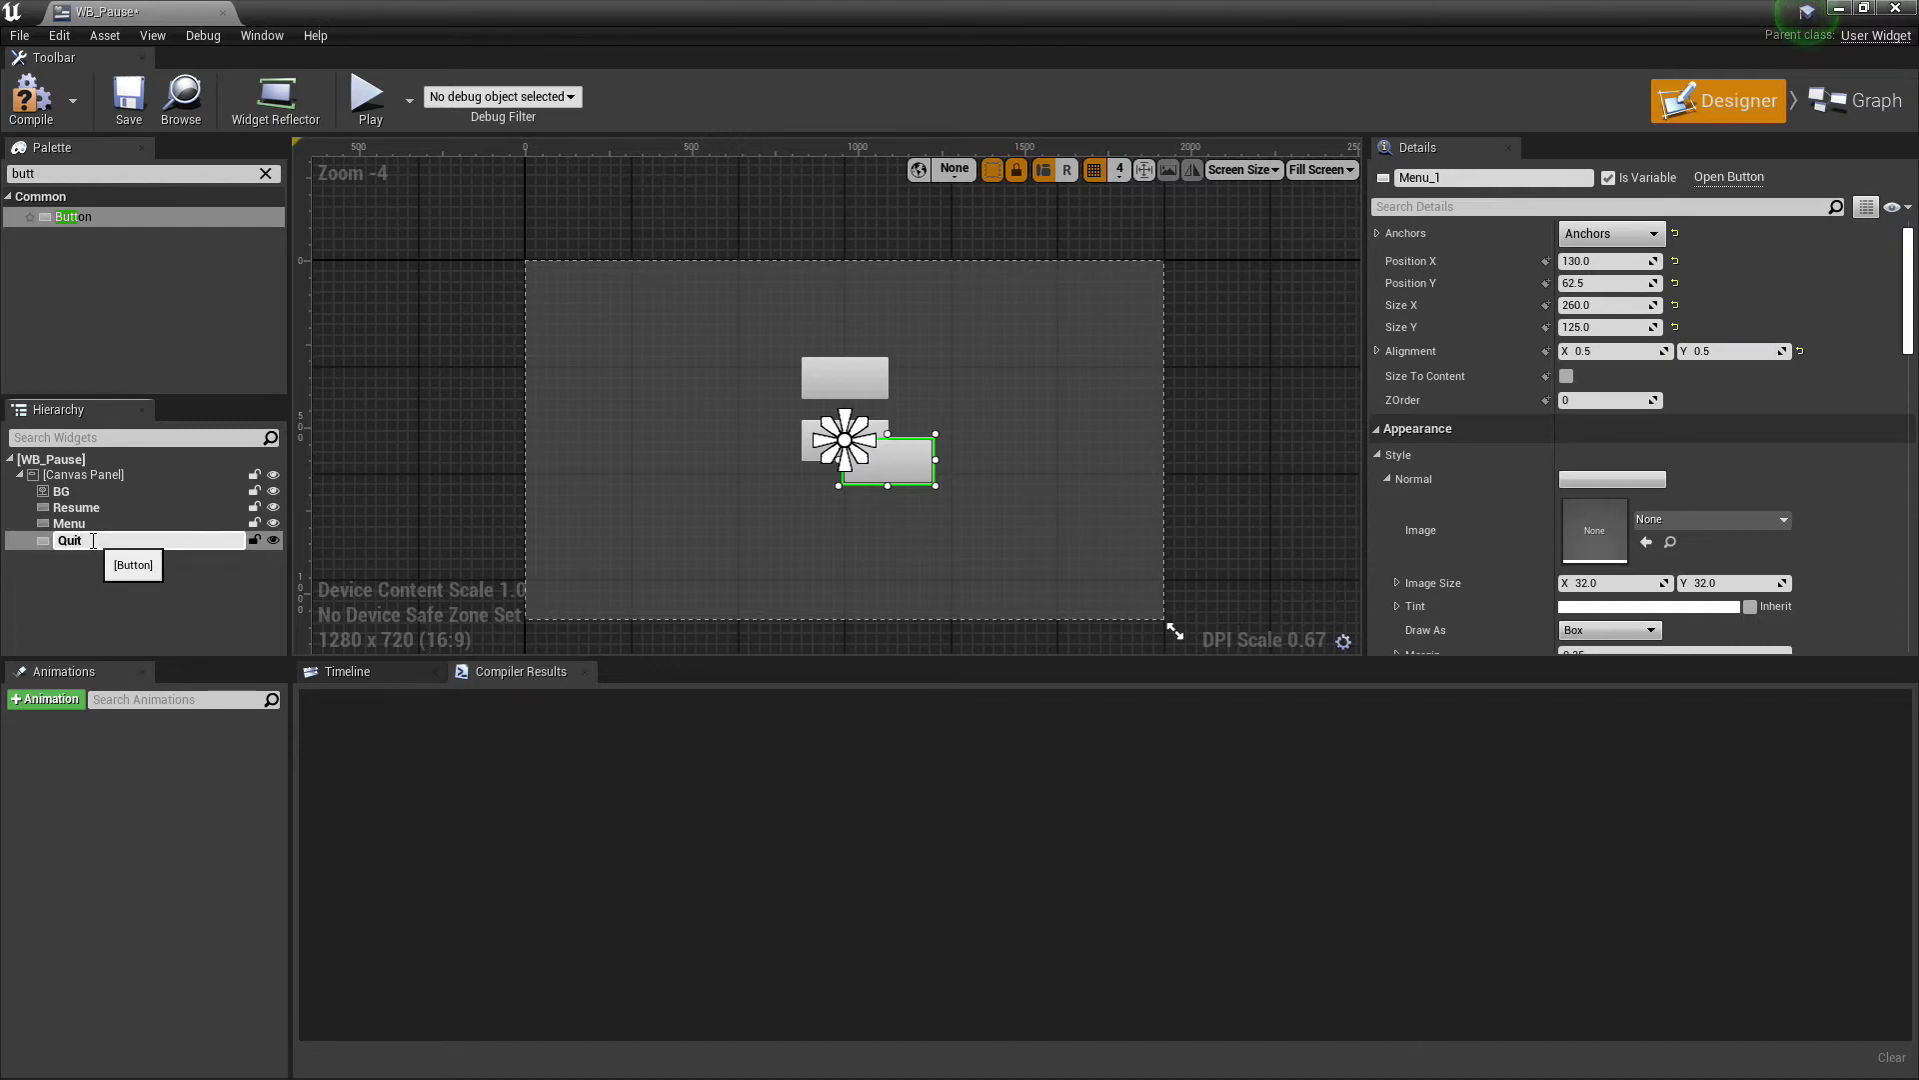
{"action": "key", "text": "Return"}
{"action": "left_click", "coordinate": [1586, 263]}
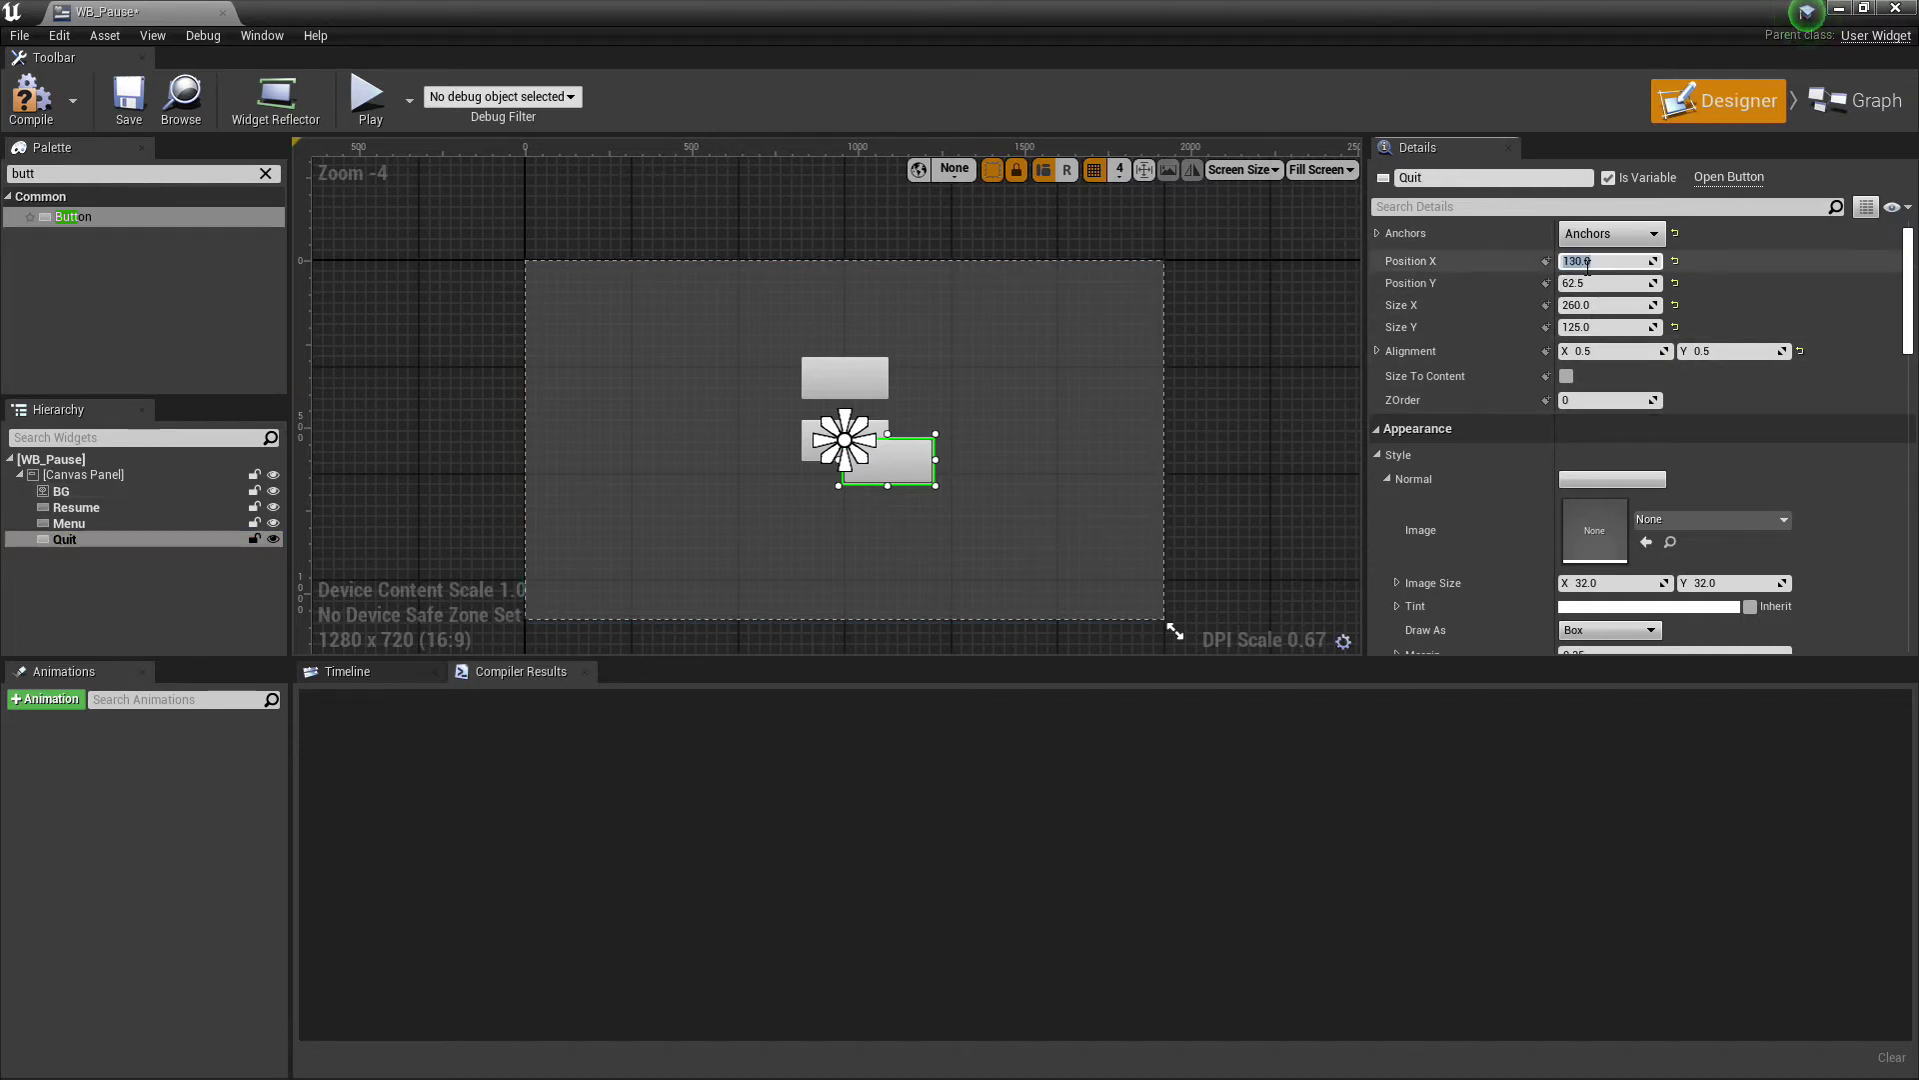
{"action": "type", "text": "0"}
{"action": "key", "text": "Return"}
{"action": "left_click_drag", "start_coordinate": [1598, 284], "coordinate": [1680, 283]}
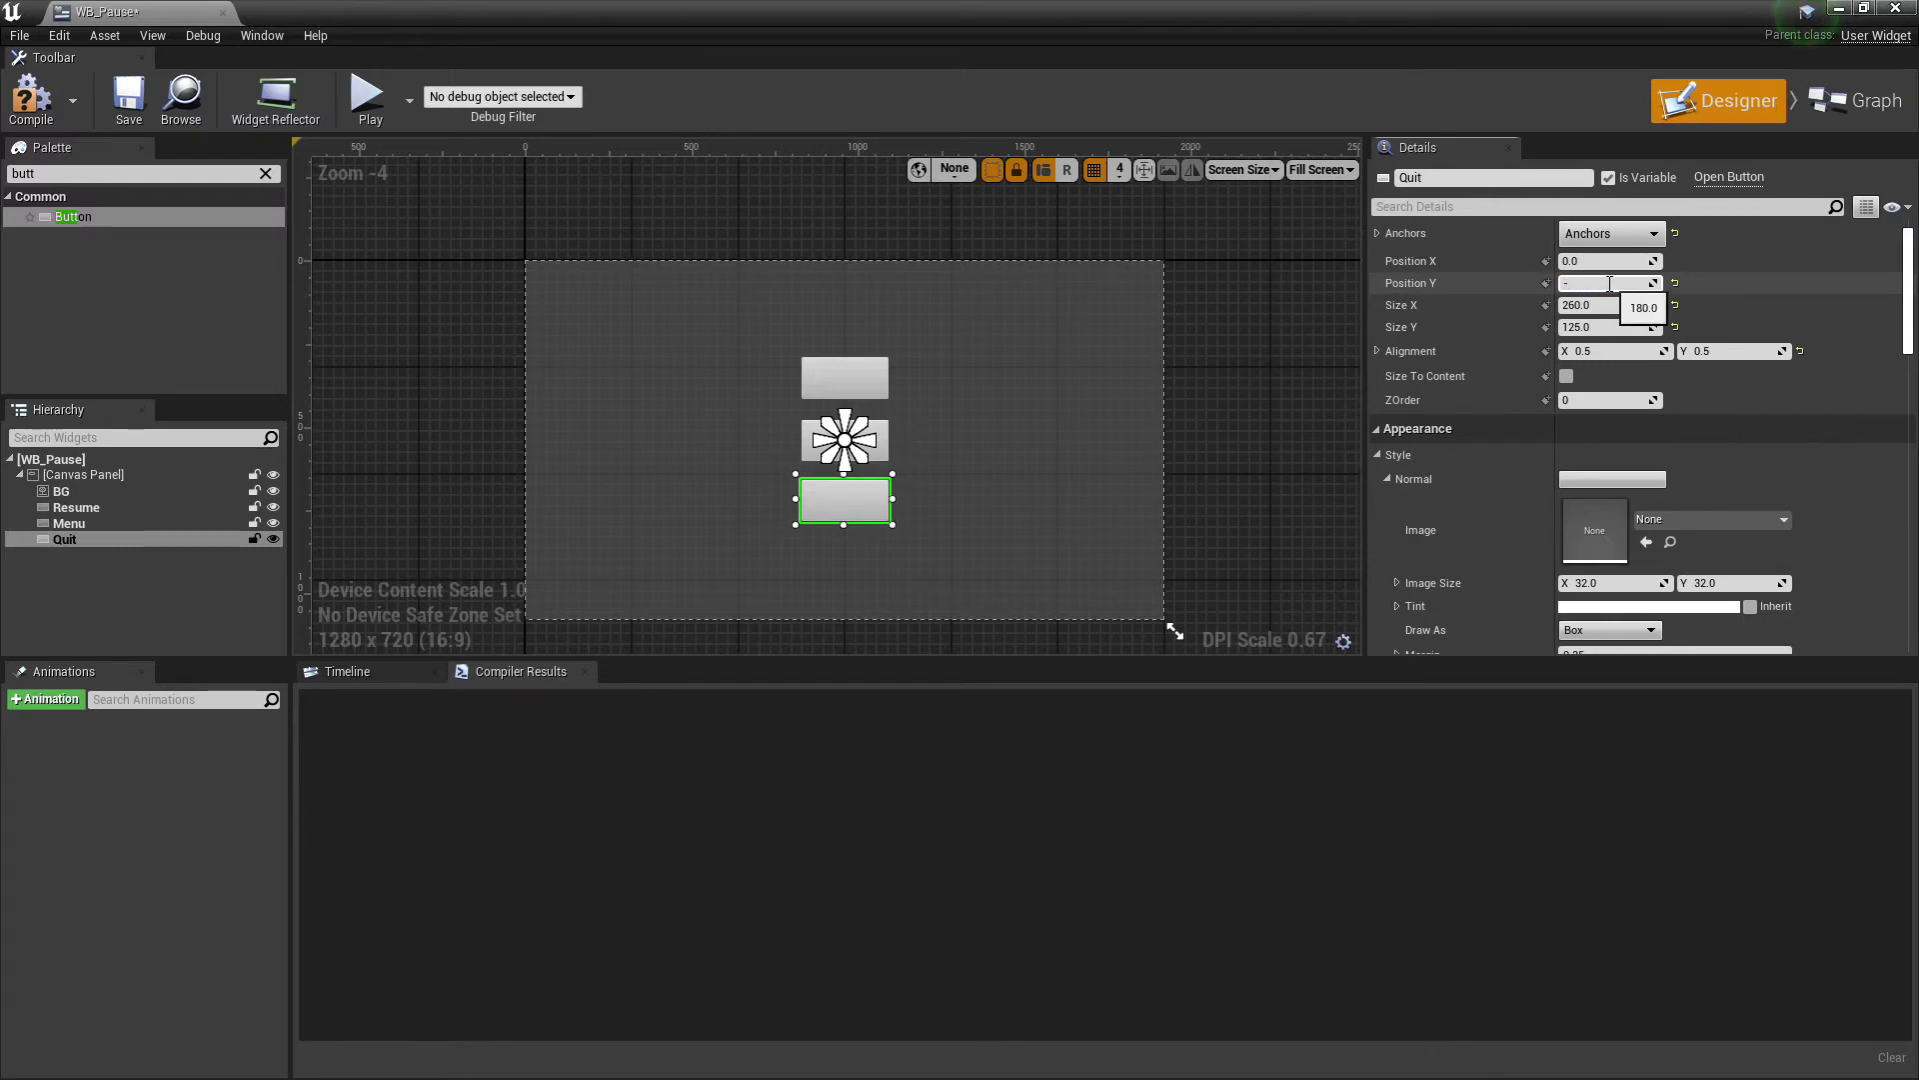
{"action": "type", "text": "-200"}
{"action": "key", "text": "Return"}
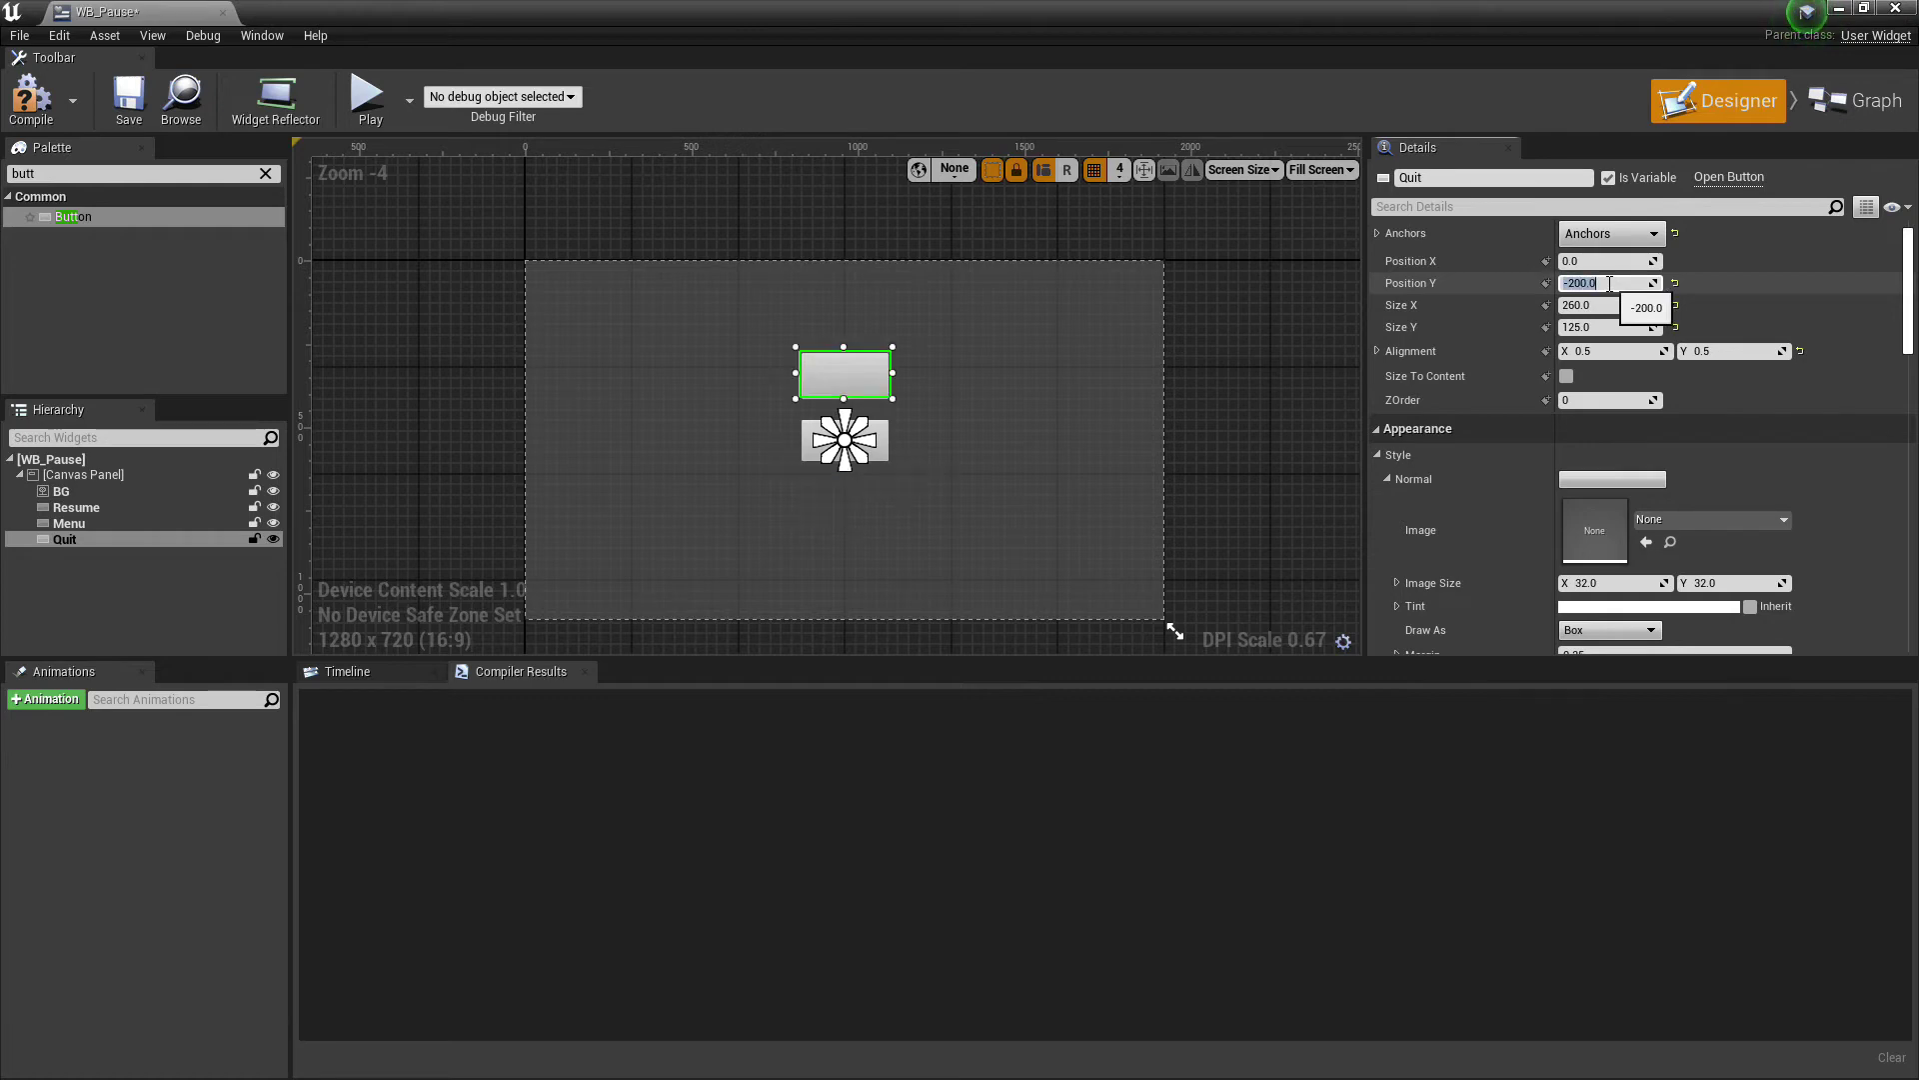
{"action": "type", "text": "200"}
{"action": "key", "text": "Return"}
{"action": "left_click", "coordinate": [1265, 461]}
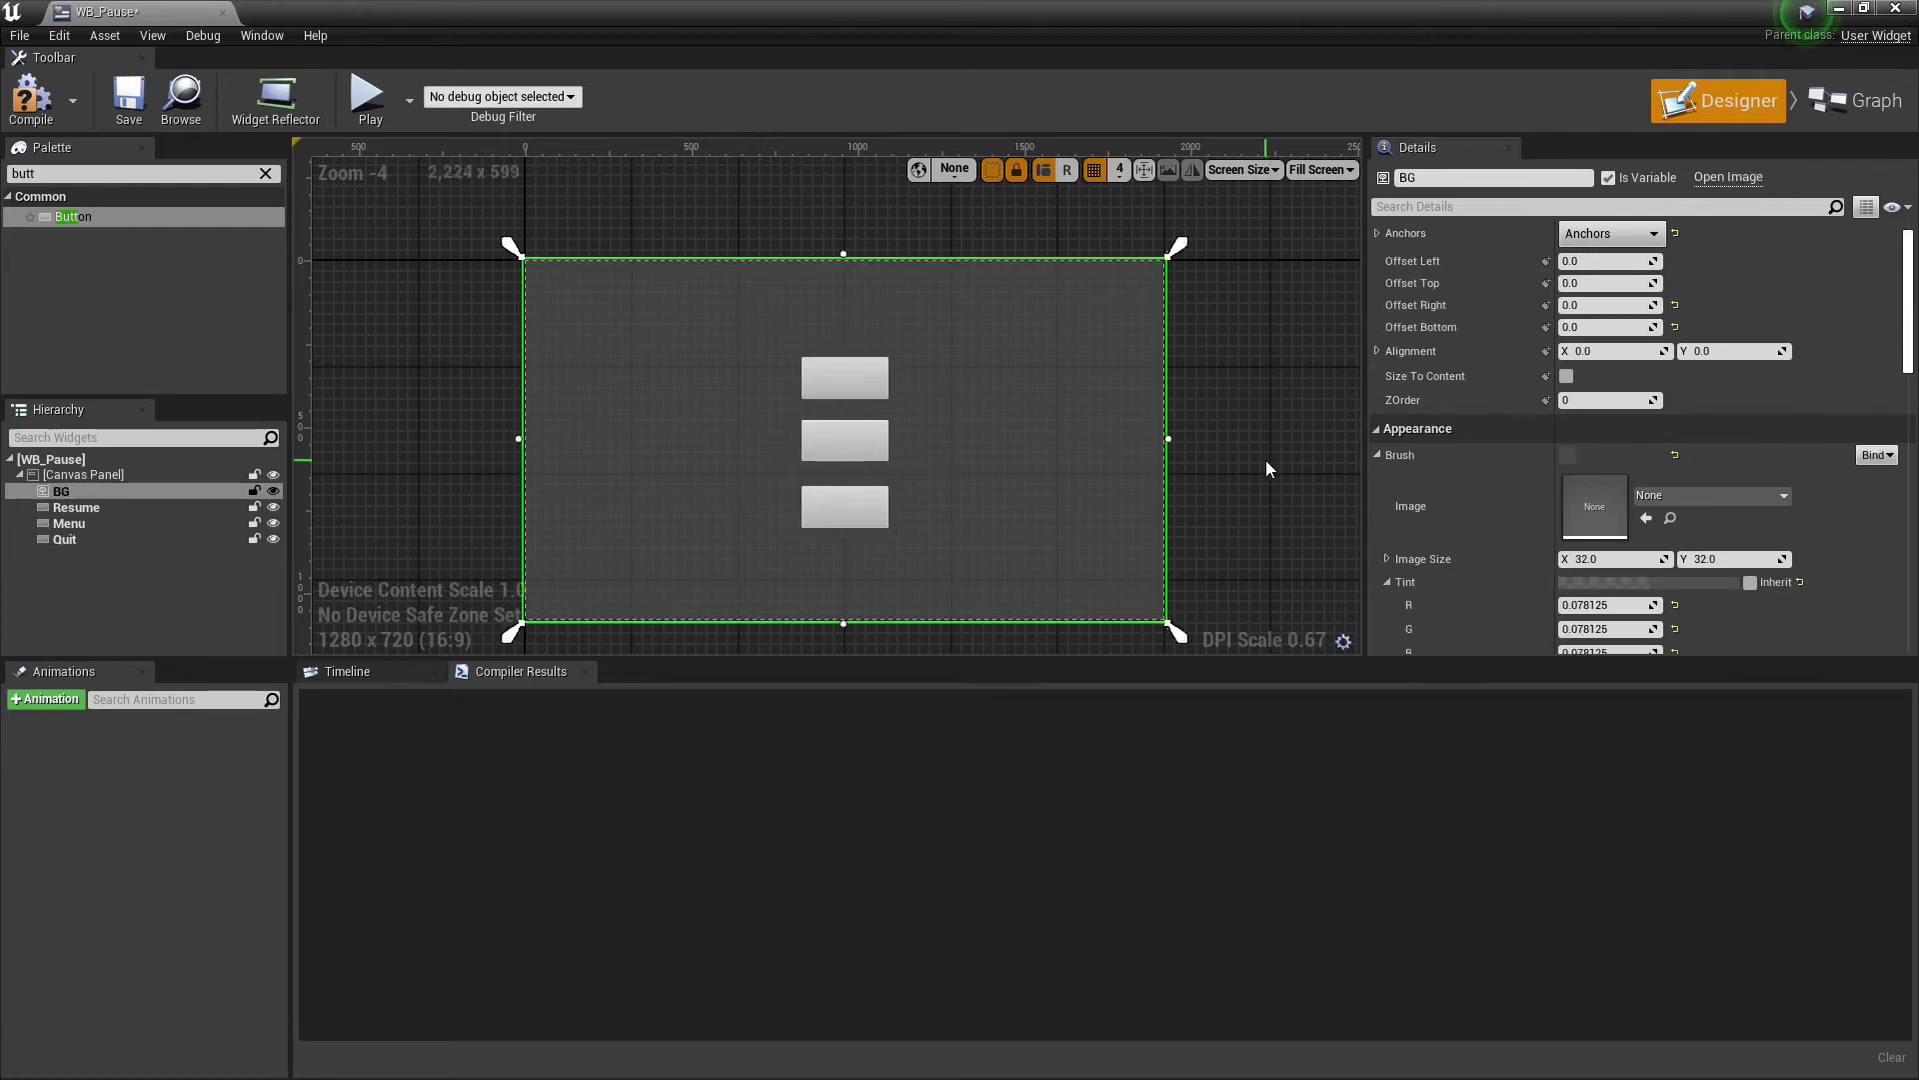
{"action": "scroll", "coordinate": [1237, 442], "scroll_direction": "up", "scroll_amount": 2}
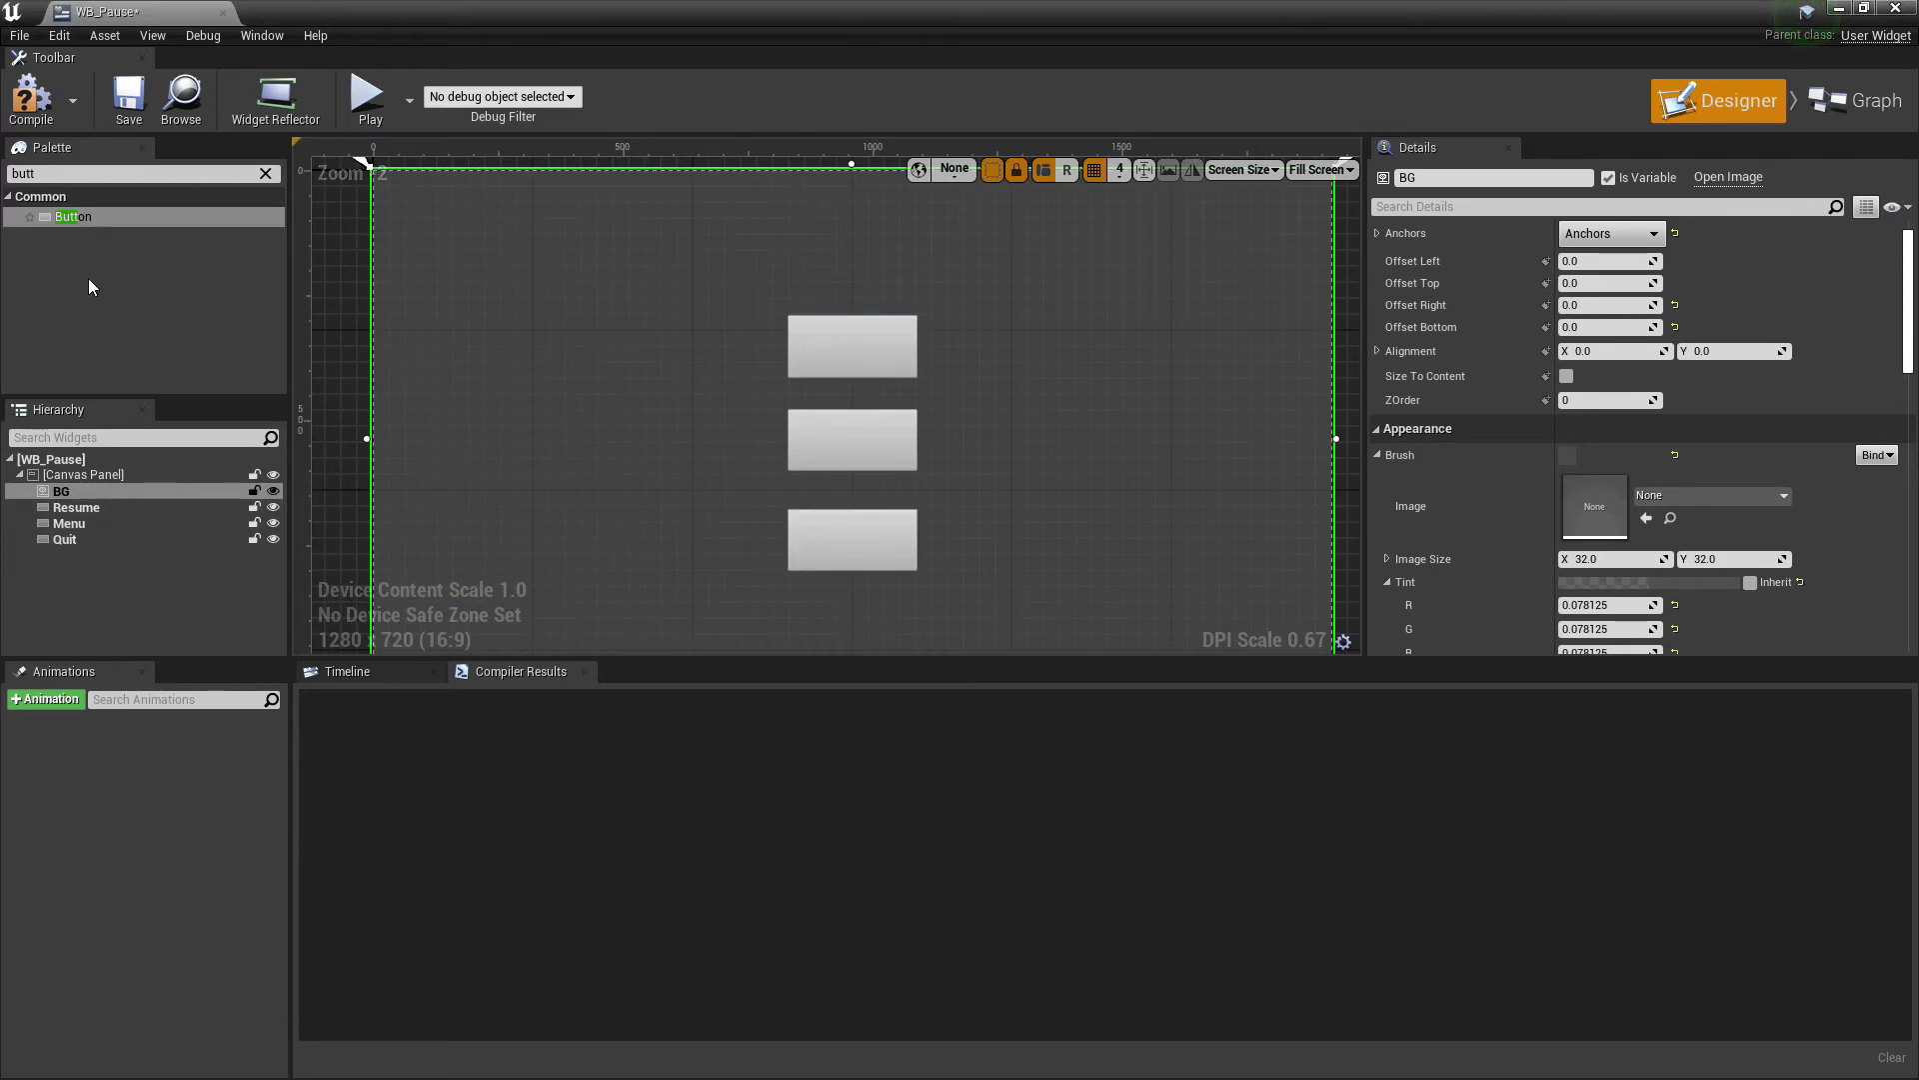
{"action": "type", "text": "ext"}
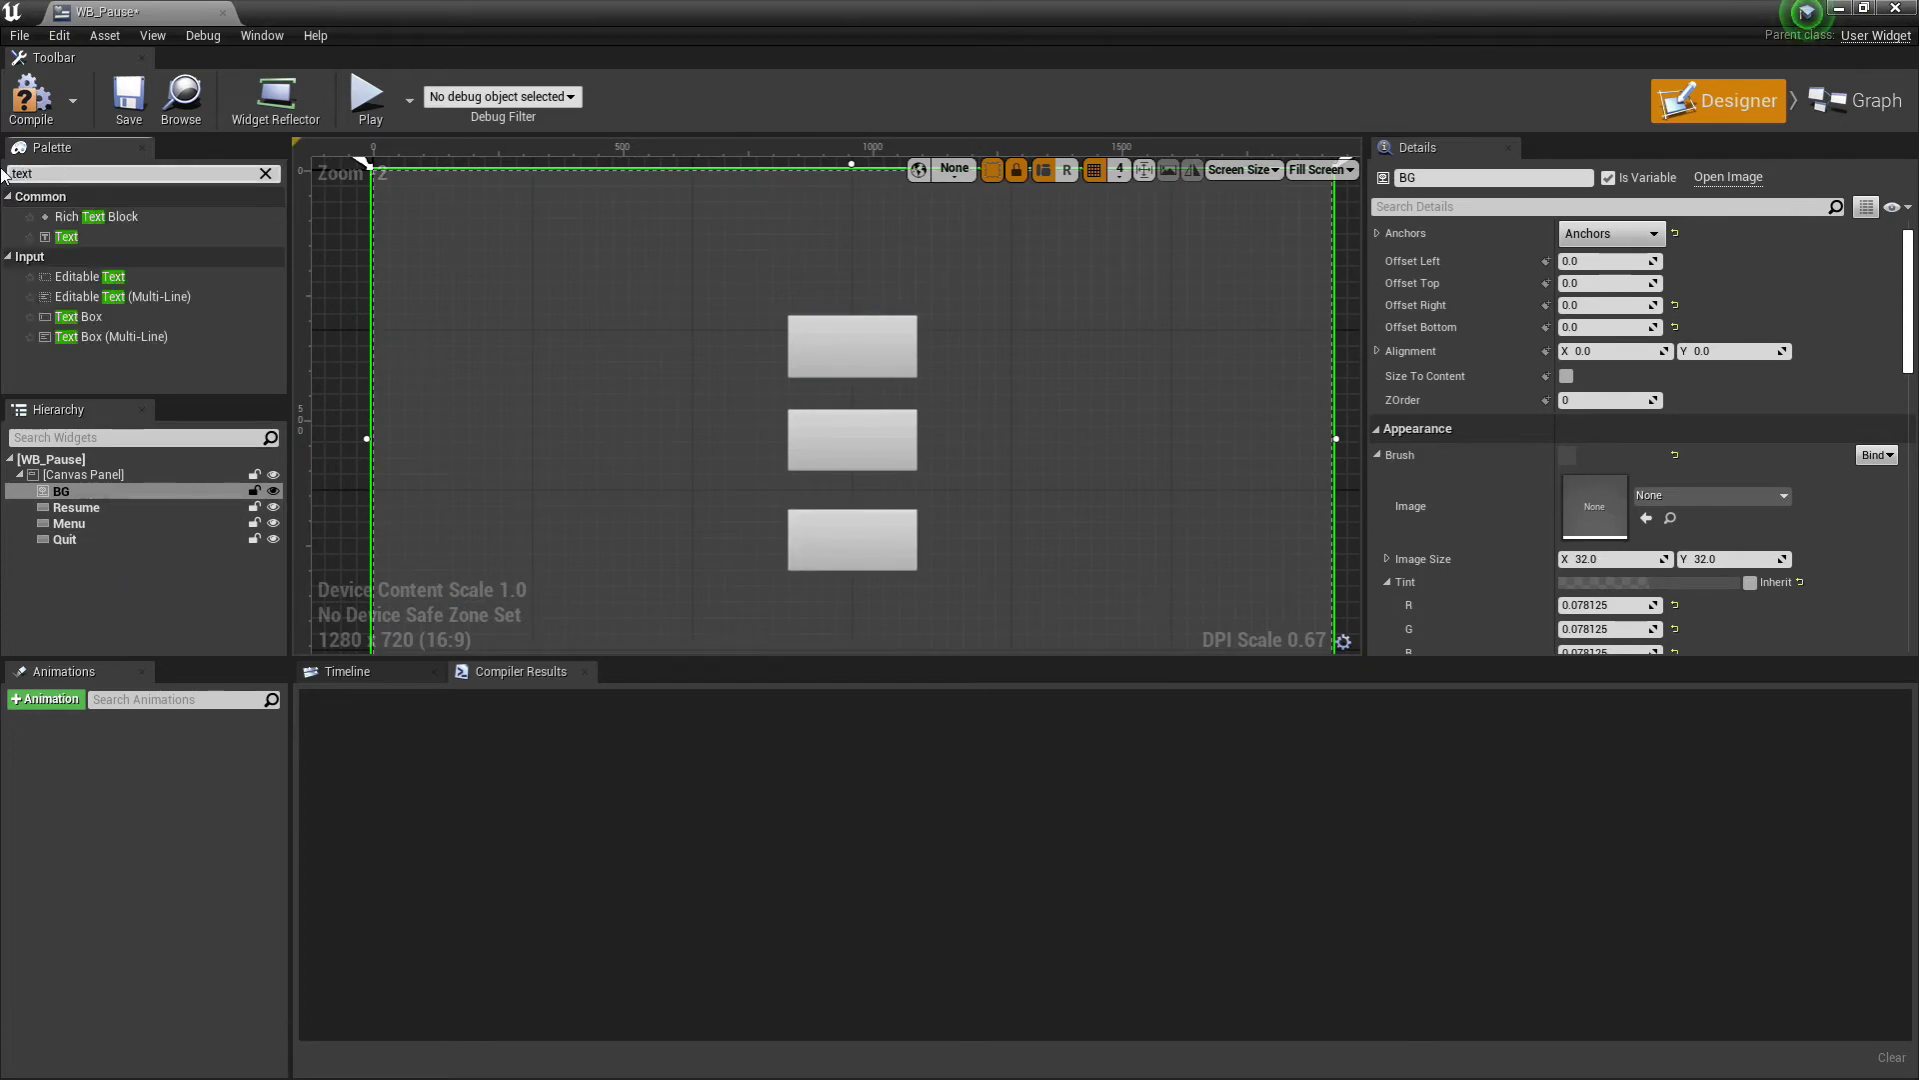
Drop Text widgets into the buttons and set their text to Resume, Menu and Quit.
{"action": "left_click_drag", "start_coordinate": [66, 238], "coordinate": [849, 346]}
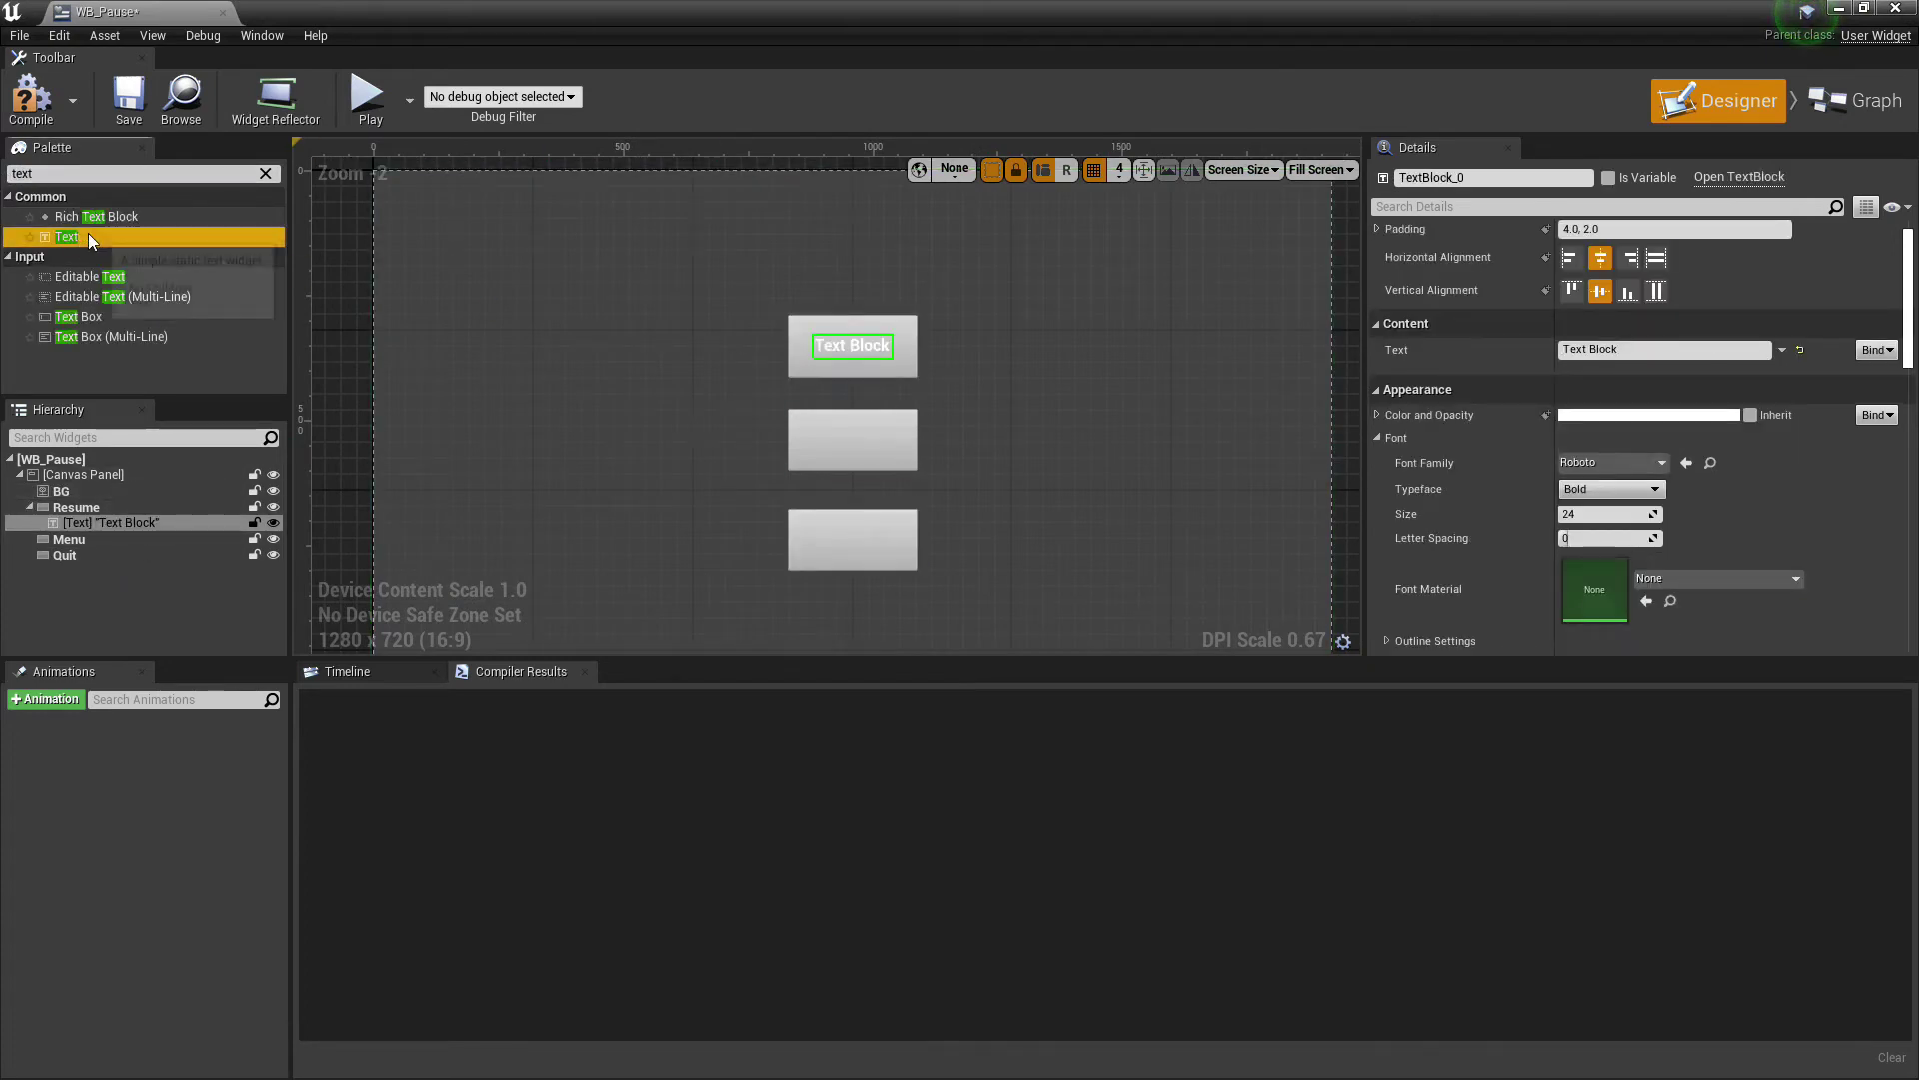
{"action": "mouse_move", "coordinate": [67, 238]}
{"action": "left_mouse_down"}
{"action": "mouse_move", "coordinate": [828, 446]}
{"action": "mouse_move", "coordinate": [905, 591]}
{"action": "mouse_move", "coordinate": [855, 535]}
{"action": "left_mouse_up"}
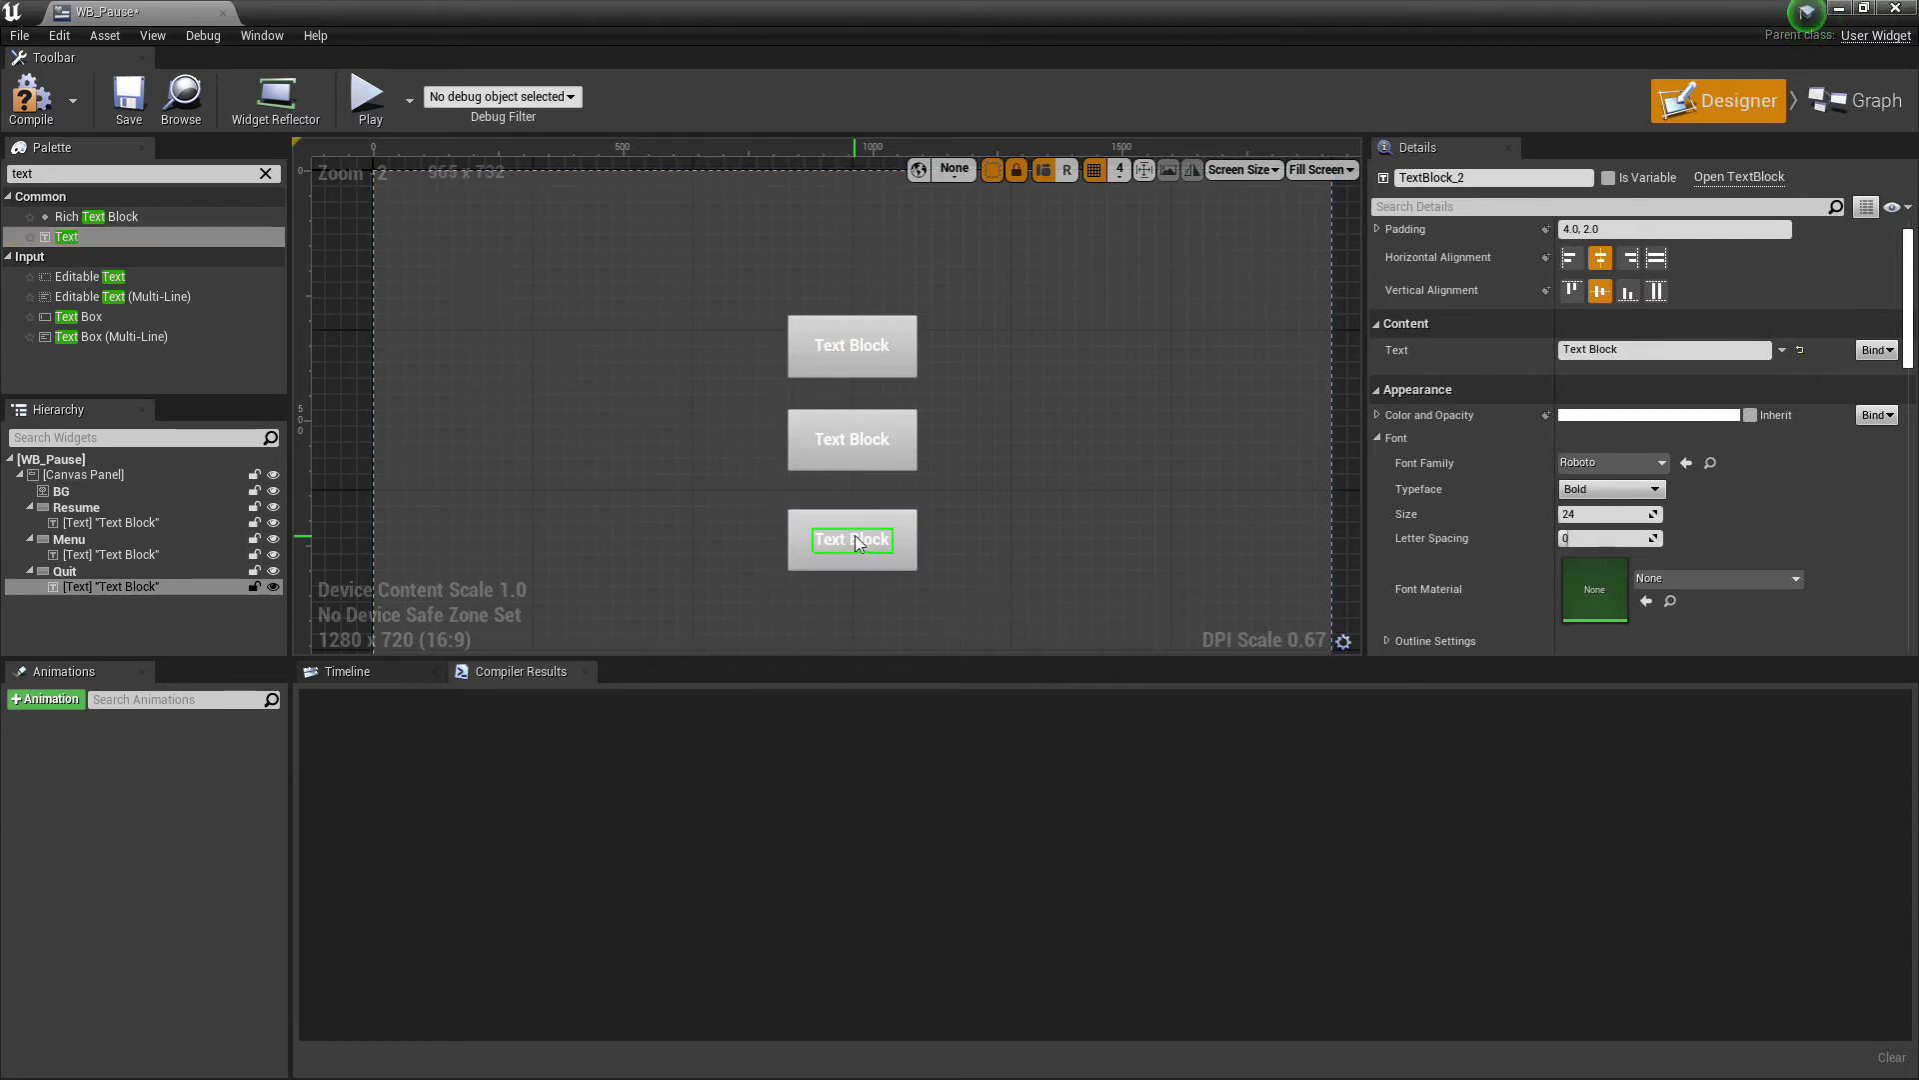
{"action": "left_click", "coordinate": [862, 371]}
{"action": "left_click", "coordinate": [1650, 350]}
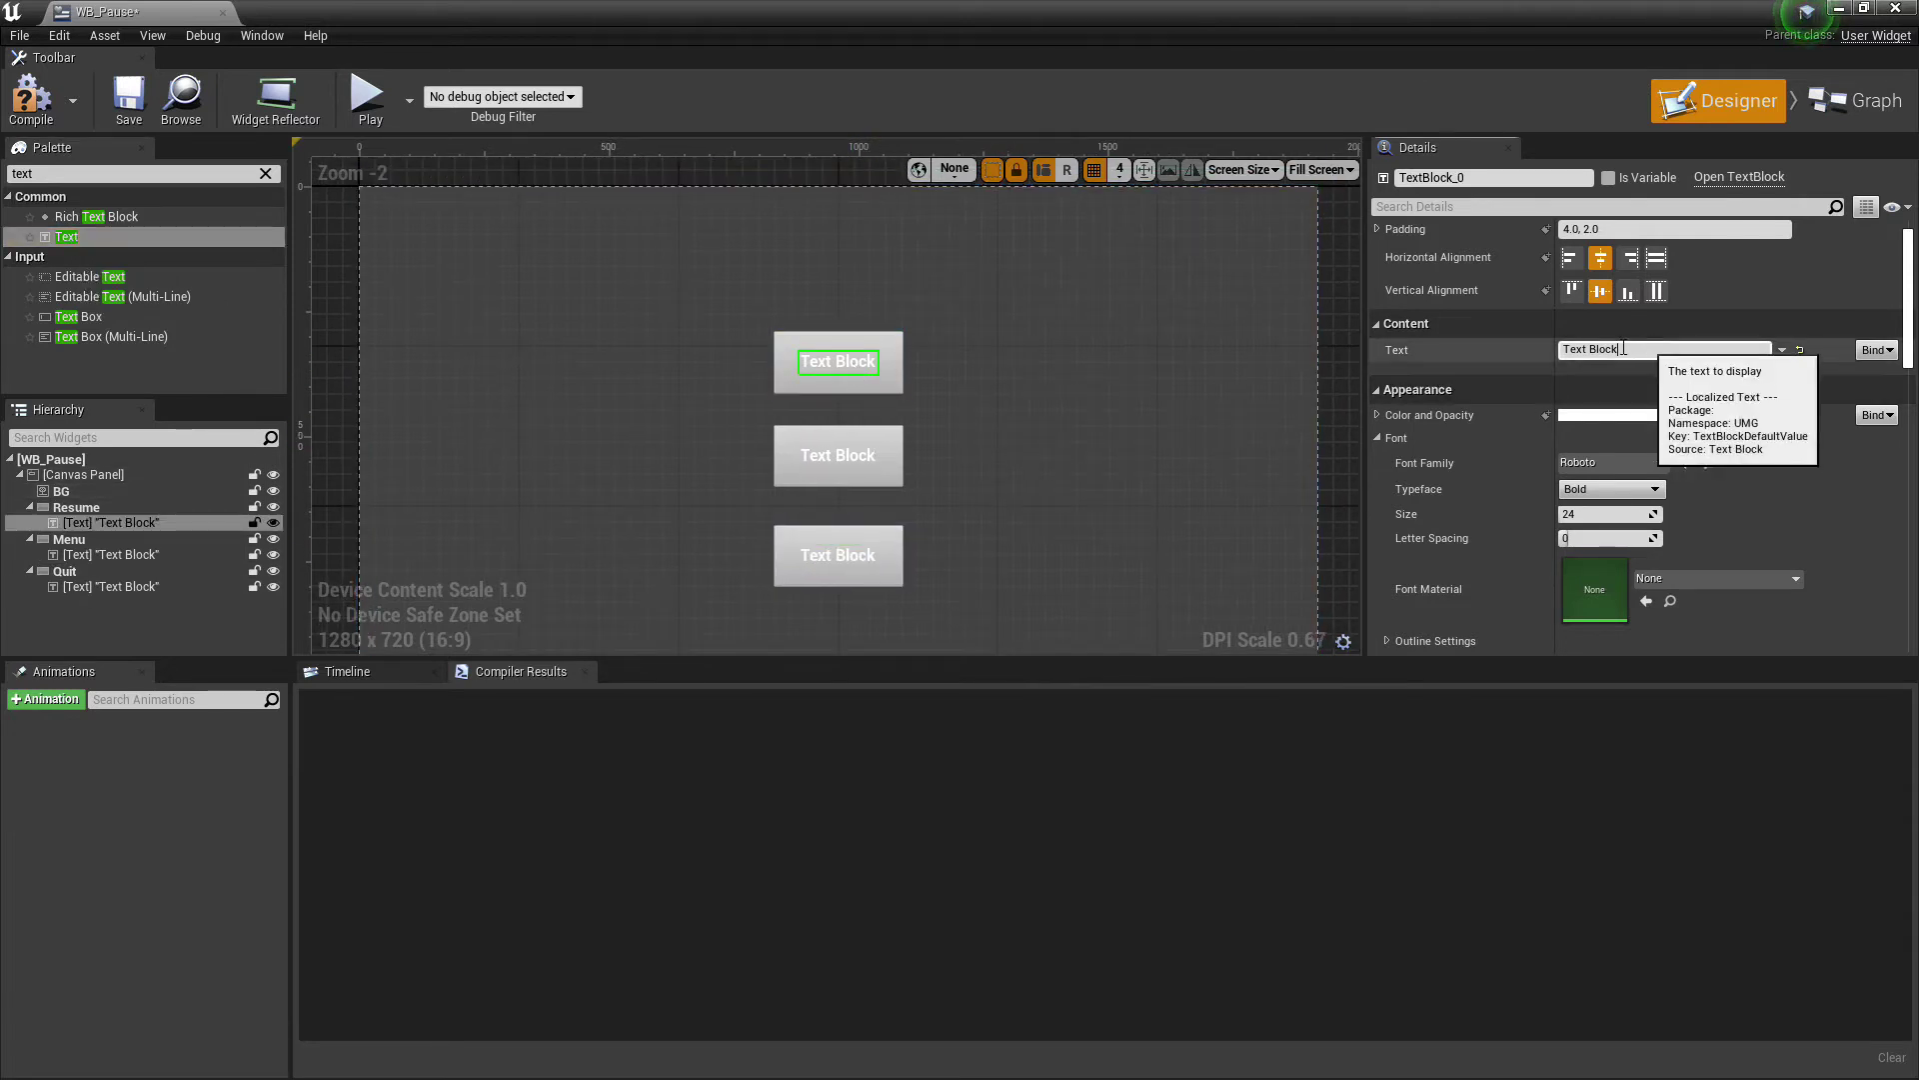
{"action": "type", "text": "Resume"}
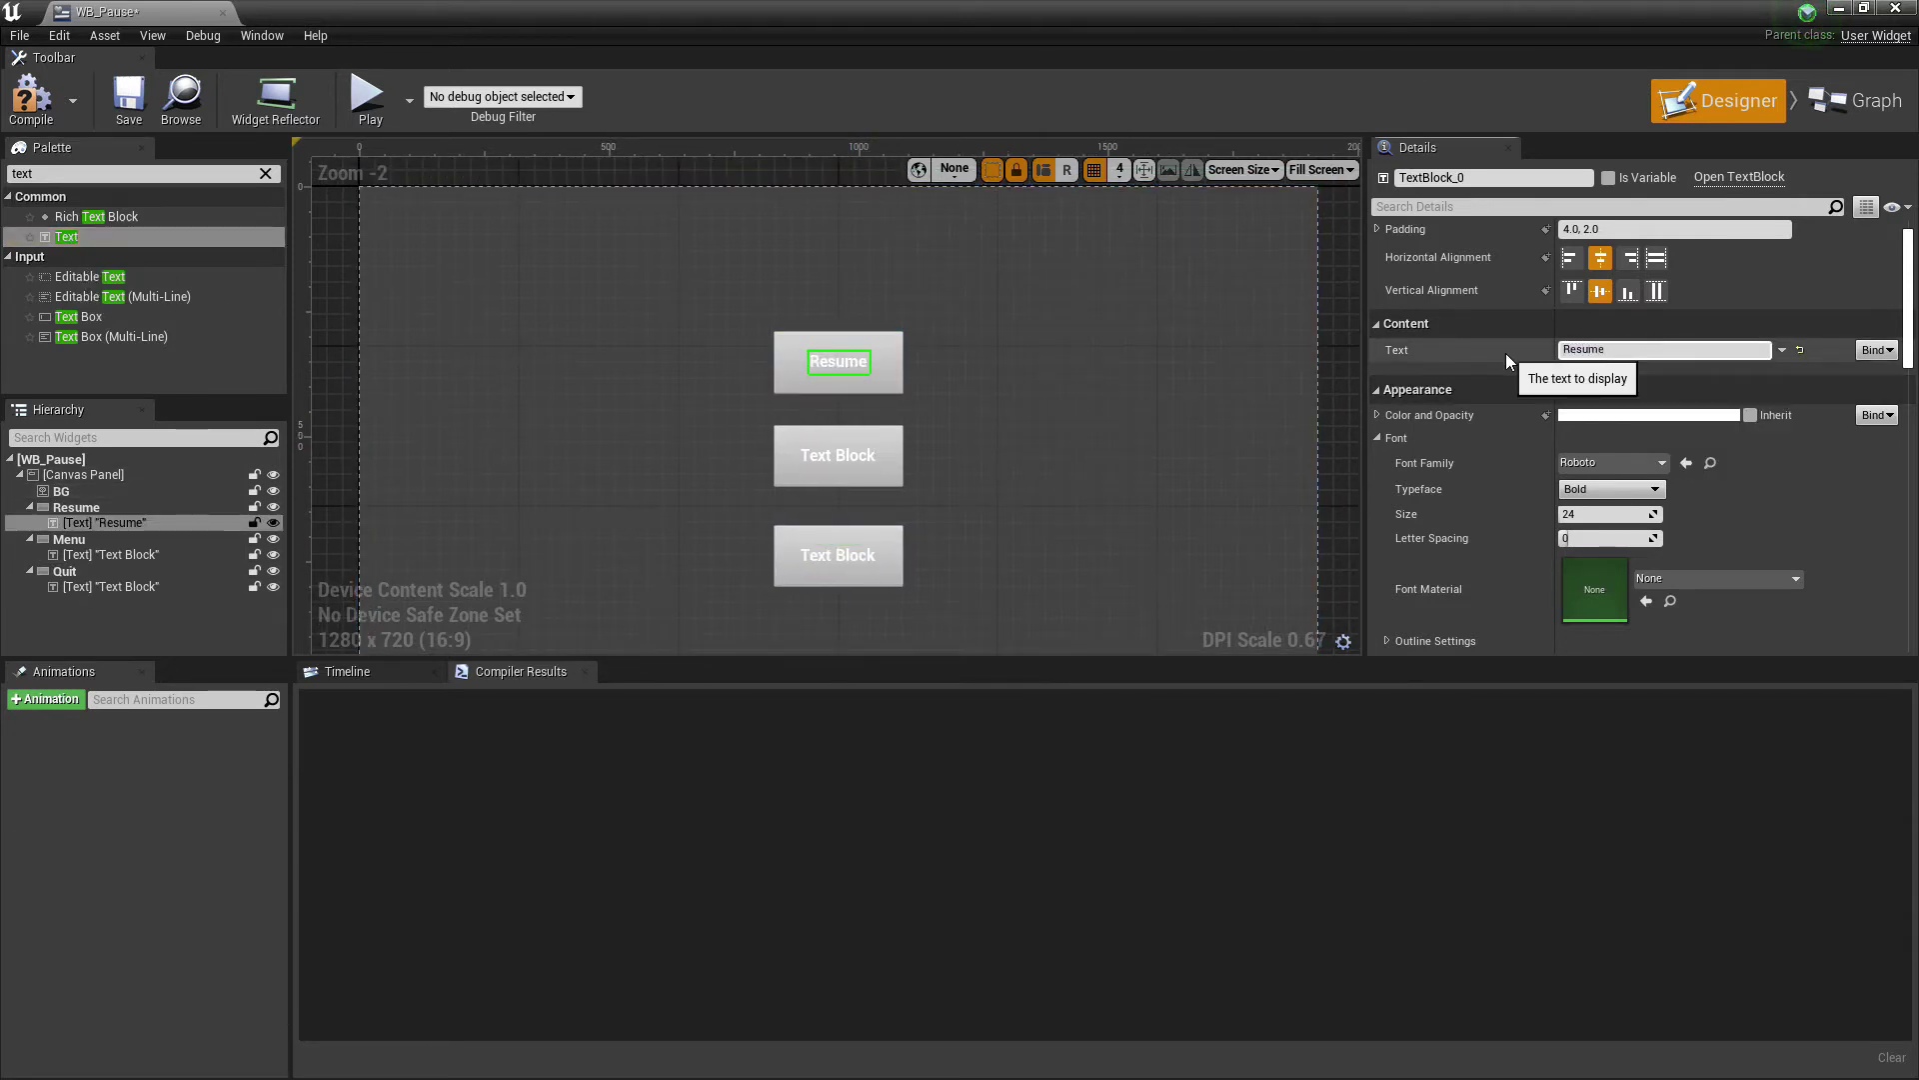
{"action": "left_click", "coordinate": [854, 453]}
{"action": "left_click", "coordinate": [1650, 350]}
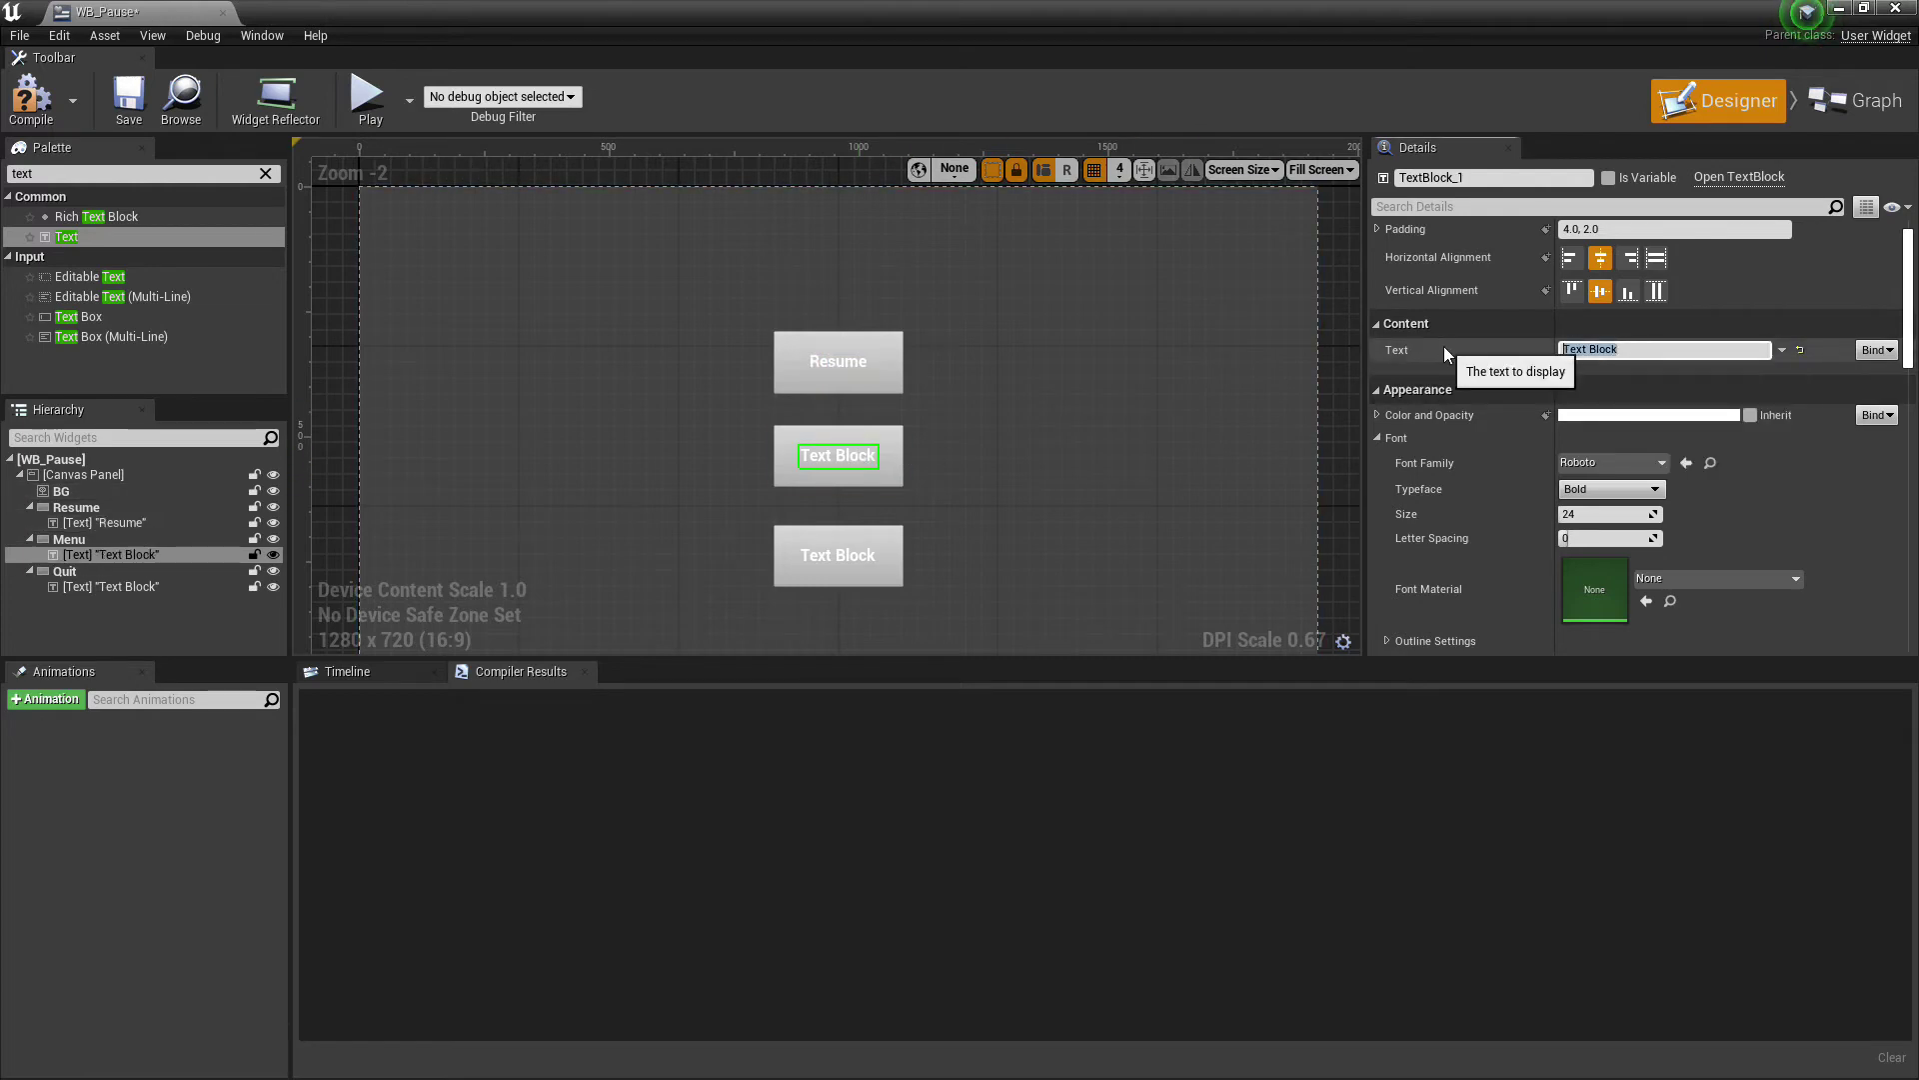
{"action": "type", "text": "Menu"}
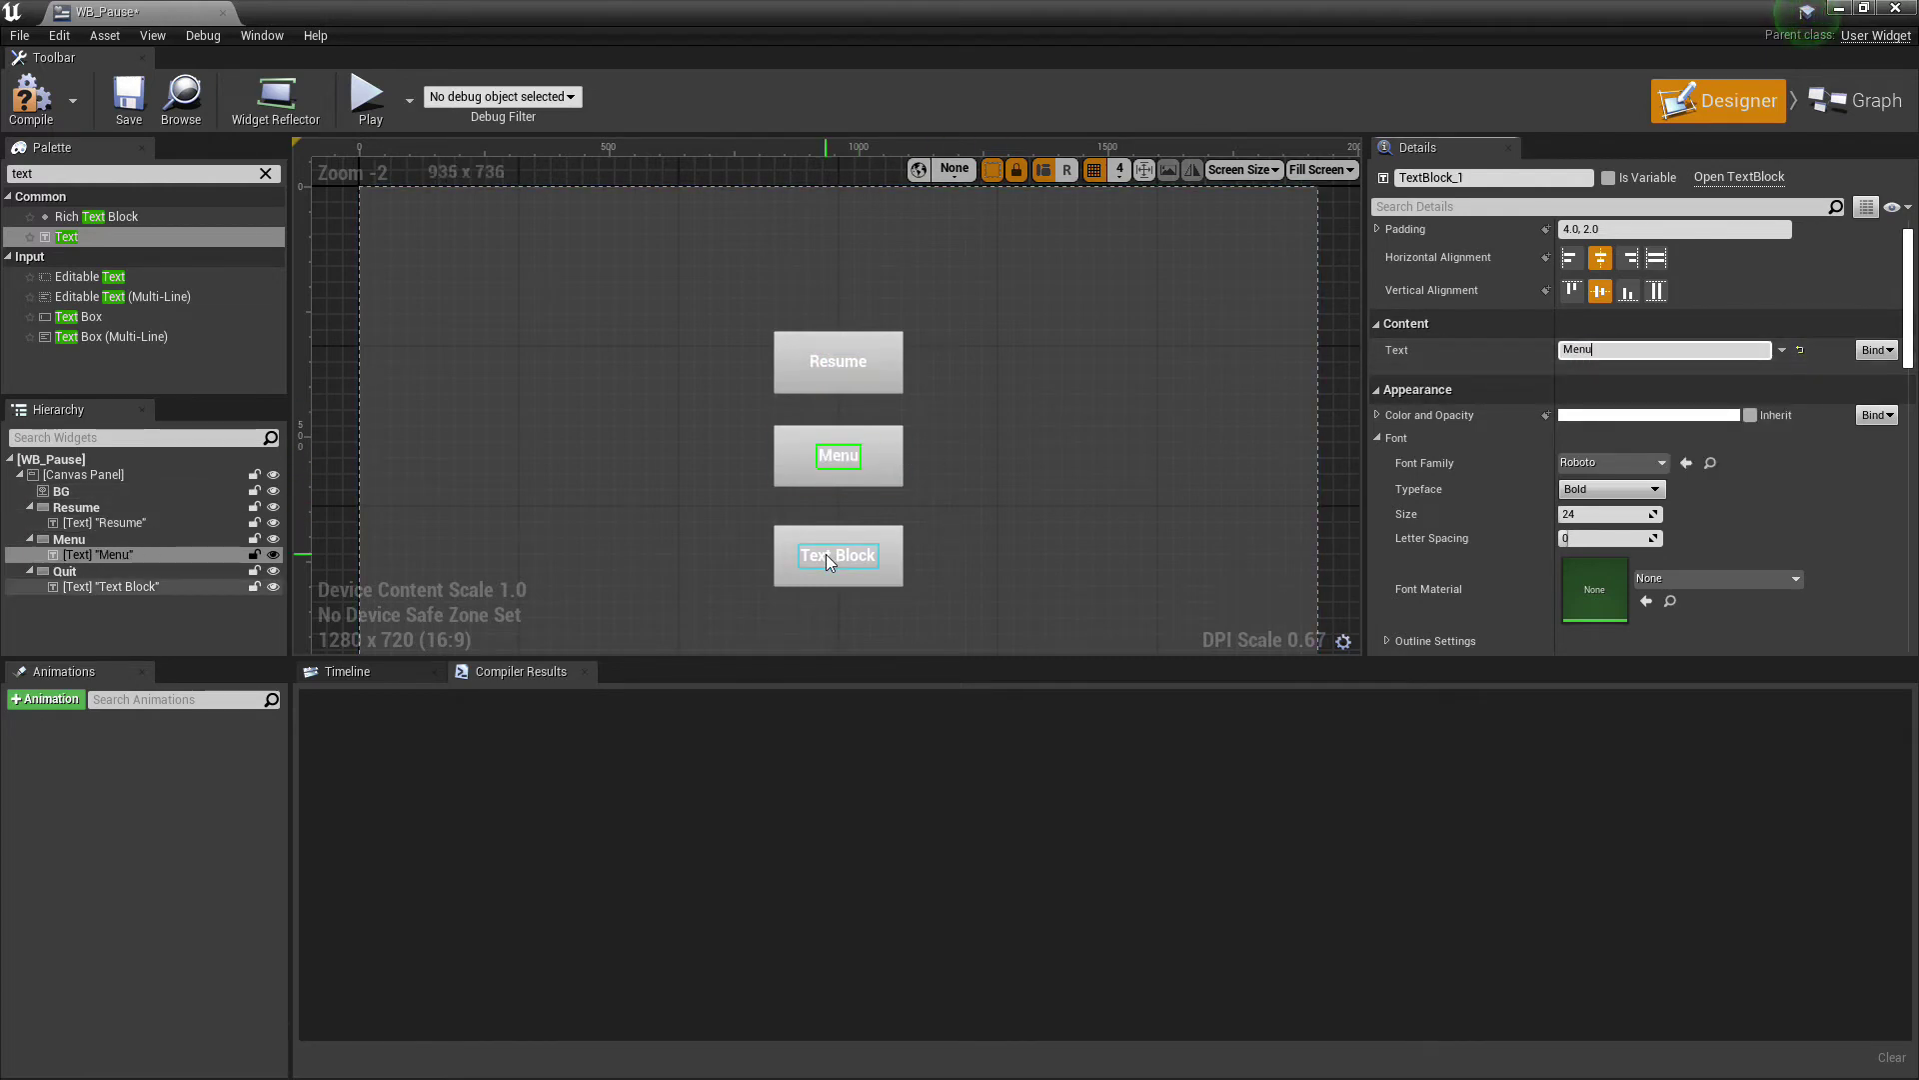
{"action": "left_click", "coordinate": [827, 553]}
{"action": "left_click", "coordinate": [1590, 350]}
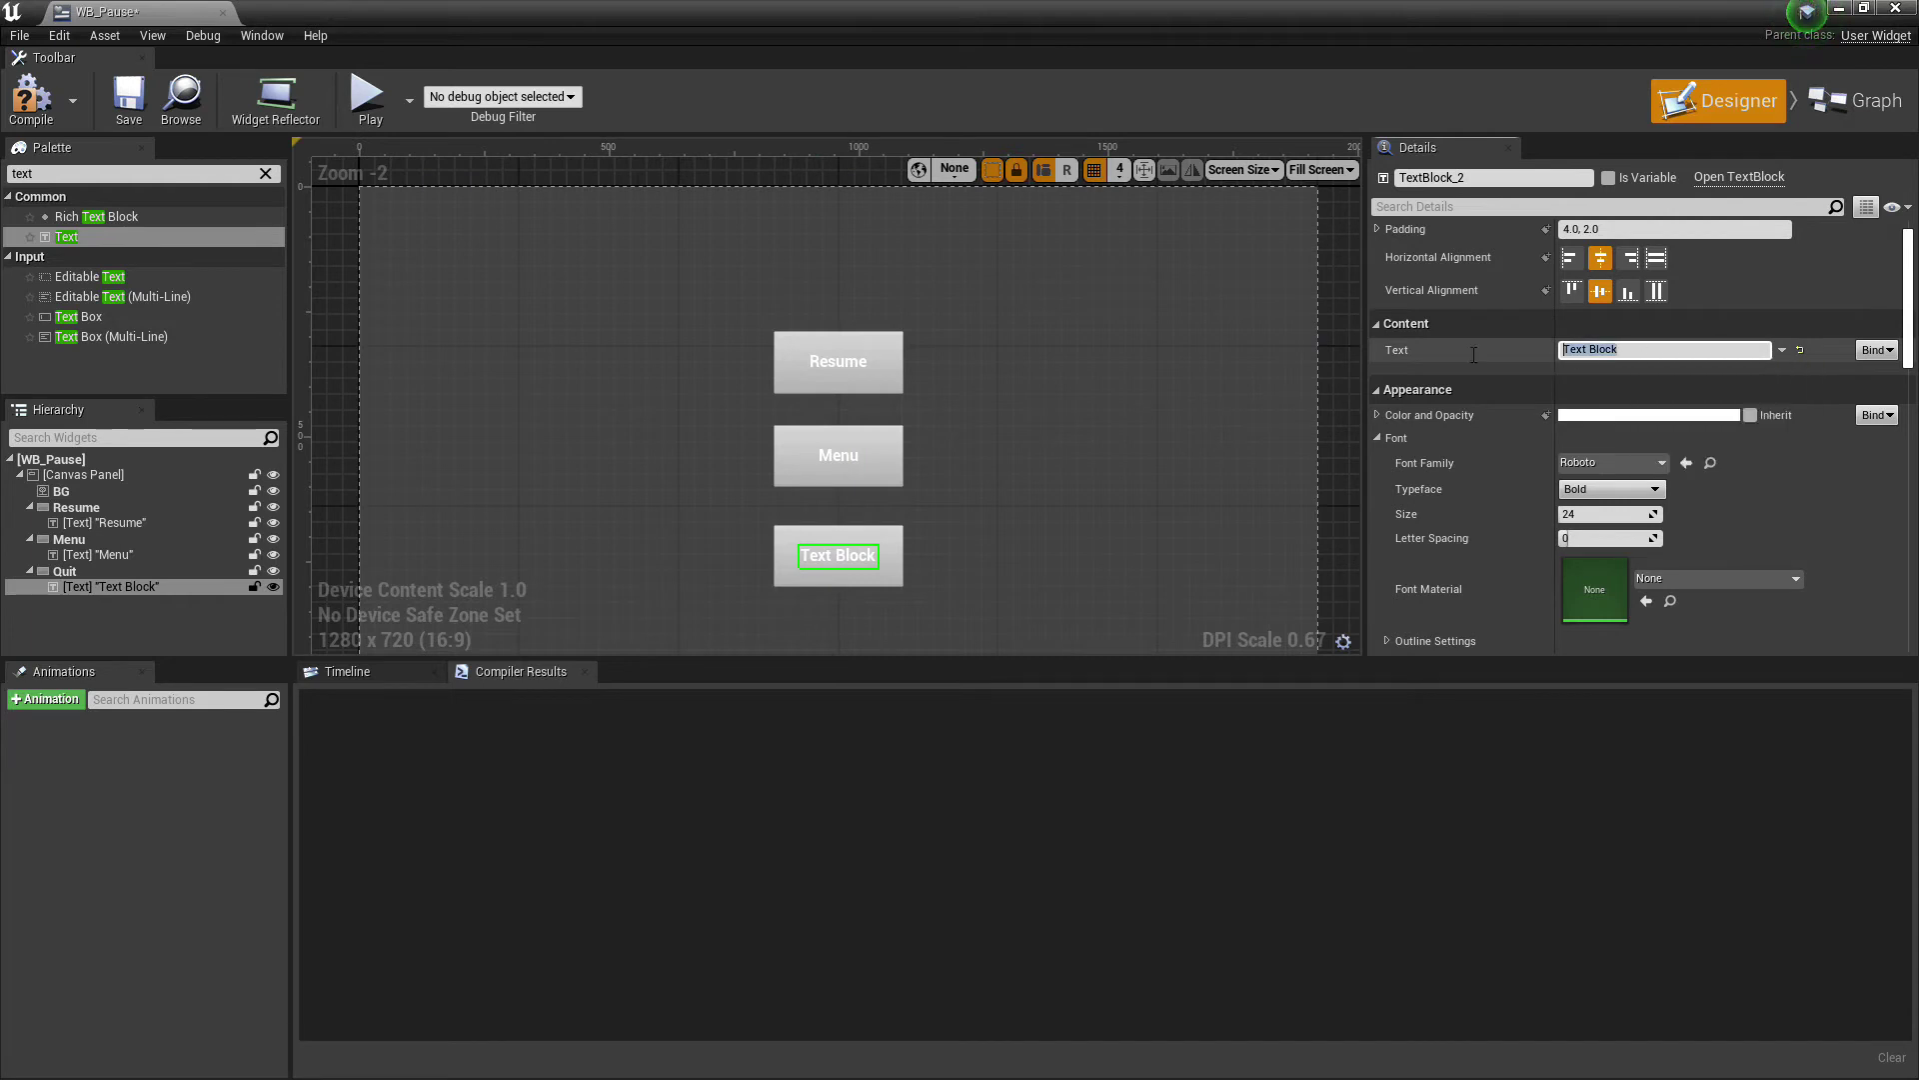
{"action": "type", "text": "Quit"}
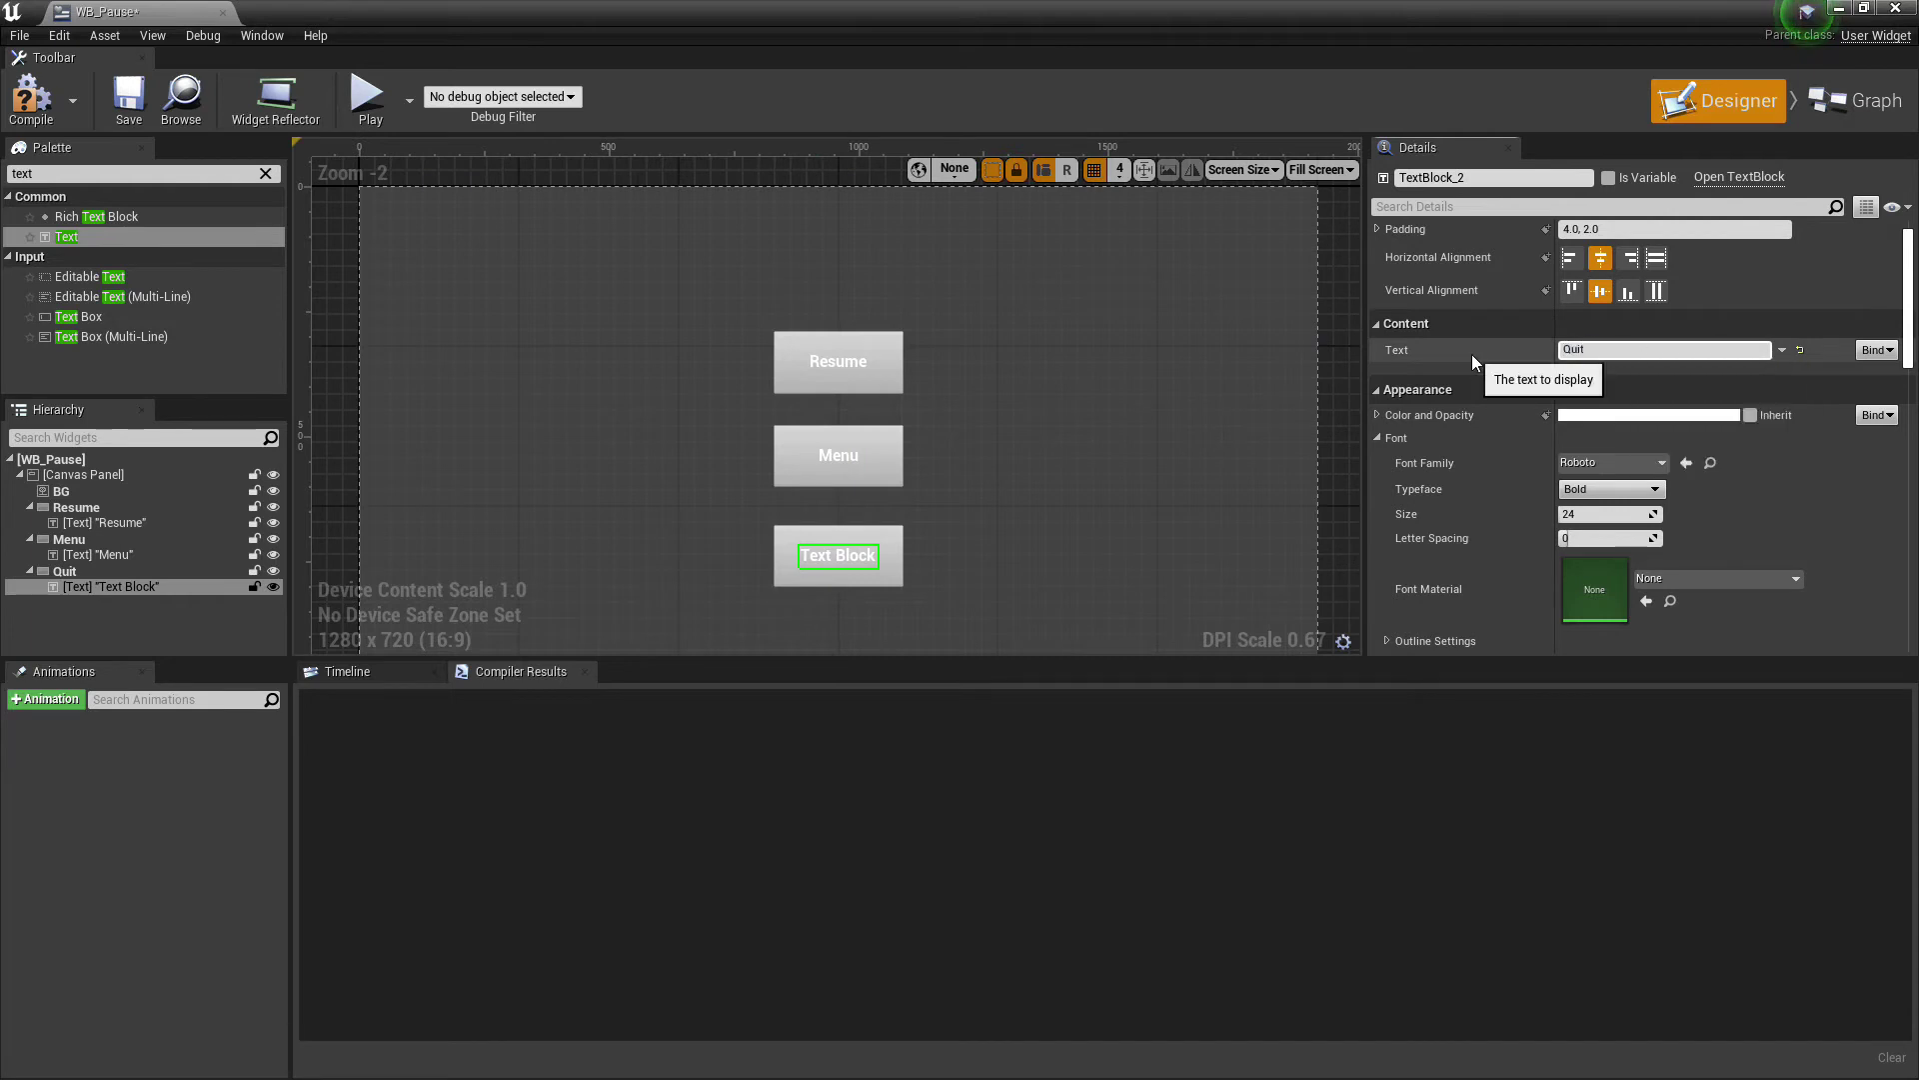
Change the font size of the Resume, Menu and Quit labels from 24 to 42.
{"action": "left_click", "coordinate": [838, 361]}
{"action": "left_click", "coordinate": [1621, 521]}
{"action": "type", "text": "42"}
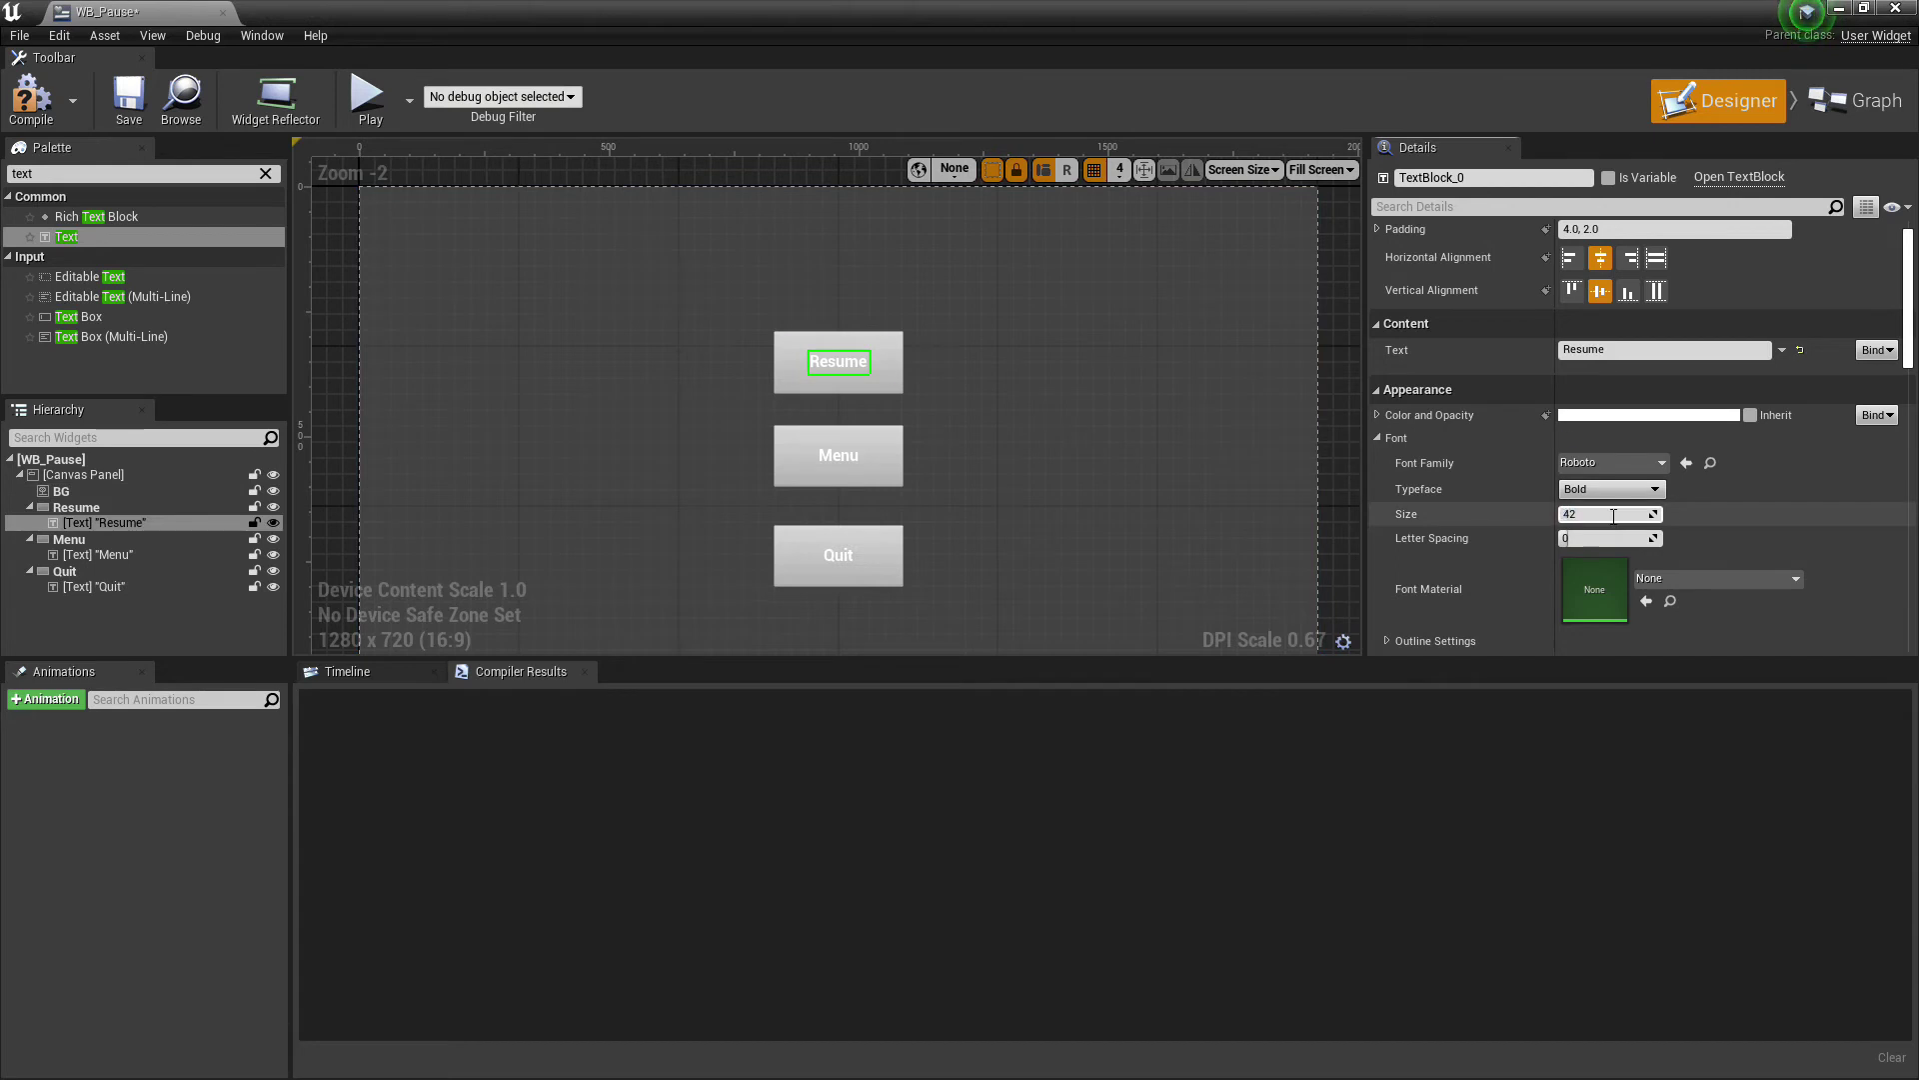
{"action": "key", "text": "Return"}
{"action": "left_click", "coordinate": [839, 454]}
{"action": "left_click", "coordinate": [1580, 513]}
{"action": "type", "text": "4"}
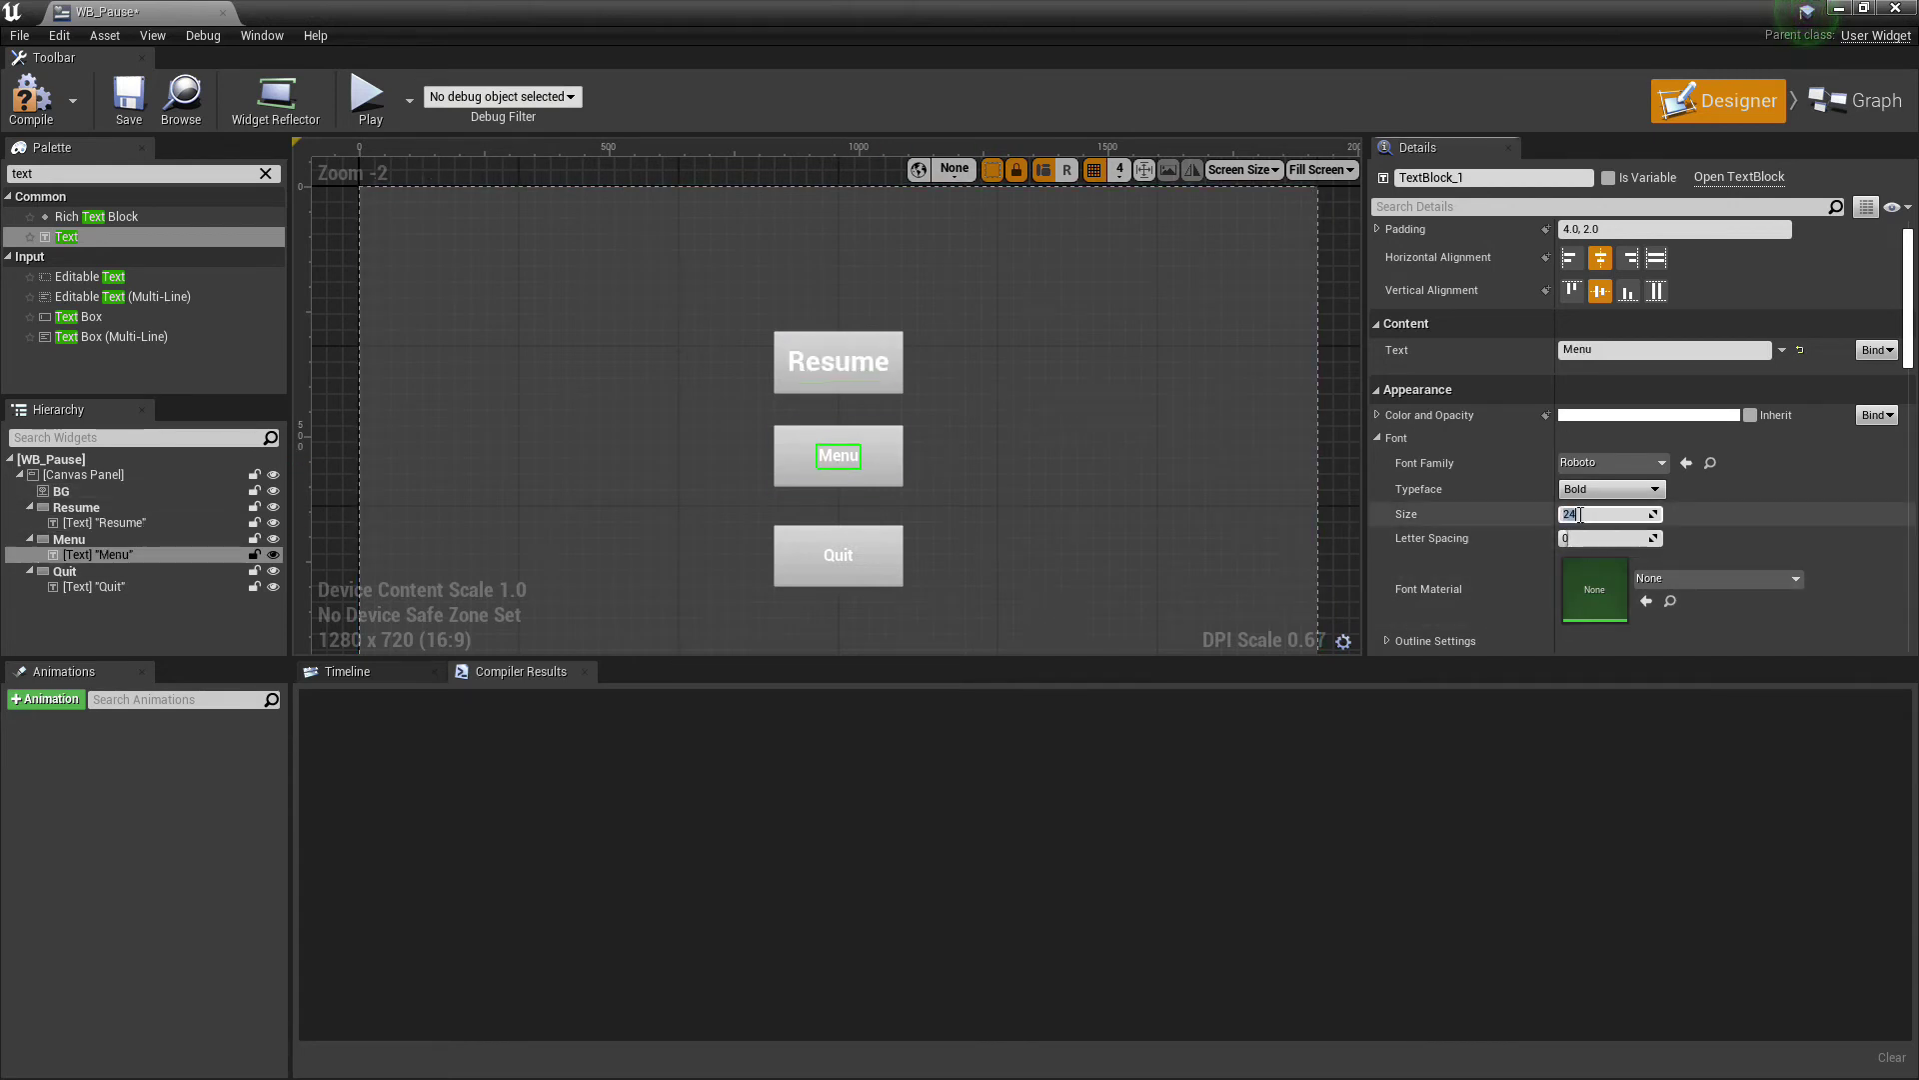
{"action": "type", "text": "2"}
{"action": "key", "text": "Return"}
{"action": "left_click", "coordinate": [838, 555]}
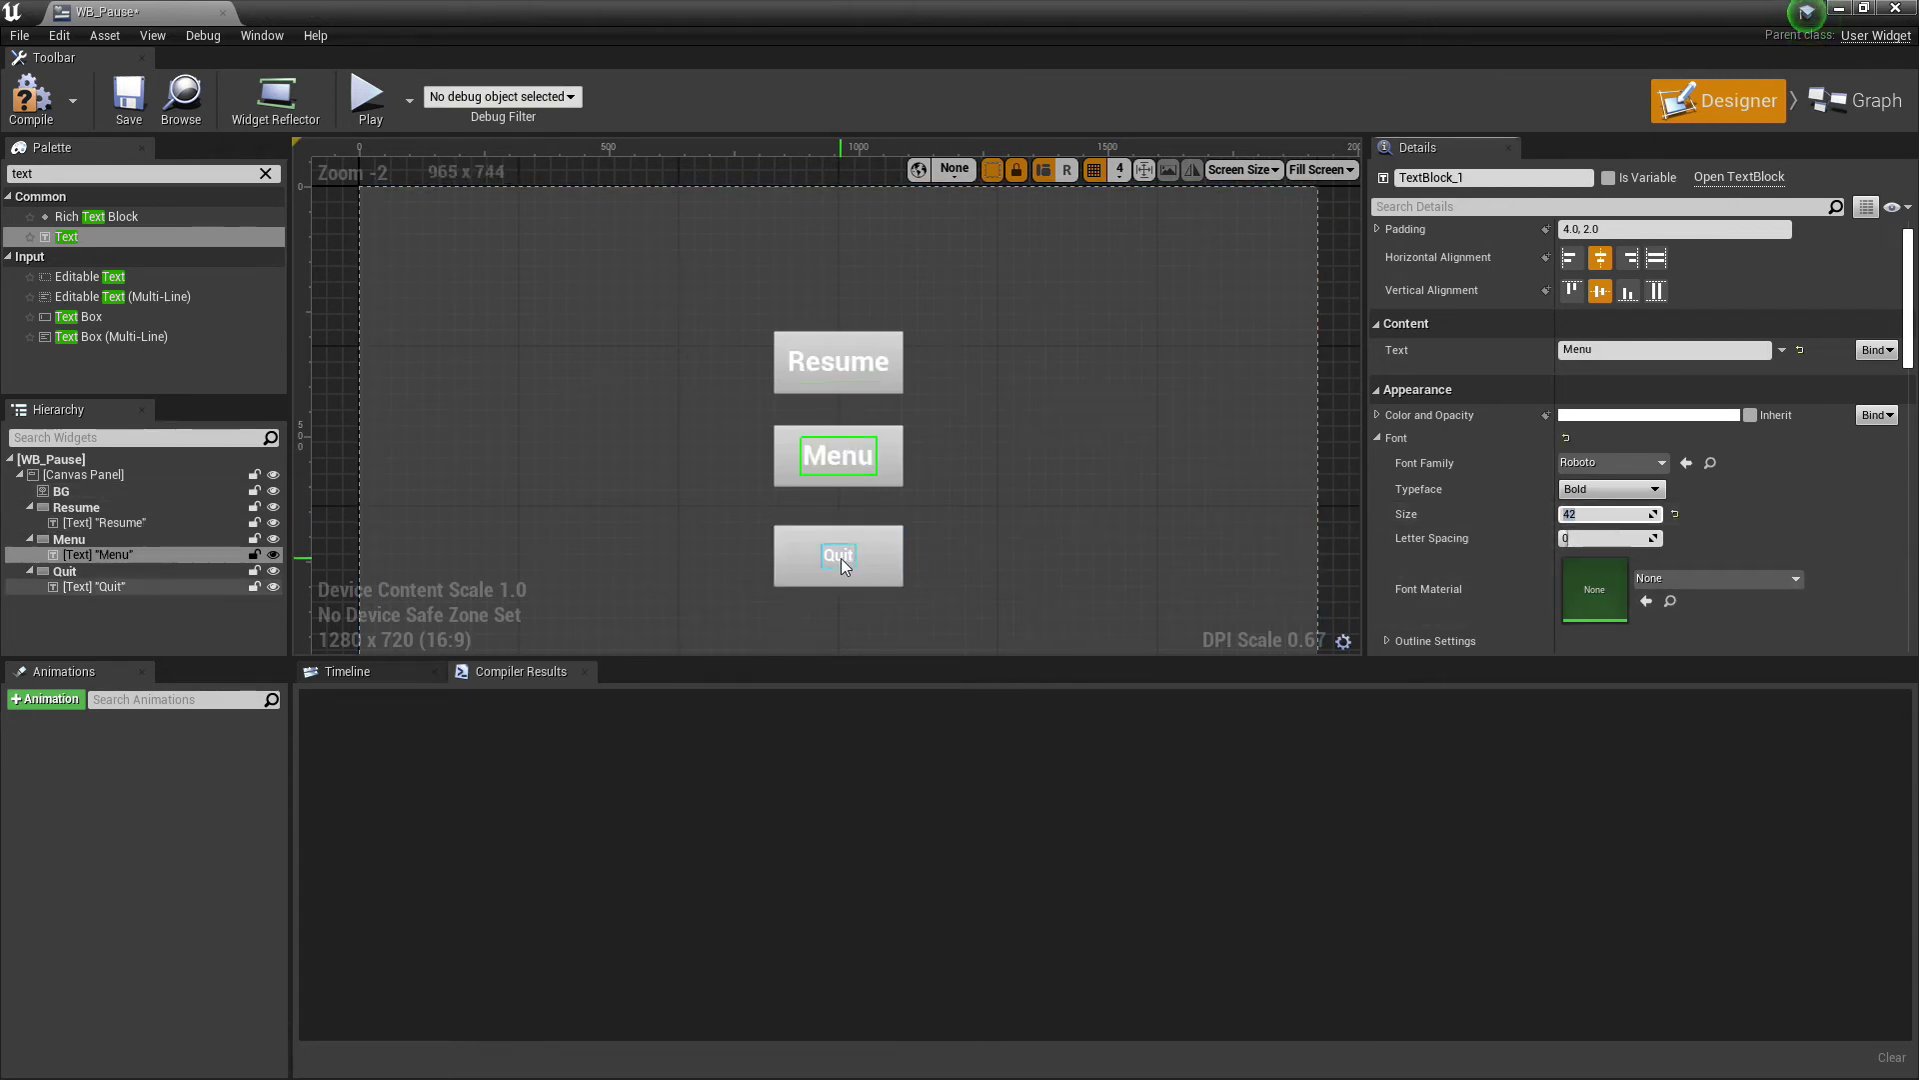
{"action": "left_click", "coordinate": [1602, 520]}
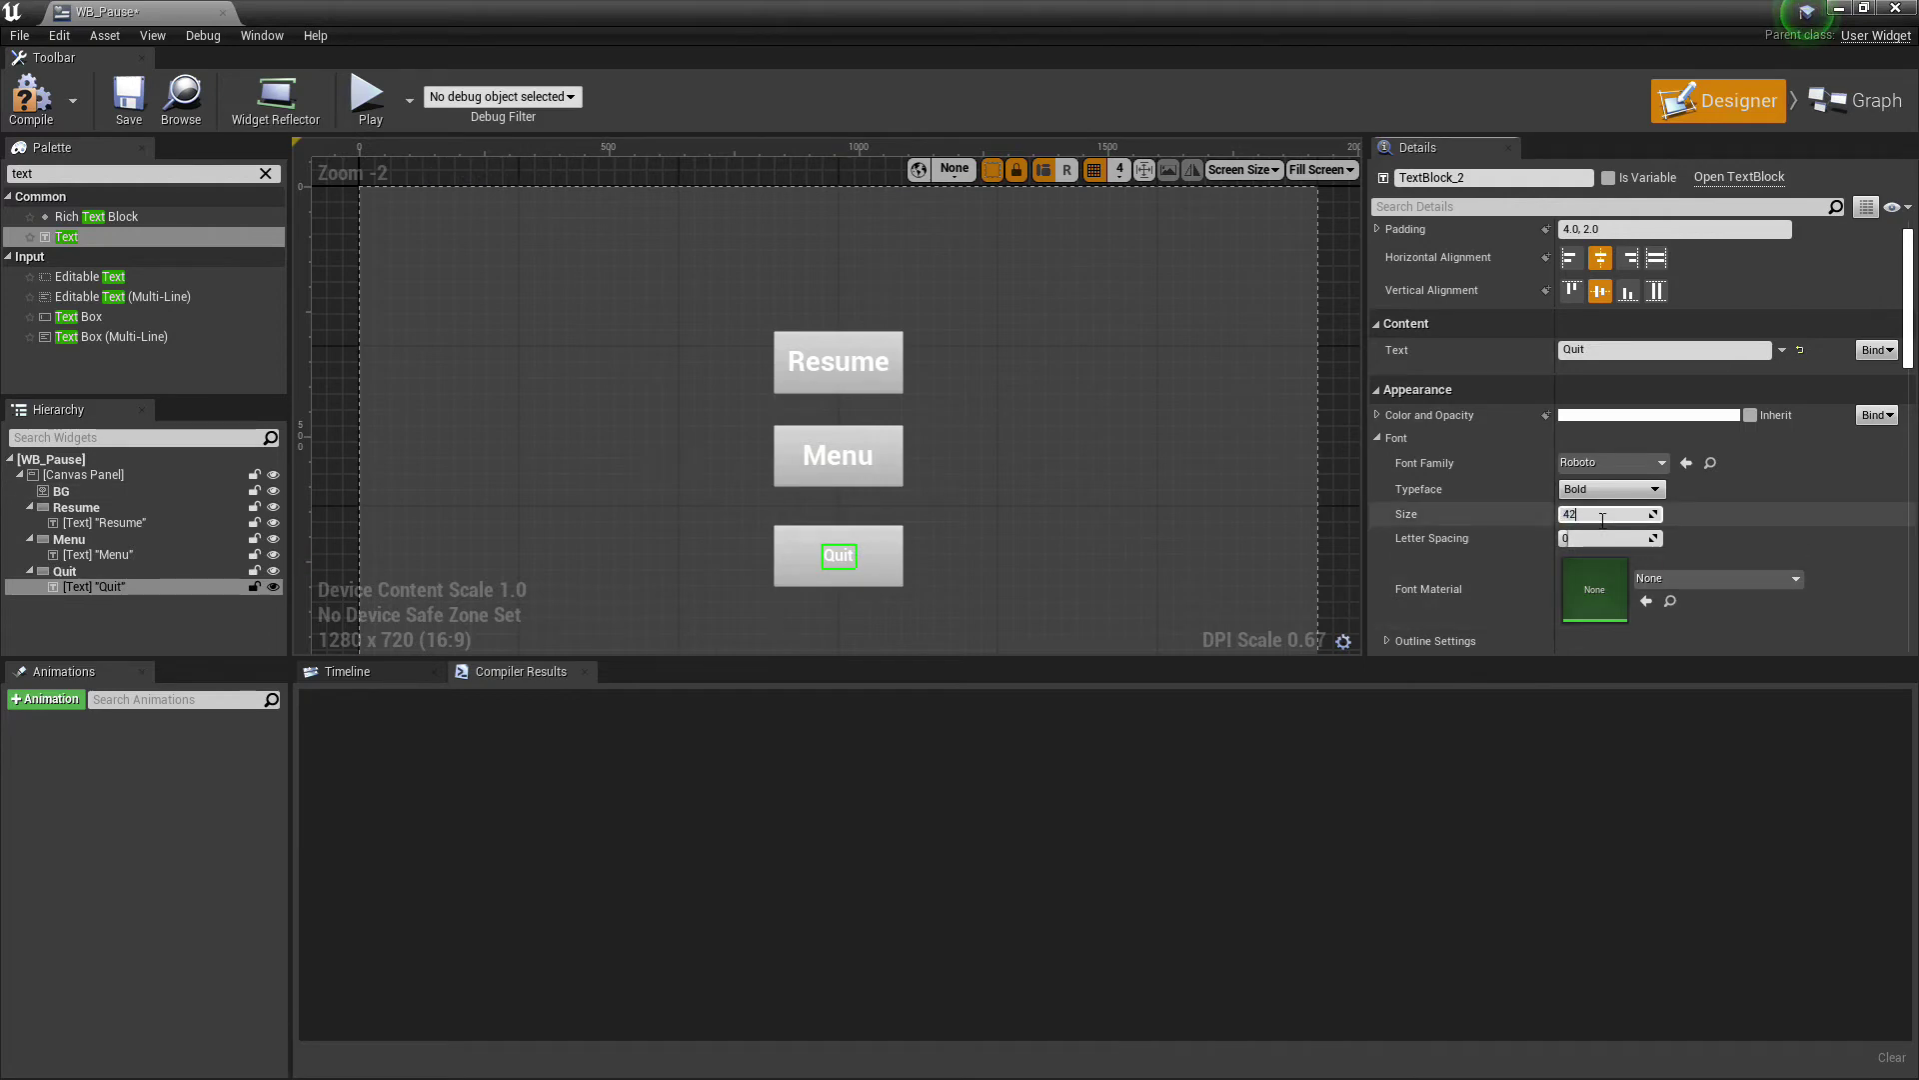
{"action": "key", "text": "Return"}
Give the Resume button's Normal style a blue tint and copy that tint value.
{"action": "left_click", "coordinate": [877, 382]}
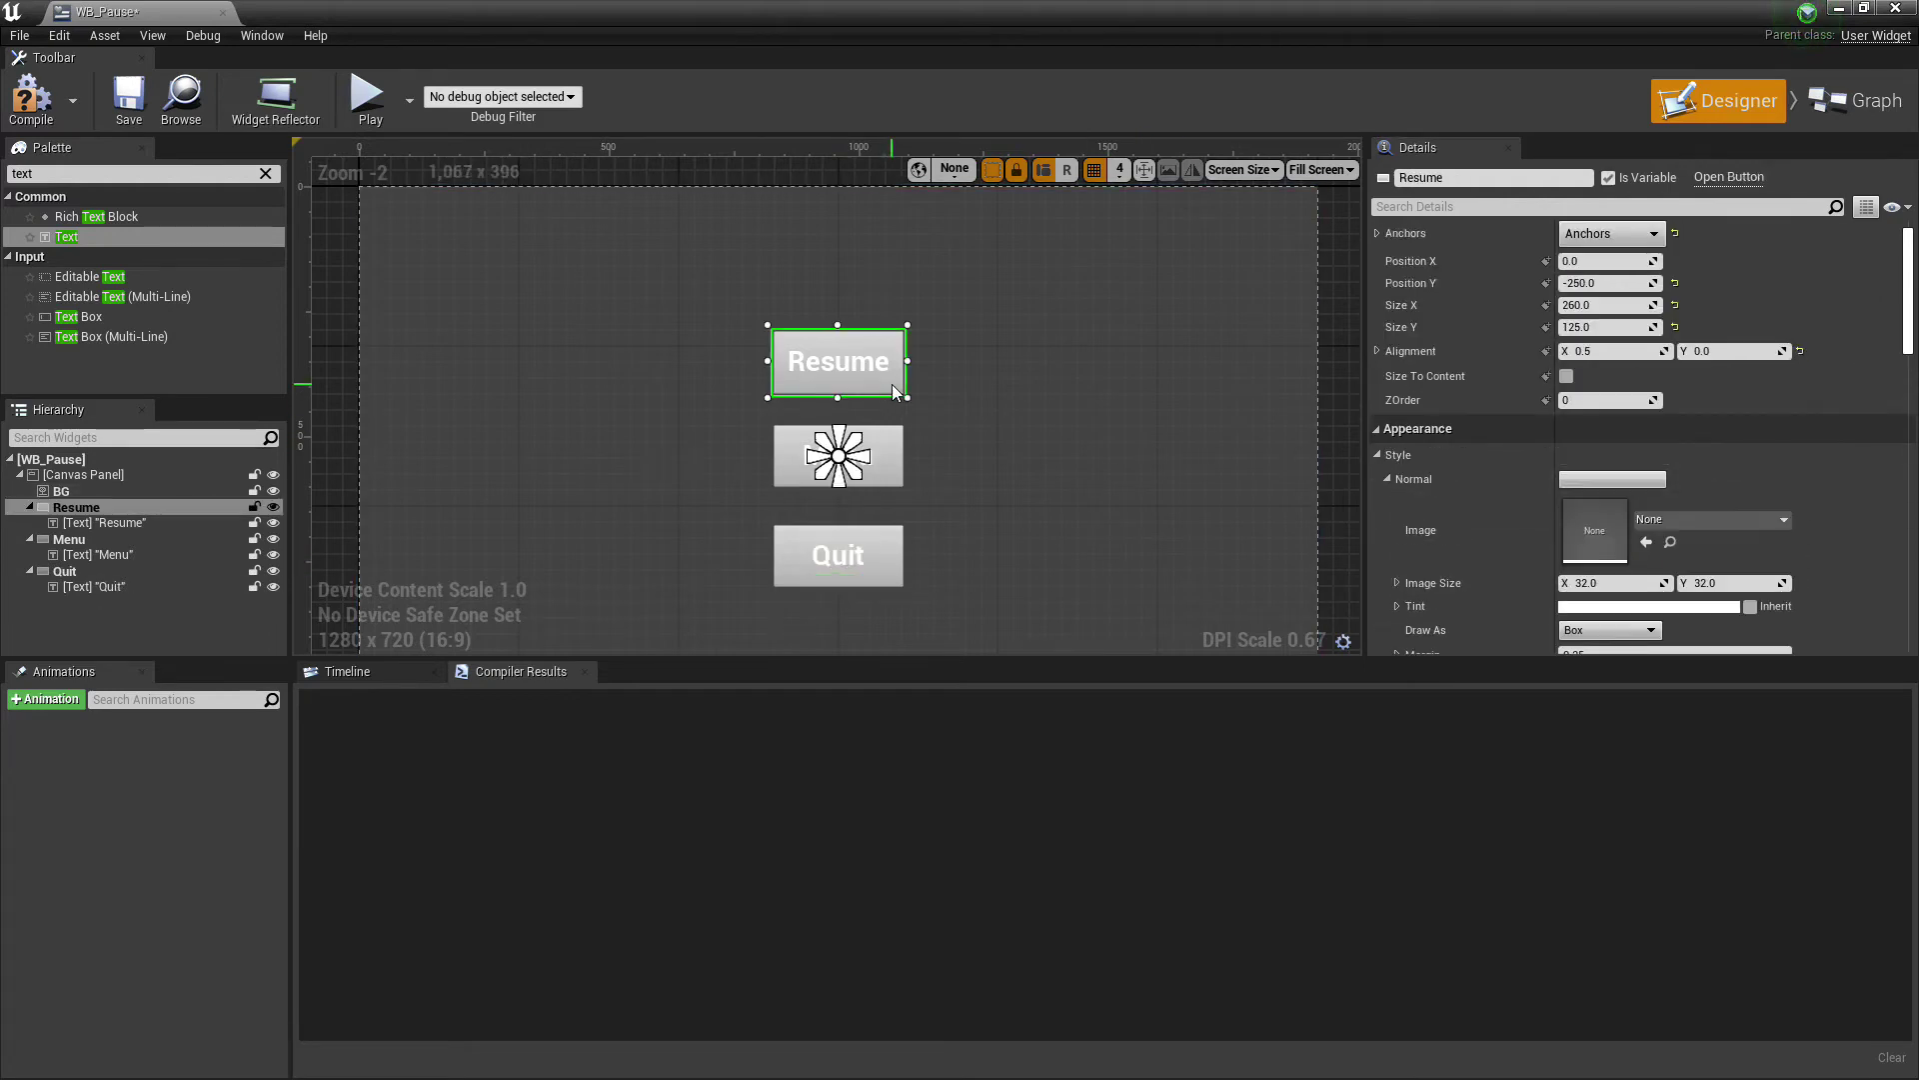
{"action": "left_click", "coordinate": [1605, 611]}
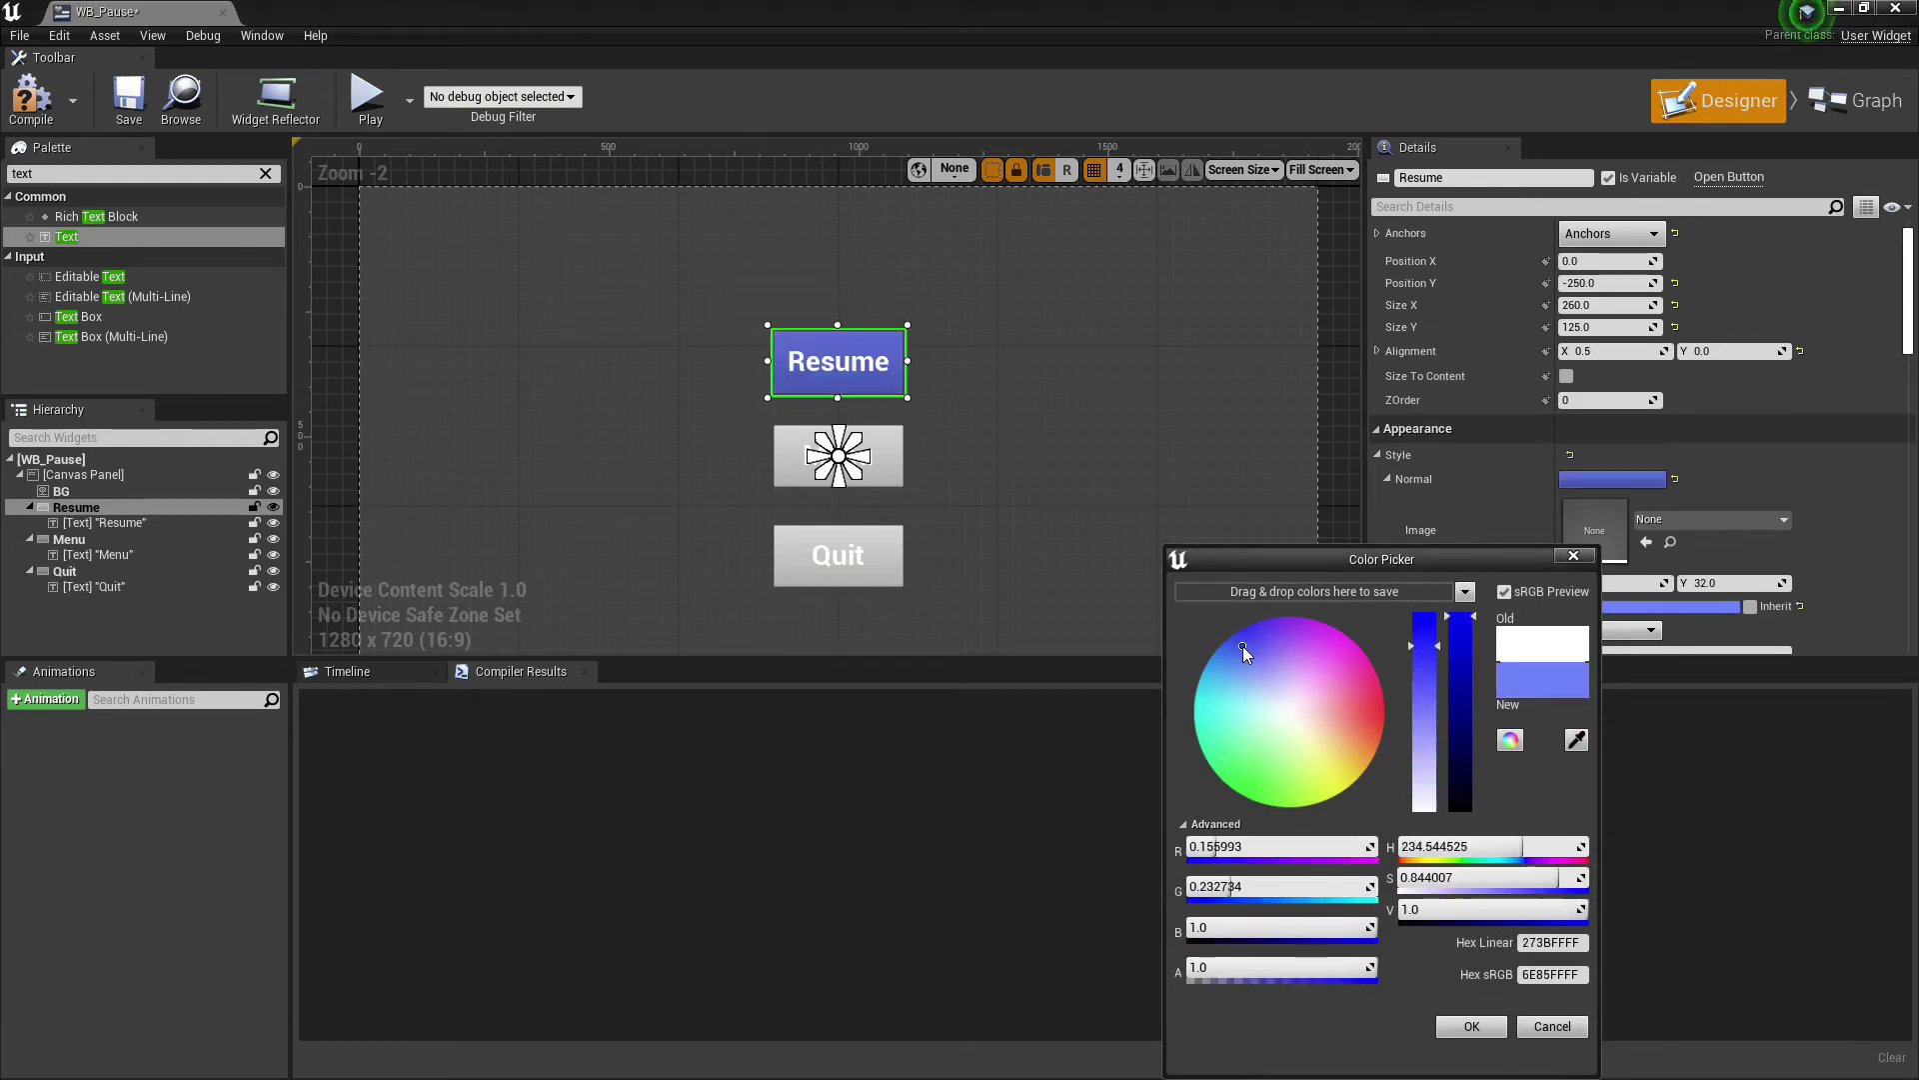
{"action": "left_click_drag", "start_coordinate": [1243, 646], "coordinate": [1231, 659]}
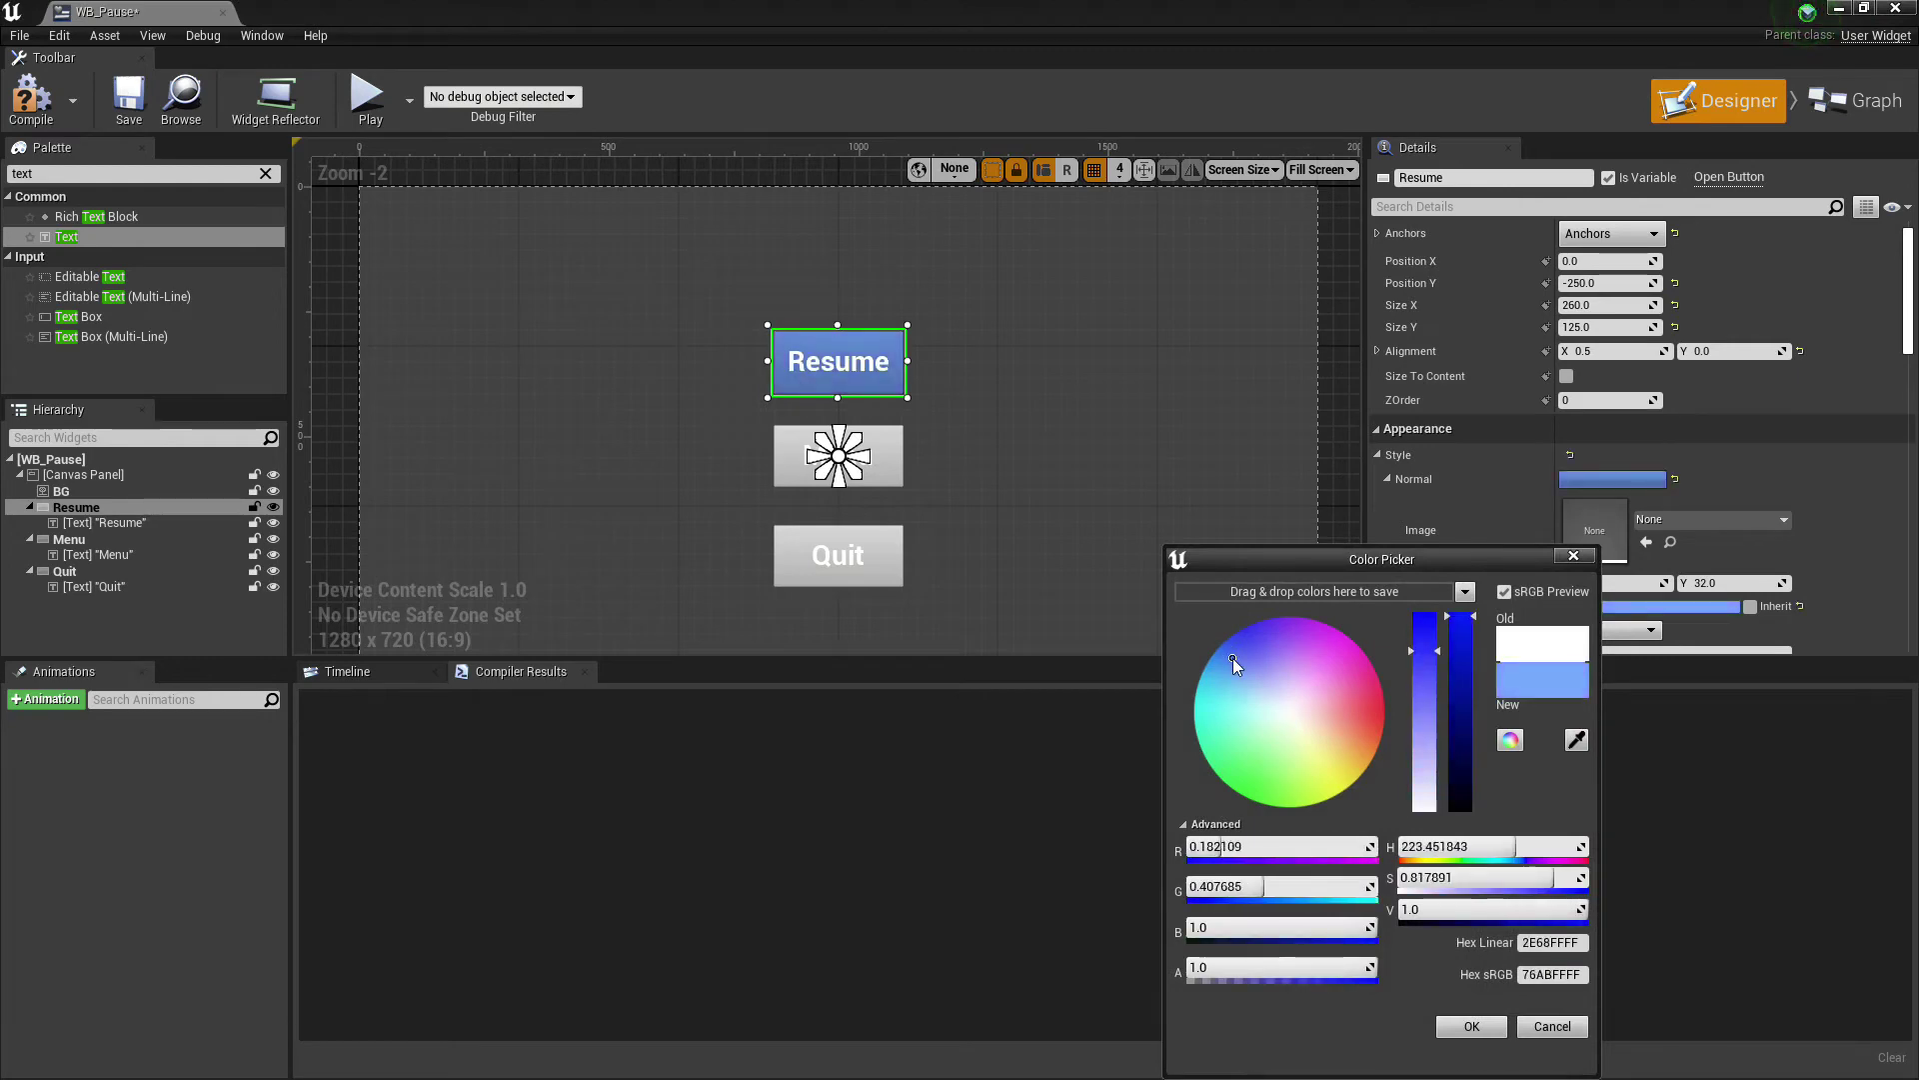
{"action": "left_click", "coordinate": [1471, 1025]}
{"action": "right_click", "coordinate": [1598, 610]}
{"action": "scroll", "coordinate": [1596, 610], "scroll_direction": "down", "scroll_amount": 2}
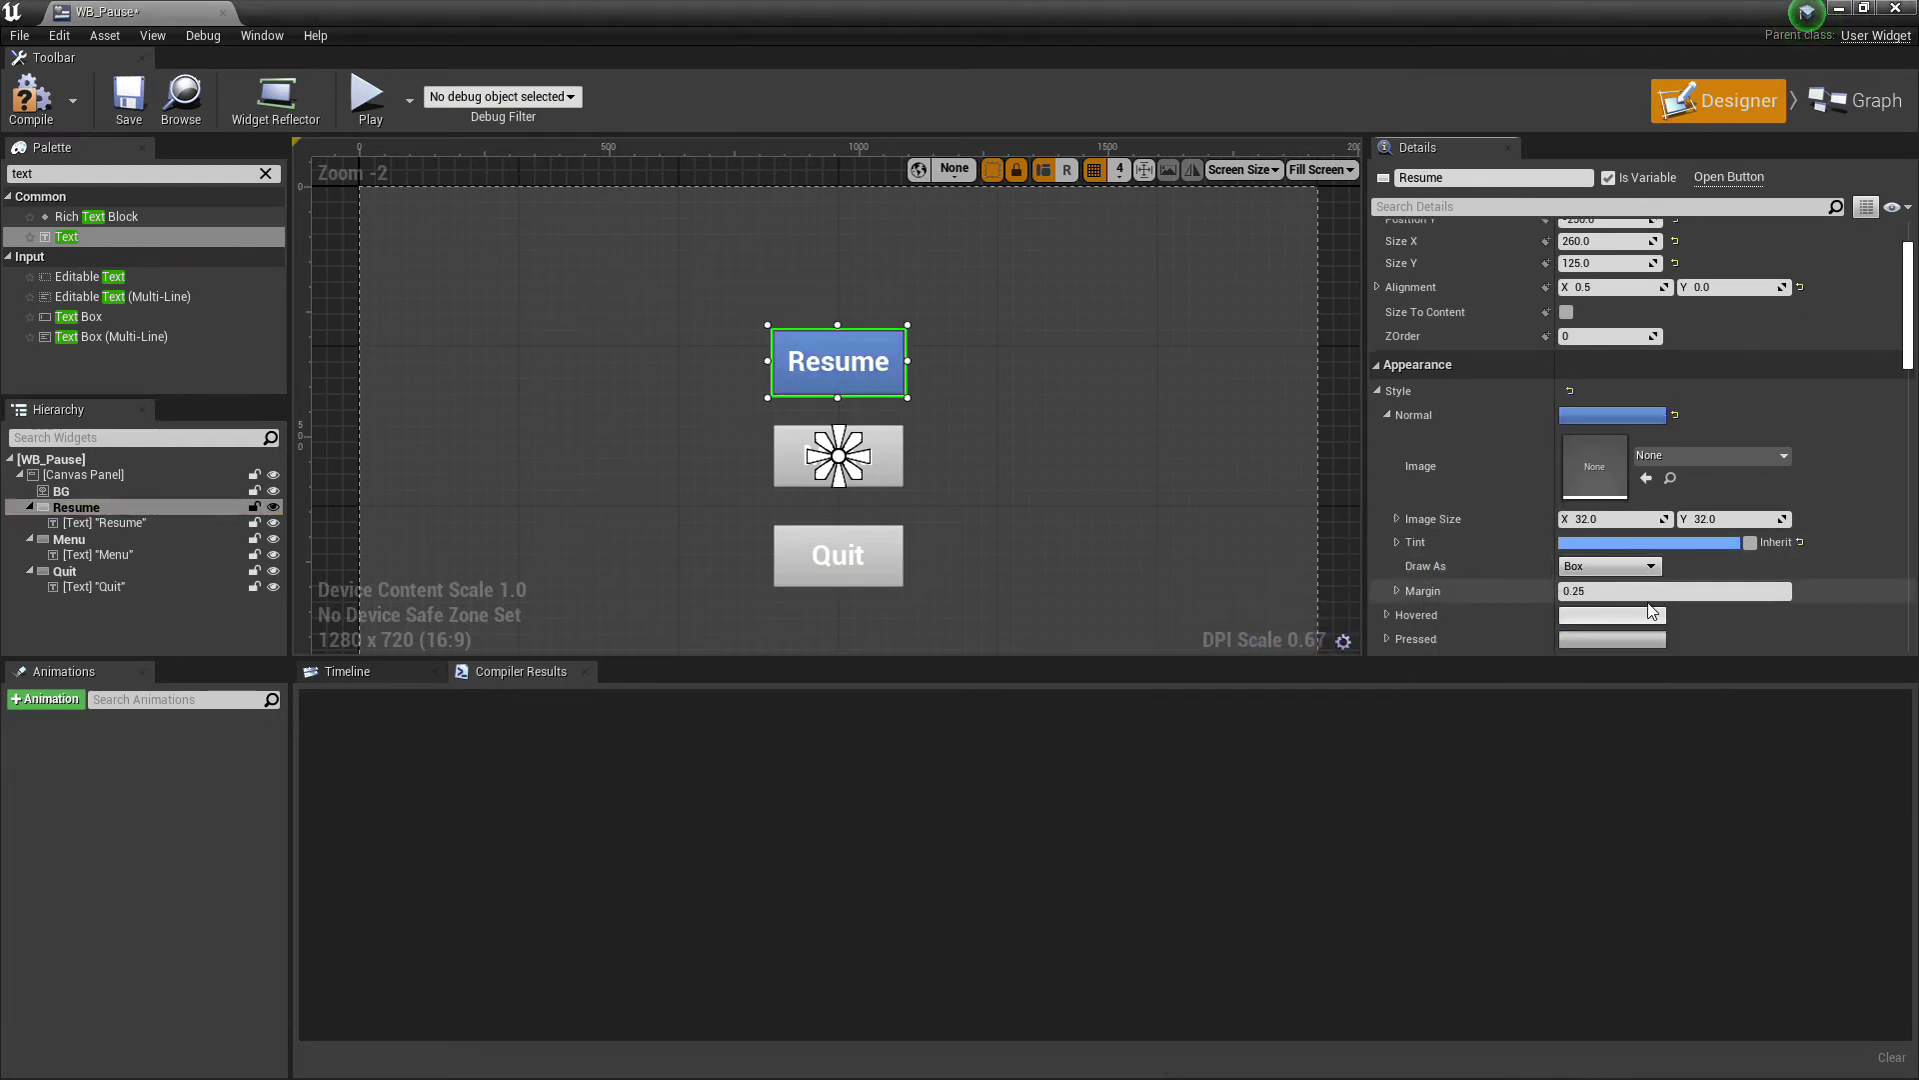
{"action": "scroll", "coordinate": [1598, 609], "scroll_direction": "down", "scroll_amount": 1}
Paste the blue tint onto the Menu and Quit buttons and compile WB_Pause.
{"action": "left_click", "coordinate": [888, 467]}
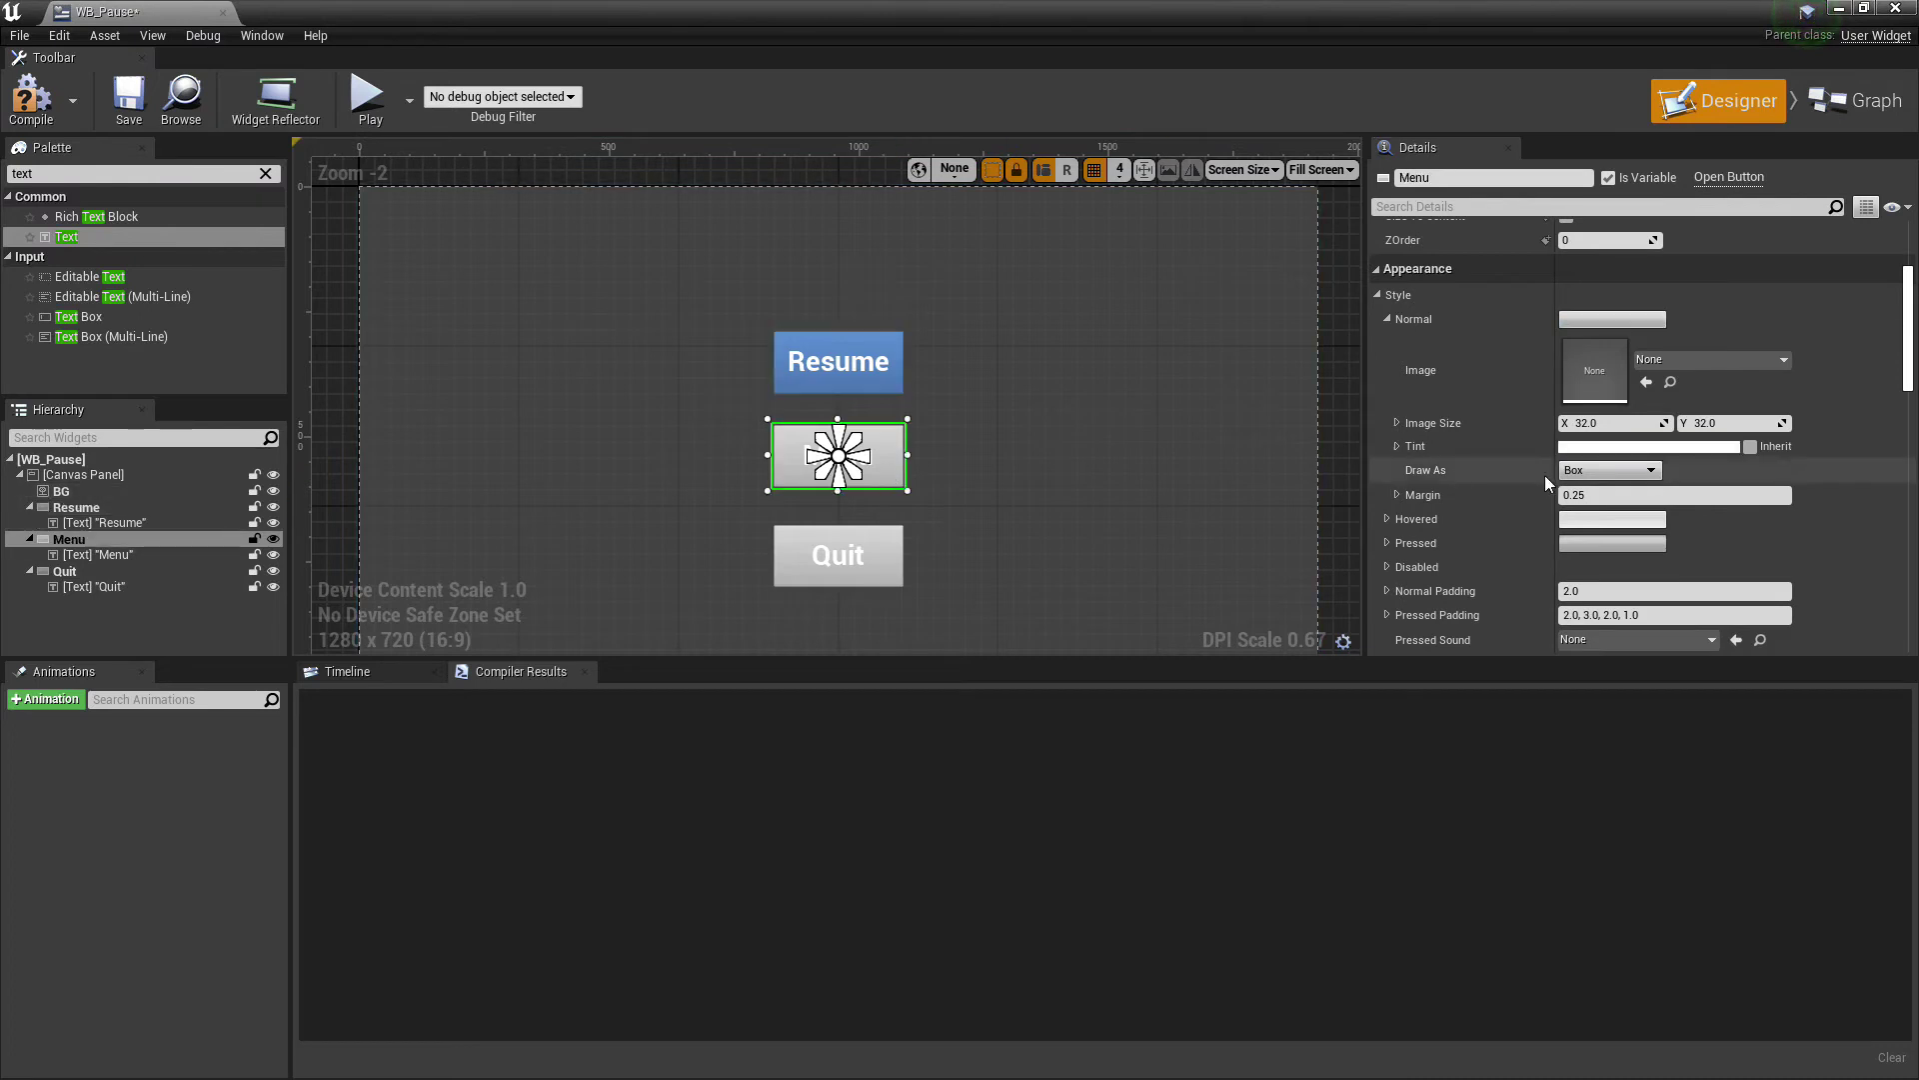
{"action": "right_click", "coordinate": [1594, 452]}
{"action": "left_click", "coordinate": [1600, 549]}
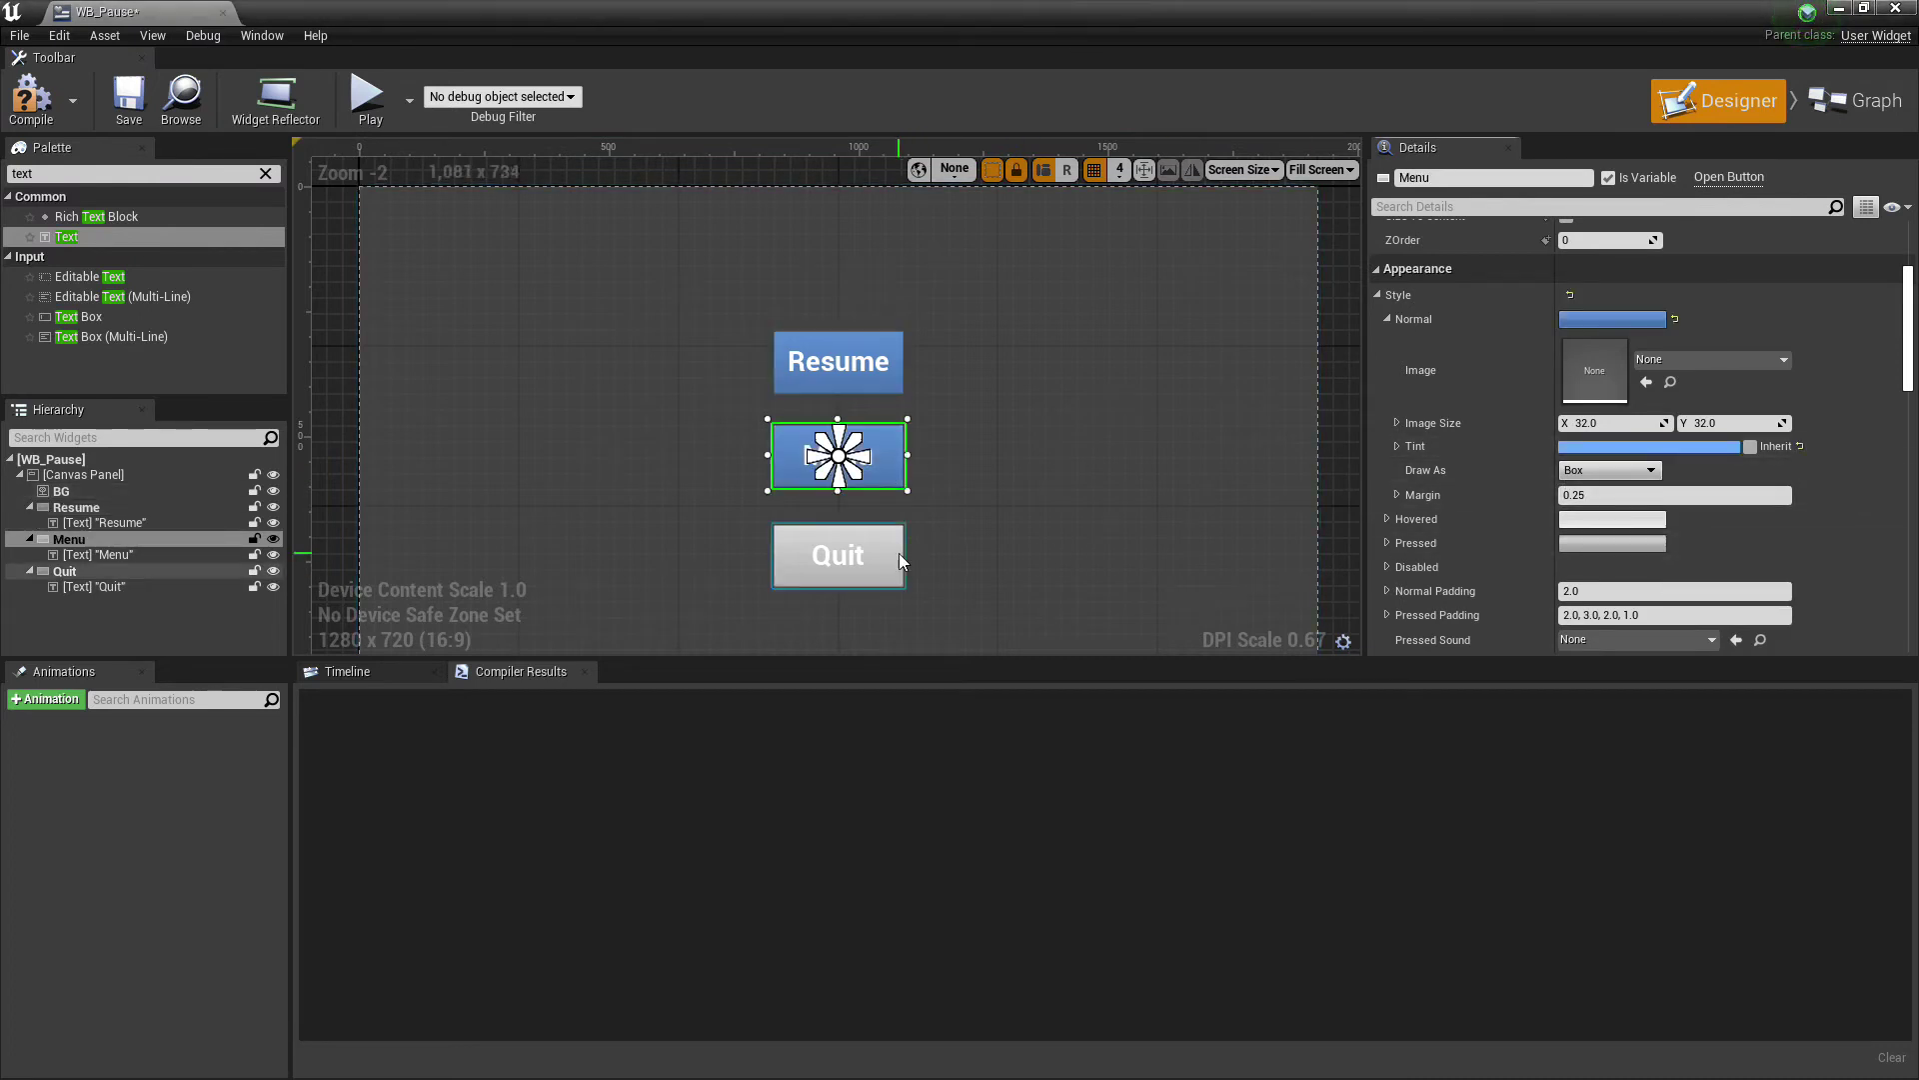
{"action": "left_click", "coordinate": [897, 554]}
{"action": "right_click", "coordinate": [1578, 452]}
{"action": "left_click", "coordinate": [1647, 552]}
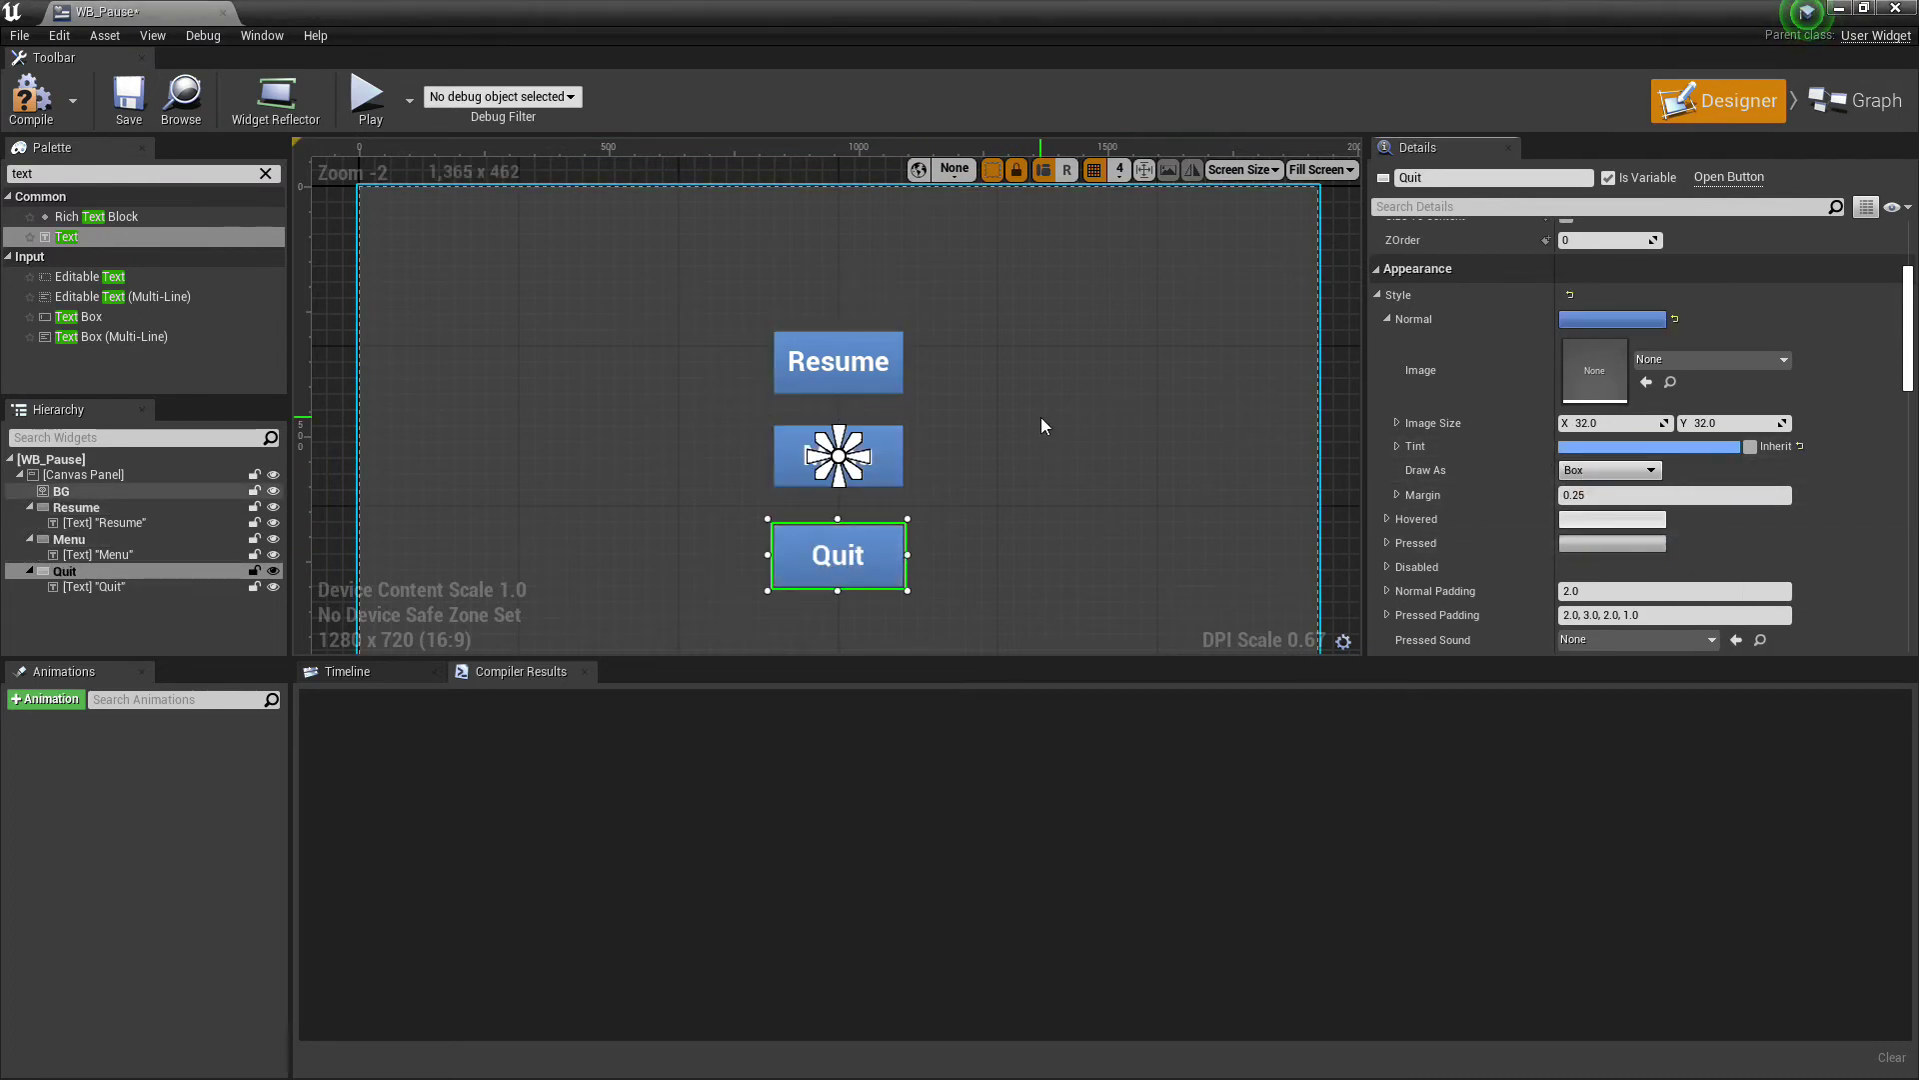
{"action": "scroll", "coordinate": [1041, 418], "scroll_direction": "down", "scroll_amount": 2}
{"action": "left_click", "coordinate": [30, 96]}
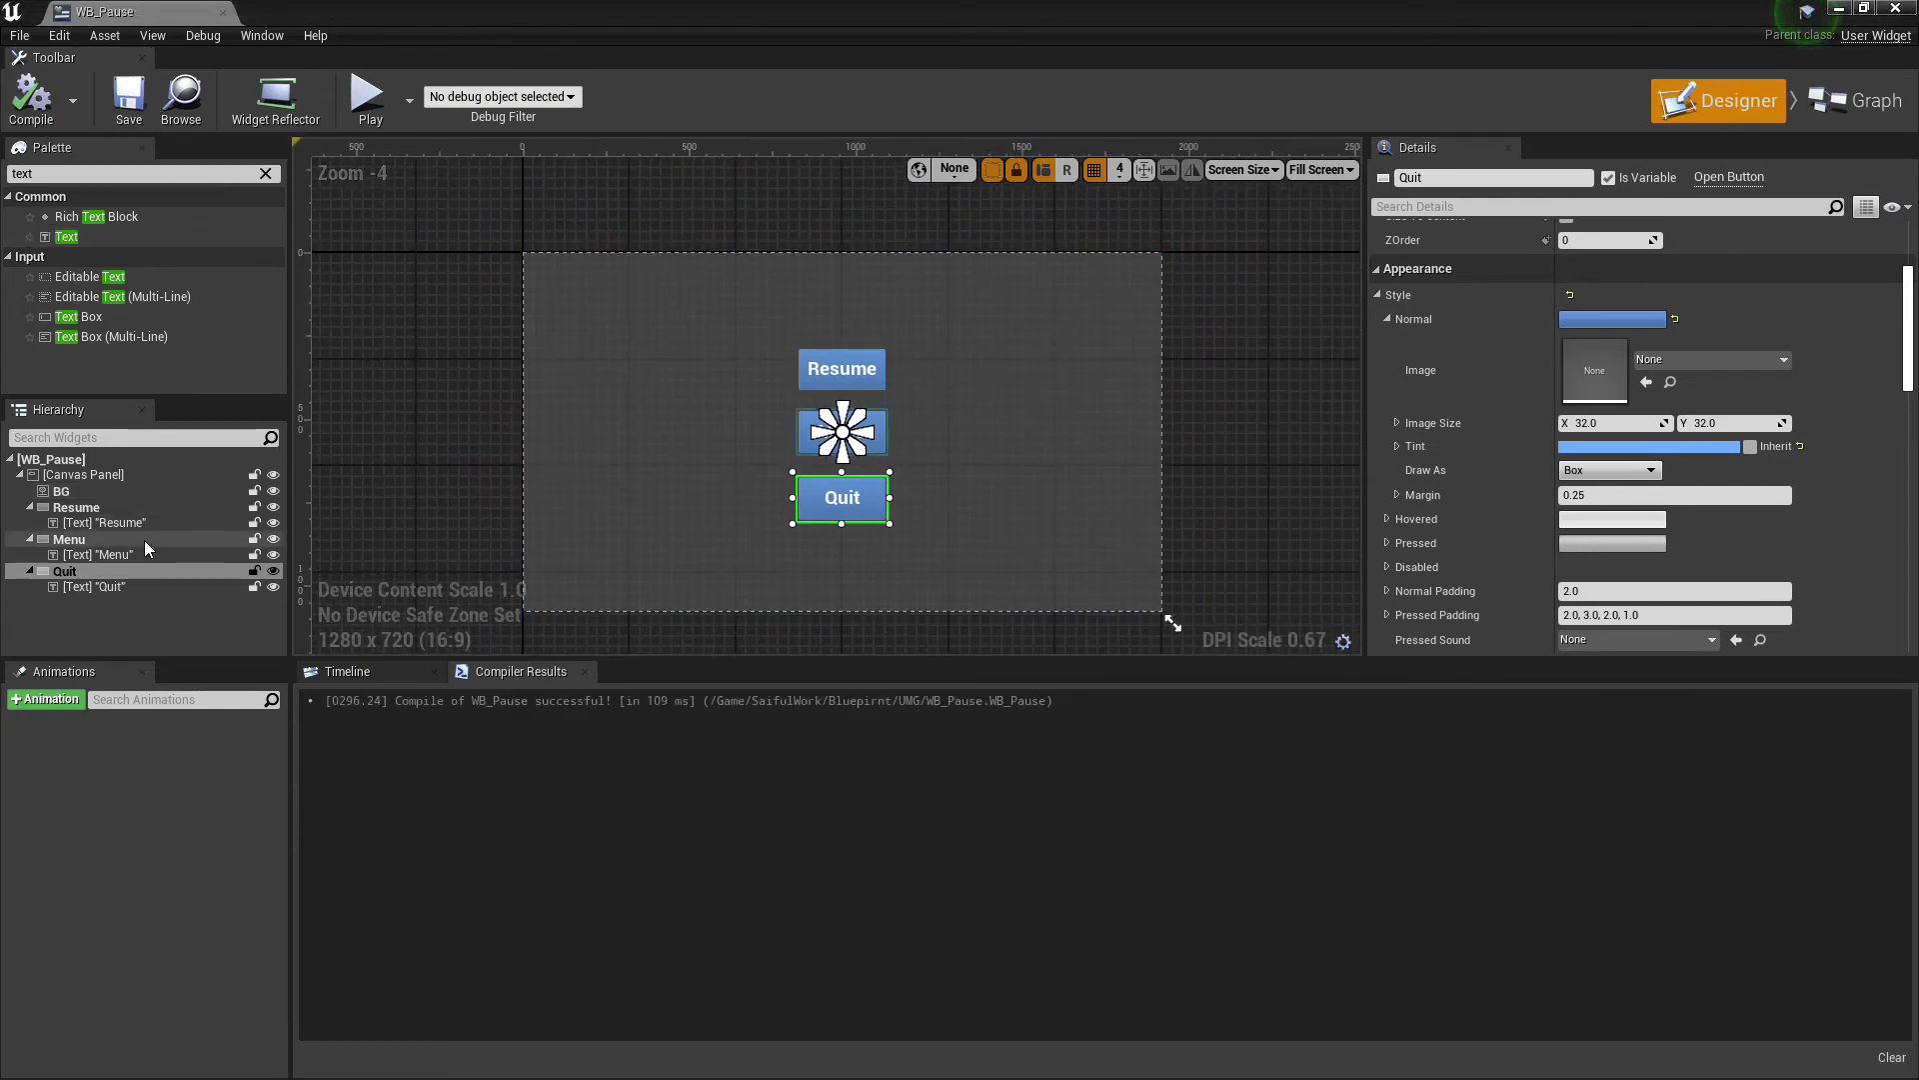
{"action": "left_click", "coordinate": [120, 511]}
{"action": "scroll", "coordinate": [1629, 531], "scroll_direction": "down", "scroll_amount": 5}
{"action": "scroll", "coordinate": [1684, 556], "scroll_direction": "down", "scroll_amount": 5}
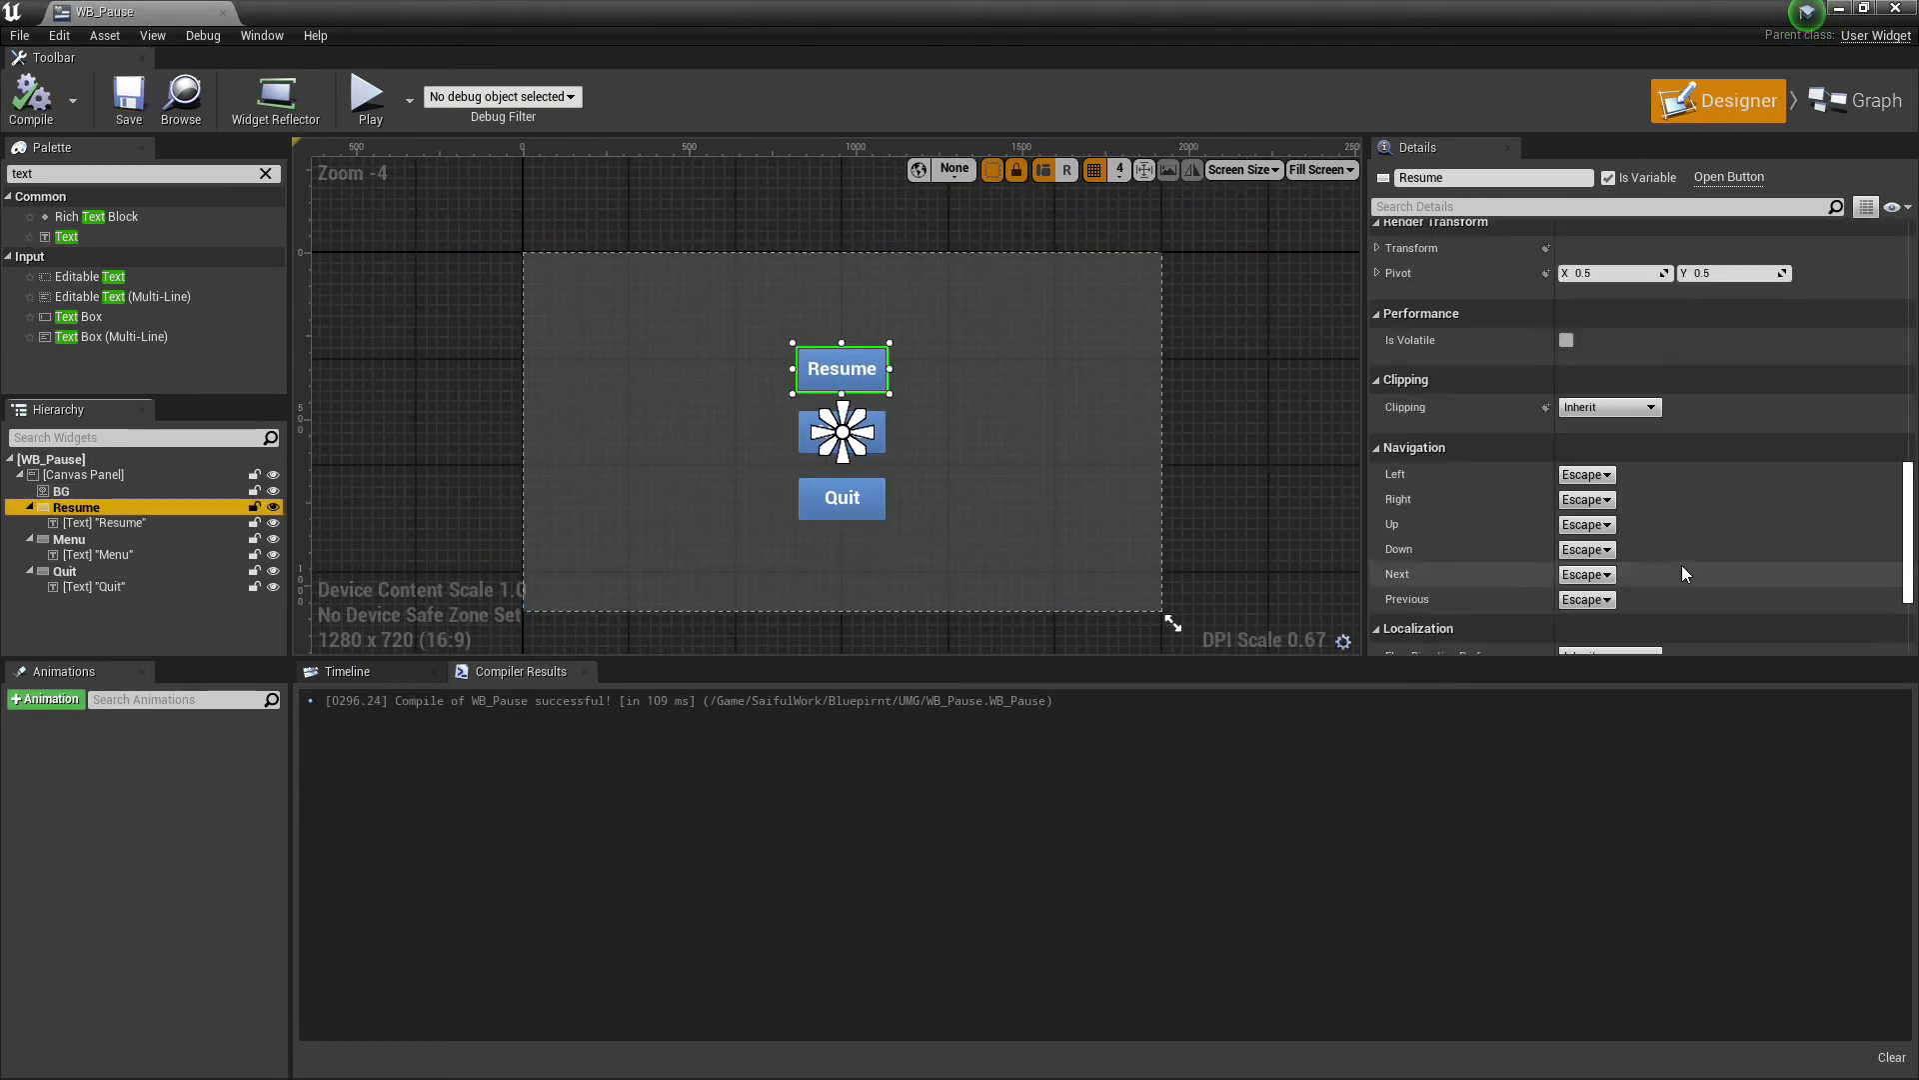
{"action": "scroll", "coordinate": [1682, 564], "scroll_direction": "down", "scroll_amount": 5}
Add On Clicked events for the Resume, Menu and Quit button variables.
{"action": "left_click", "coordinate": [1667, 531]}
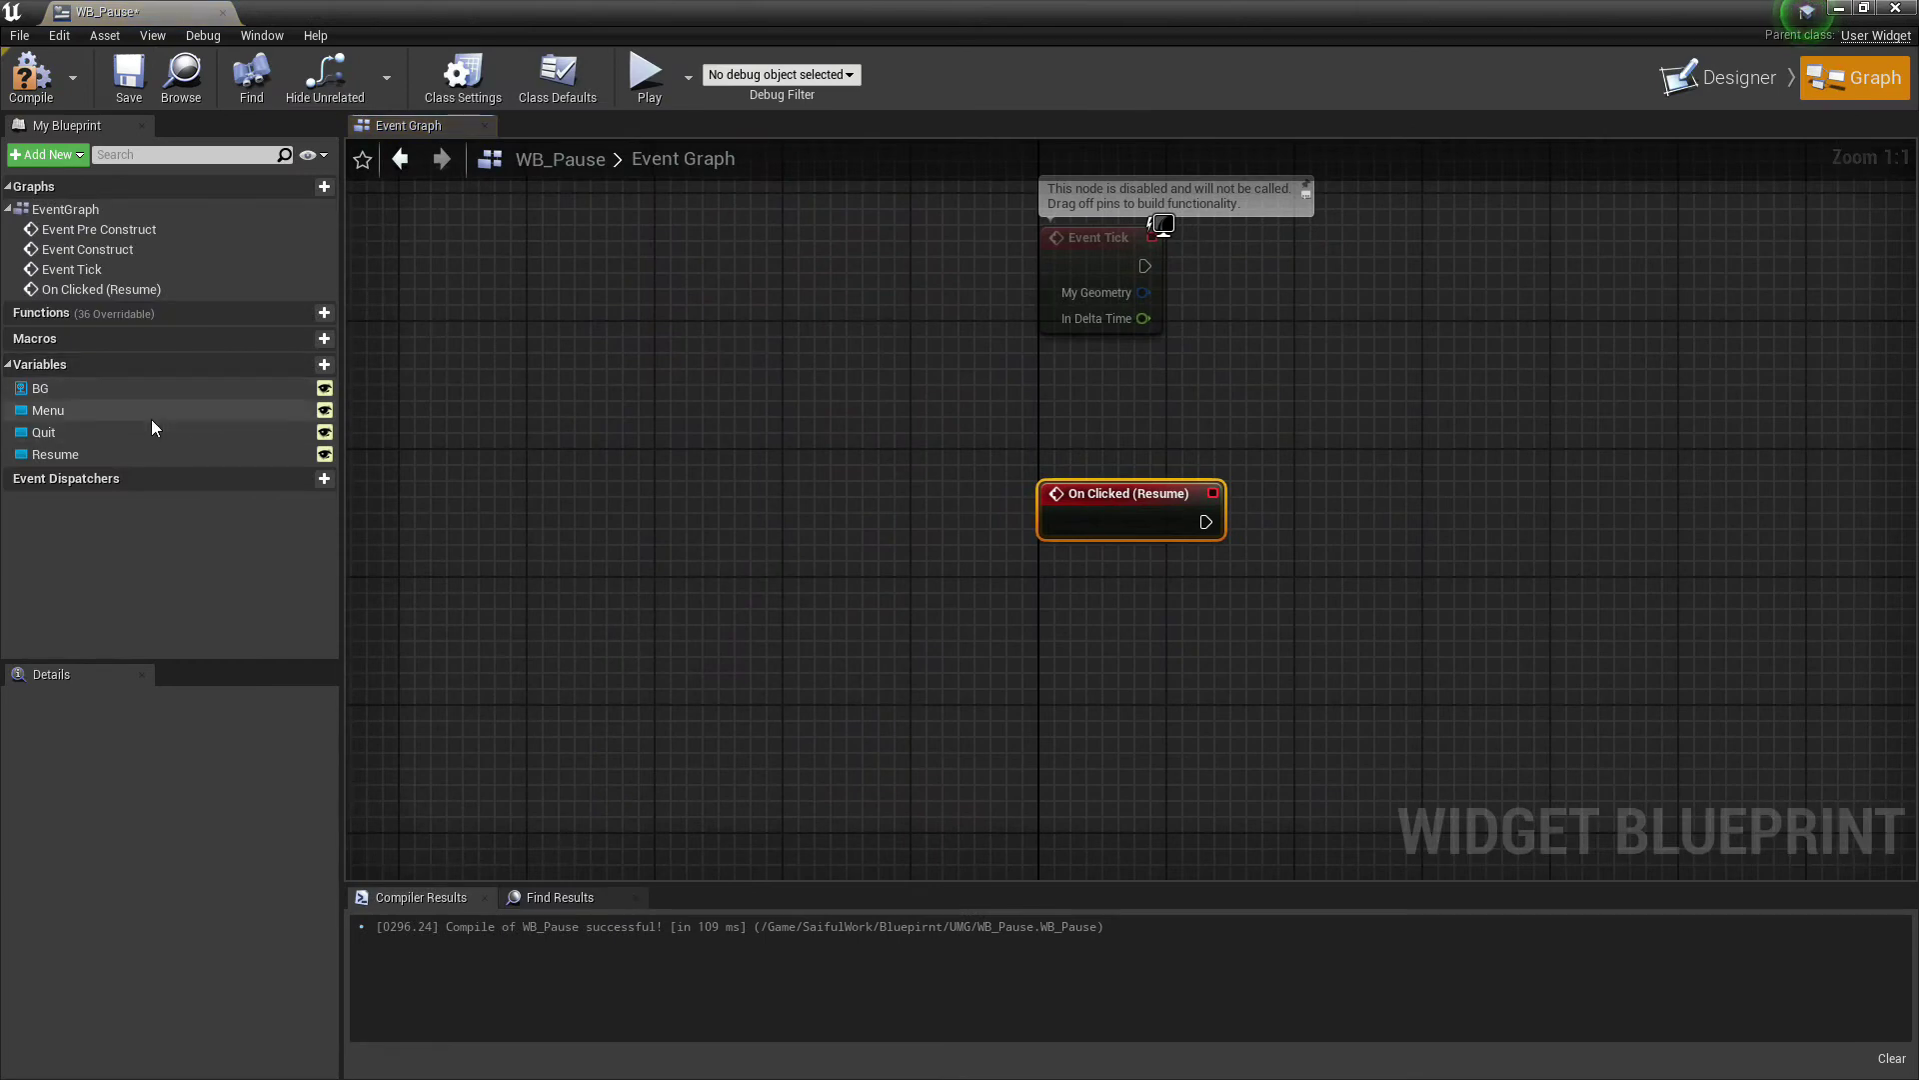
{"action": "left_click", "coordinate": [150, 419]}
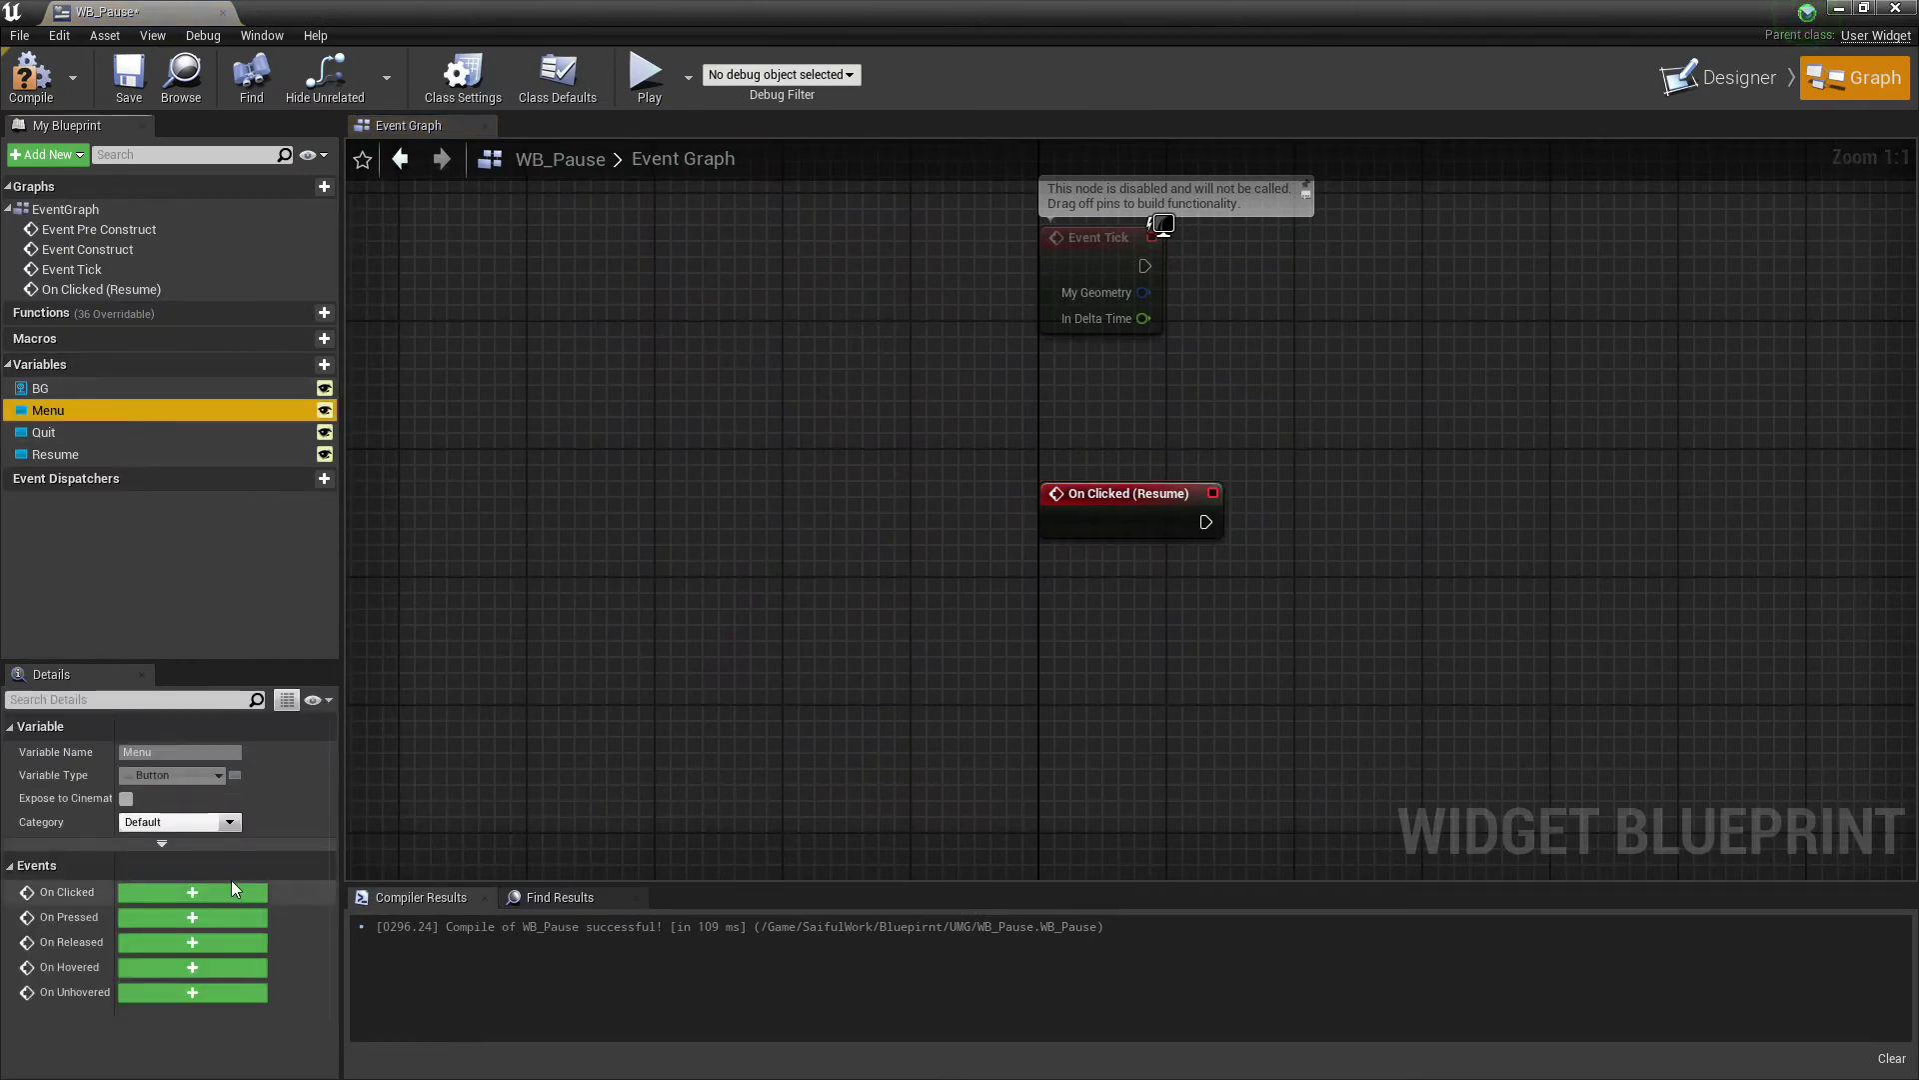
{"action": "left_click", "coordinate": [191, 896]}
{"action": "left_click", "coordinate": [91, 453]}
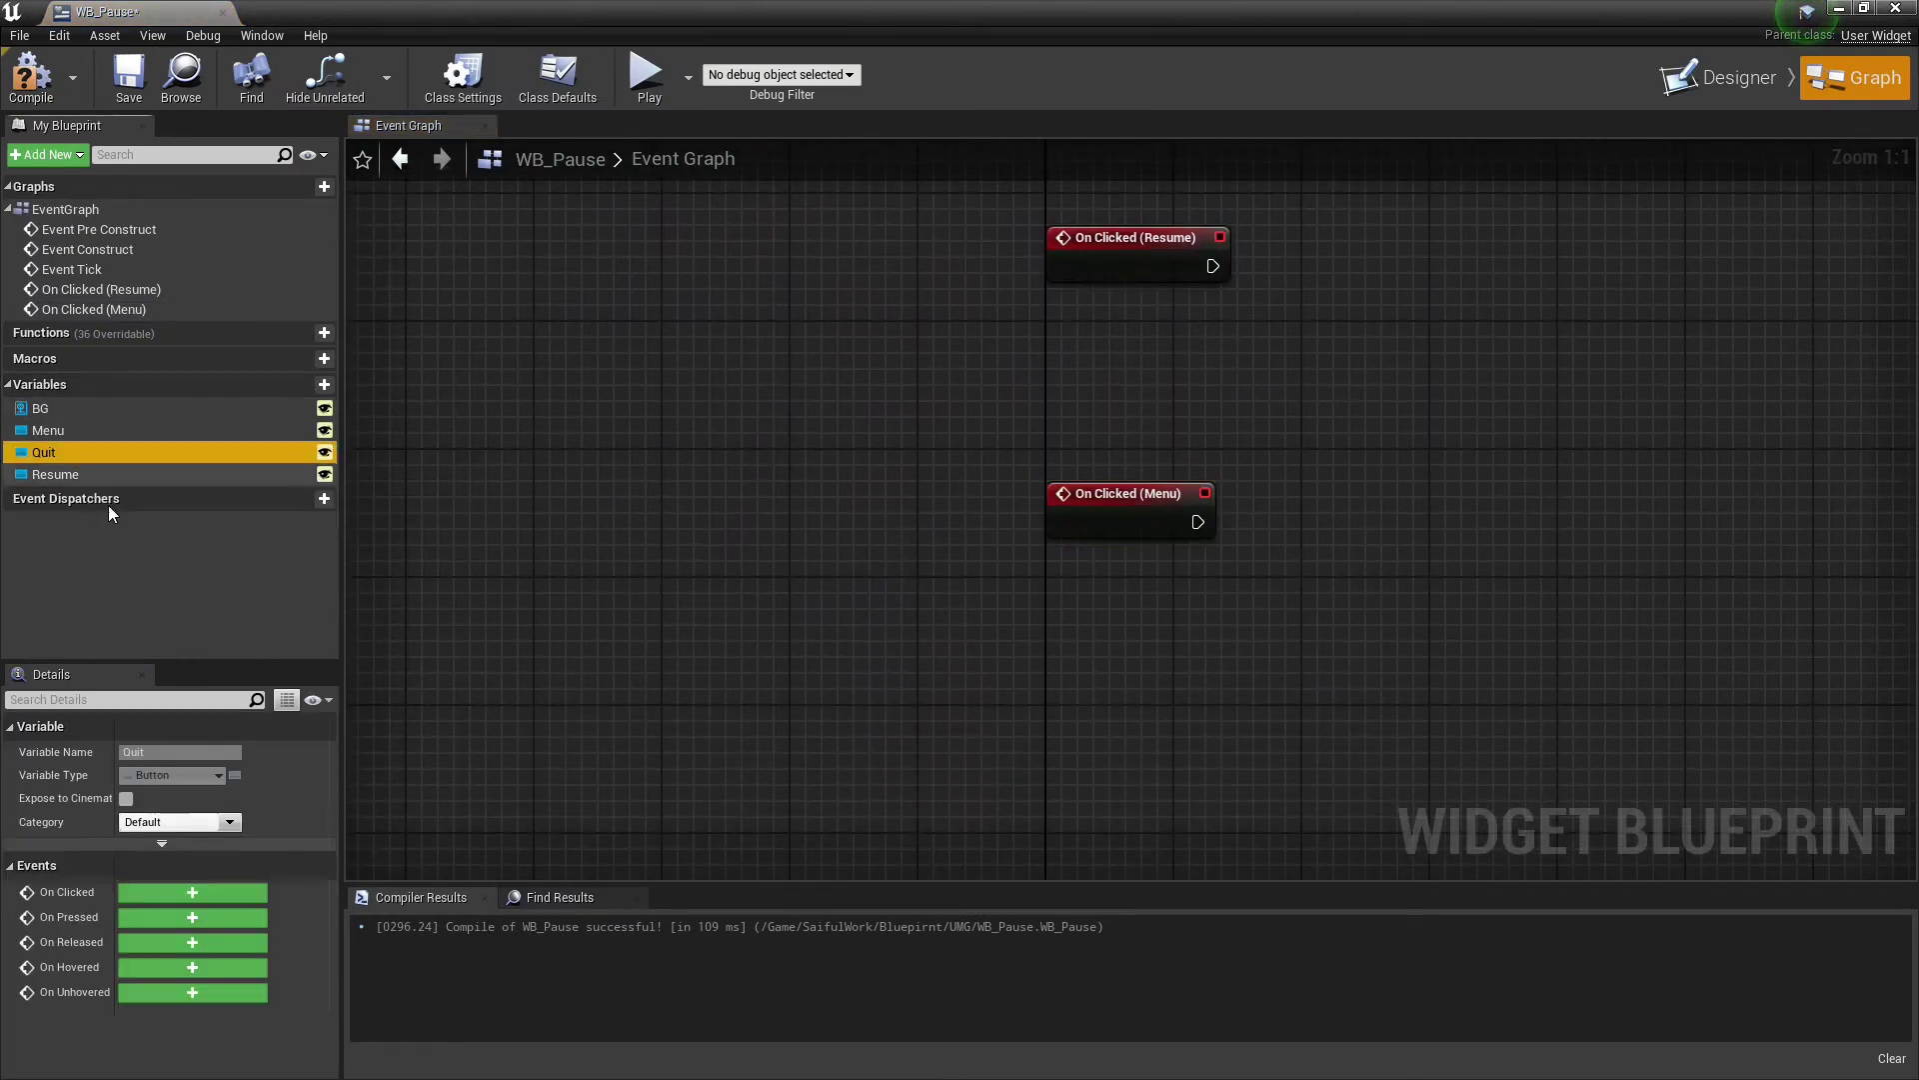
{"action": "left_click", "coordinate": [212, 885]}
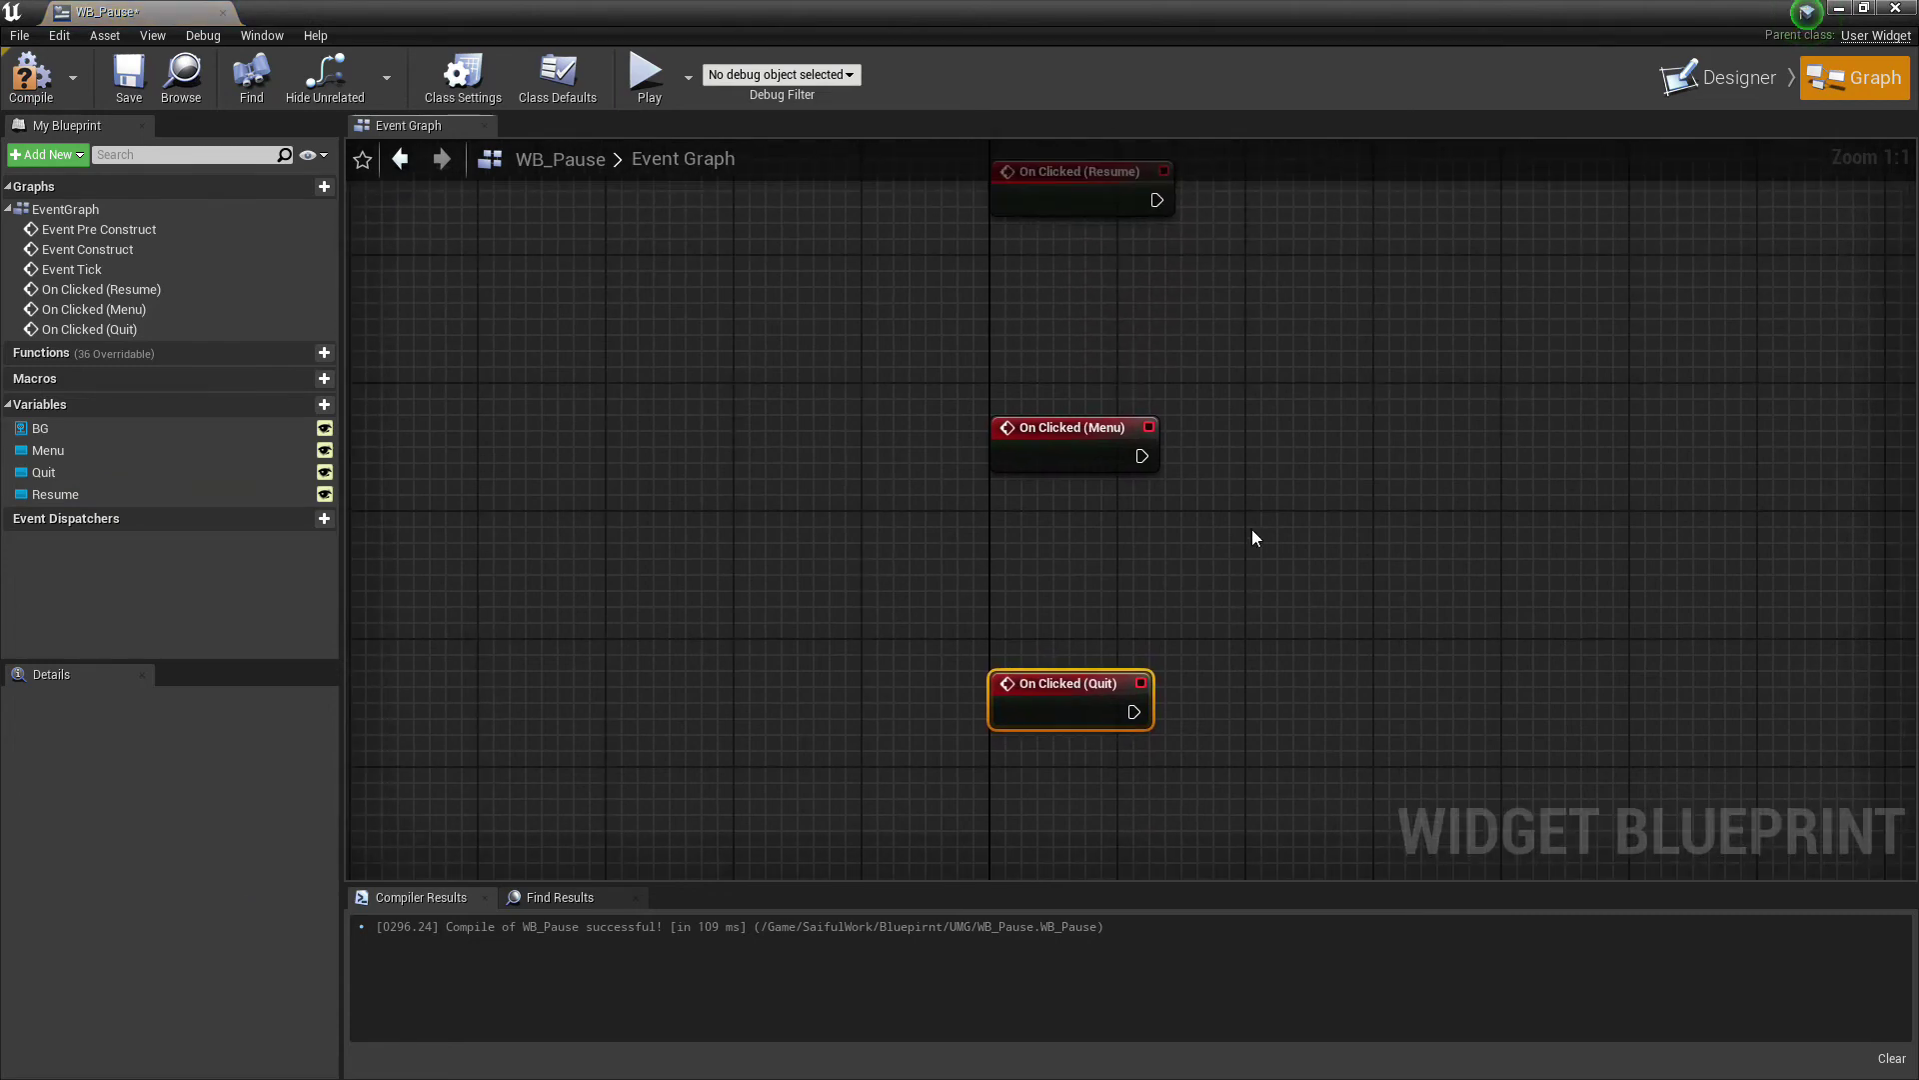
Wire Quit's click to Quit Game fed by Get Owning Player.
{"action": "left_click_drag", "start_coordinate": [1045, 646], "coordinate": [1171, 638]}
{"action": "type", "text": "qu"}
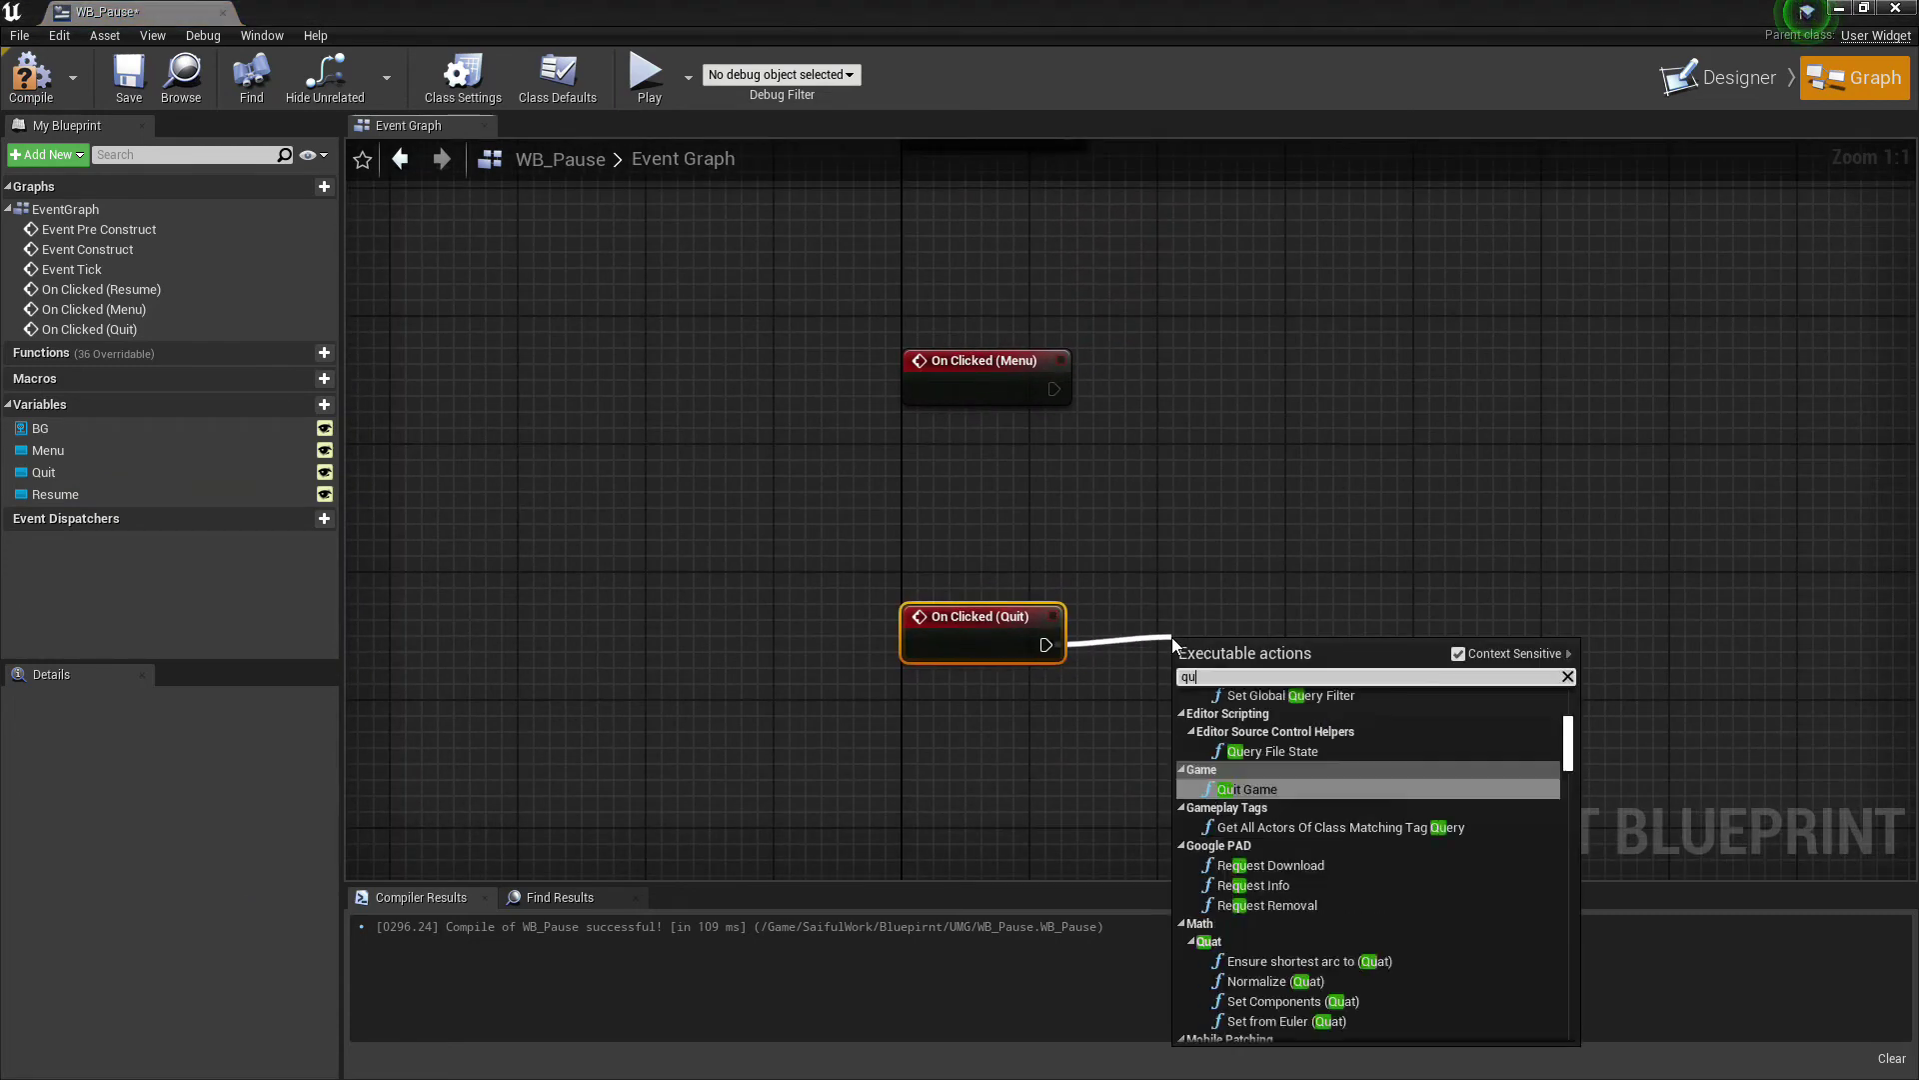
{"action": "type", "text": "it"}
{"action": "key", "text": "Return"}
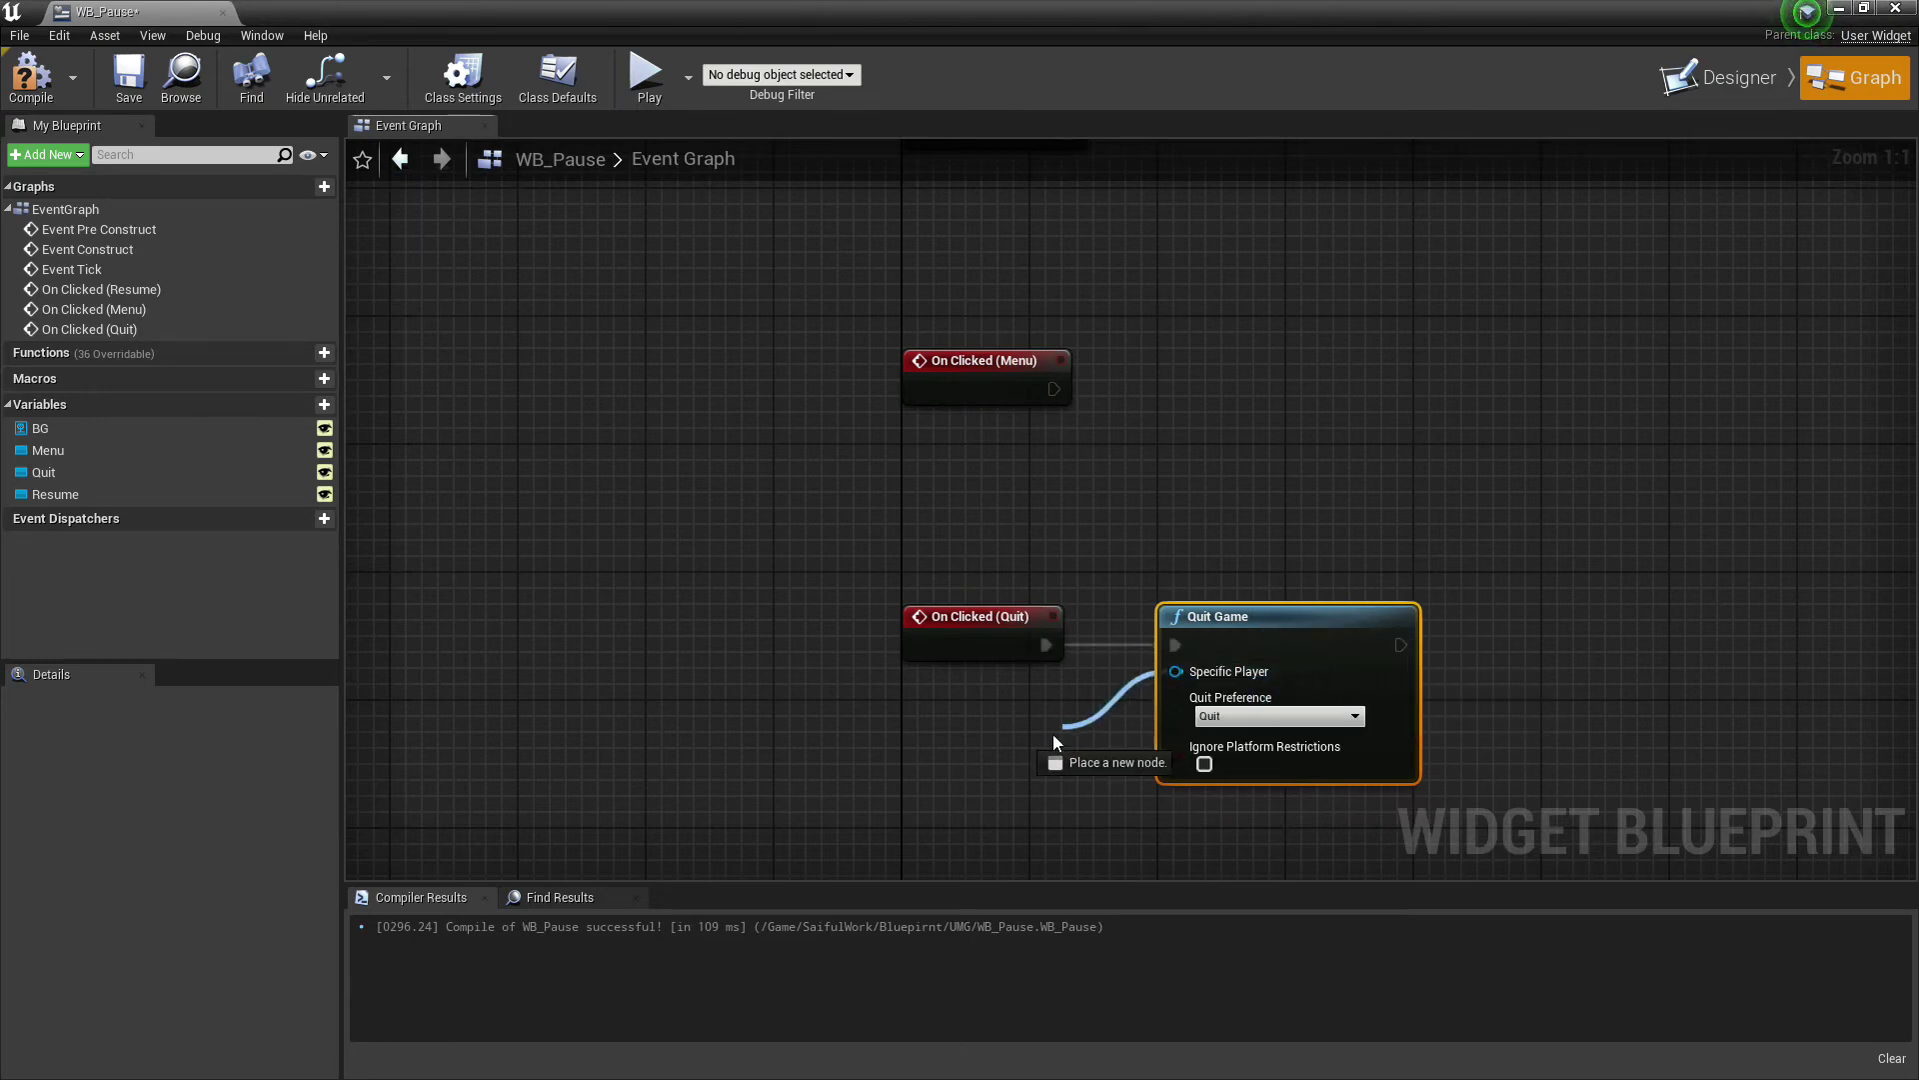
{"action": "mouse_move", "coordinate": [1176, 671]}
{"action": "left_mouse_down"}
{"action": "mouse_move", "coordinate": [1043, 743]}
{"action": "mouse_move", "coordinate": [840, 683]}
{"action": "left_mouse_up"}
{"action": "type", "text": "owning"}
{"action": "key", "text": "Return"}
{"action": "right_click_drag", "start_coordinate": [1109, 457], "coordinate": [1046, 630]}
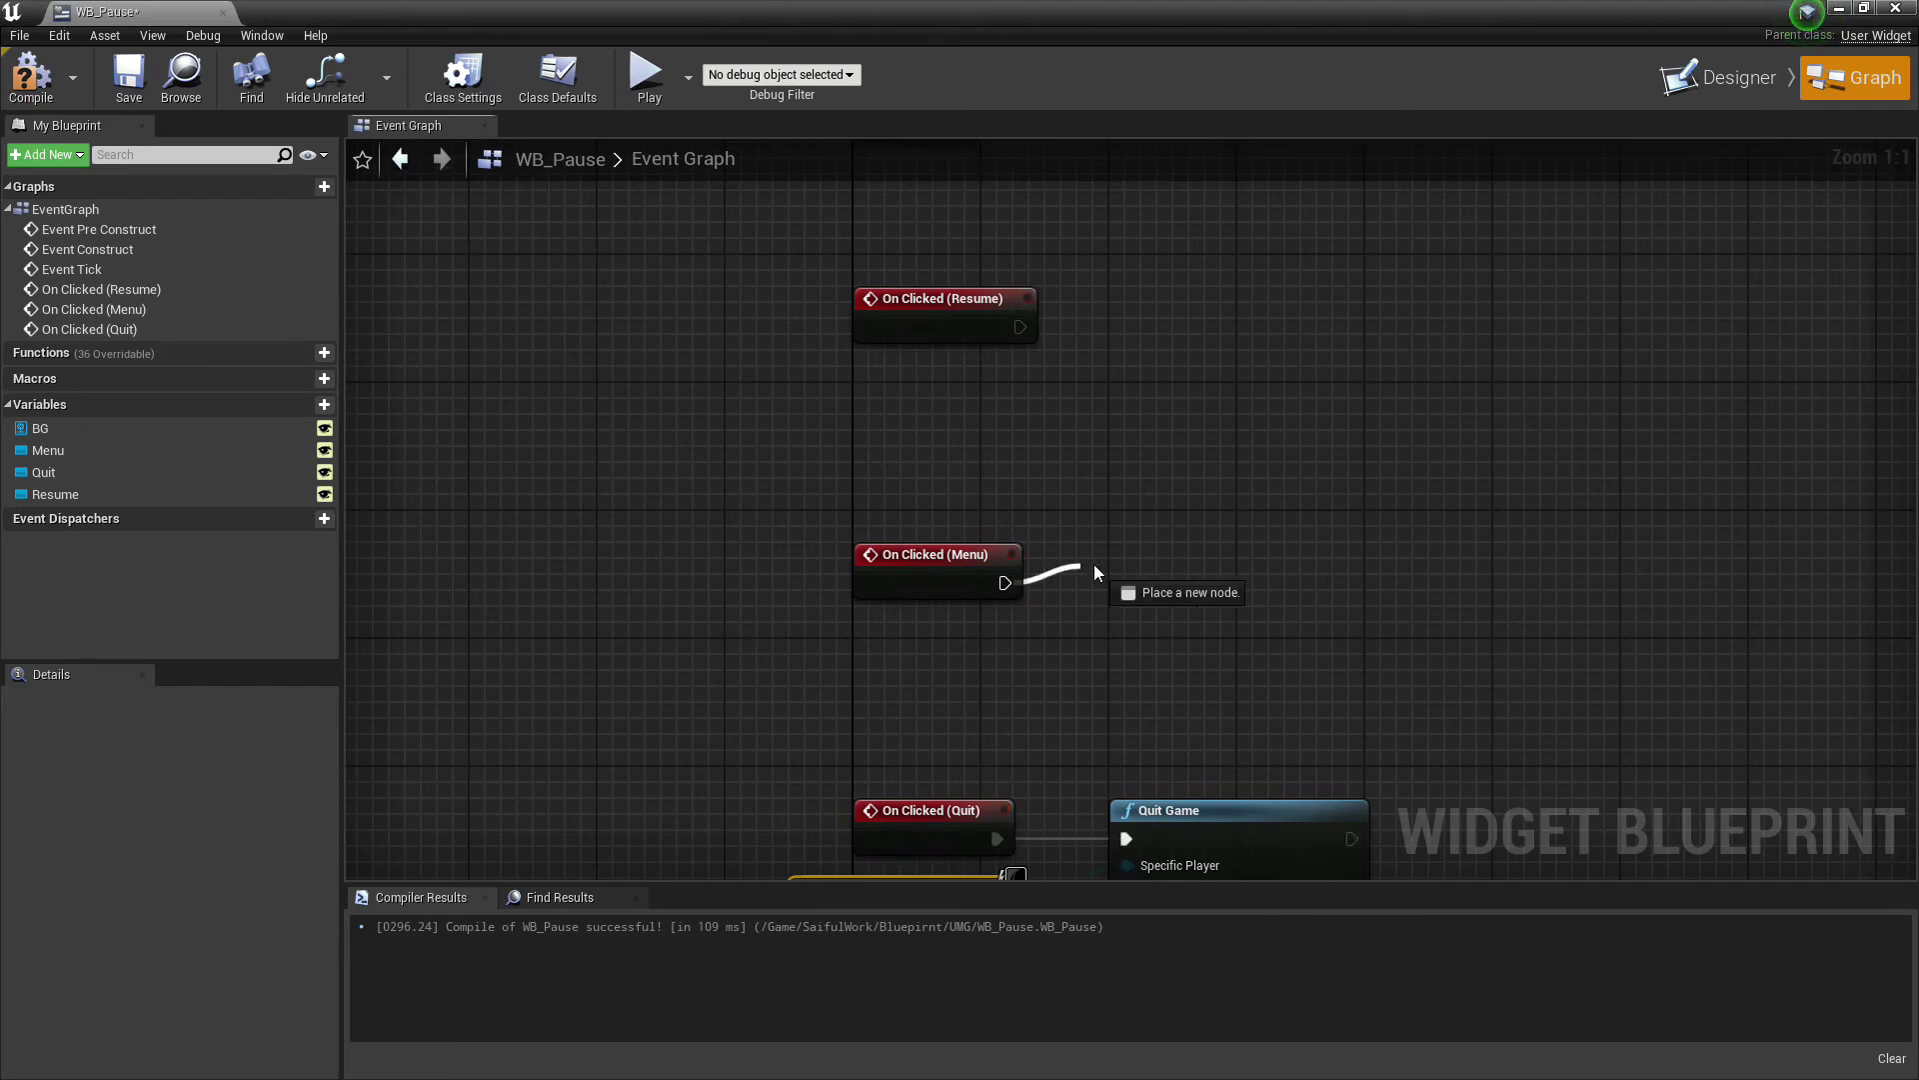
Wire Menu to Open Level (by Name) and Resume to Set Game Paused then Remove from Parent.
{"action": "left_click_drag", "start_coordinate": [1005, 581], "coordinate": [1148, 556]}
{"action": "type", "text": "open"}
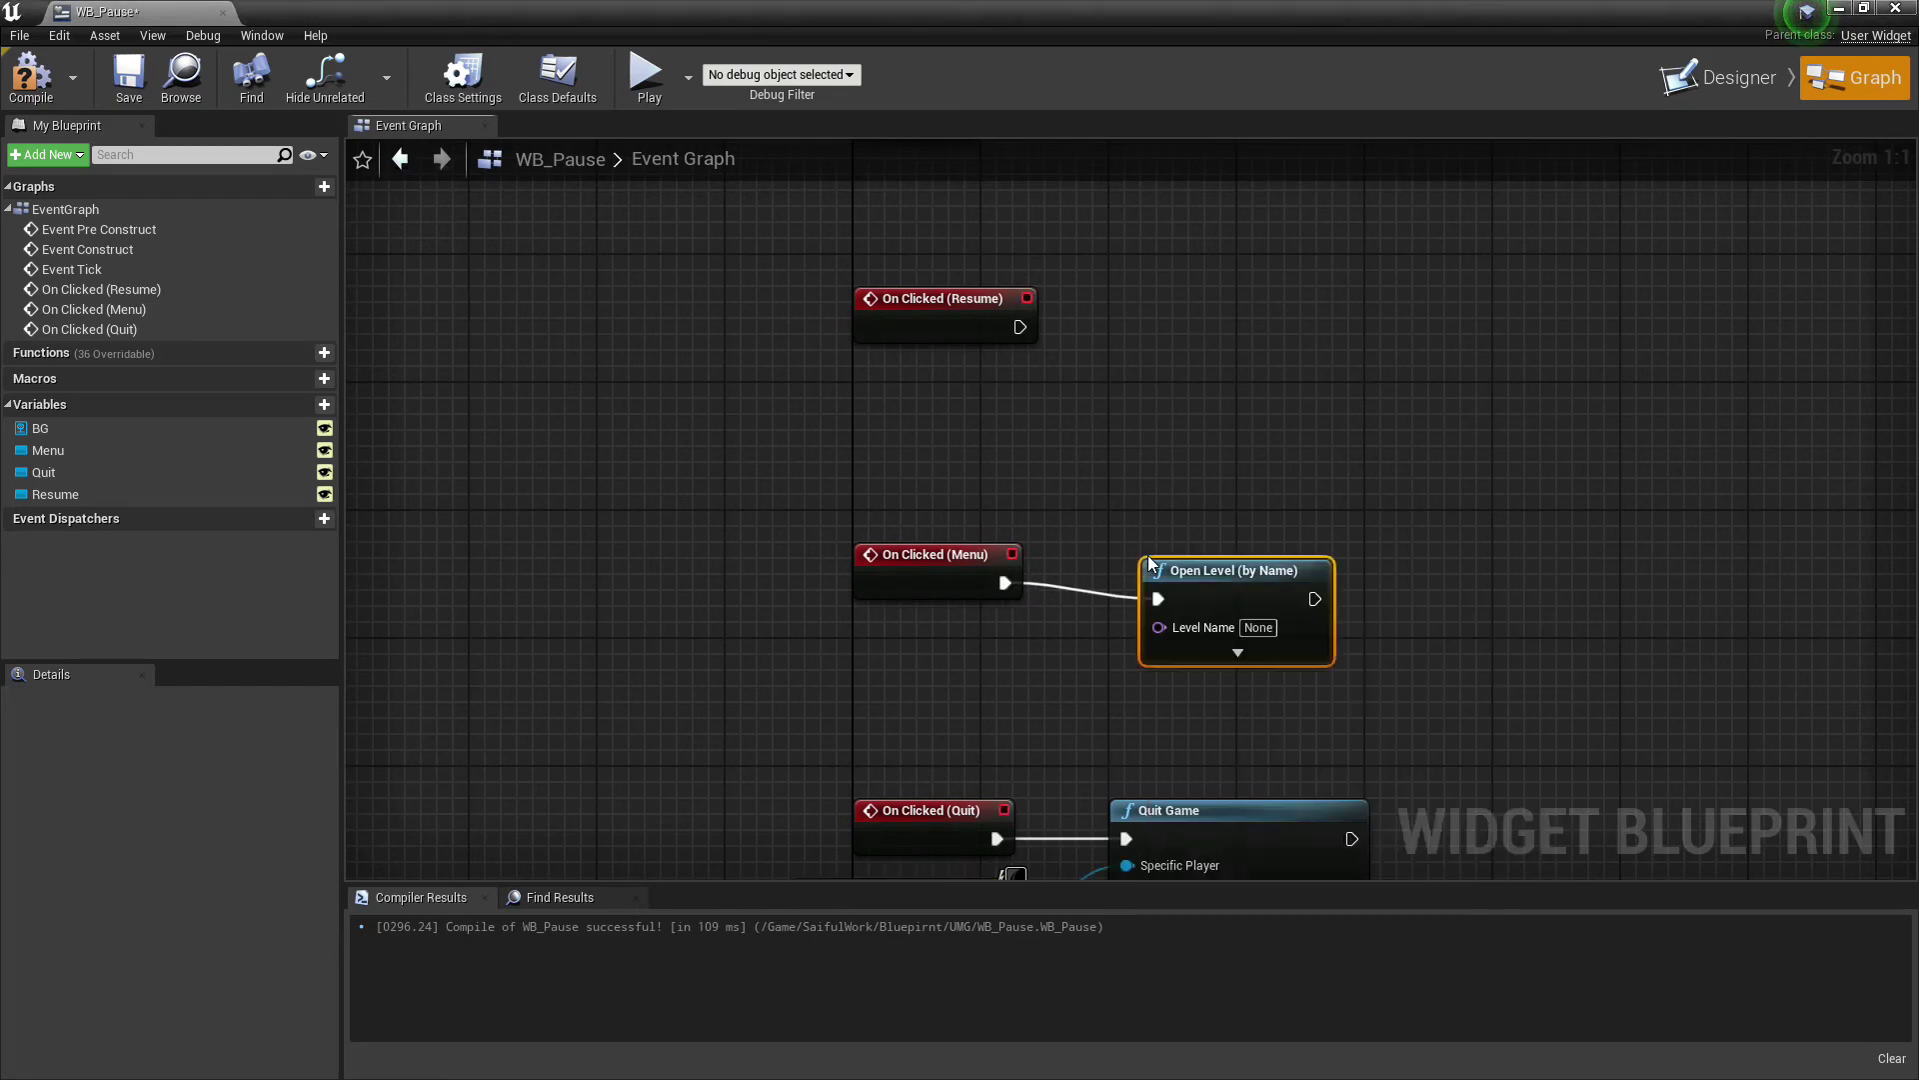
{"action": "key", "text": "q"}
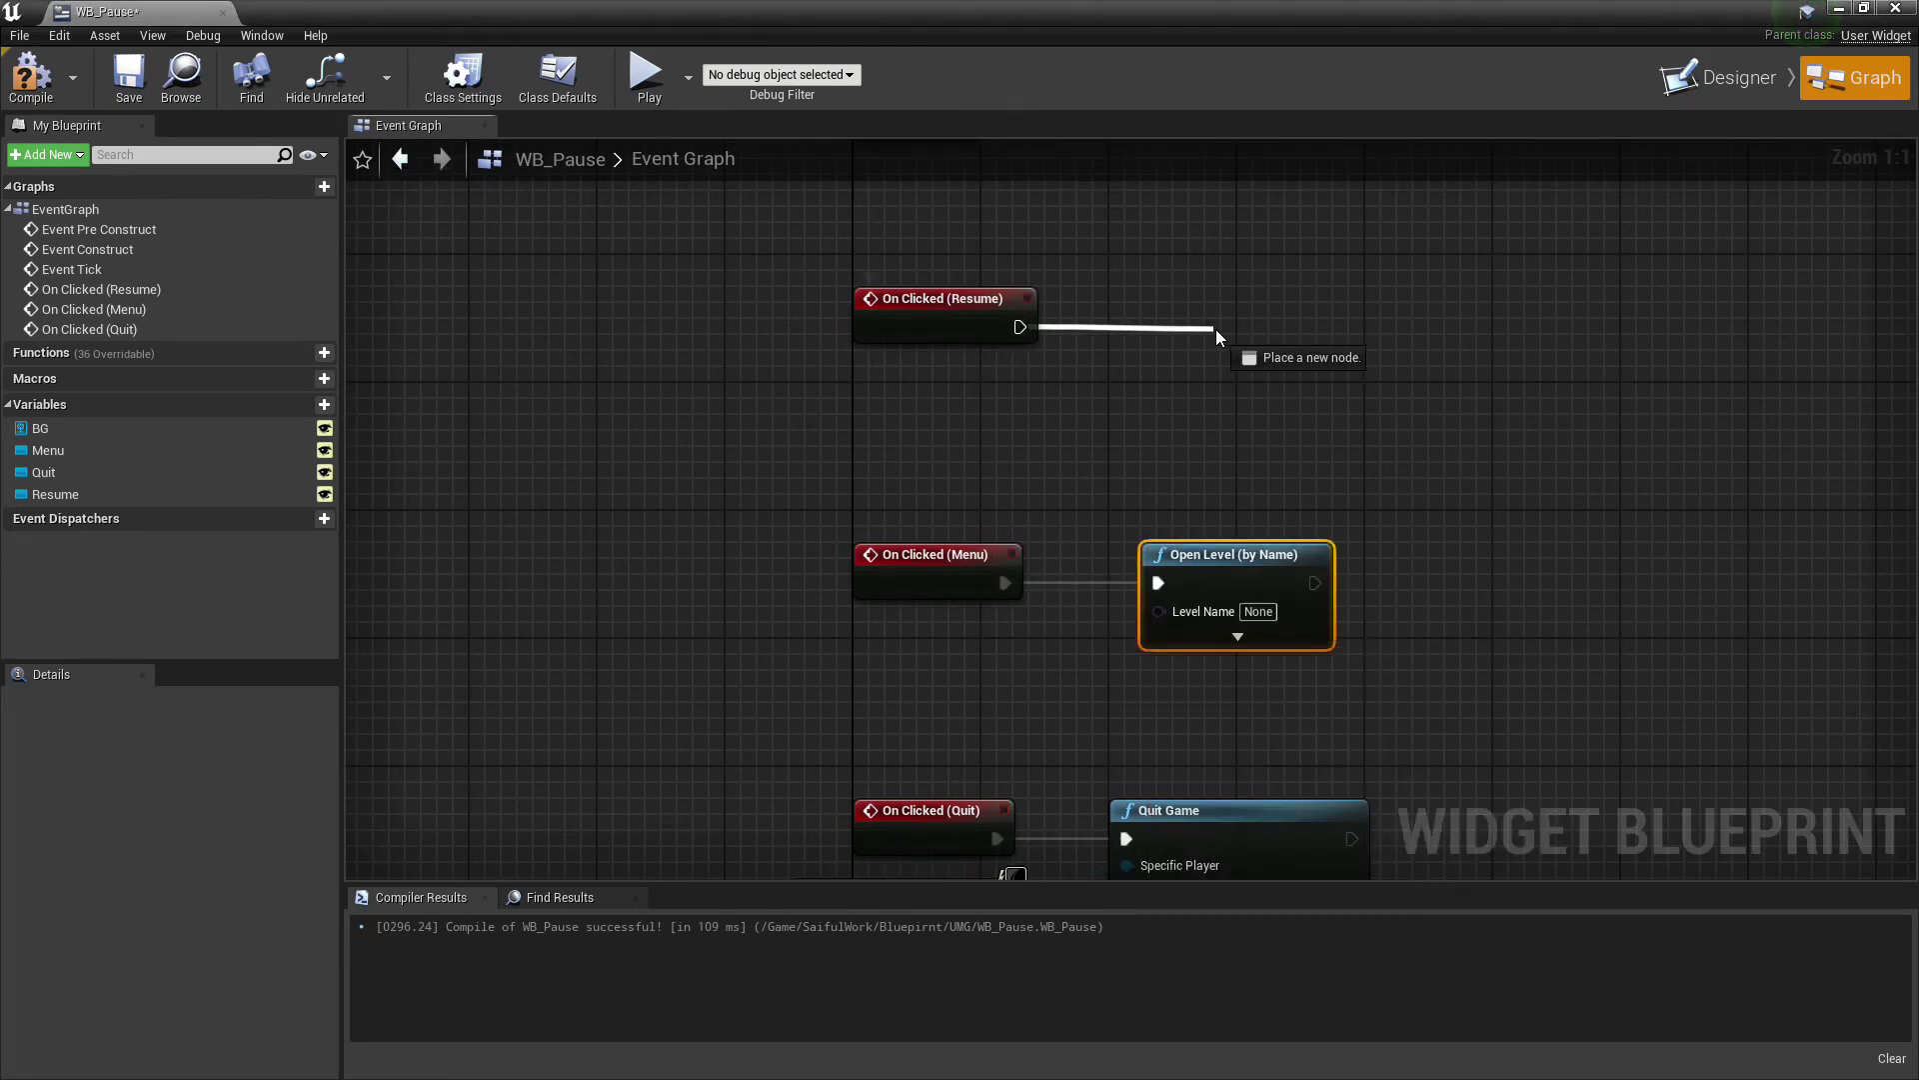
{"action": "left_click_drag", "start_coordinate": [1217, 329], "coordinate": [1217, 329]}
{"action": "type", "text": "set game"}
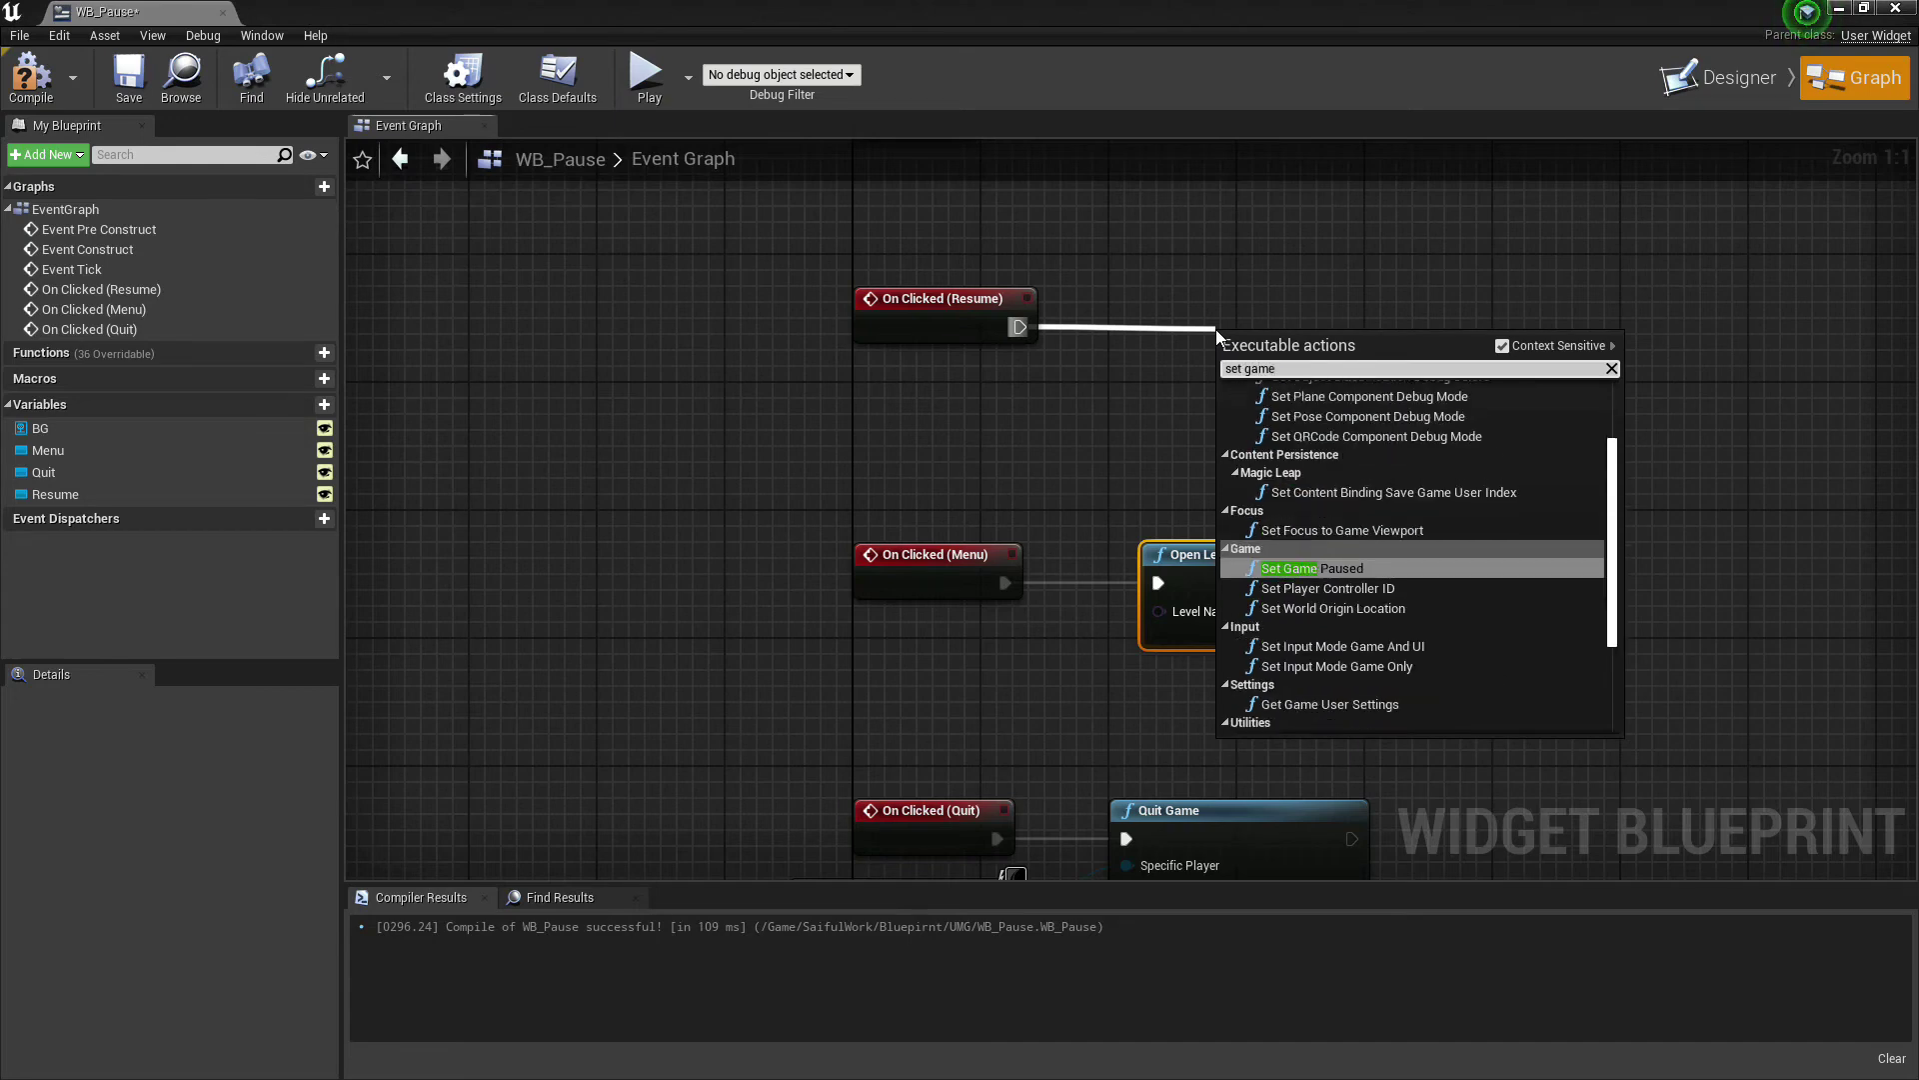
{"action": "key", "text": "Return"}
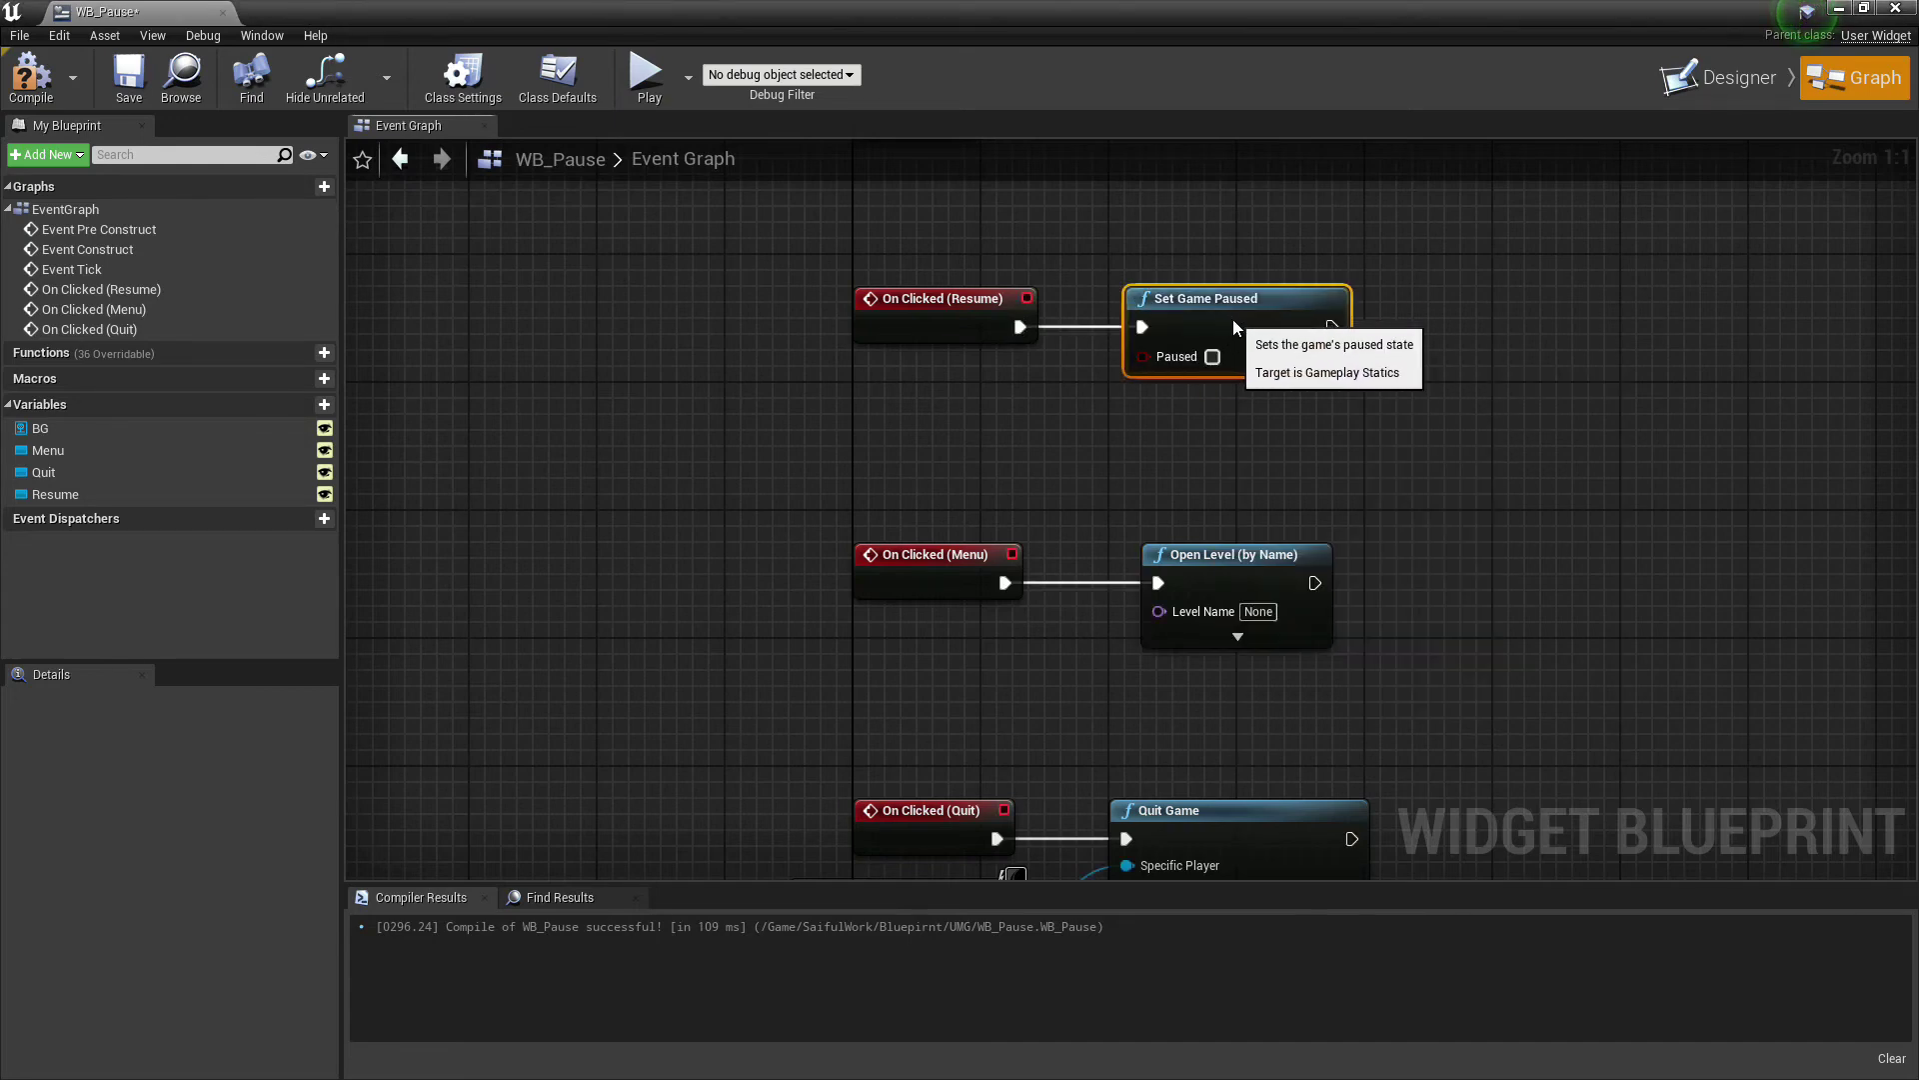
{"action": "left_click_drag", "start_coordinate": [1331, 328], "coordinate": [1446, 325]}
{"action": "type", "text": "remov"}
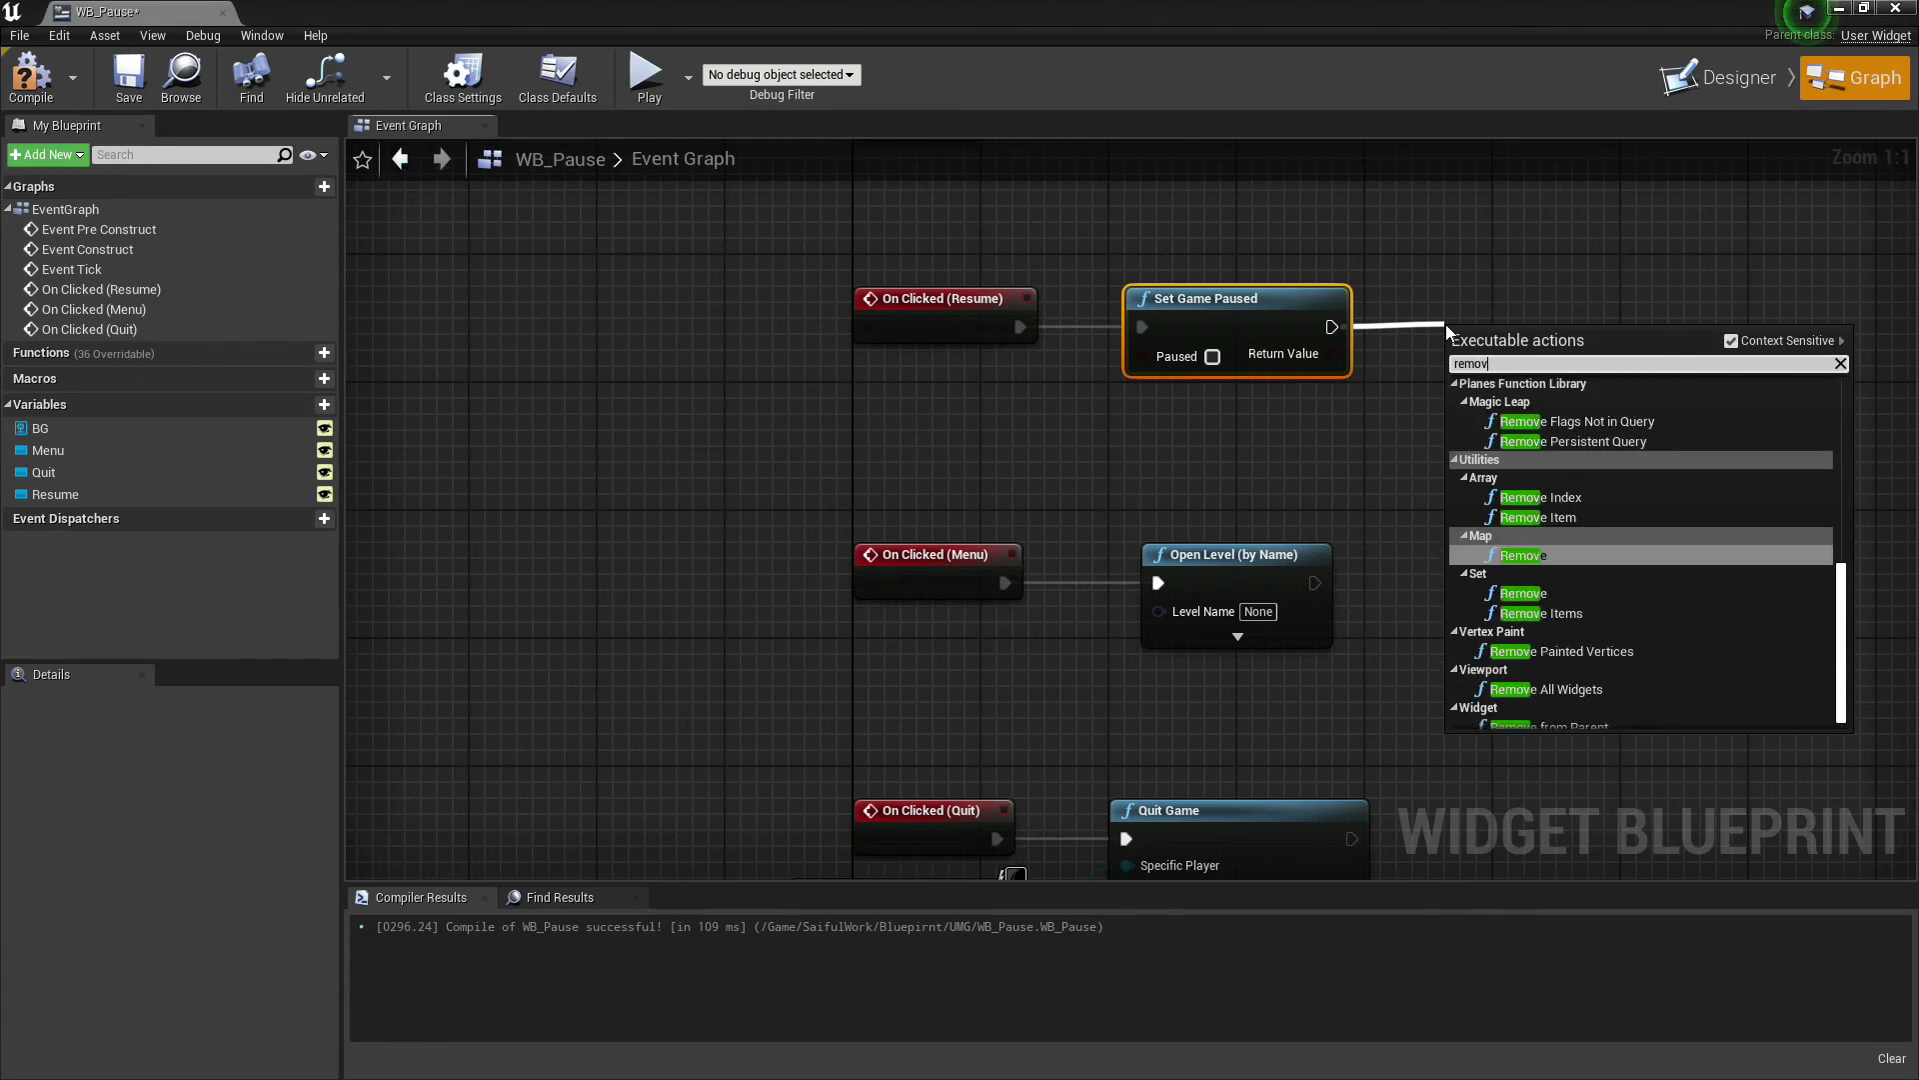
{"action": "type", "text": "e f"}
{"action": "key", "text": "Return"}
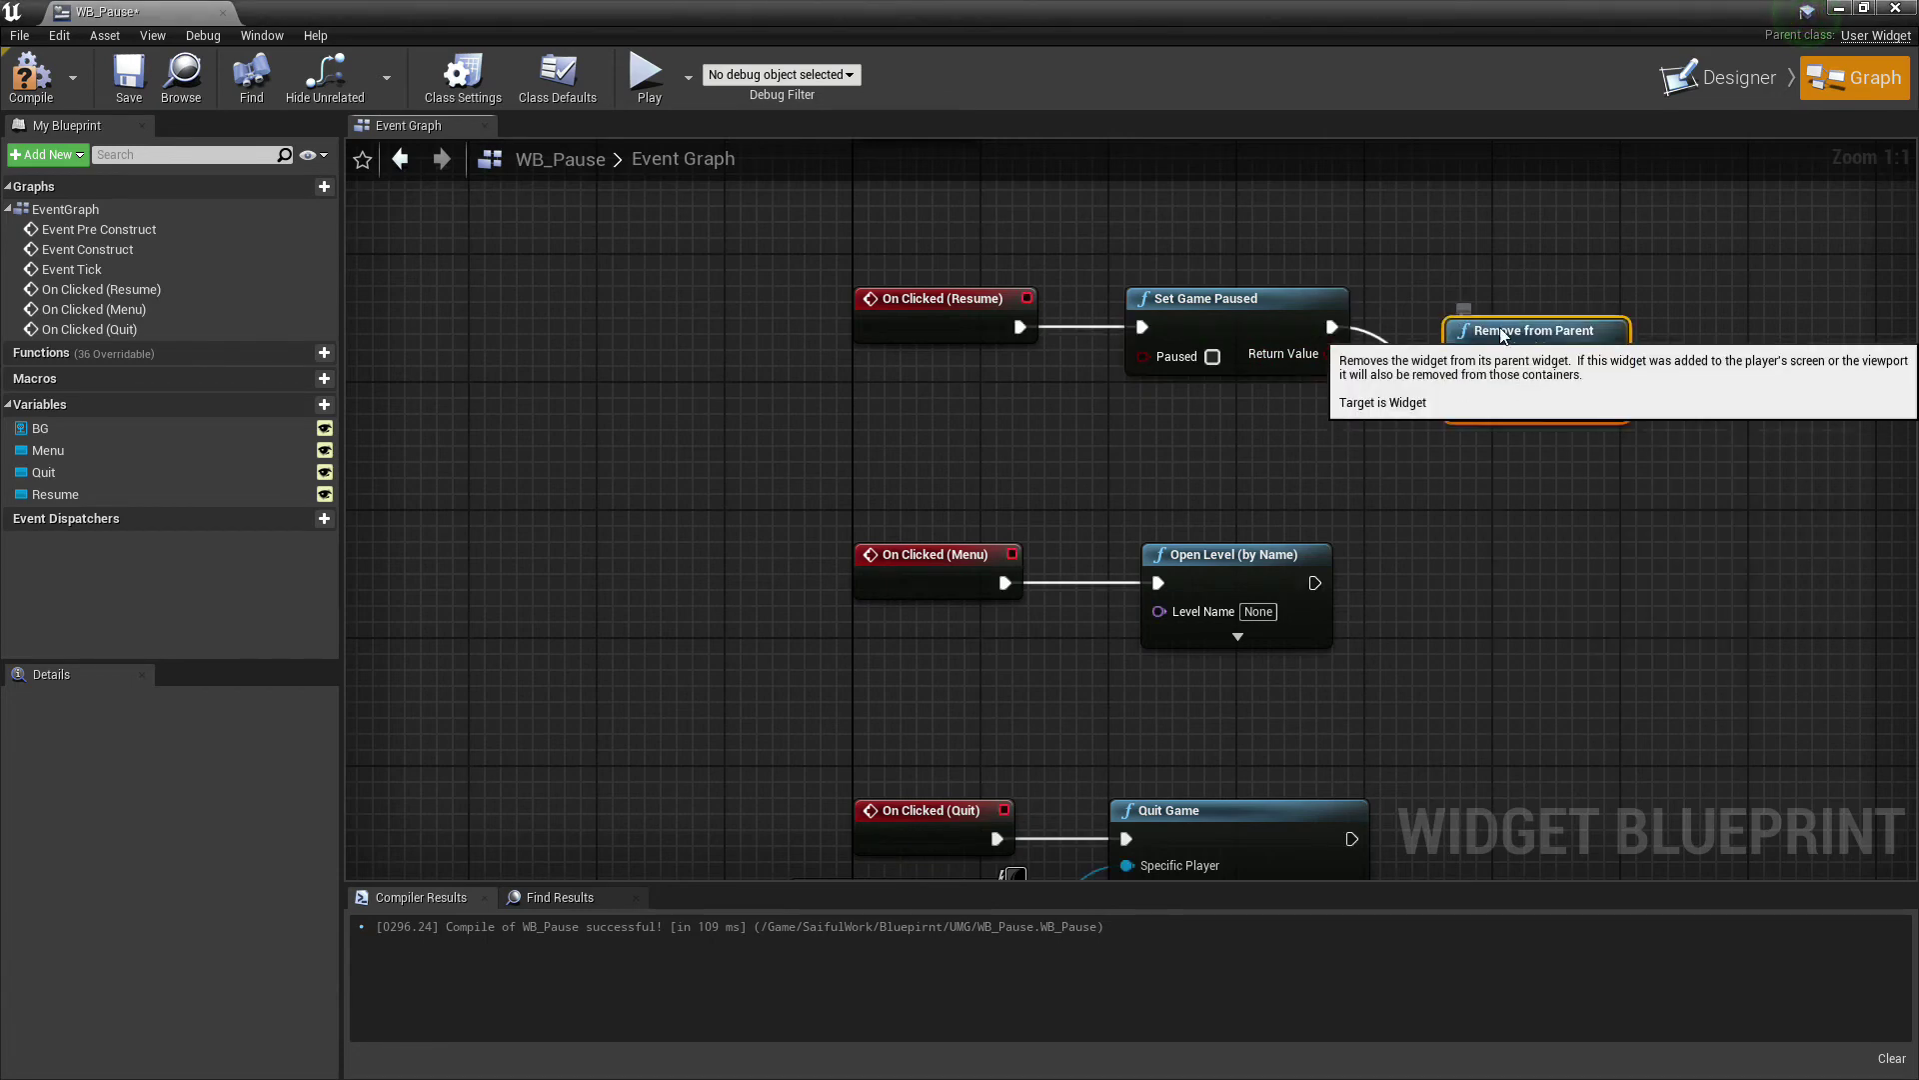
Save the widget, copy the Menu level's name and set it as Open Level's Level Name.
{"action": "left_click", "coordinate": [1293, 571]}
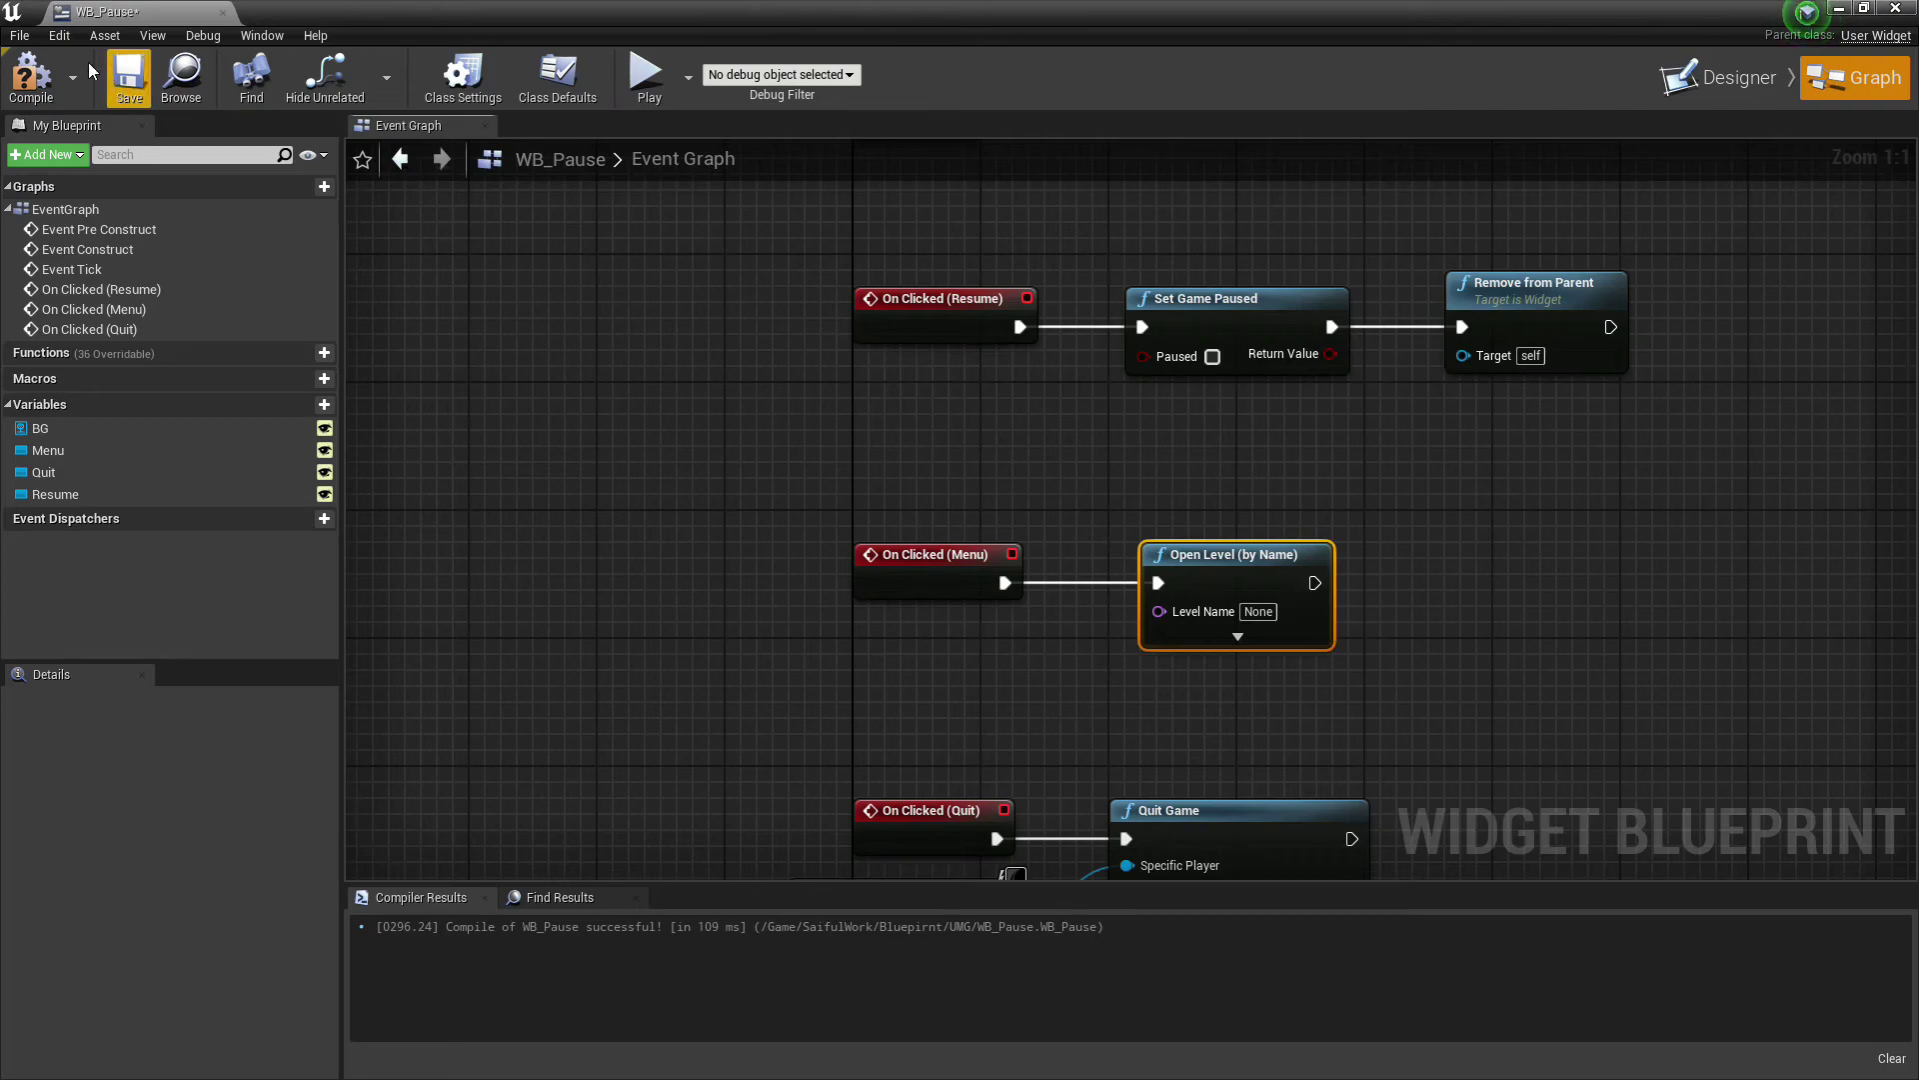
{"action": "left_click", "coordinate": [128, 76]}
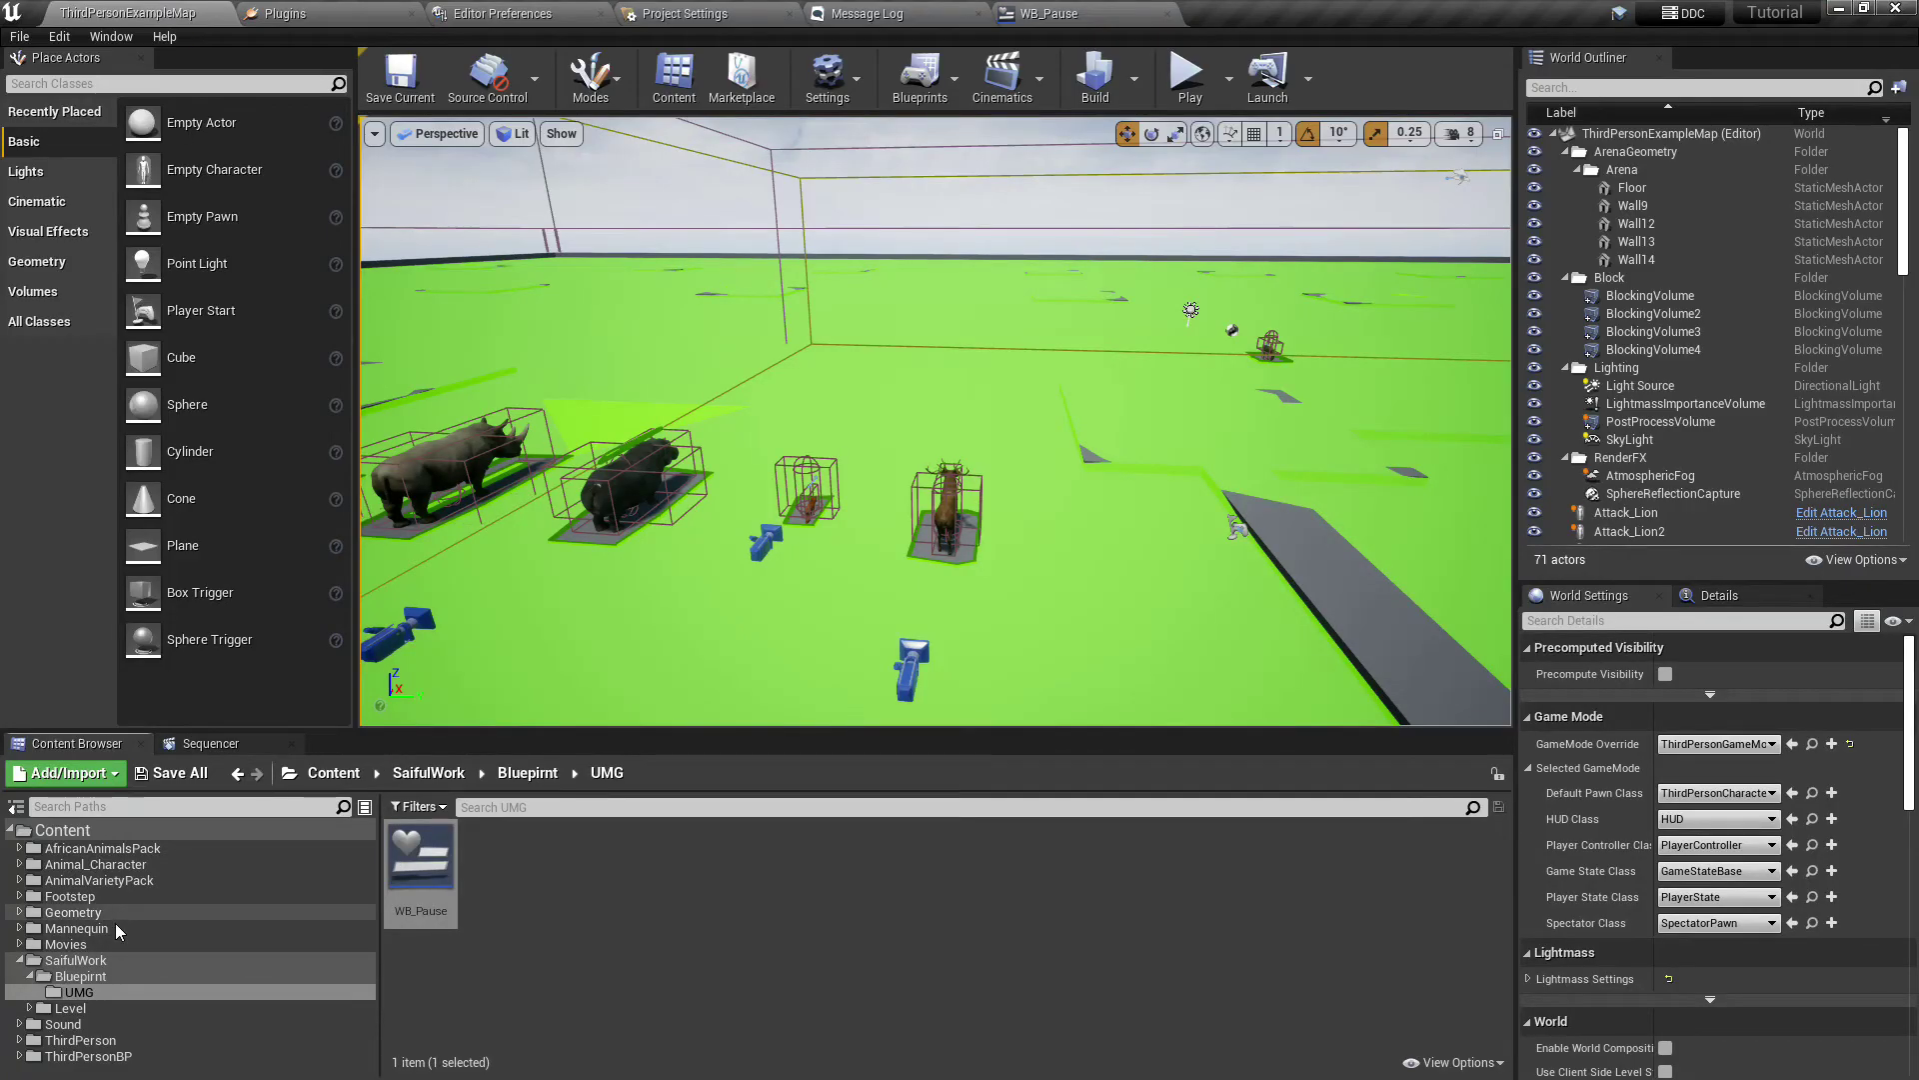
{"action": "left_click", "coordinate": [91, 942]}
{"action": "double_click", "coordinate": [421, 867]}
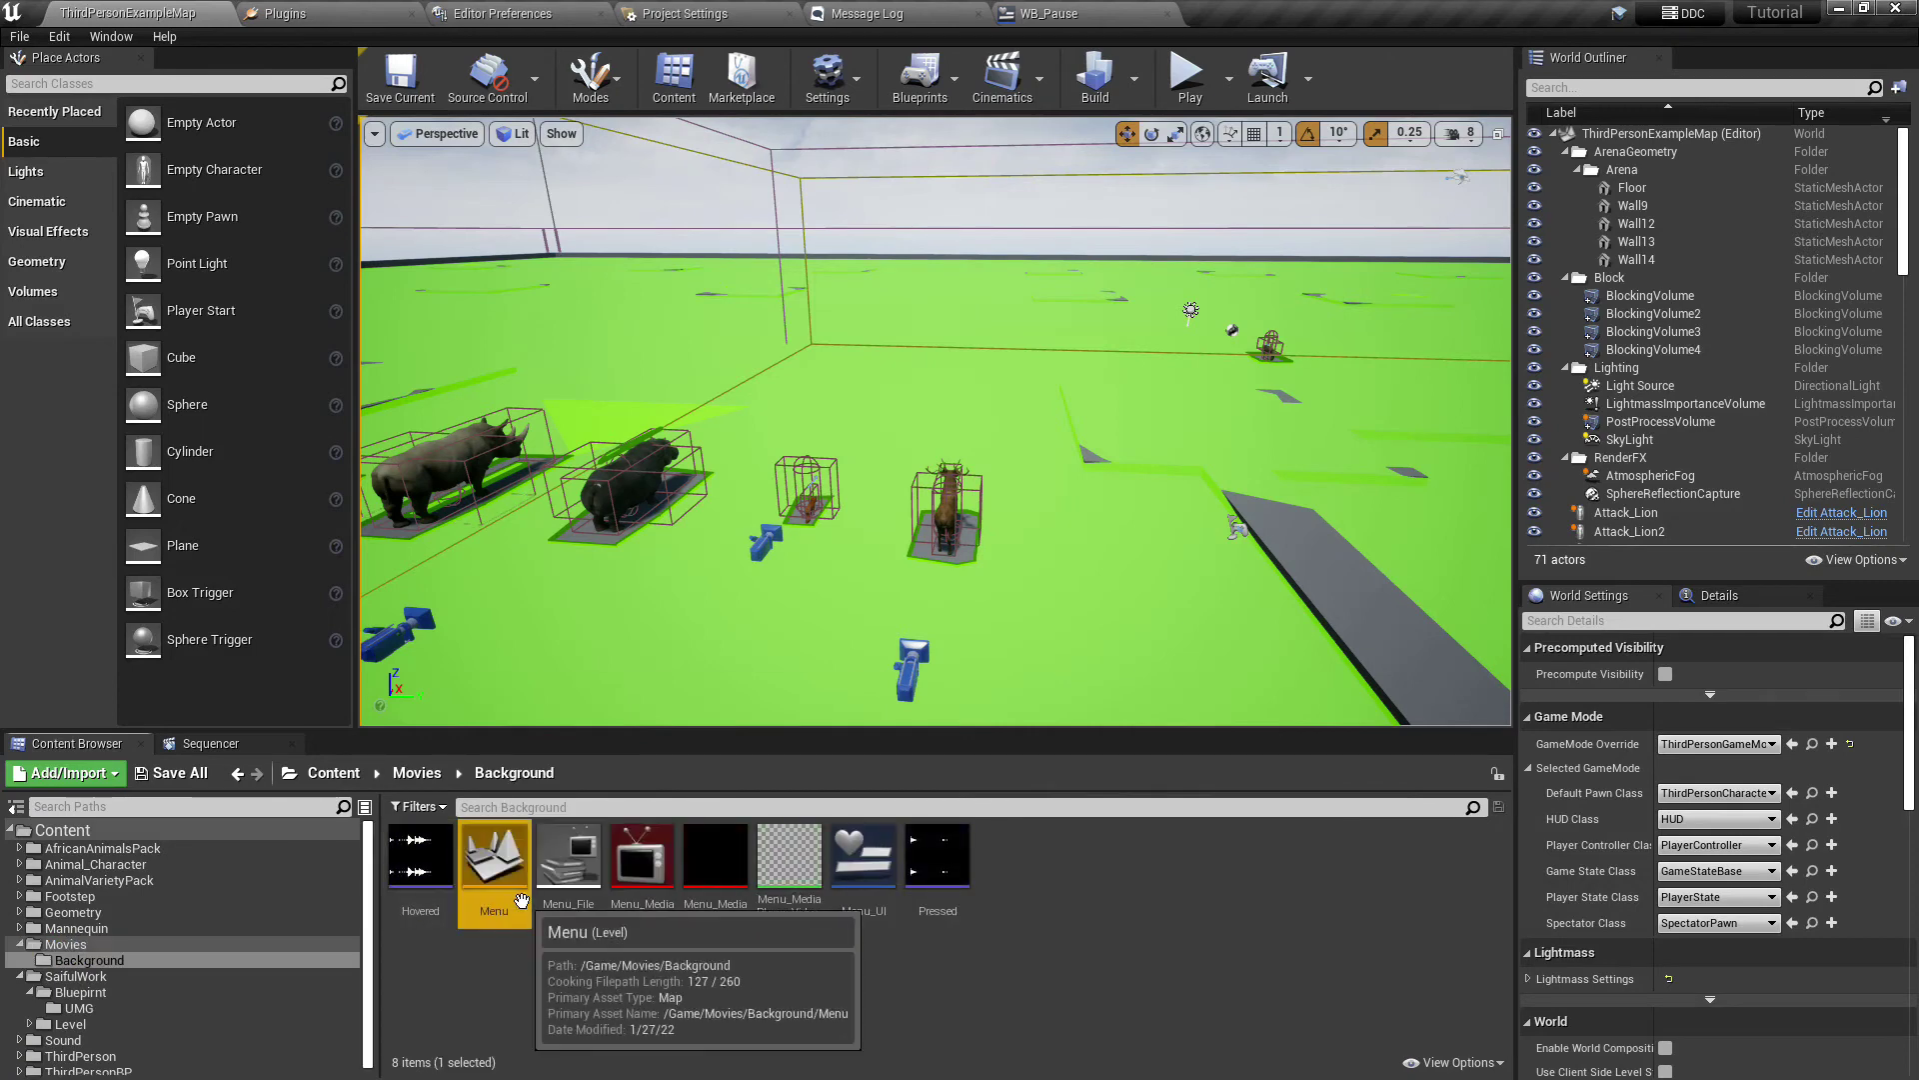
{"action": "left_click", "coordinate": [518, 901]}
{"action": "key", "text": "F2"}
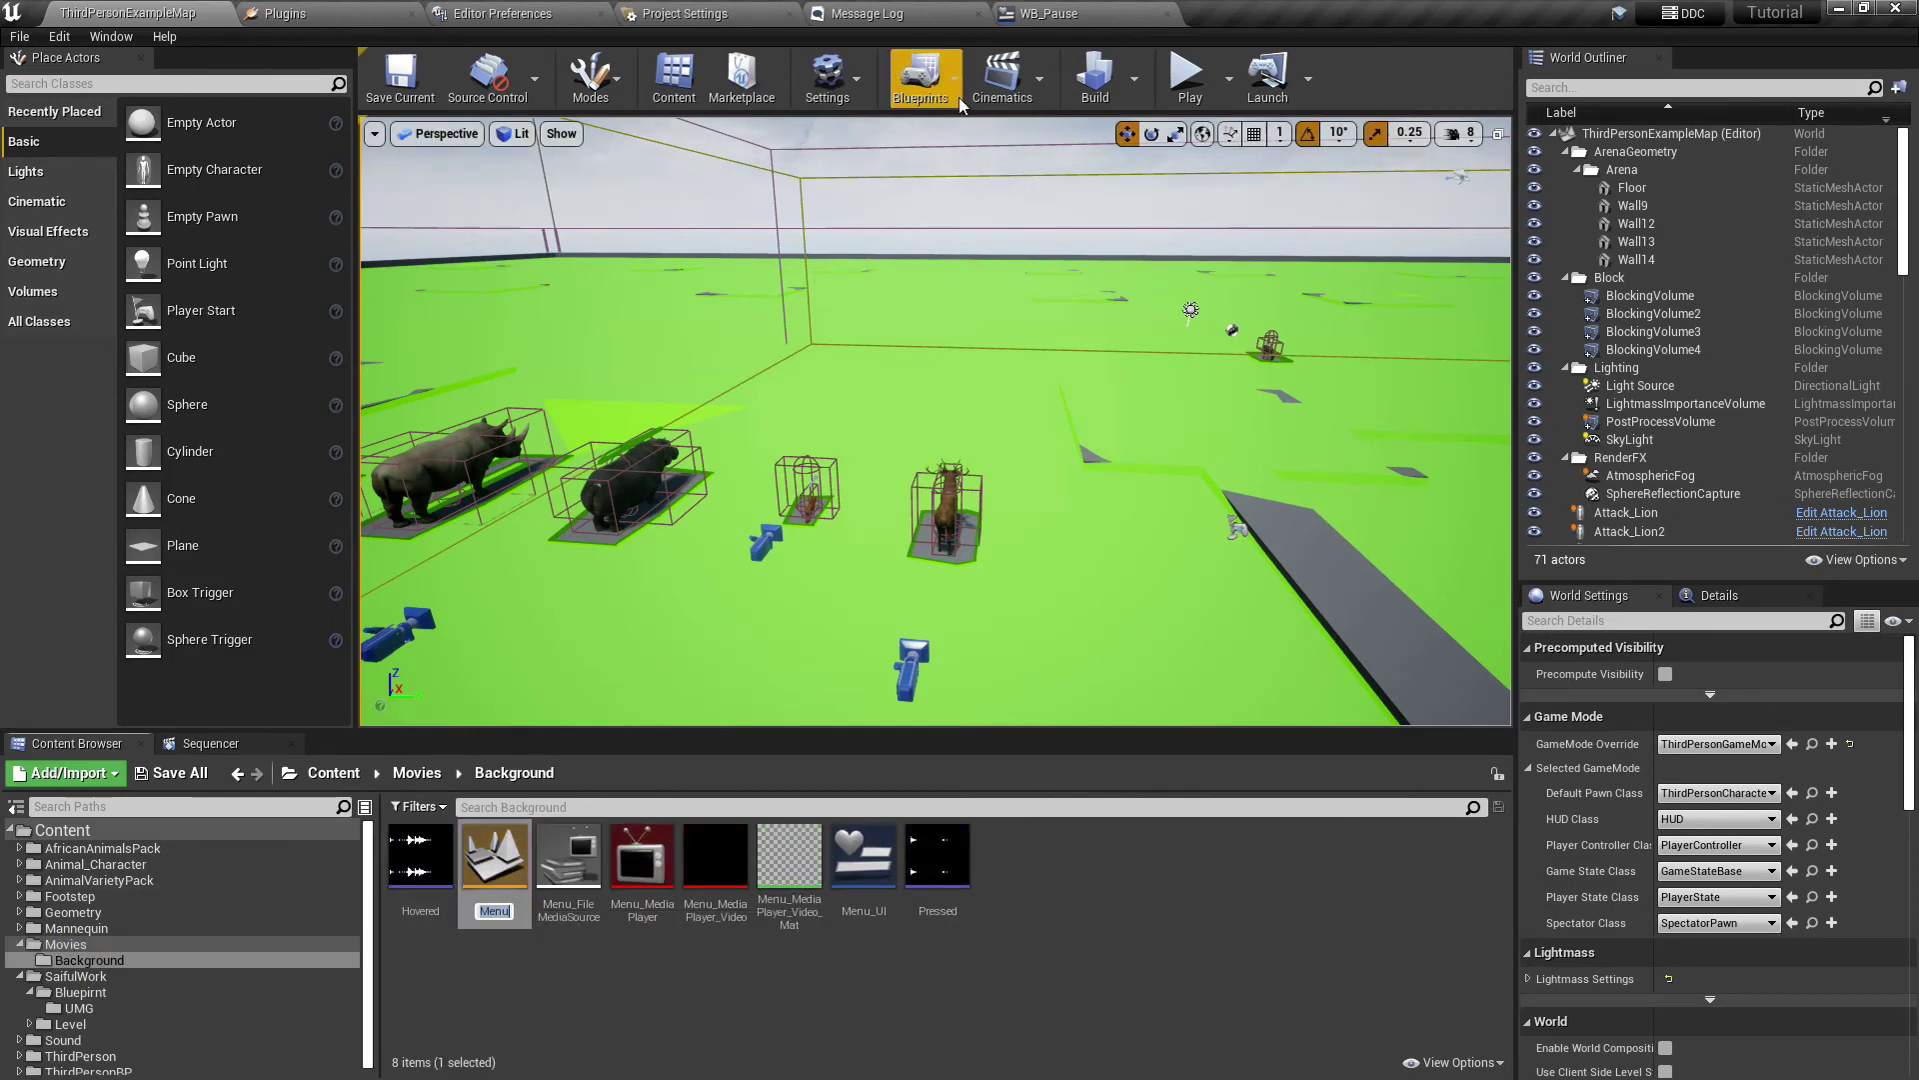
{"action": "left_click", "coordinate": [1077, 11]}
{"action": "left_click", "coordinate": [1250, 613]}
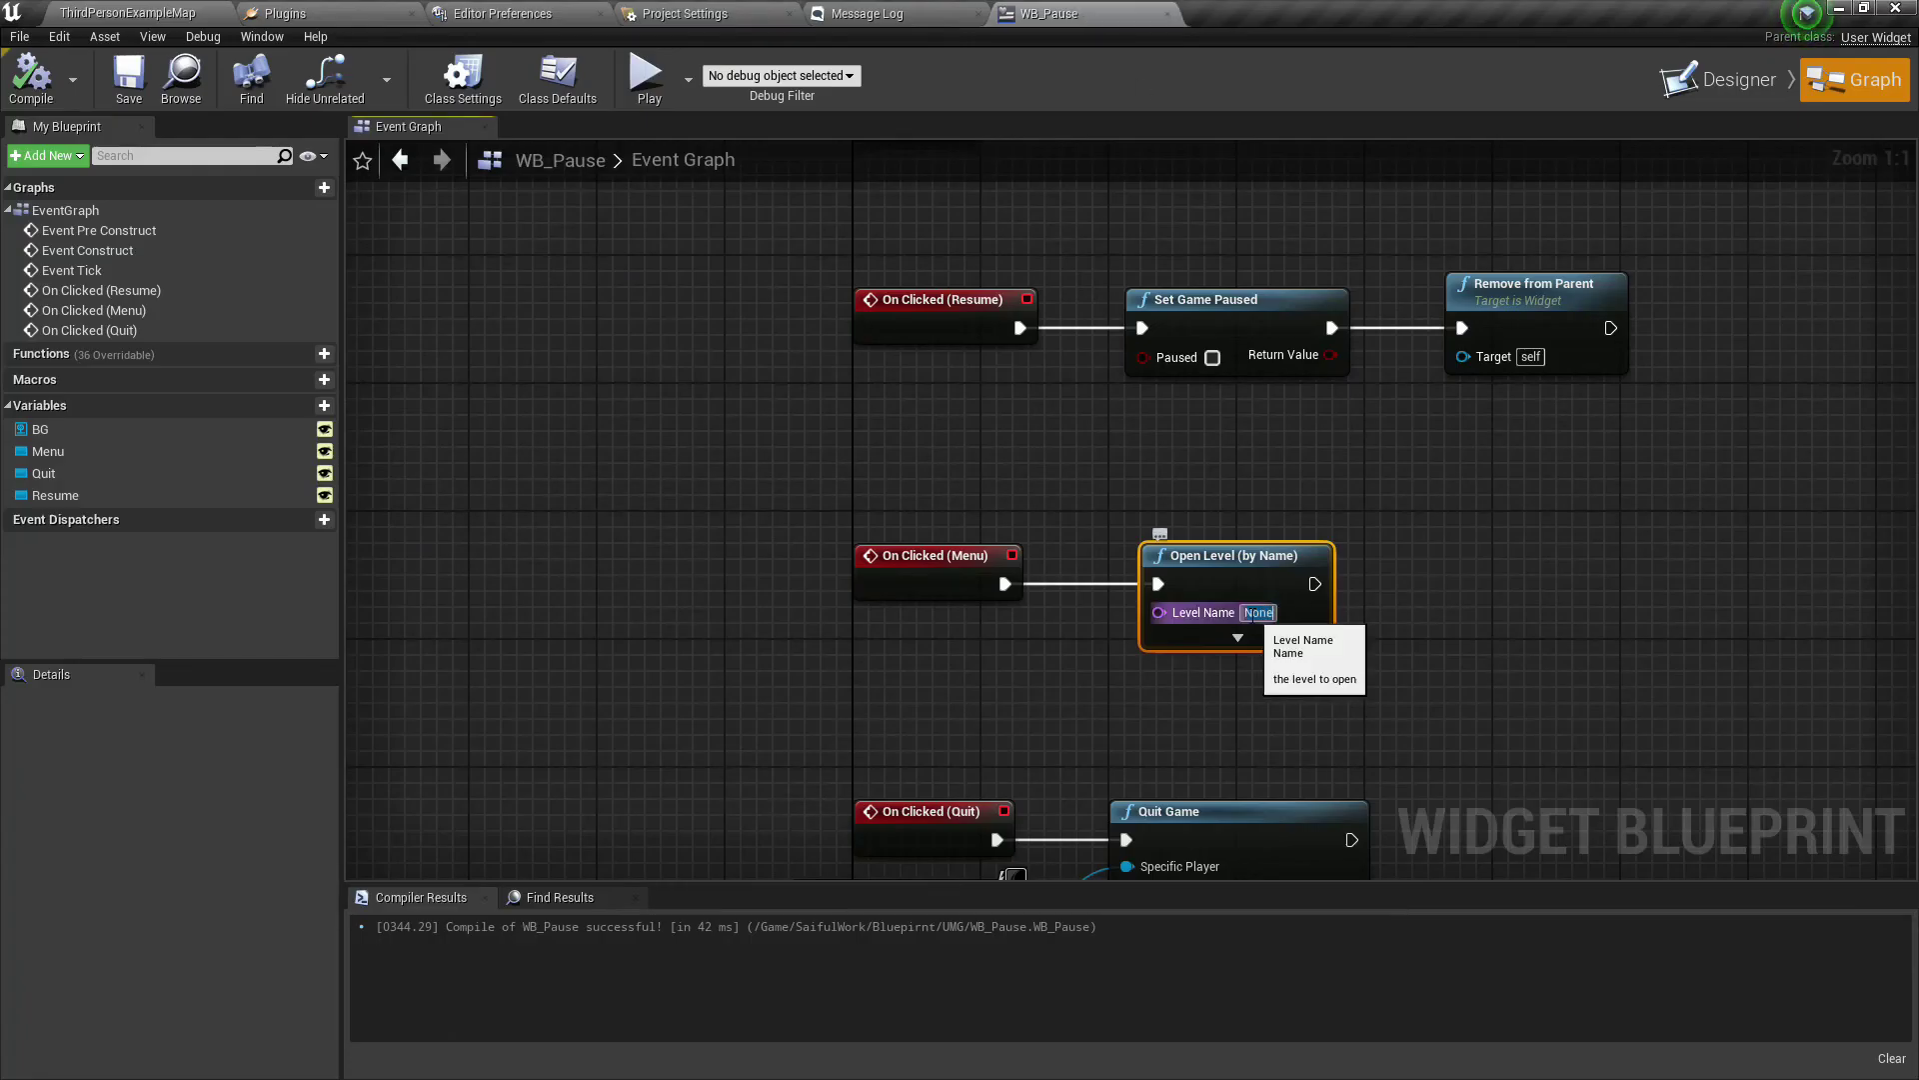
{"action": "left_click", "coordinate": [1340, 397]}
Compile WB_Pause and return to the level editor's Blueprints menu.
{"action": "left_click", "coordinate": [1200, 300]}
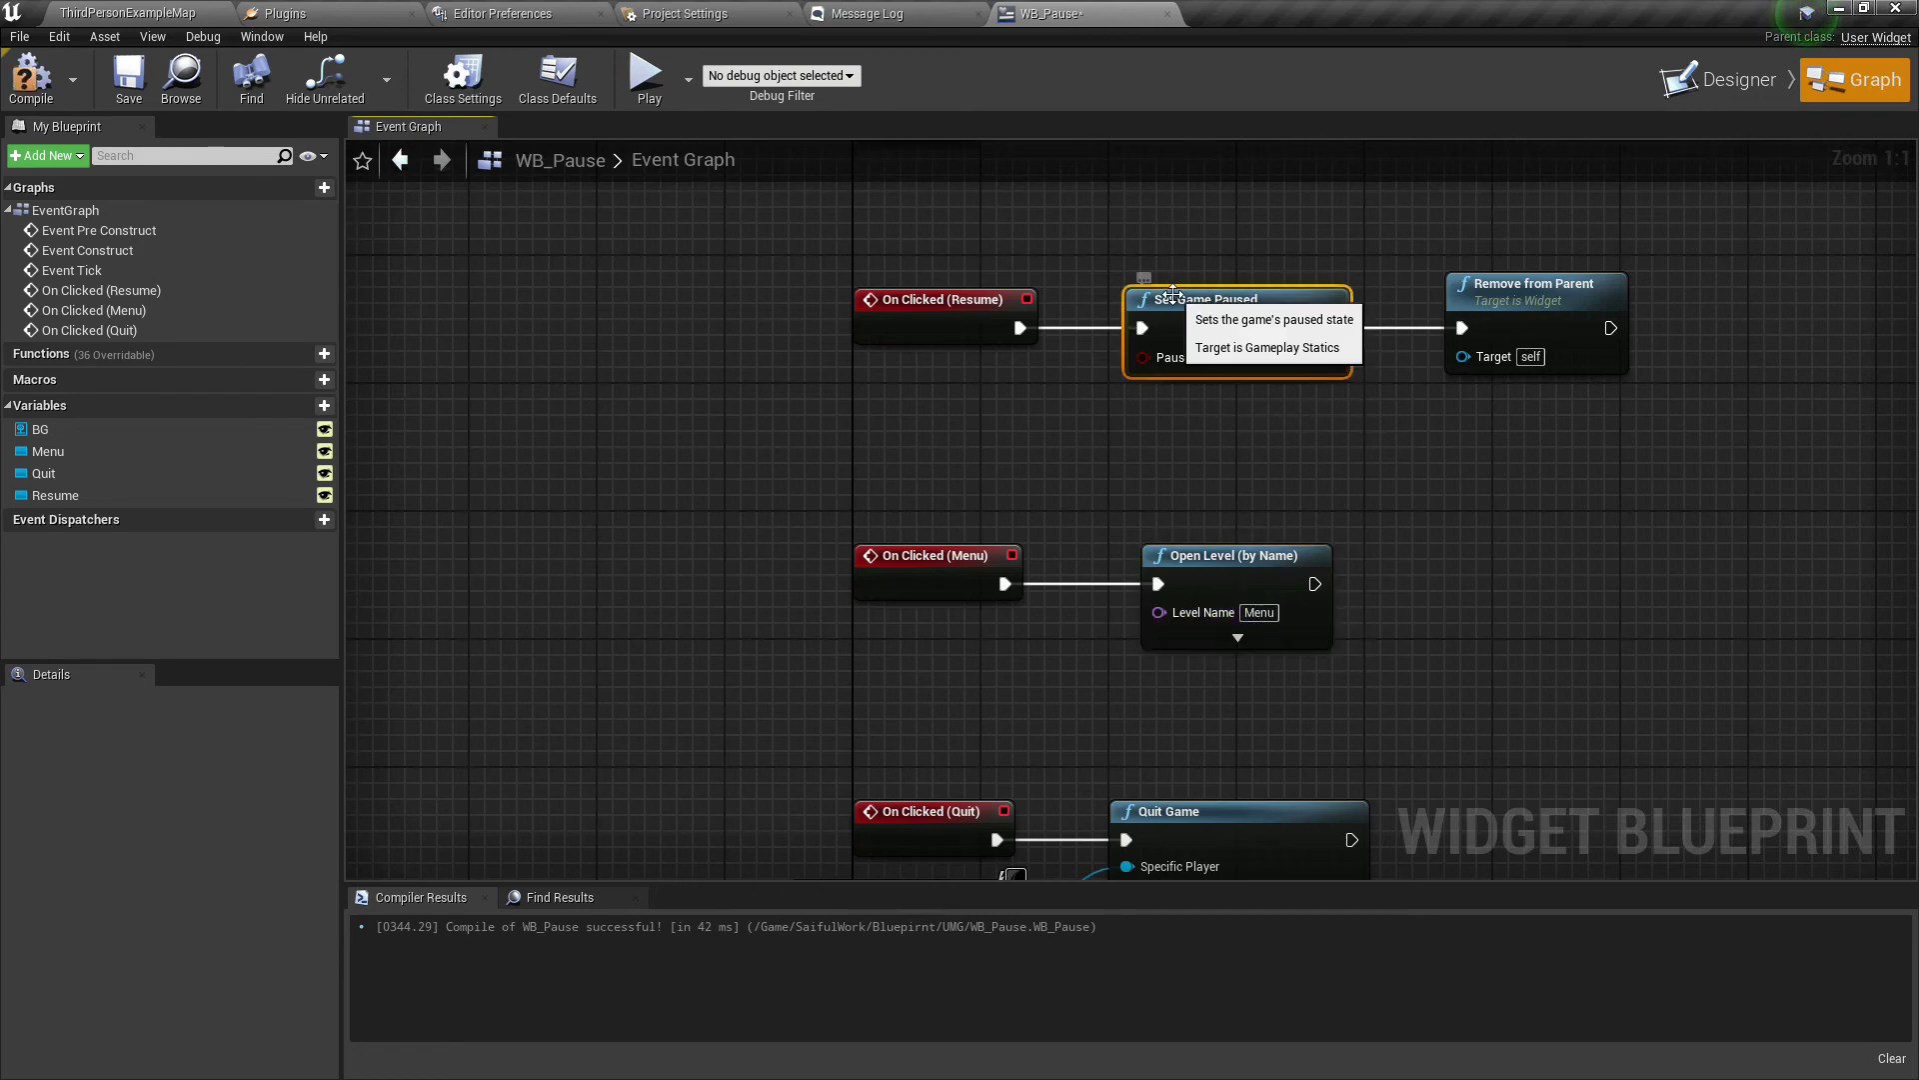
{"action": "left_click", "coordinate": [47, 68]}
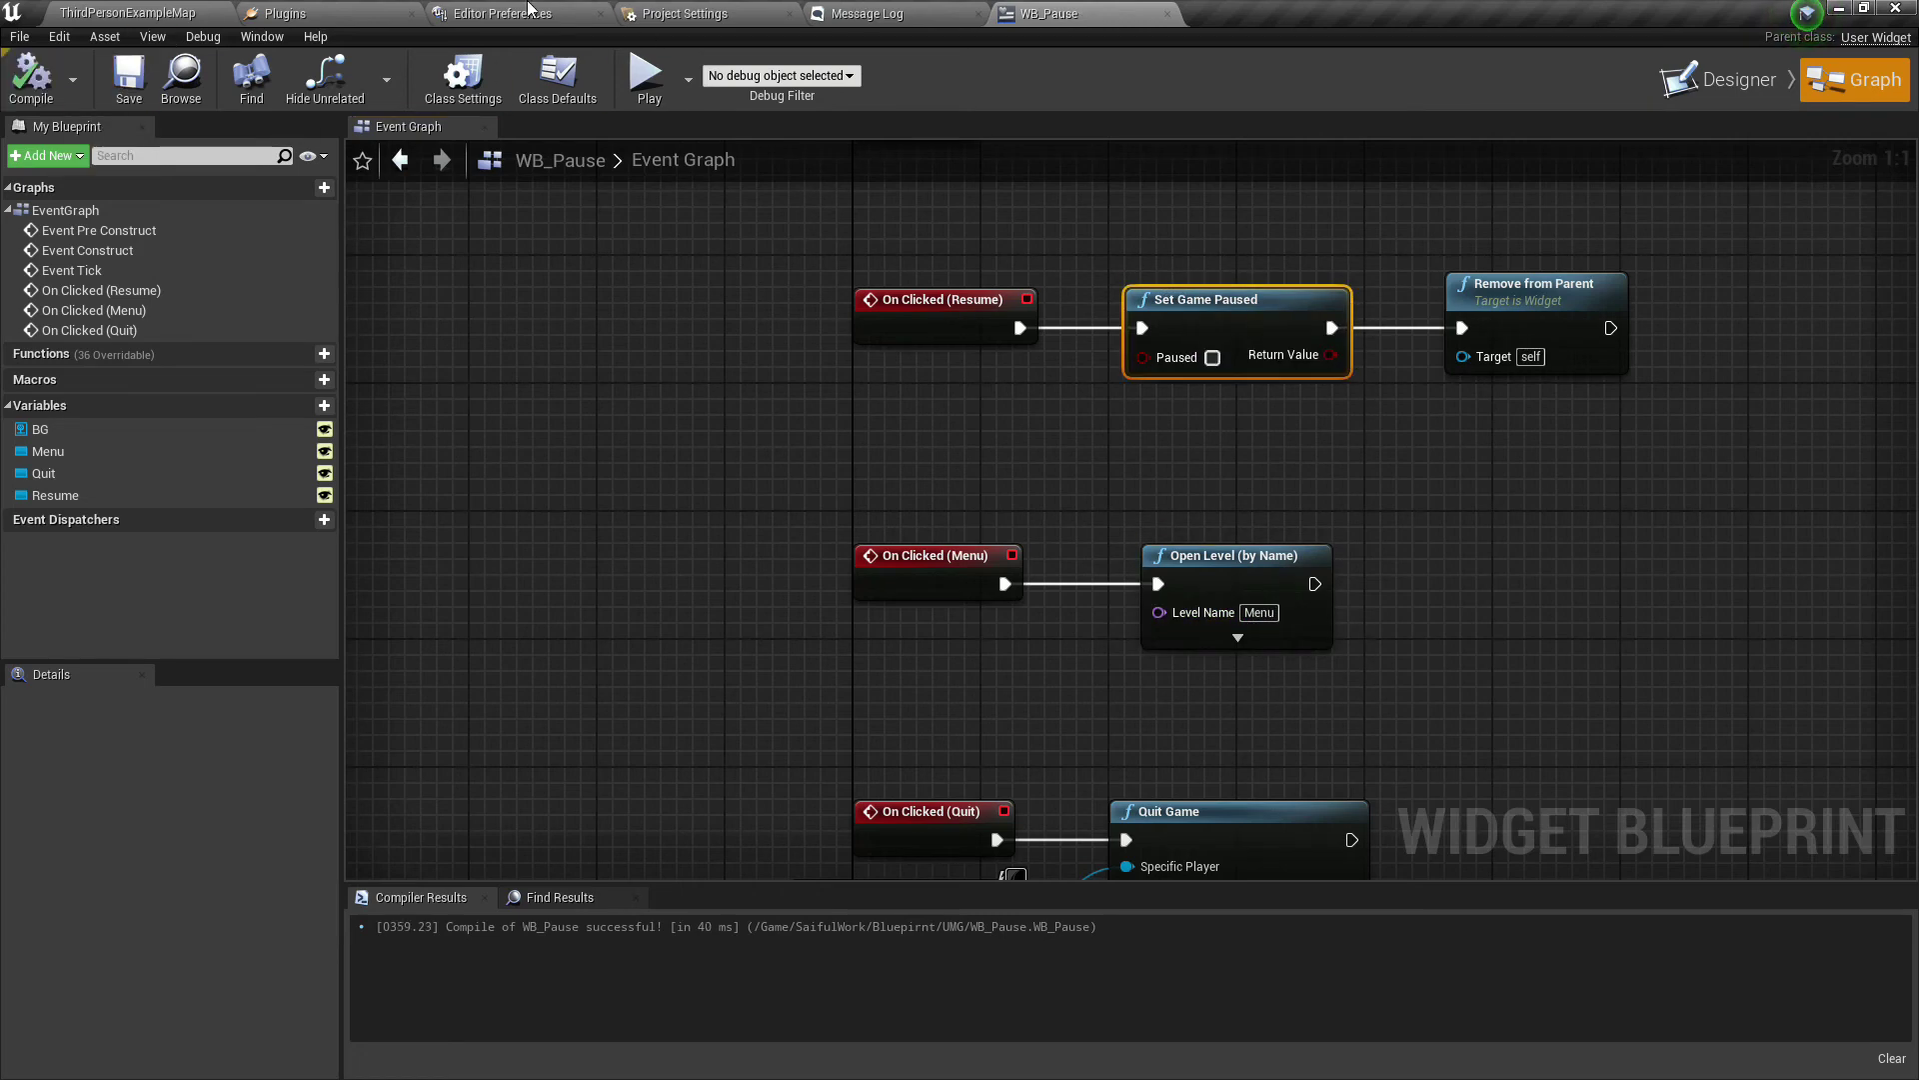
{"action": "left_click", "coordinate": [135, 11]}
{"action": "left_click", "coordinate": [921, 73]}
In the Level Blueprint, add a P key event driving Set Game Paused with Paused checked.
{"action": "left_click", "coordinate": [1005, 226]}
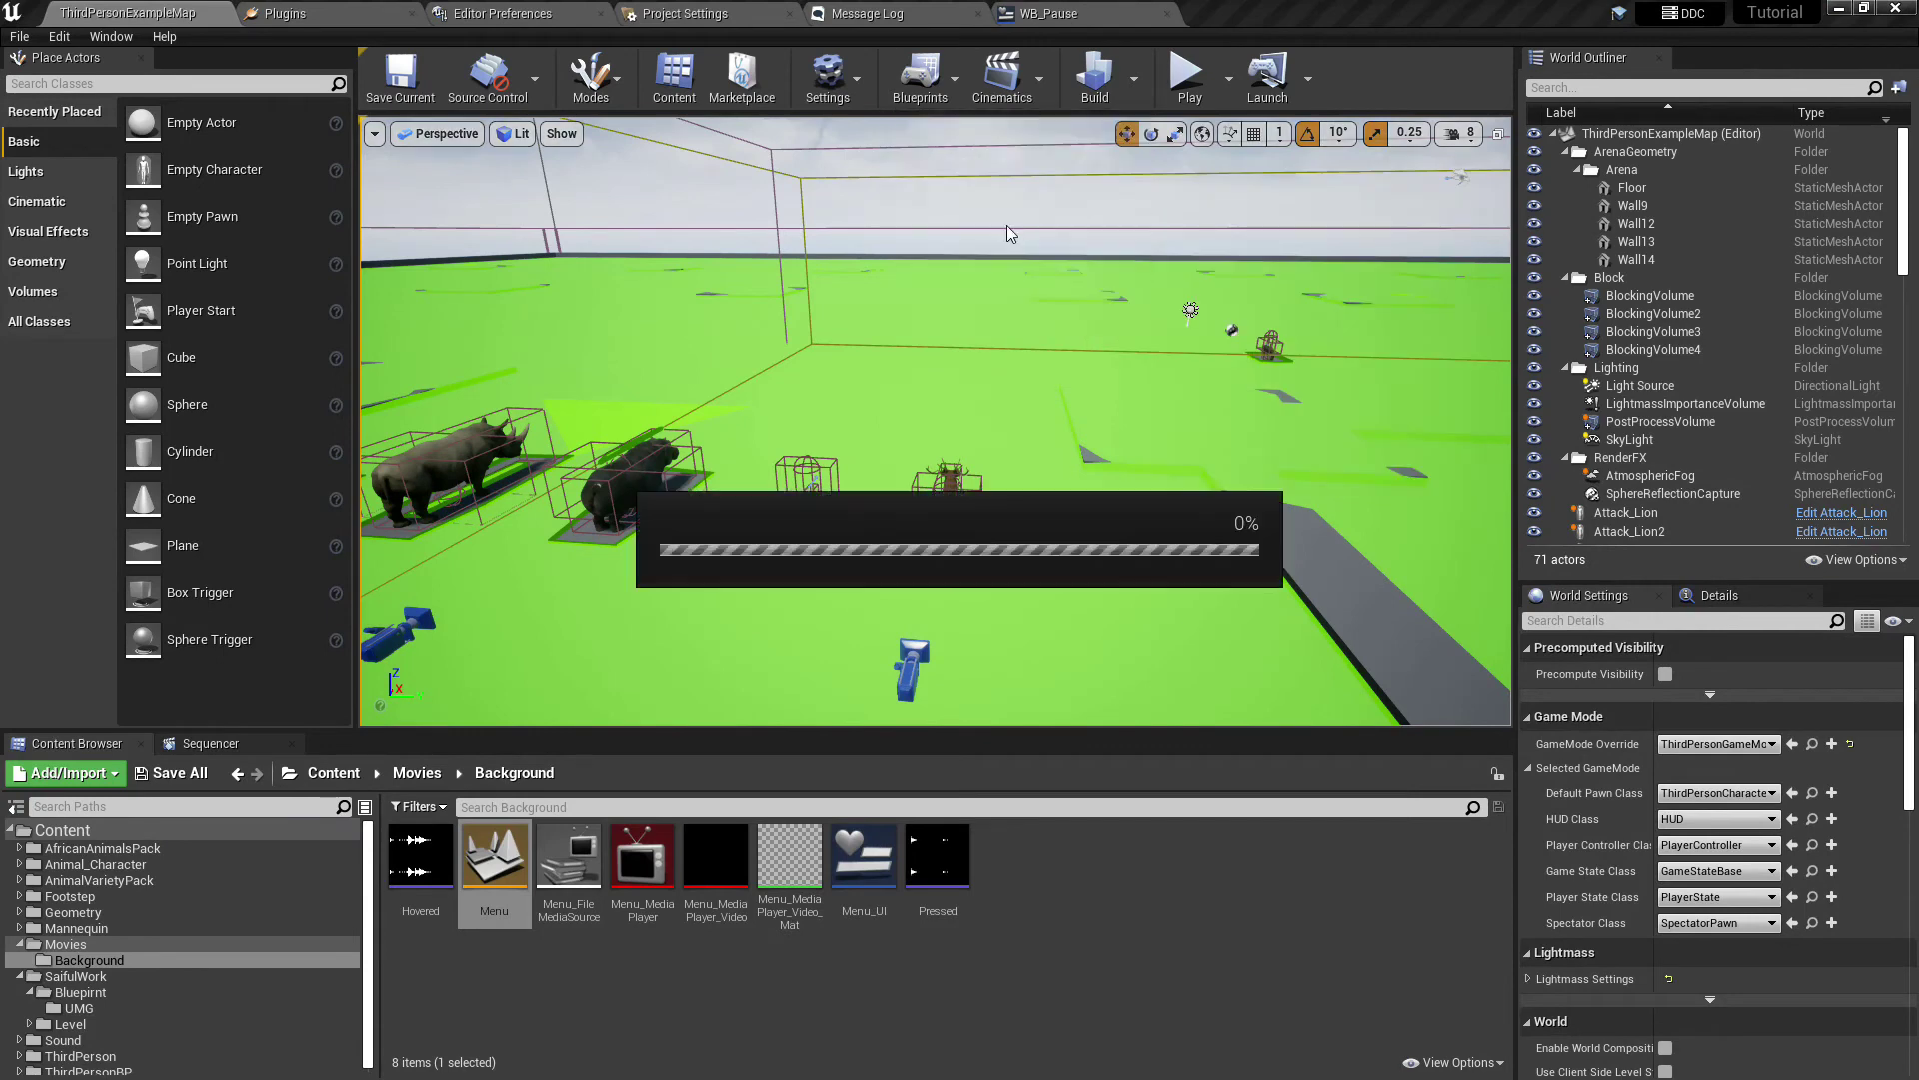
{"action": "right_click", "coordinate": [867, 440]}
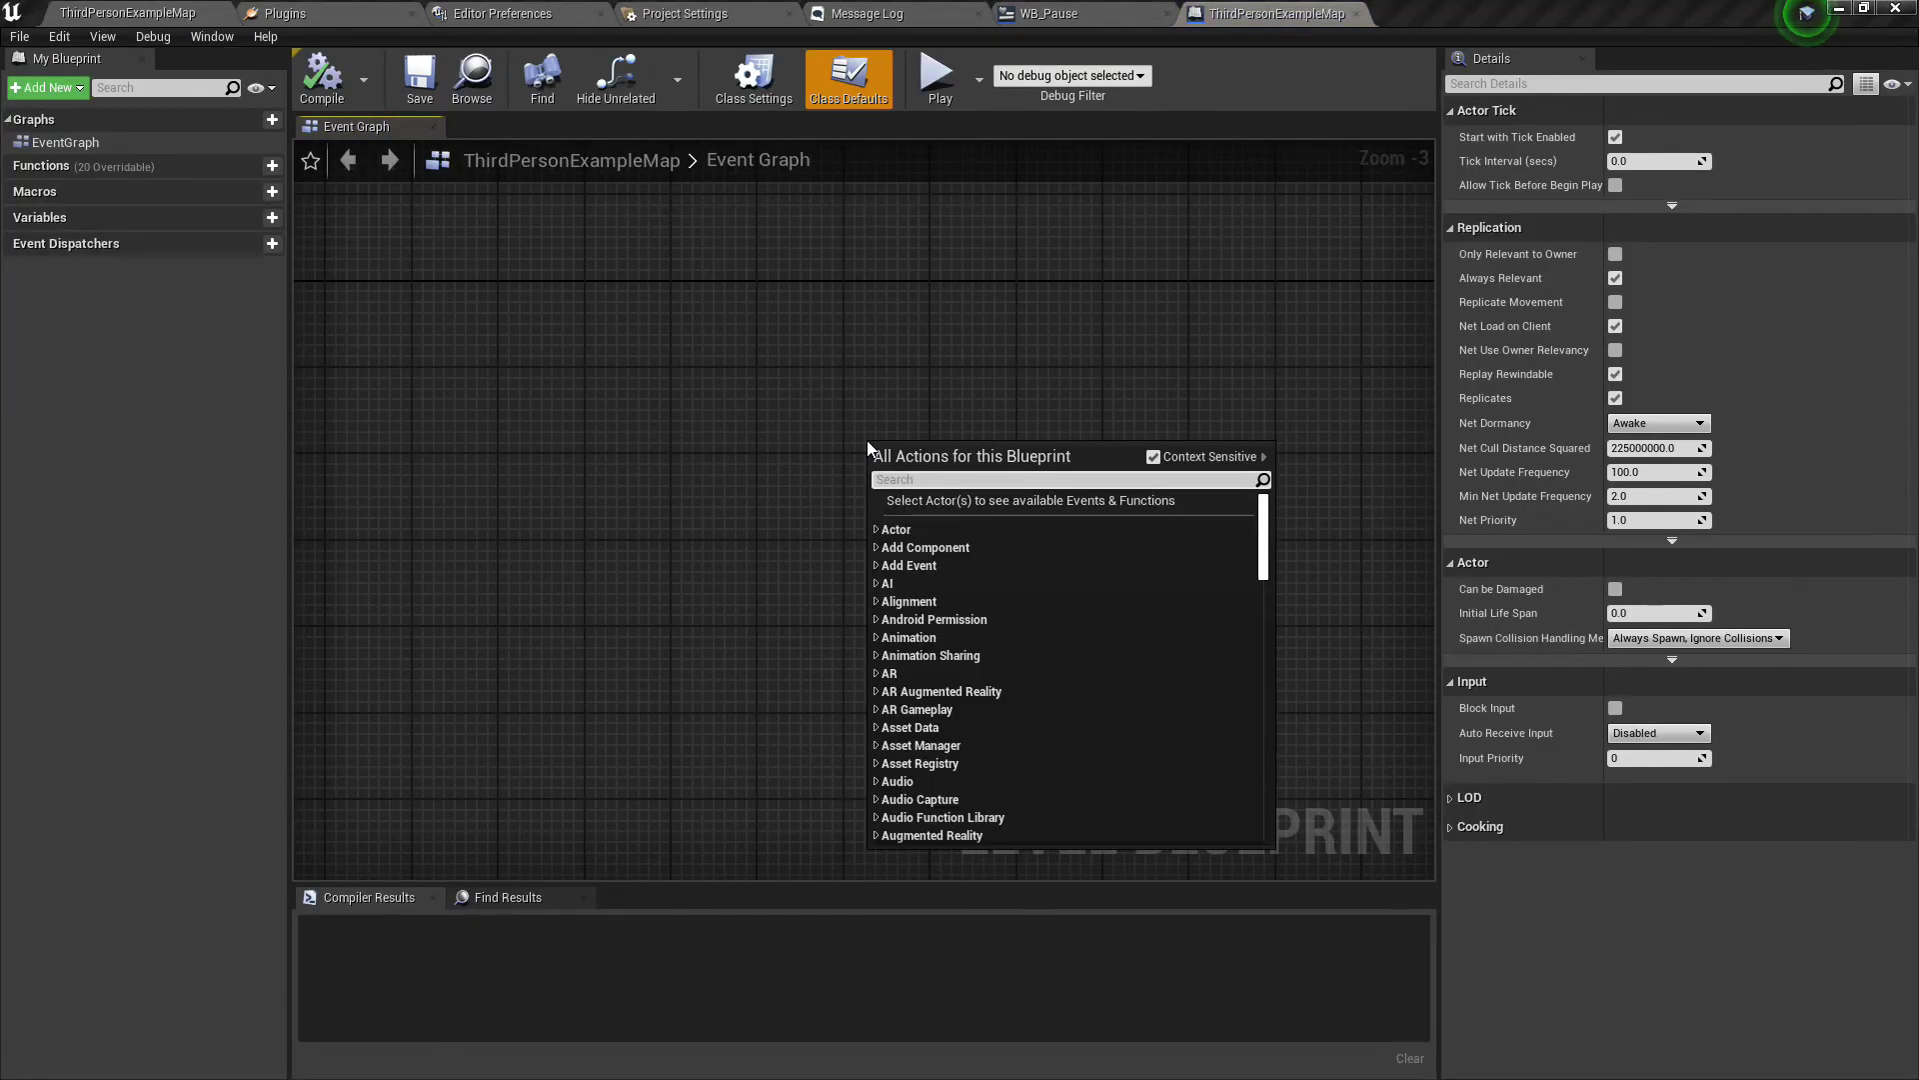
{"action": "type", "text": "p keyboa"}
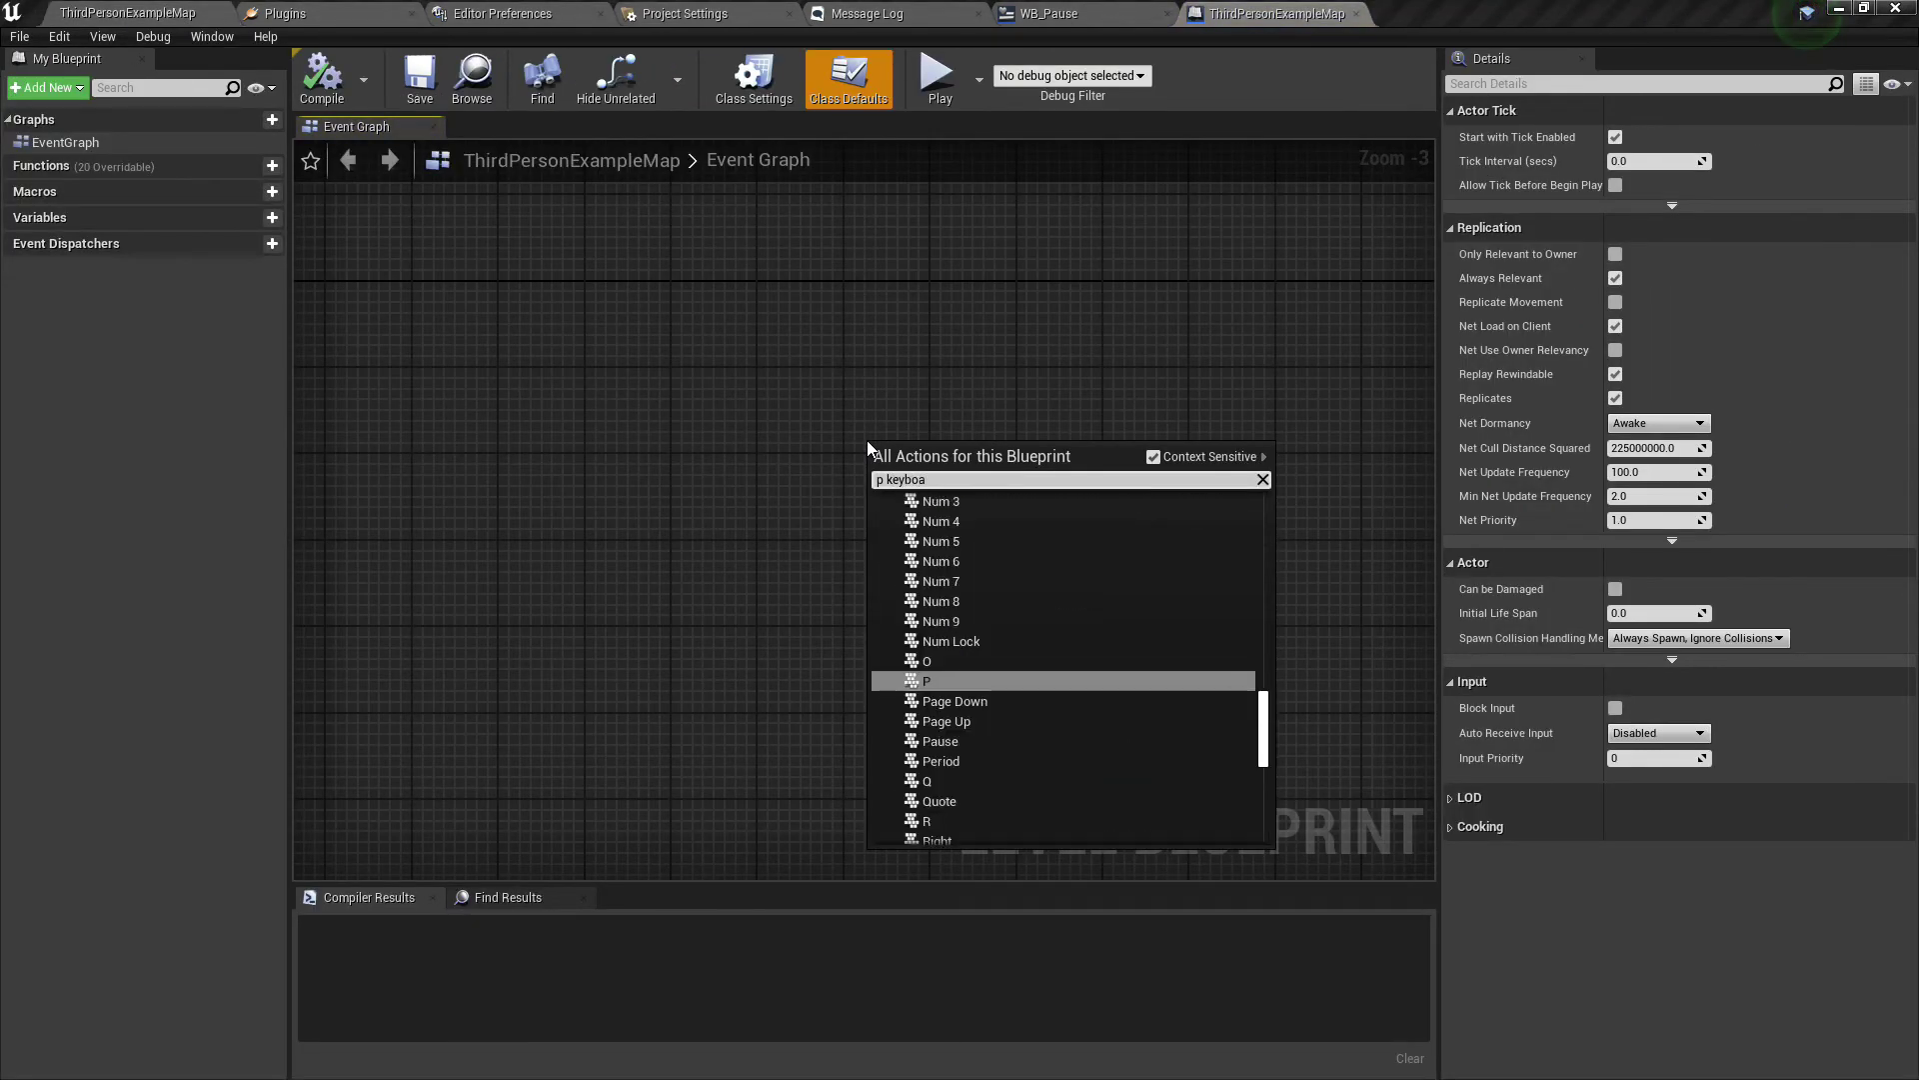
{"action": "key", "text": "Return"}
{"action": "scroll", "coordinate": [864, 450], "scroll_direction": "up", "scroll_amount": 1}
{"action": "right_click_drag", "start_coordinate": [866, 450], "coordinate": [707, 419]}
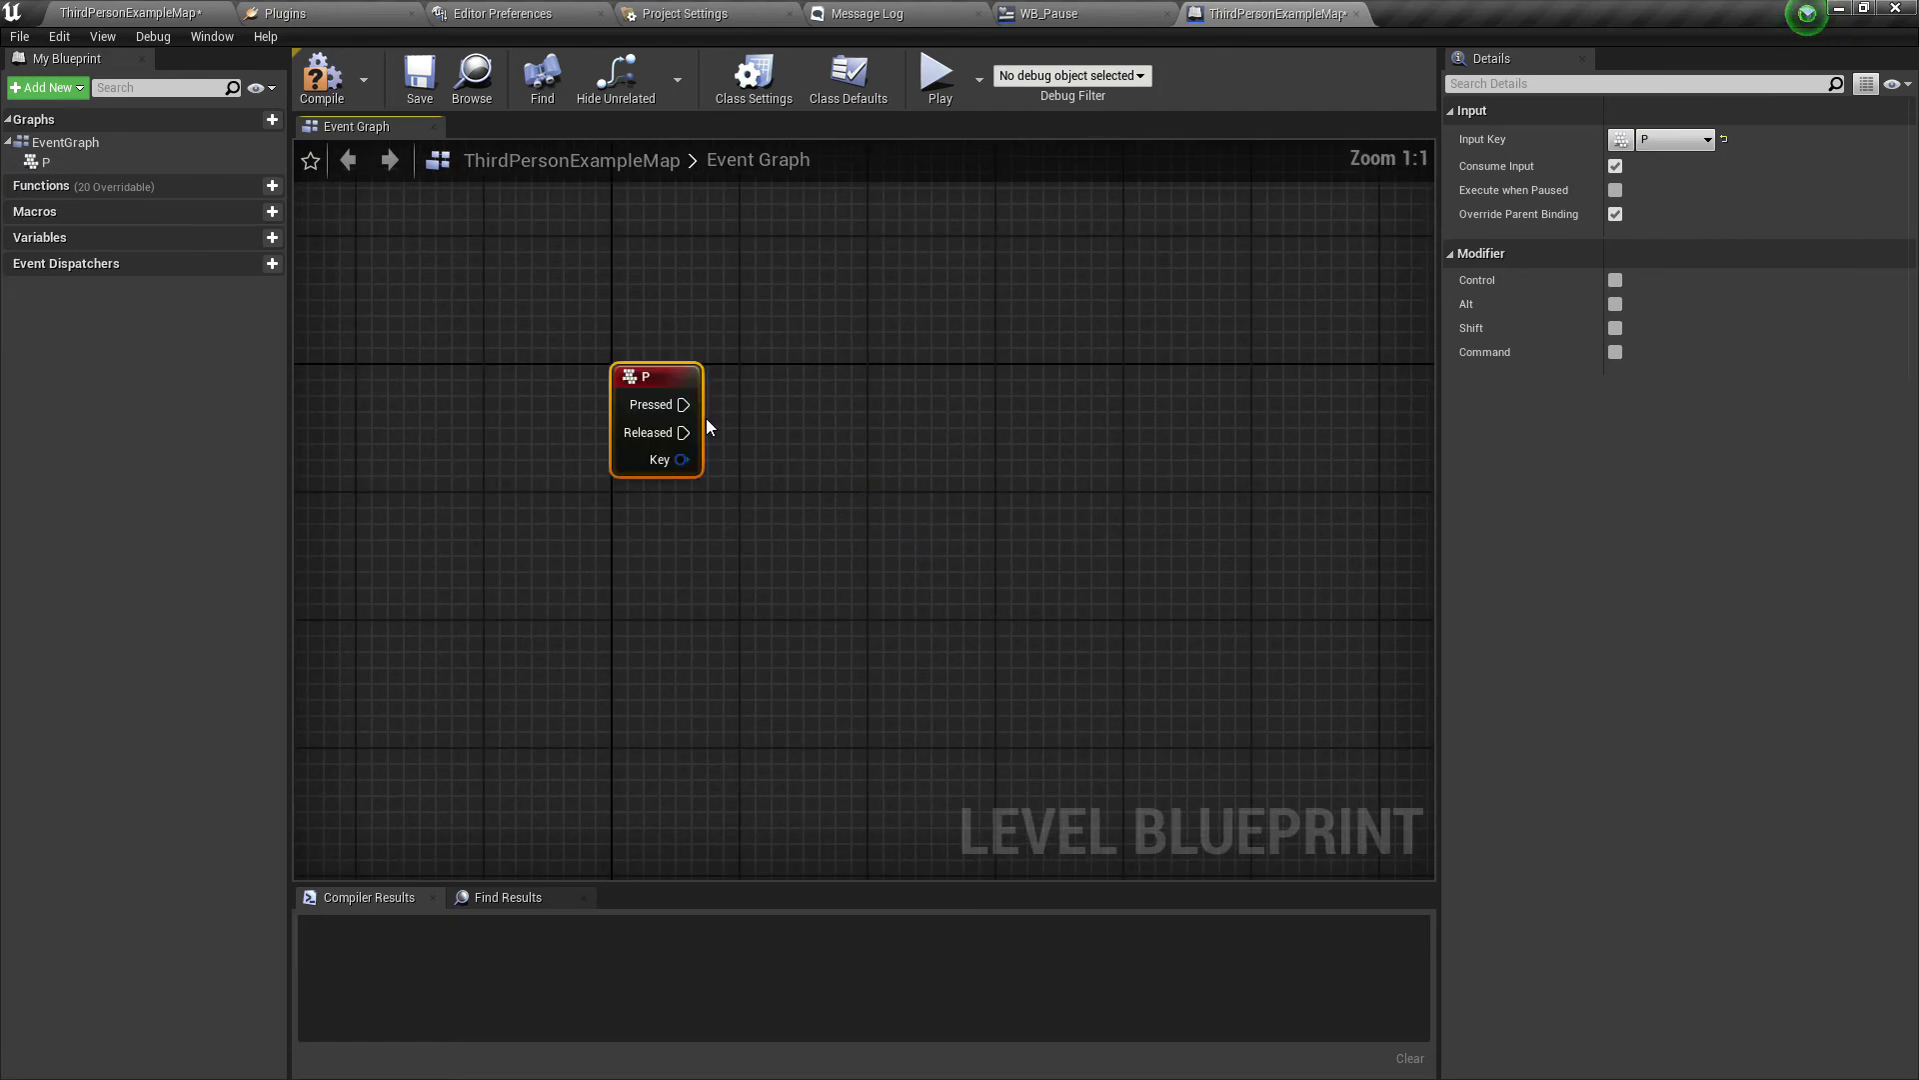
{"action": "left_click_drag", "start_coordinate": [684, 405], "coordinate": [835, 406]}
{"action": "left_click", "coordinate": [812, 480]}
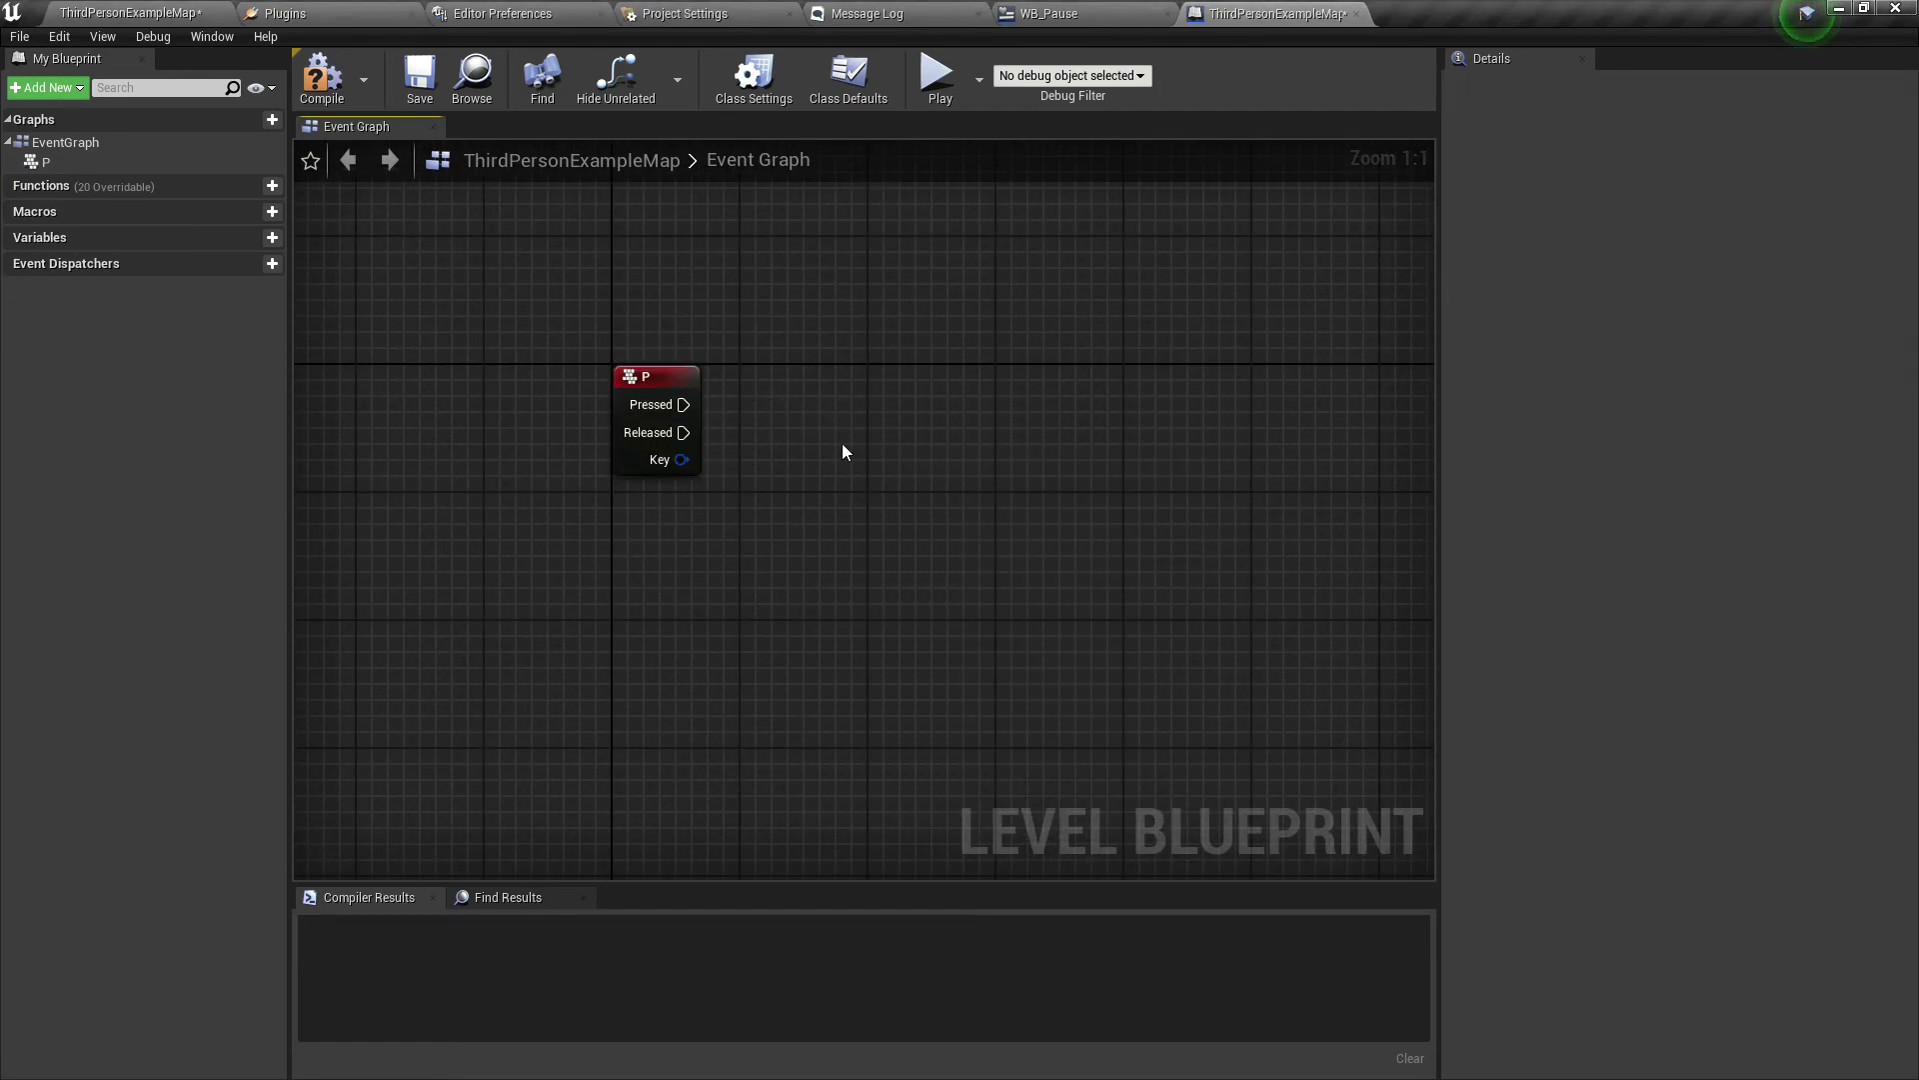
{"action": "key", "text": "ctrl+v"}
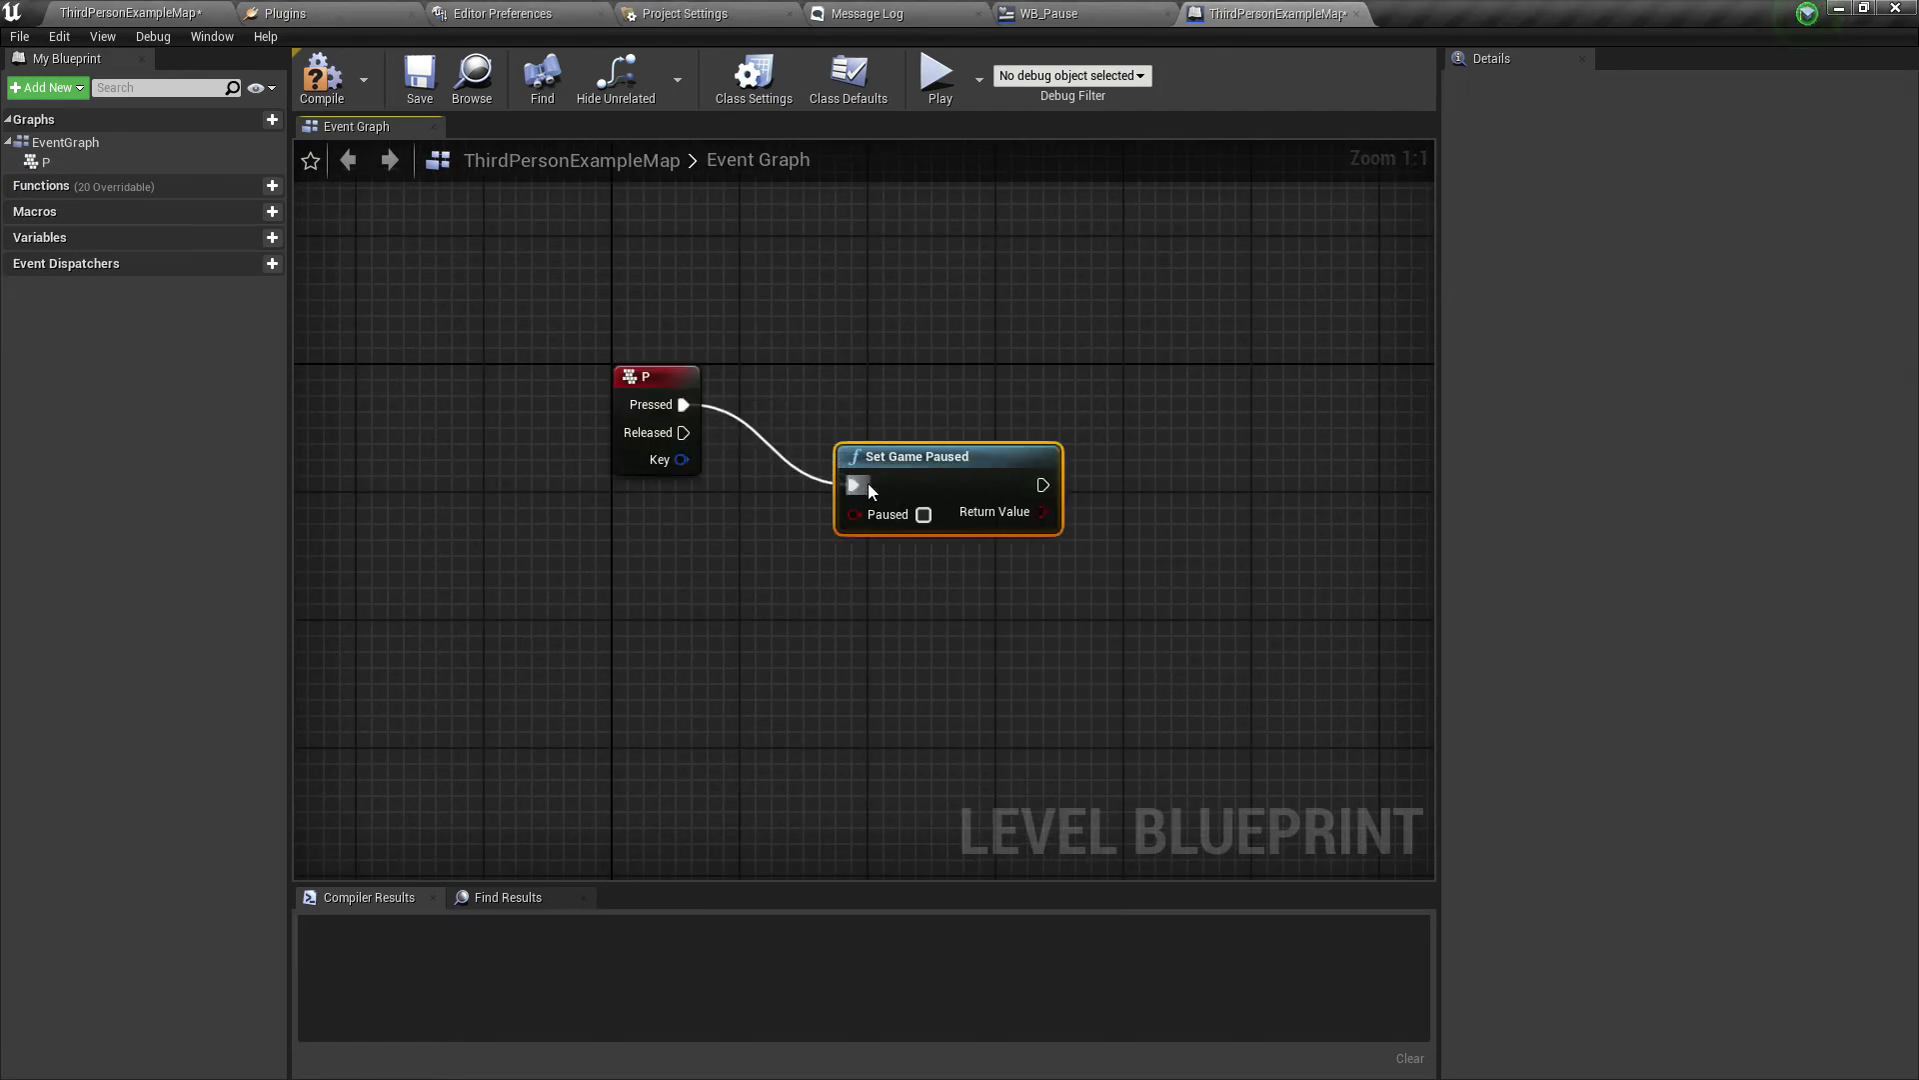
{"action": "left_click_drag", "start_coordinate": [914, 494], "coordinate": [883, 412]}
{"action": "left_click", "coordinate": [891, 434]}
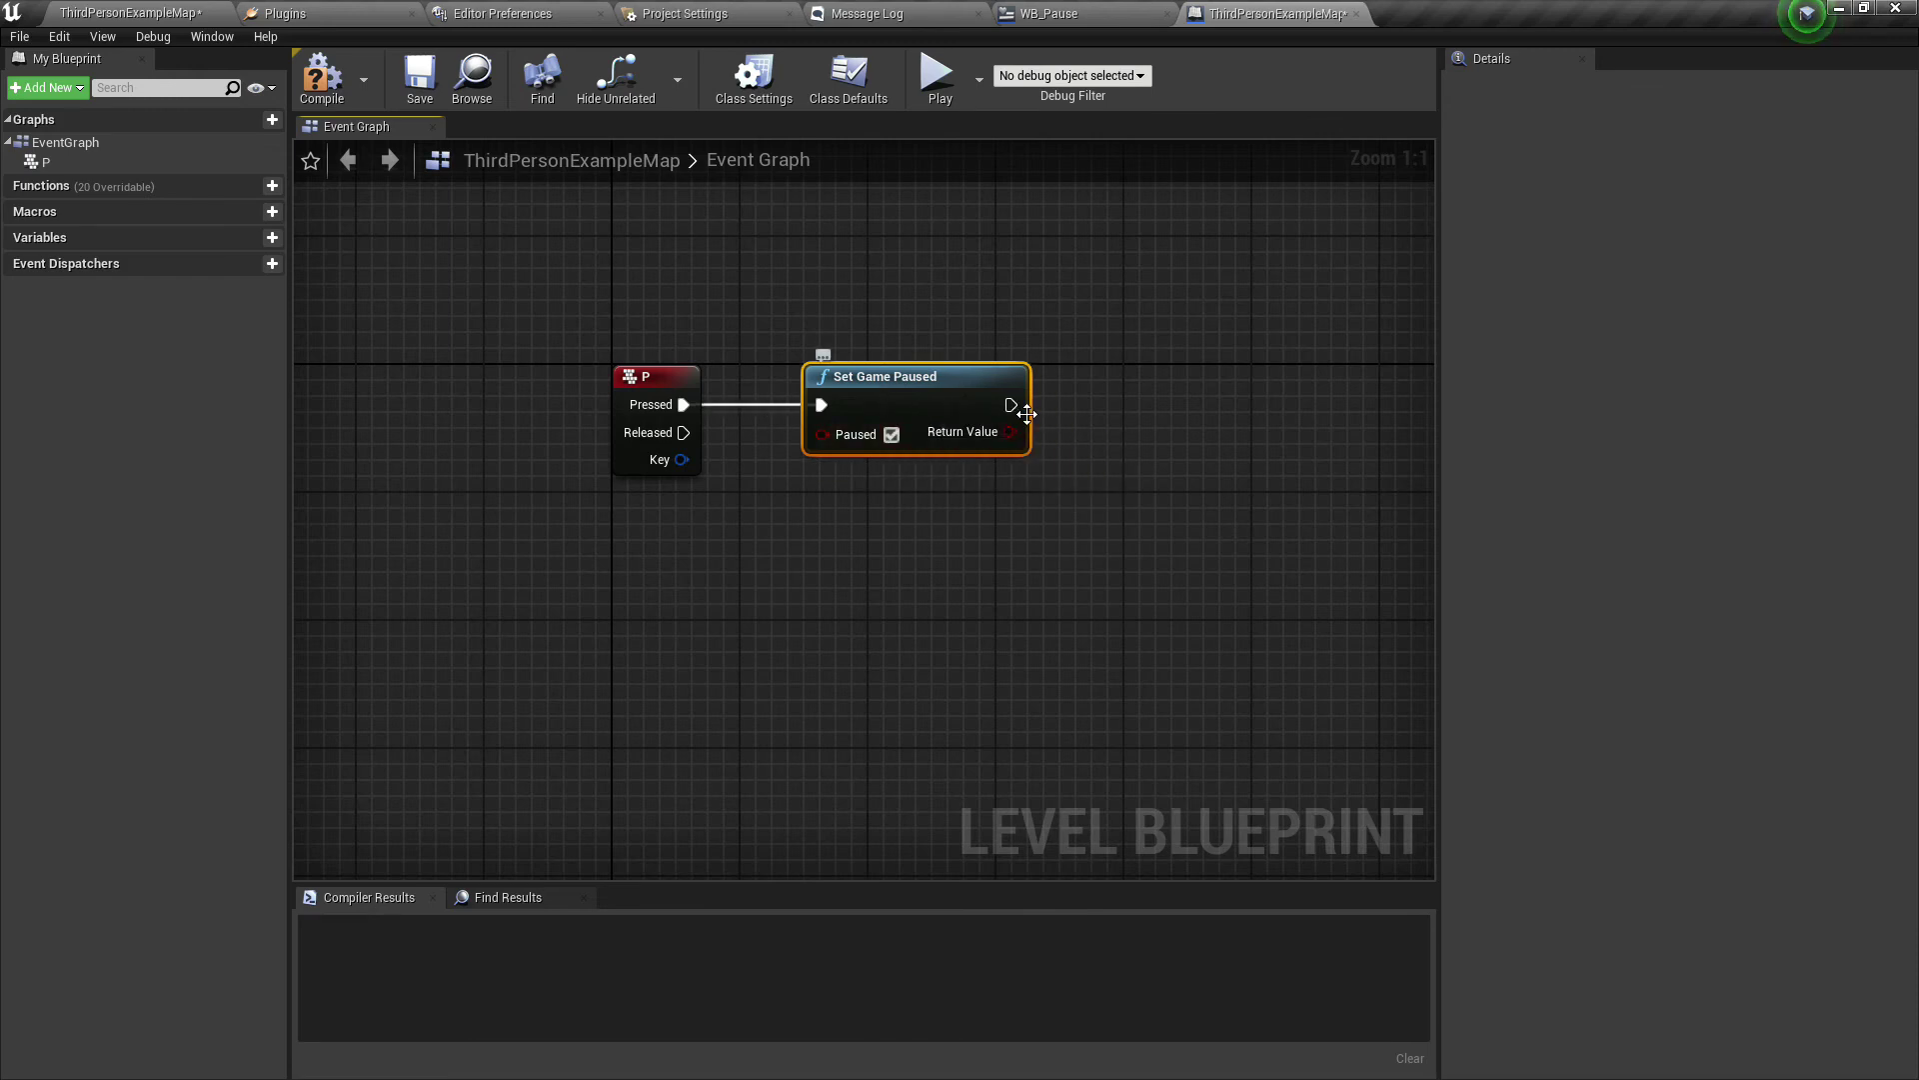
Chain a Create Widget node set to the WB_Pause class after Set Game Paused.
{"action": "left_click_drag", "start_coordinate": [1012, 406], "coordinate": [1117, 403]}
{"action": "type", "text": "create wid"}
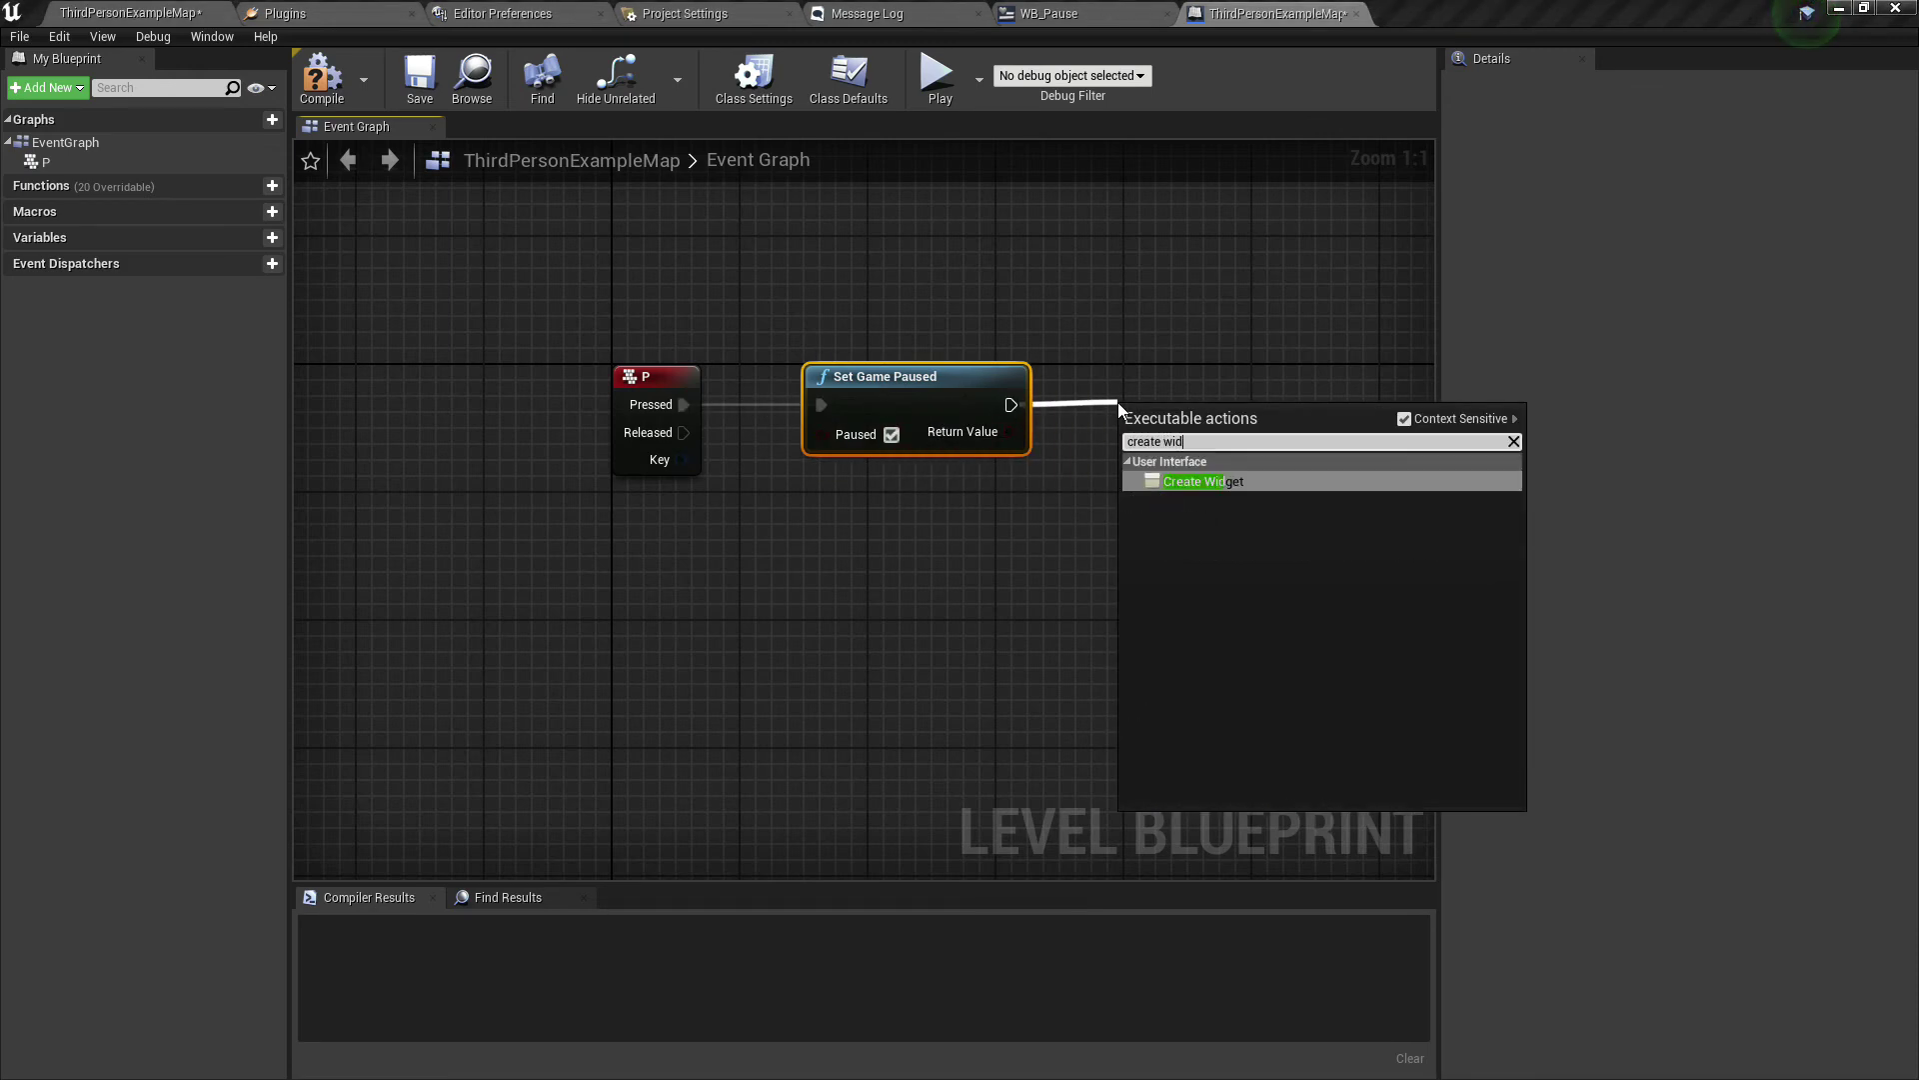
{"action": "key", "text": "Return"}
{"action": "right_click_drag", "start_coordinate": [1118, 403], "coordinate": [1088, 423]}
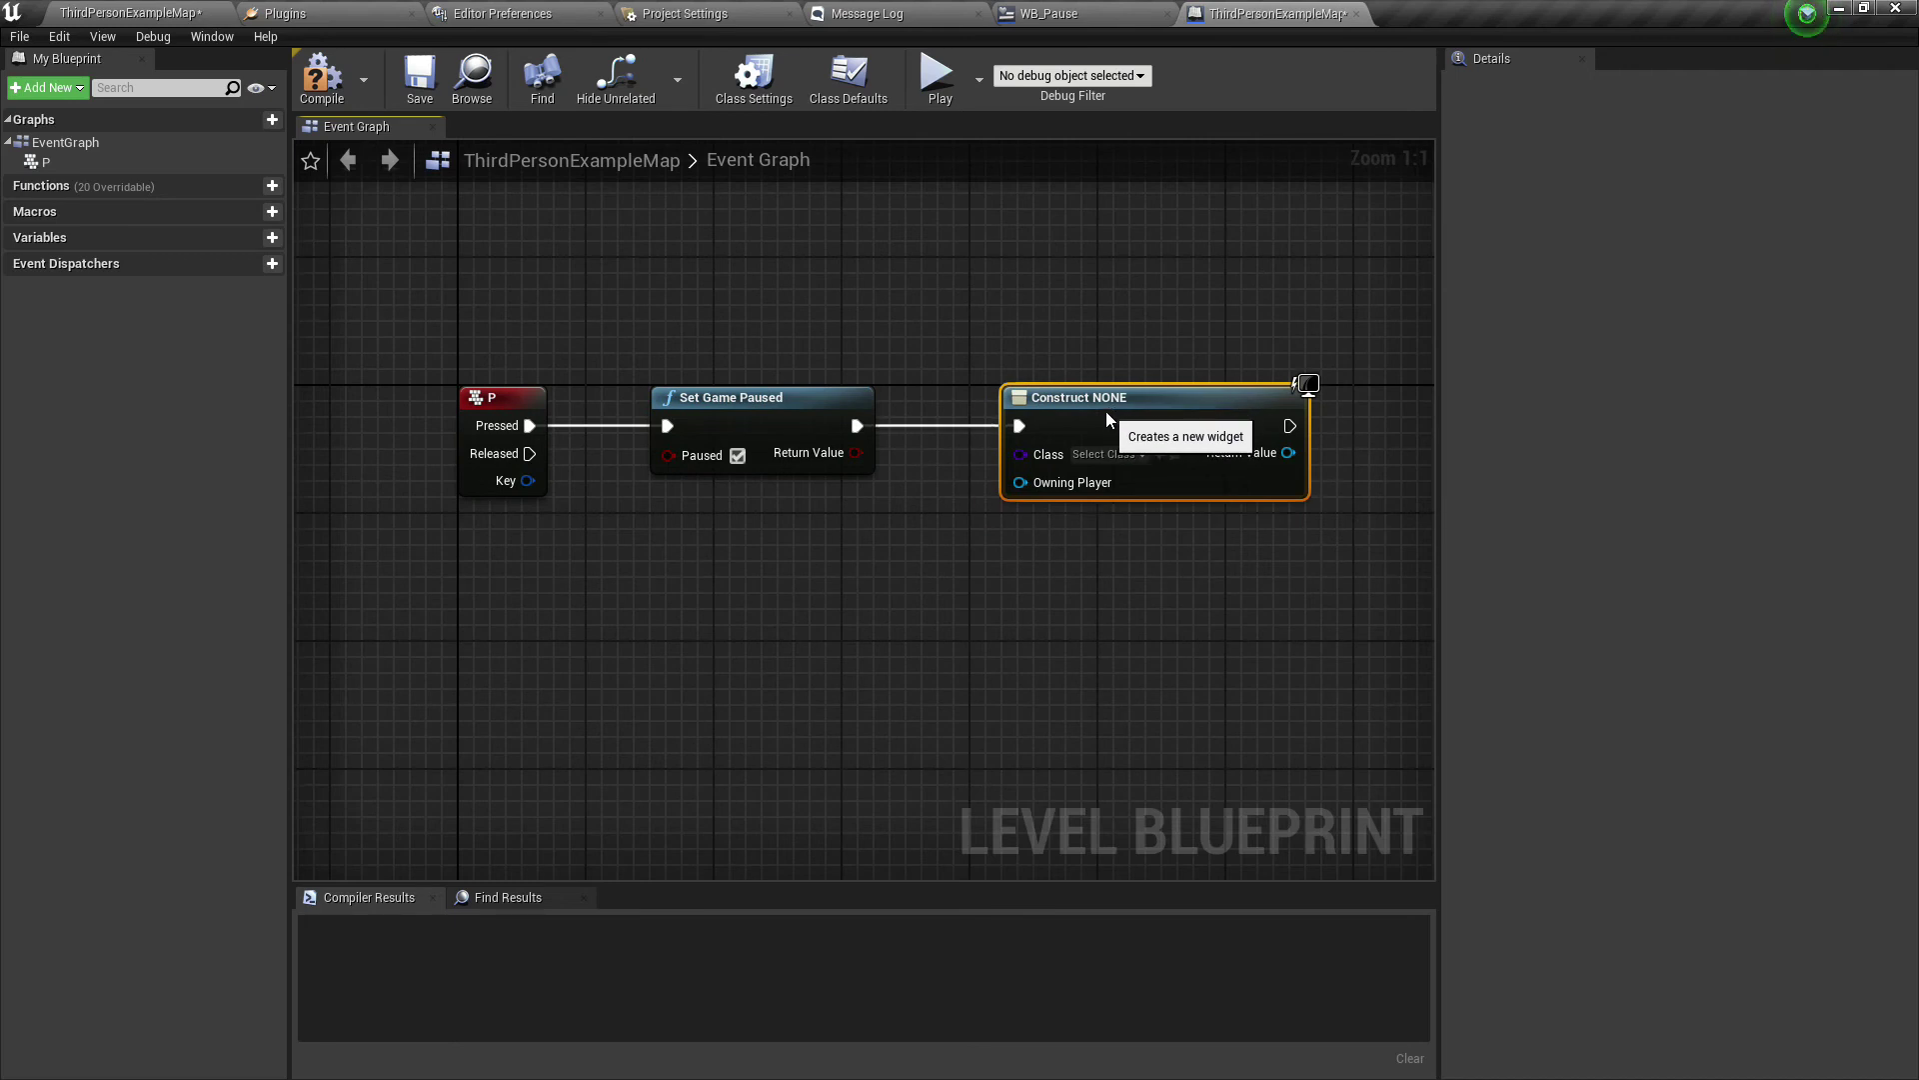
{"action": "left_click", "coordinate": [1111, 453]}
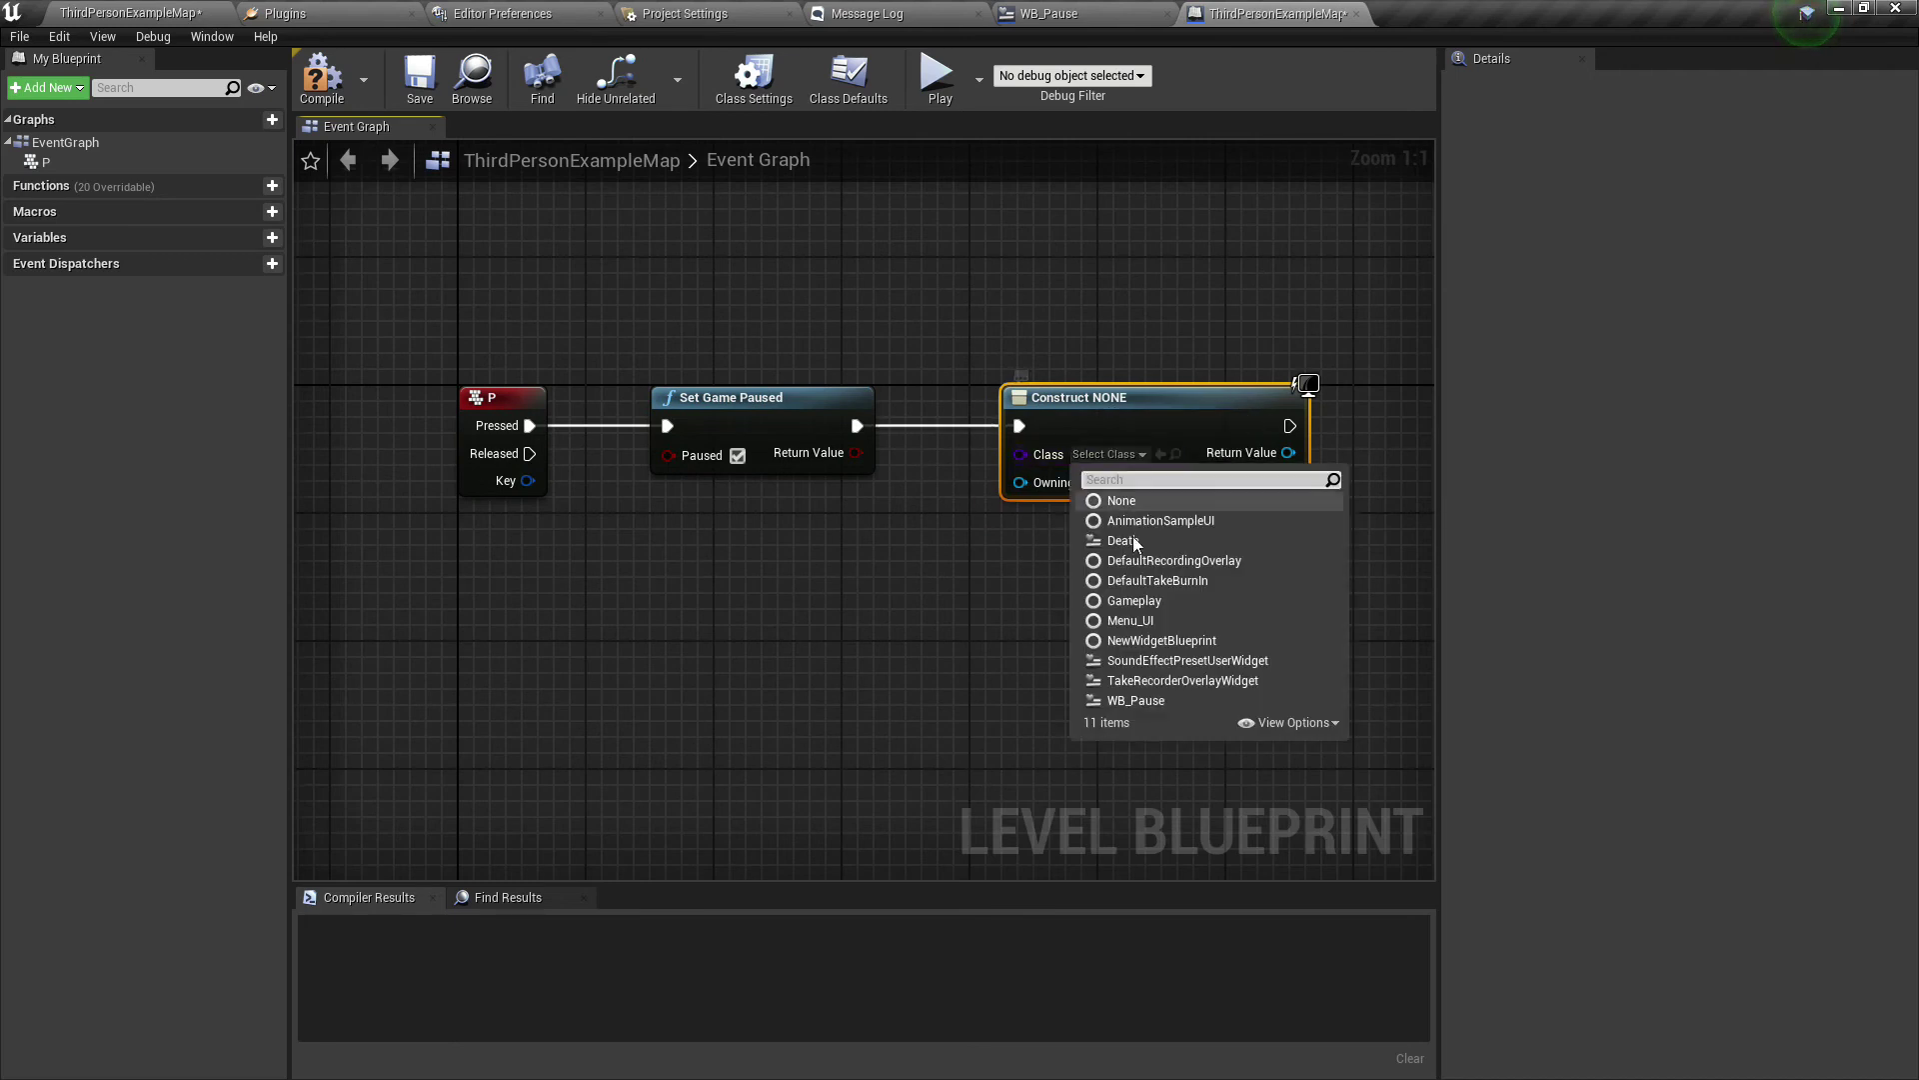
{"action": "left_click", "coordinate": [1174, 701]}
Add the created widget to the viewport and compile the level blueprint.
{"action": "left_click_drag", "start_coordinate": [1087, 486], "coordinate": [1121, 484]}
{"action": "type", "text": "add to"}
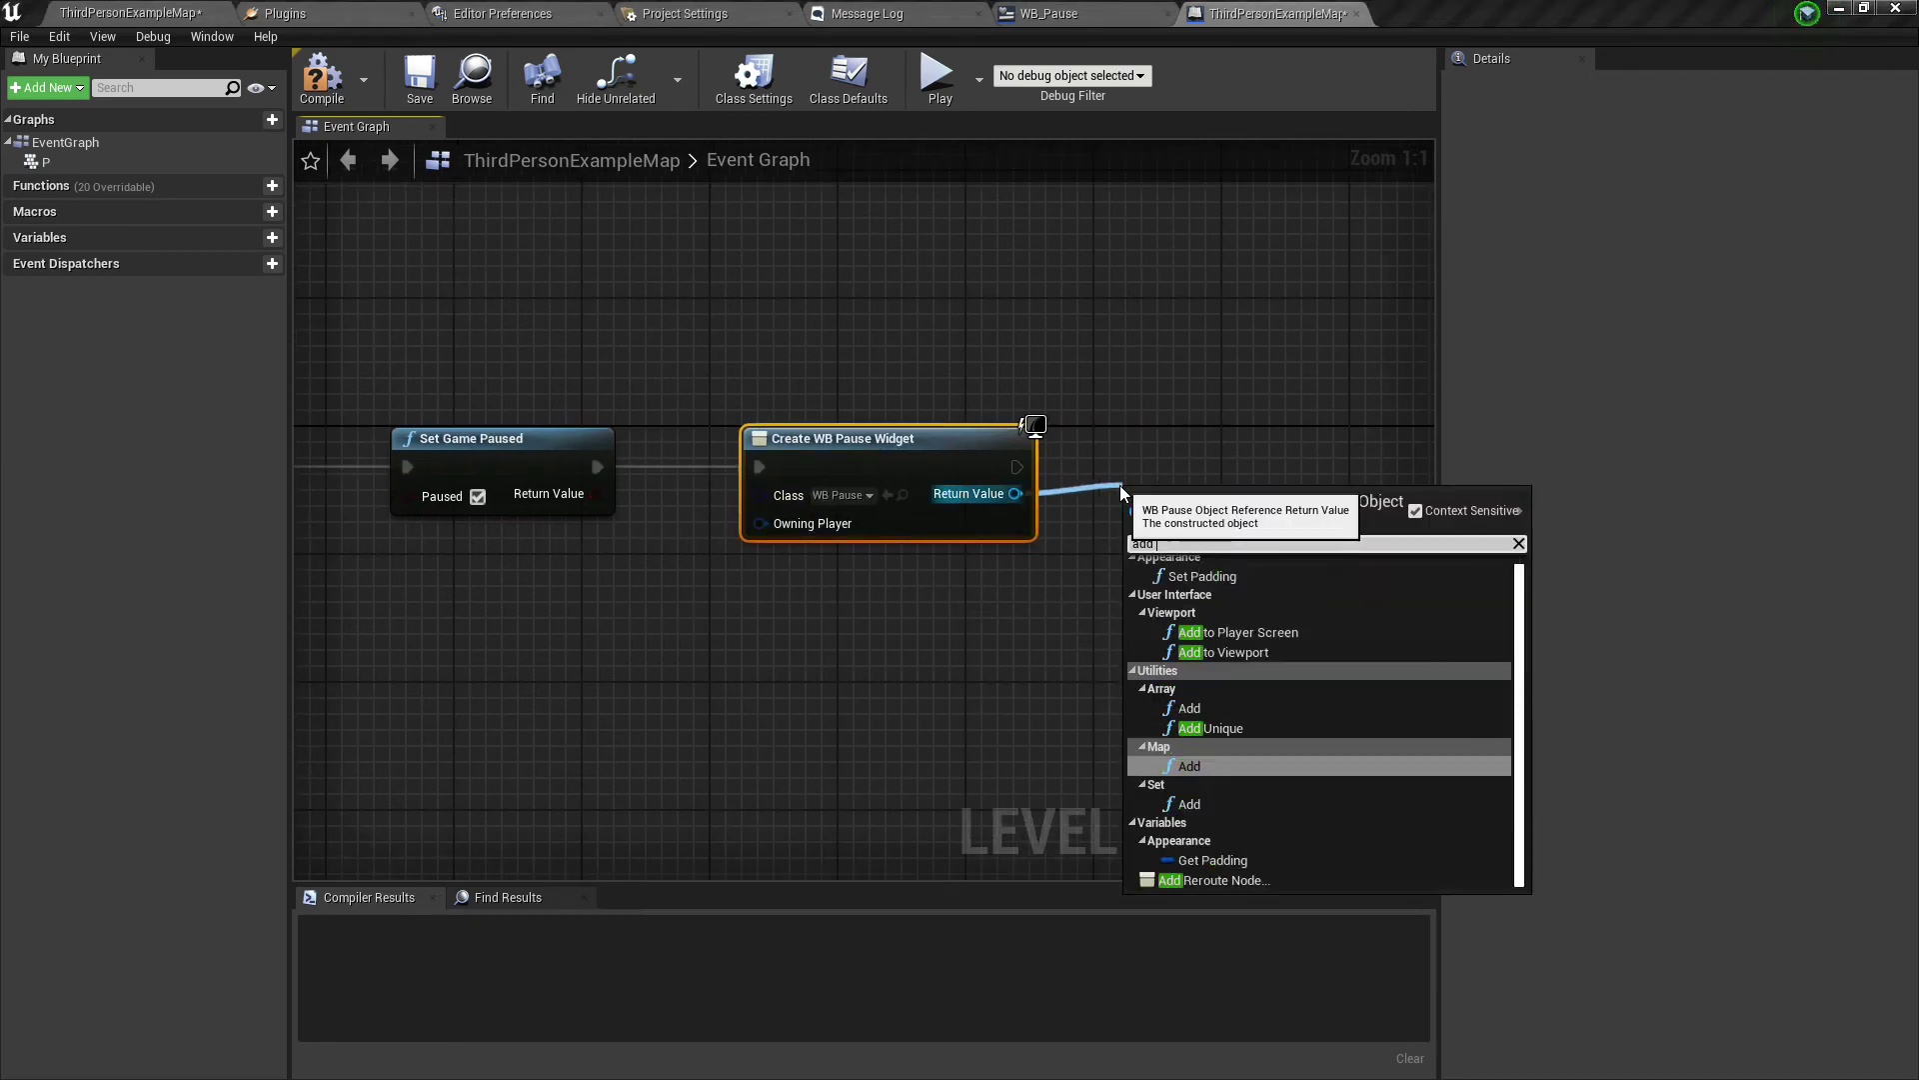
{"action": "type", "text": " viewport"}
{"action": "key", "text": "Return"}
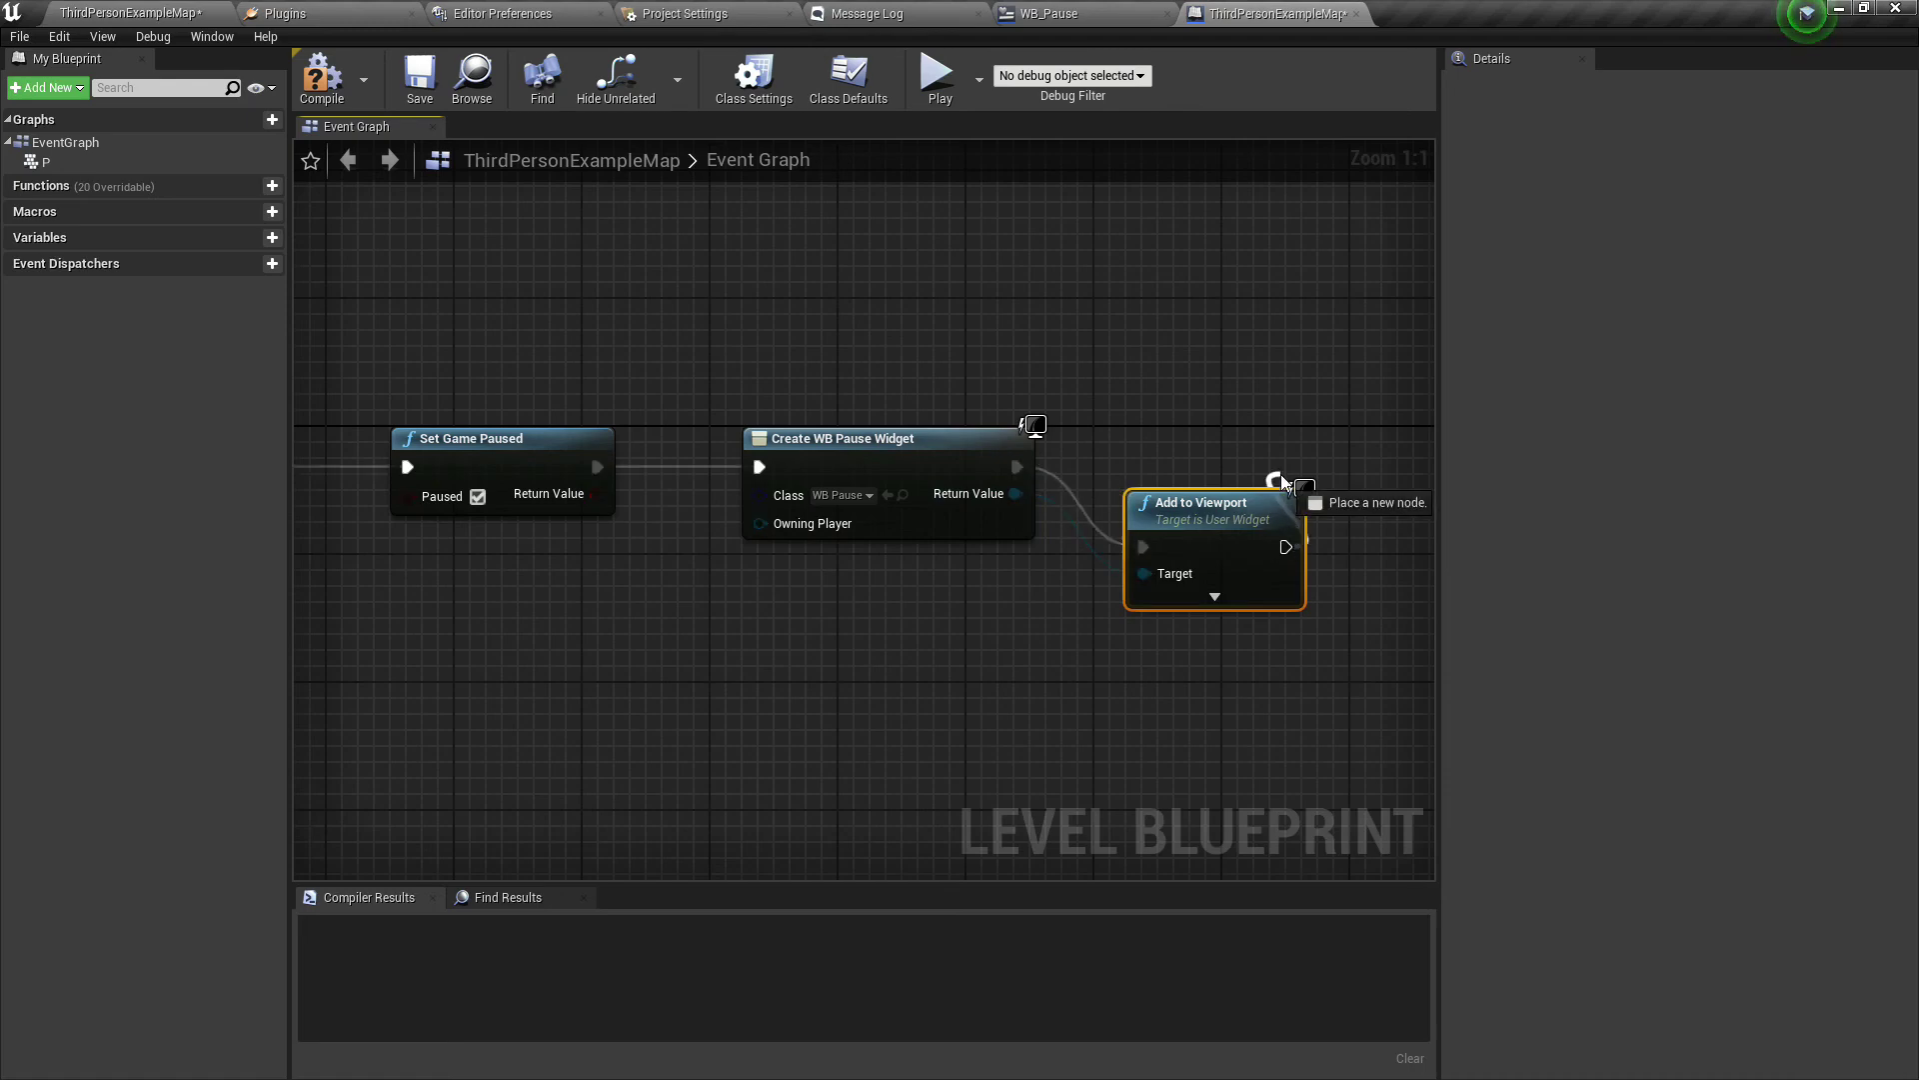
{"action": "left_click_drag", "start_coordinate": [1230, 504], "coordinate": [1227, 423]}
{"action": "left_click", "coordinate": [321, 78]}
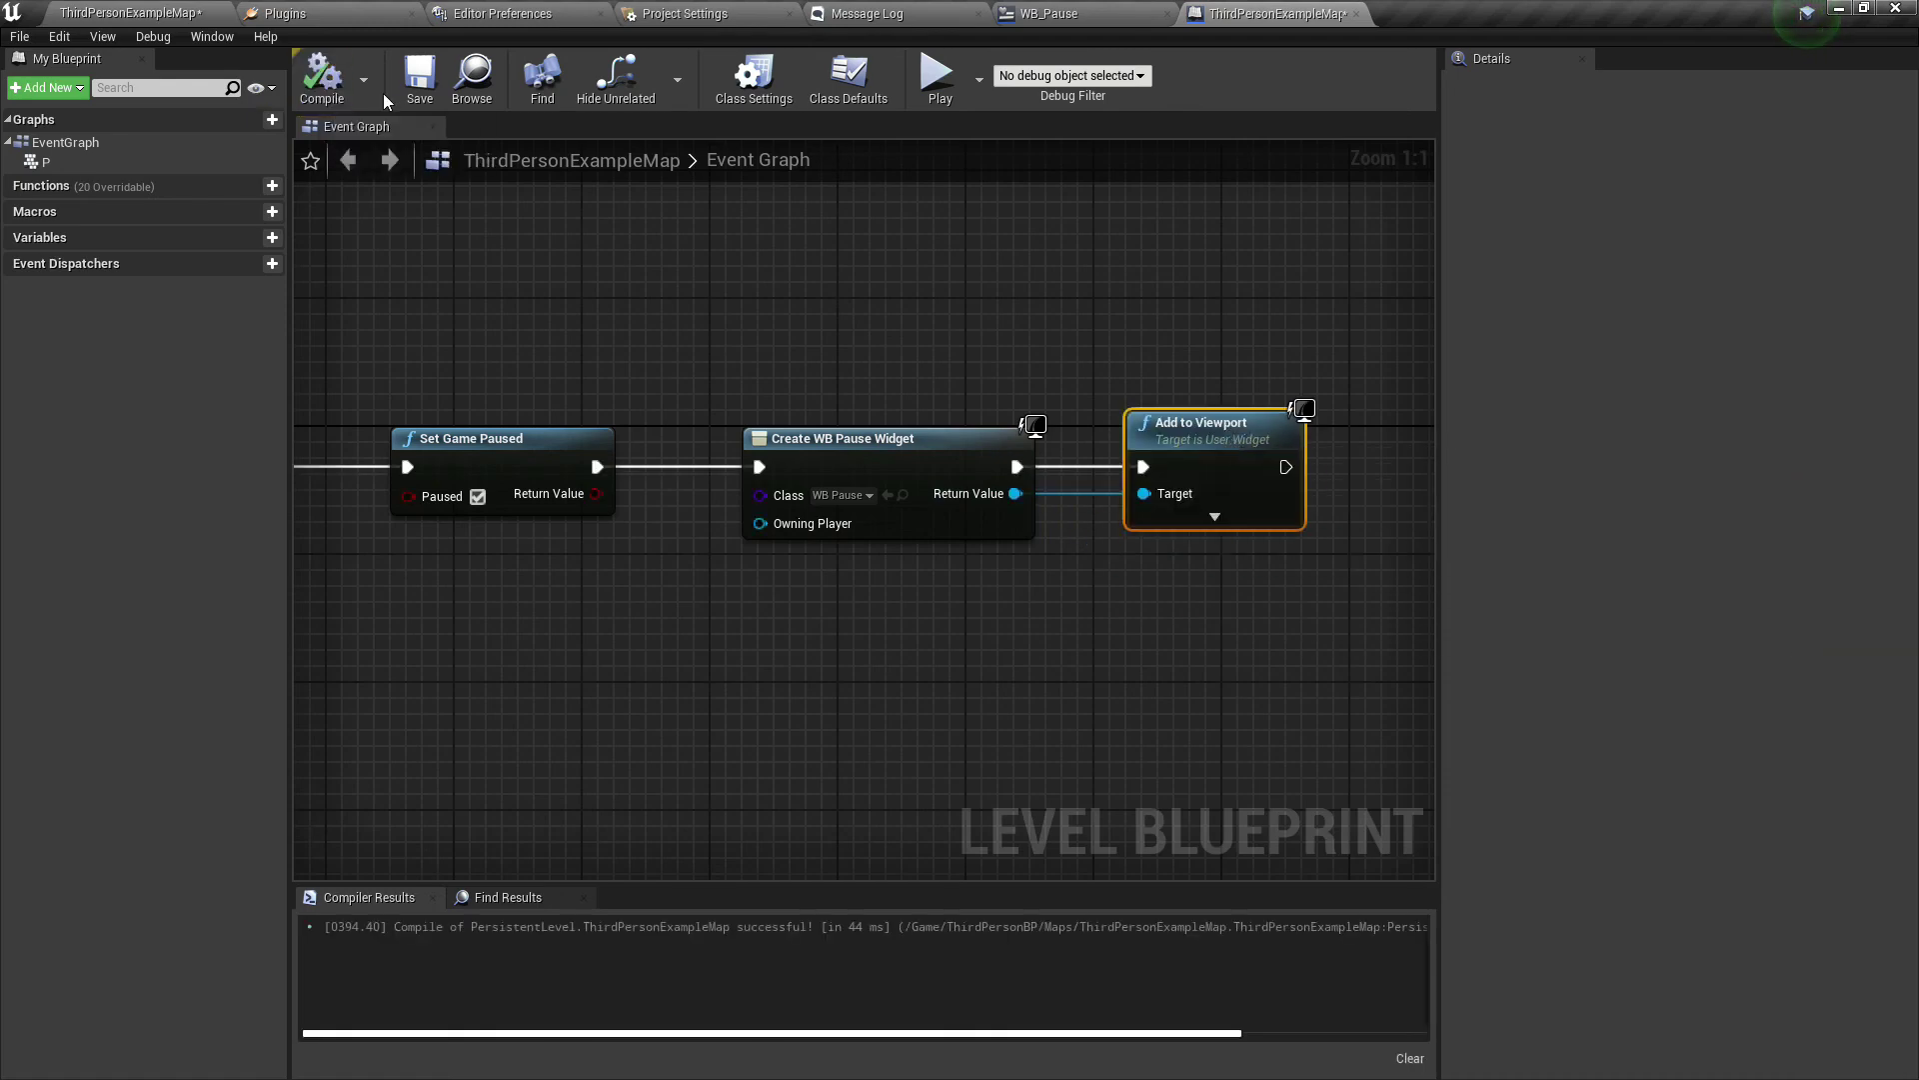
{"action": "type", "text": "get player c"}
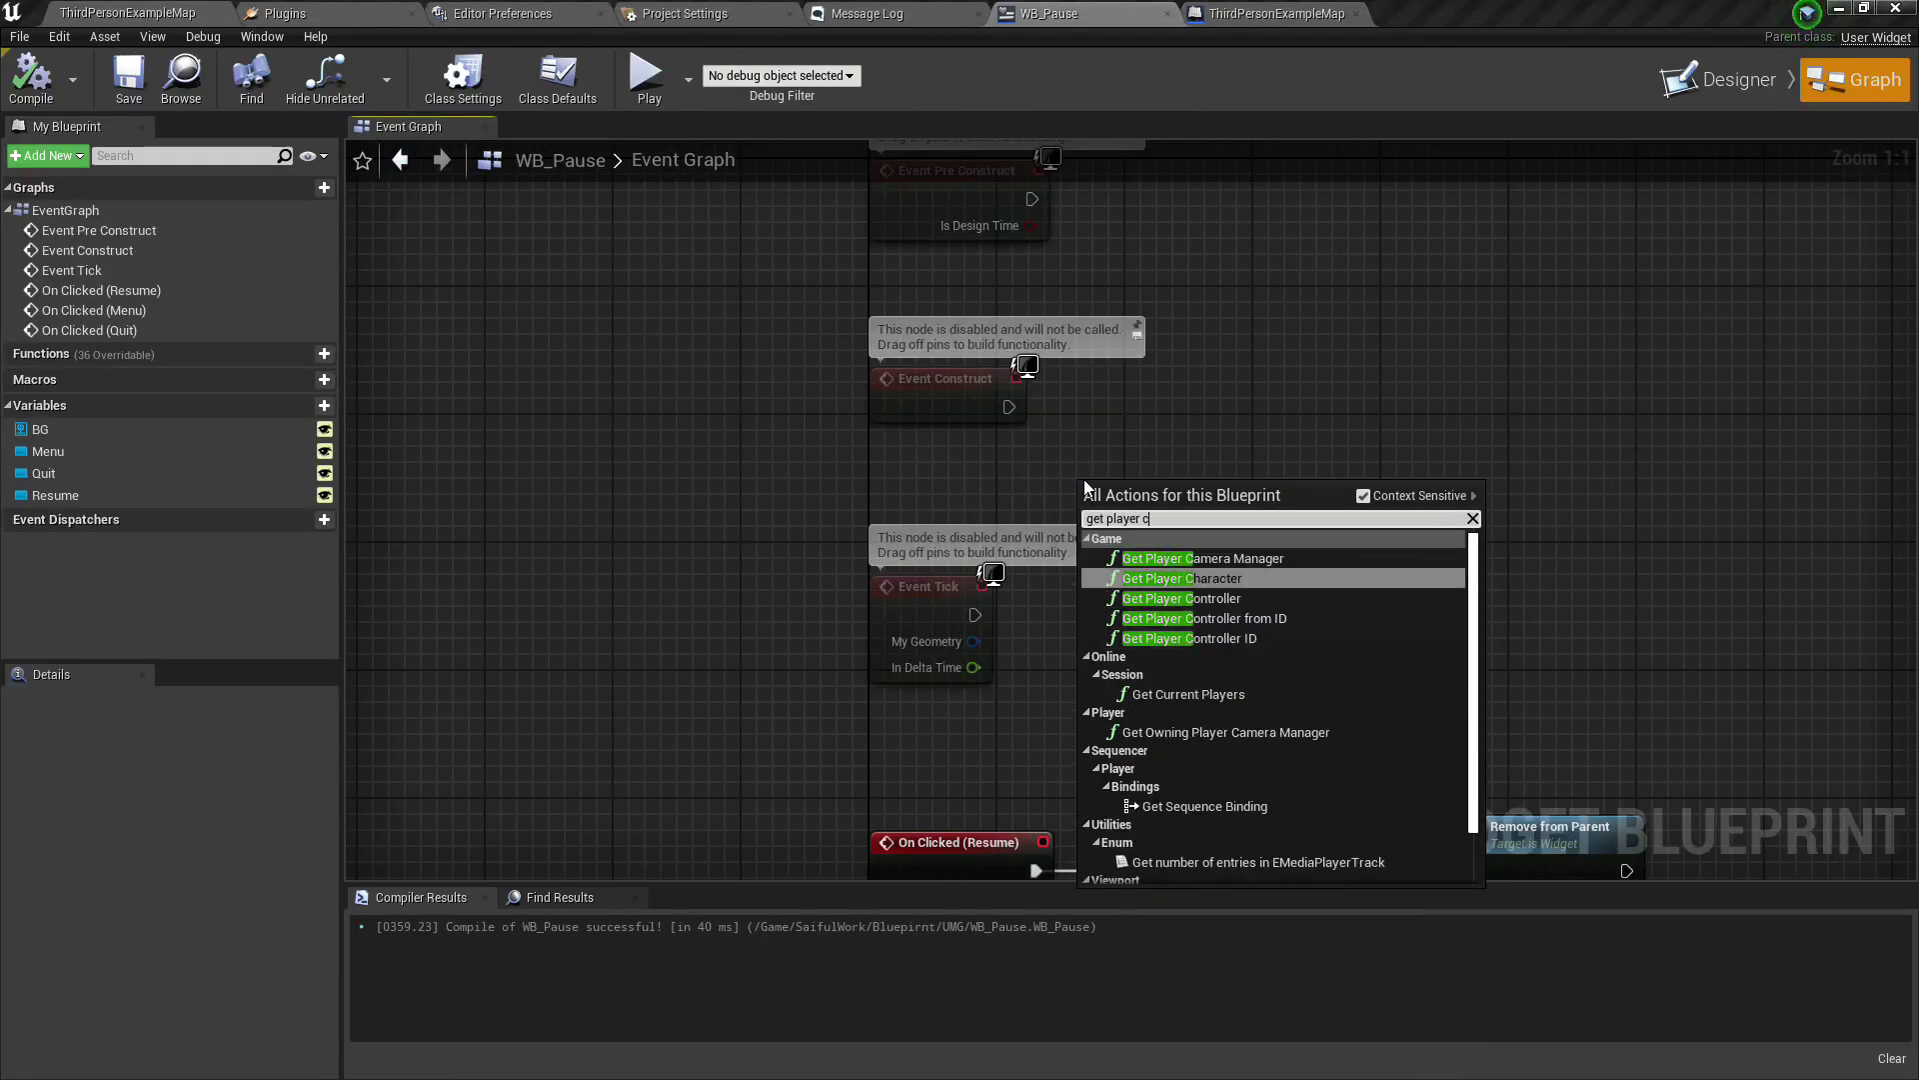
{"action": "type", "text": "o"}
Wire Event Construct to Set Show Mouse Cursor true via Get Player Controller.
{"action": "key", "text": "Return"}
{"action": "left_click_drag", "start_coordinate": [1075, 481], "coordinate": [789, 448]}
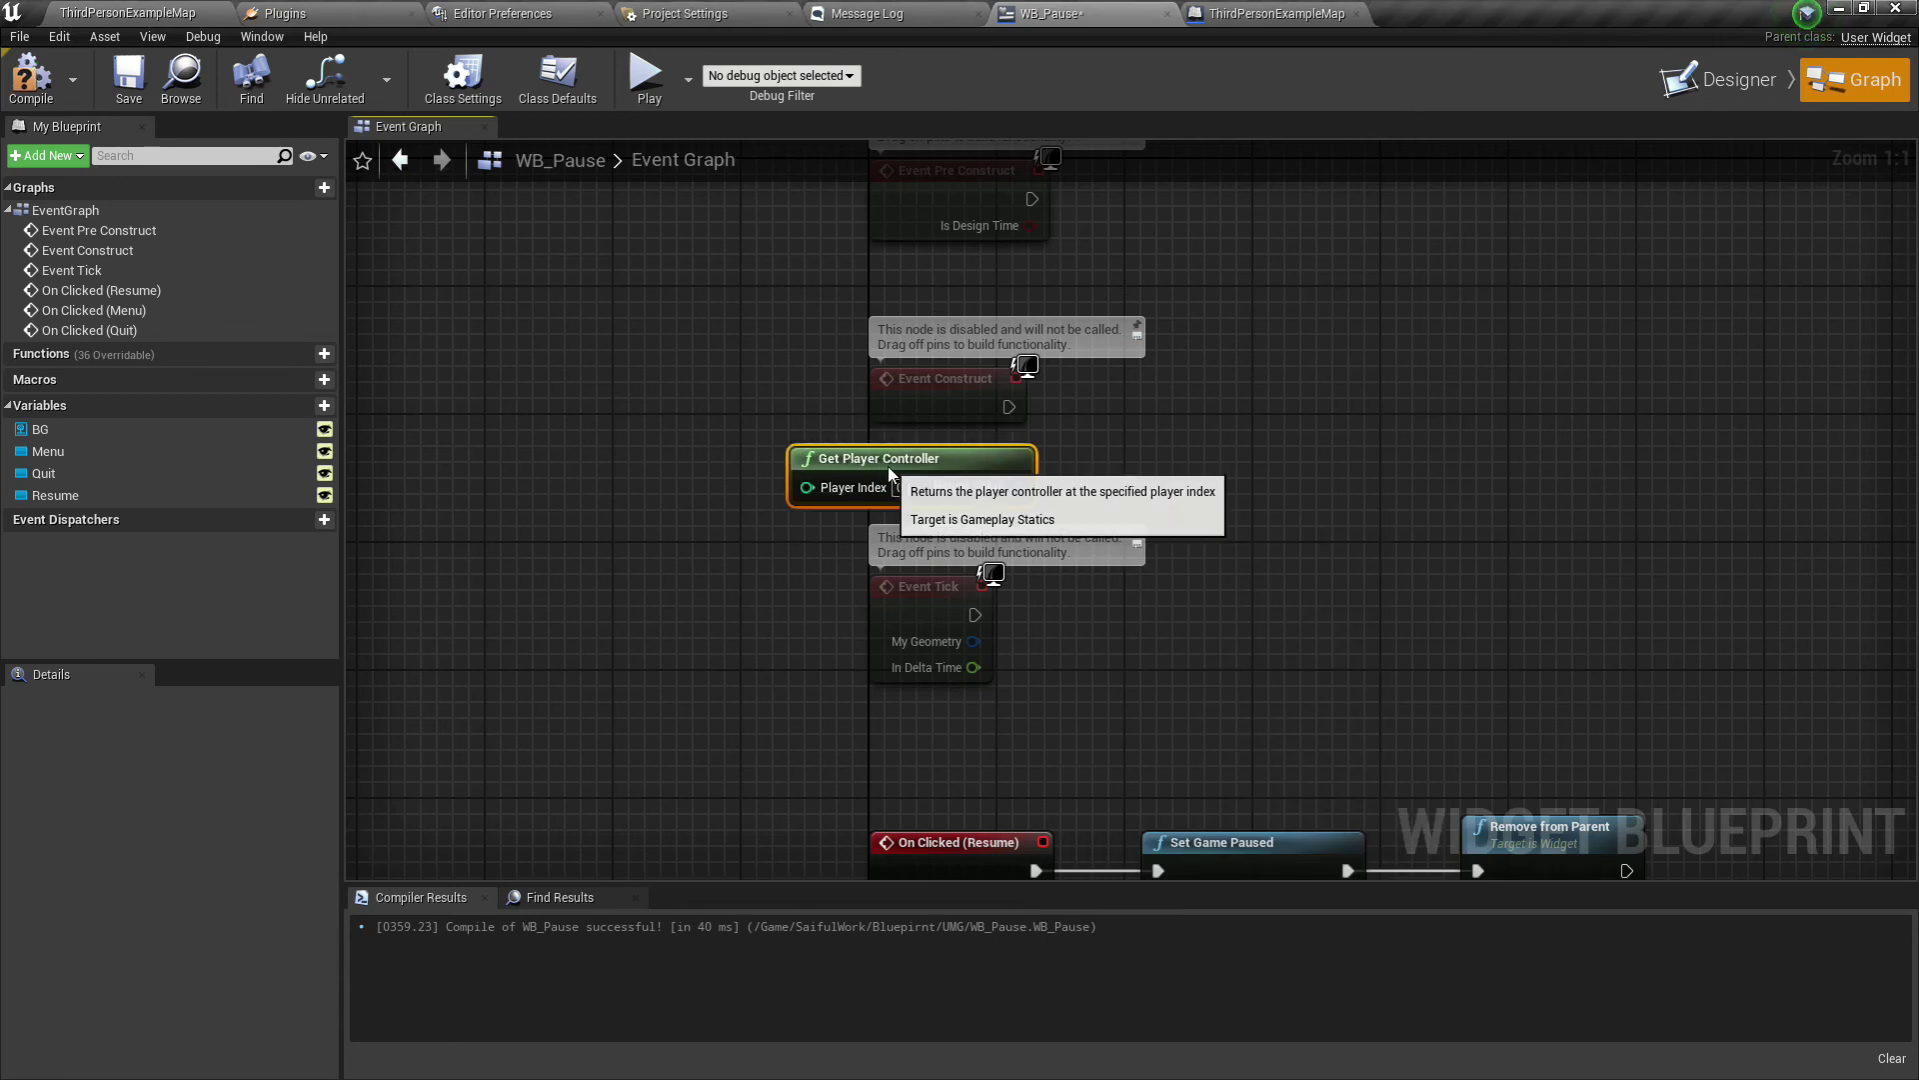
{"action": "left_click_drag", "start_coordinate": [1013, 486], "coordinate": [1259, 427]}
{"action": "type", "text": "se"}
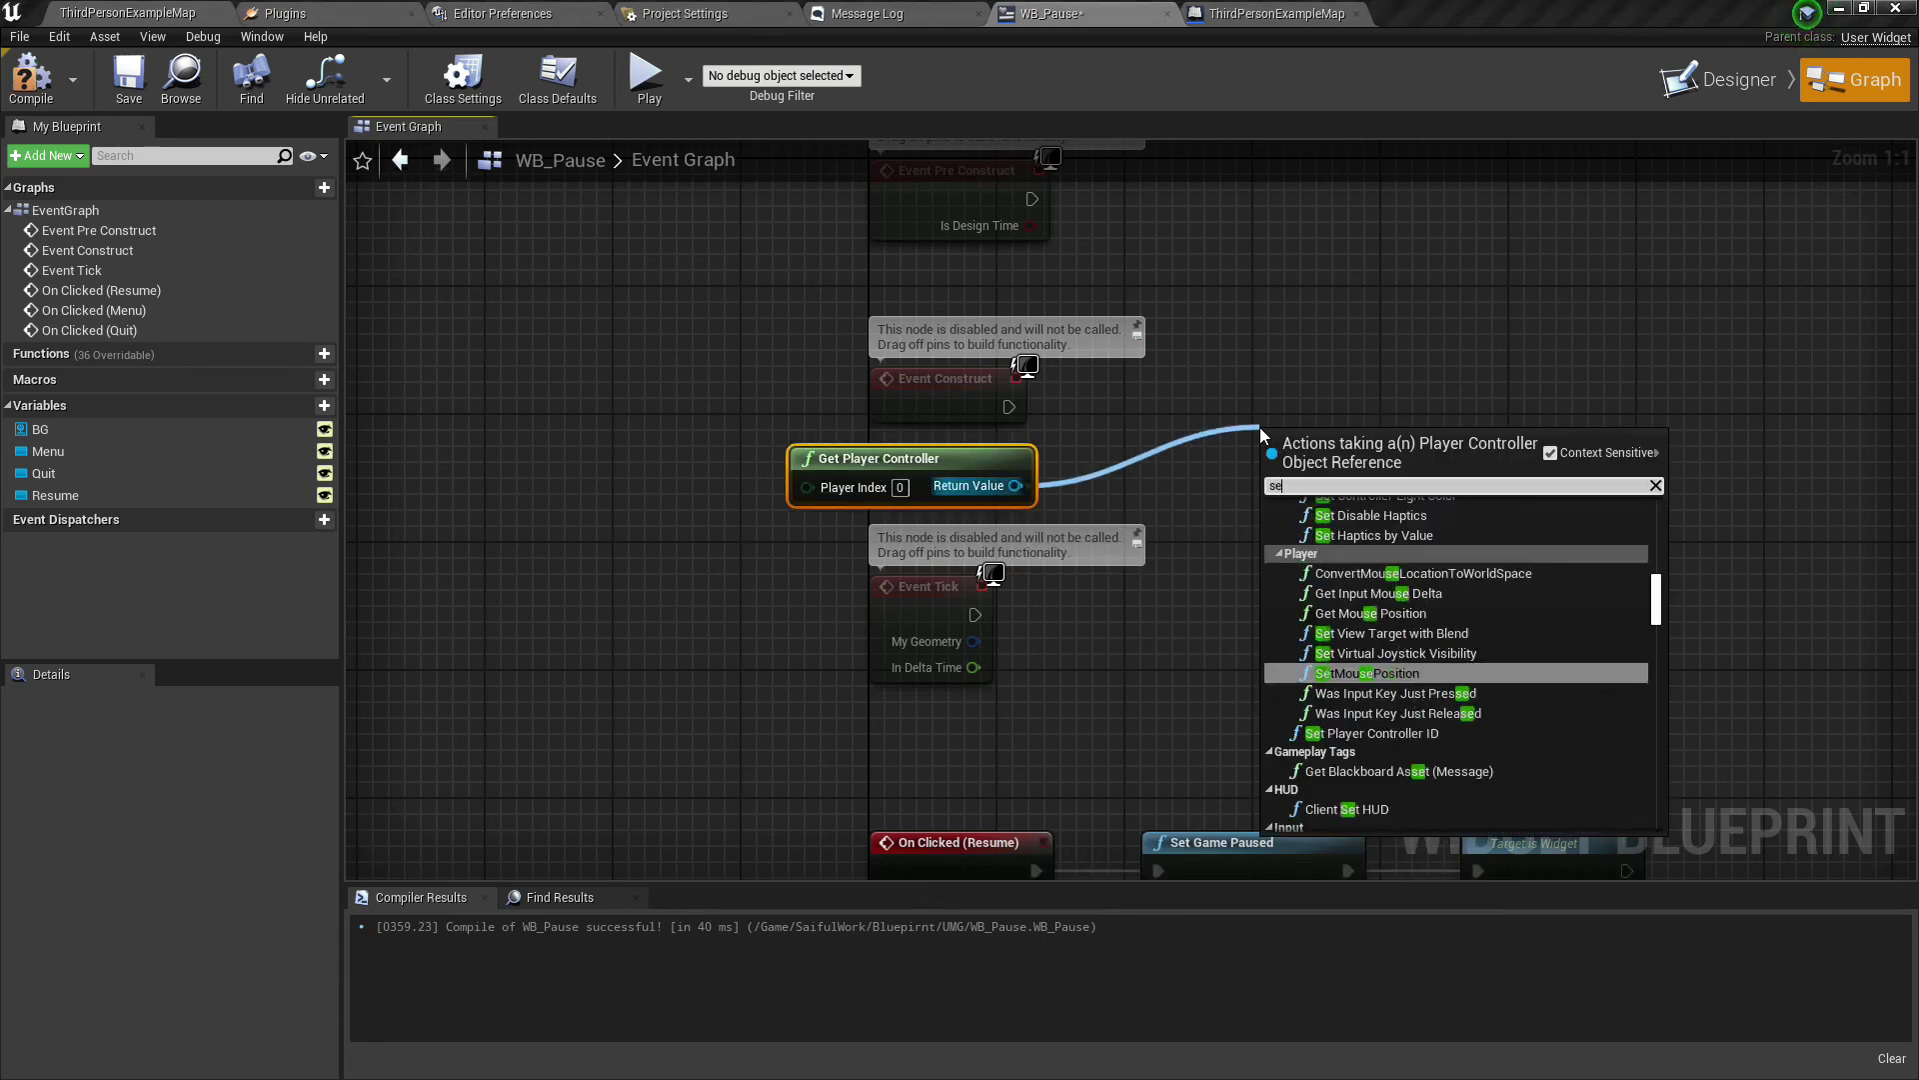
{"action": "type", "text": "t show"}
{"action": "key", "text": "Down"}
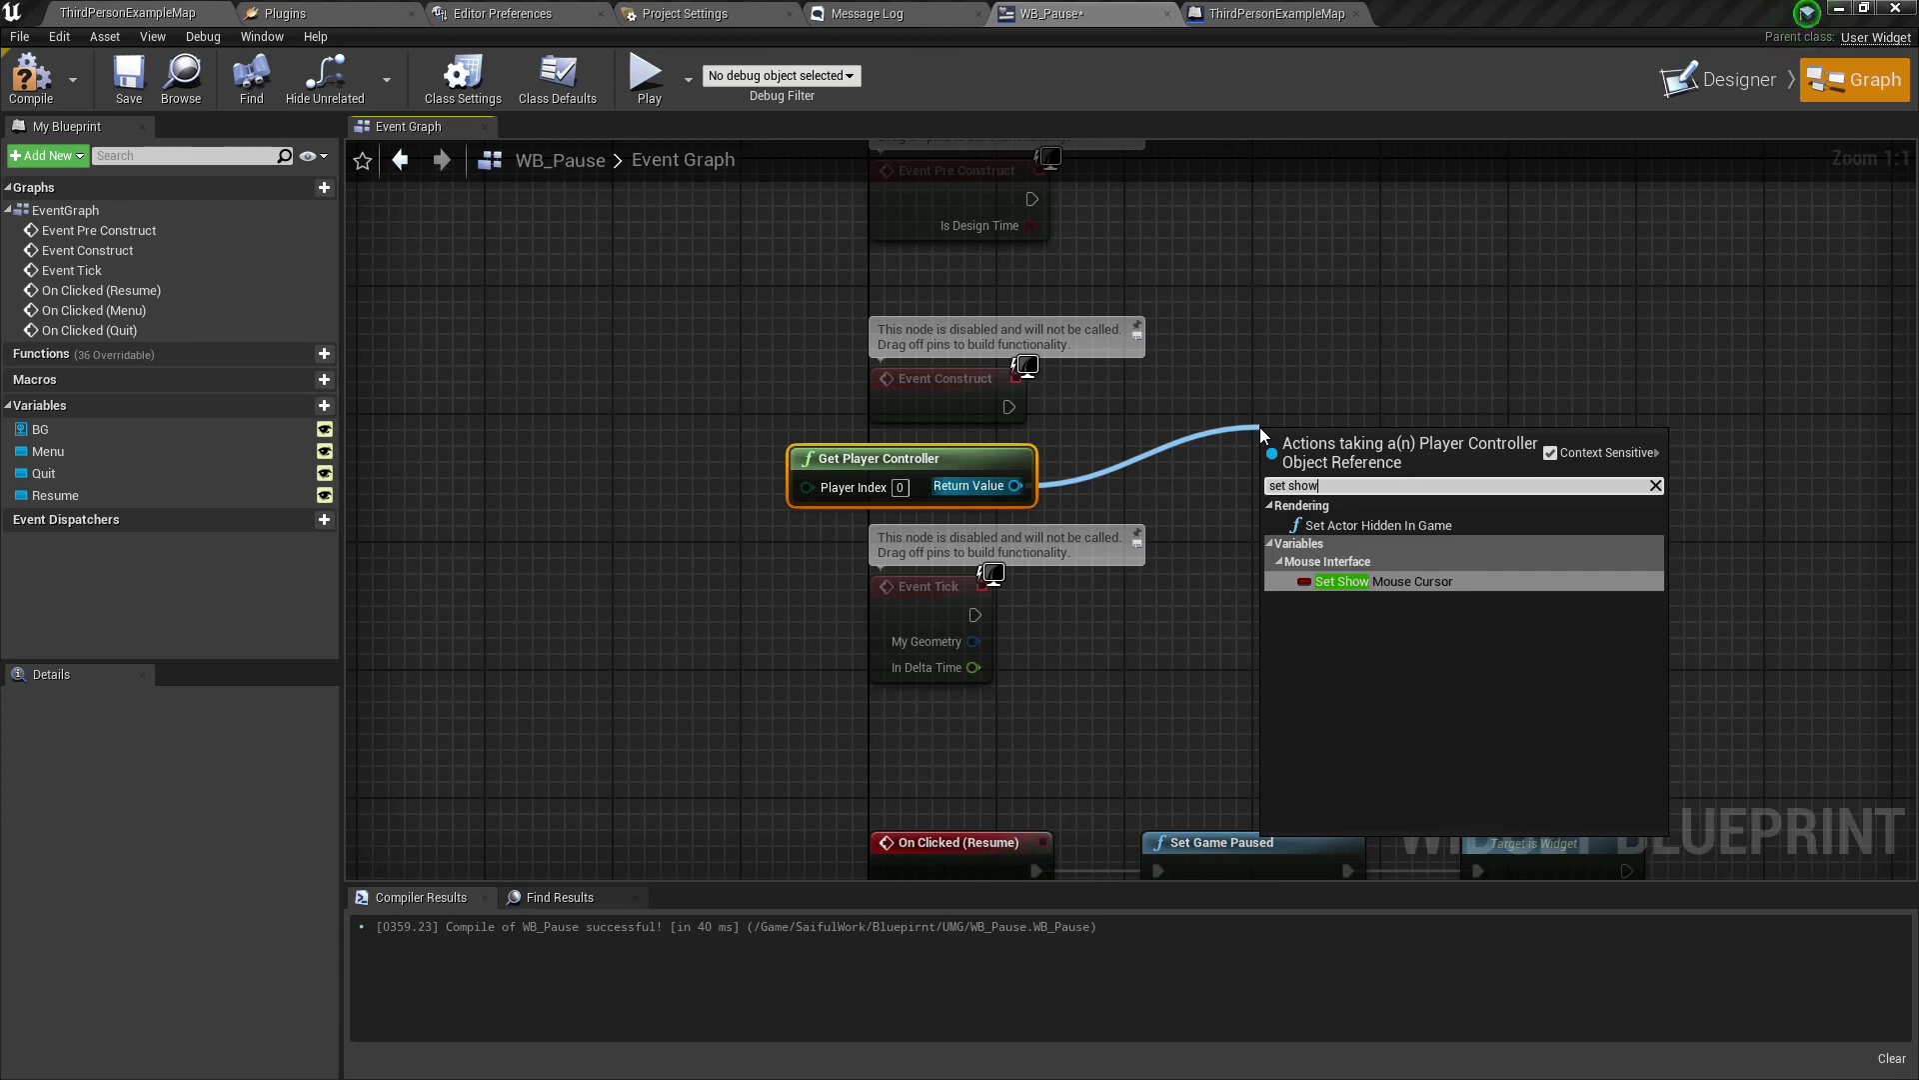
{"action": "key", "text": "Return"}
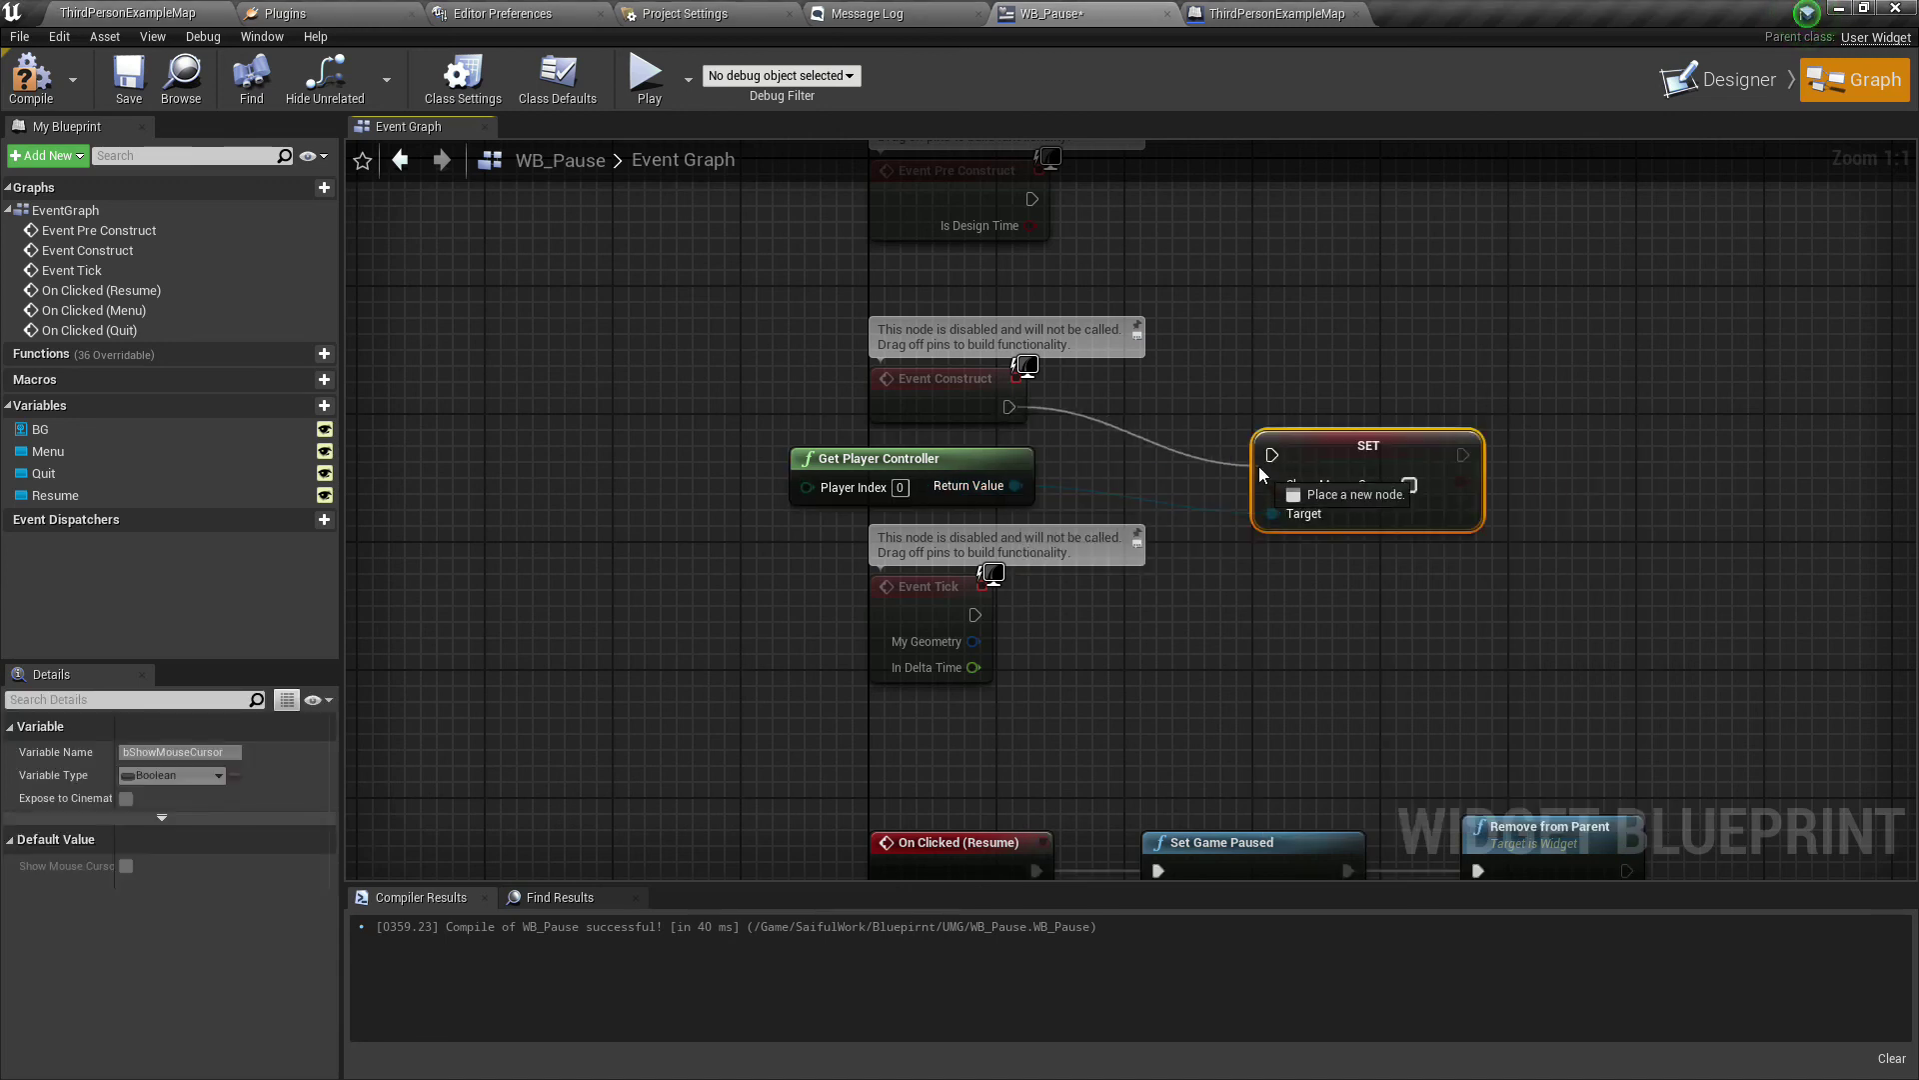
{"action": "mouse_move", "coordinate": [1010, 407]}
{"action": "left_mouse_down"}
{"action": "mouse_move", "coordinate": [1291, 458]}
{"action": "mouse_move", "coordinate": [1329, 428]}
{"action": "mouse_move", "coordinate": [1298, 427]}
{"action": "left_mouse_up"}
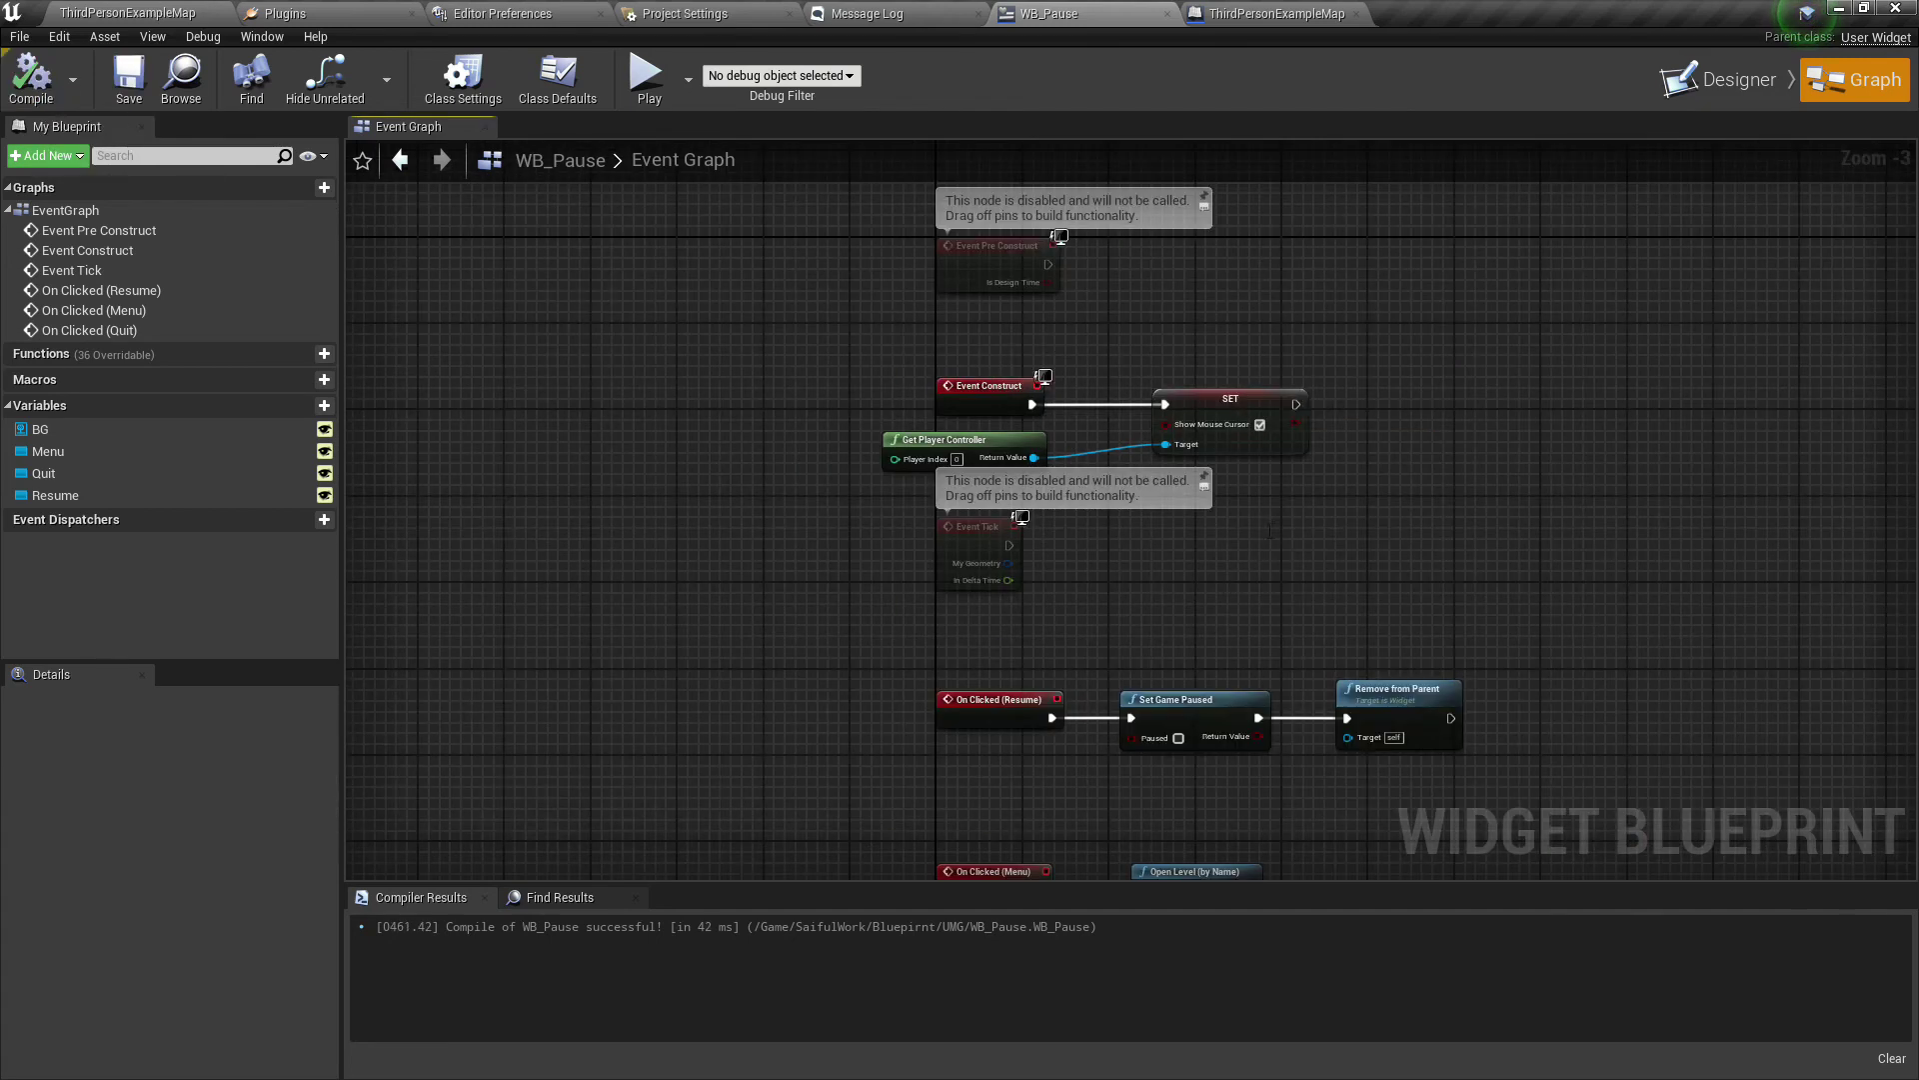
Paste the cursor nodes after Remove from Parent set to false, then return to ThirdPersonExampleMap.
{"action": "left_click_drag", "start_coordinate": [1543, 558], "coordinate": [962, 387]}
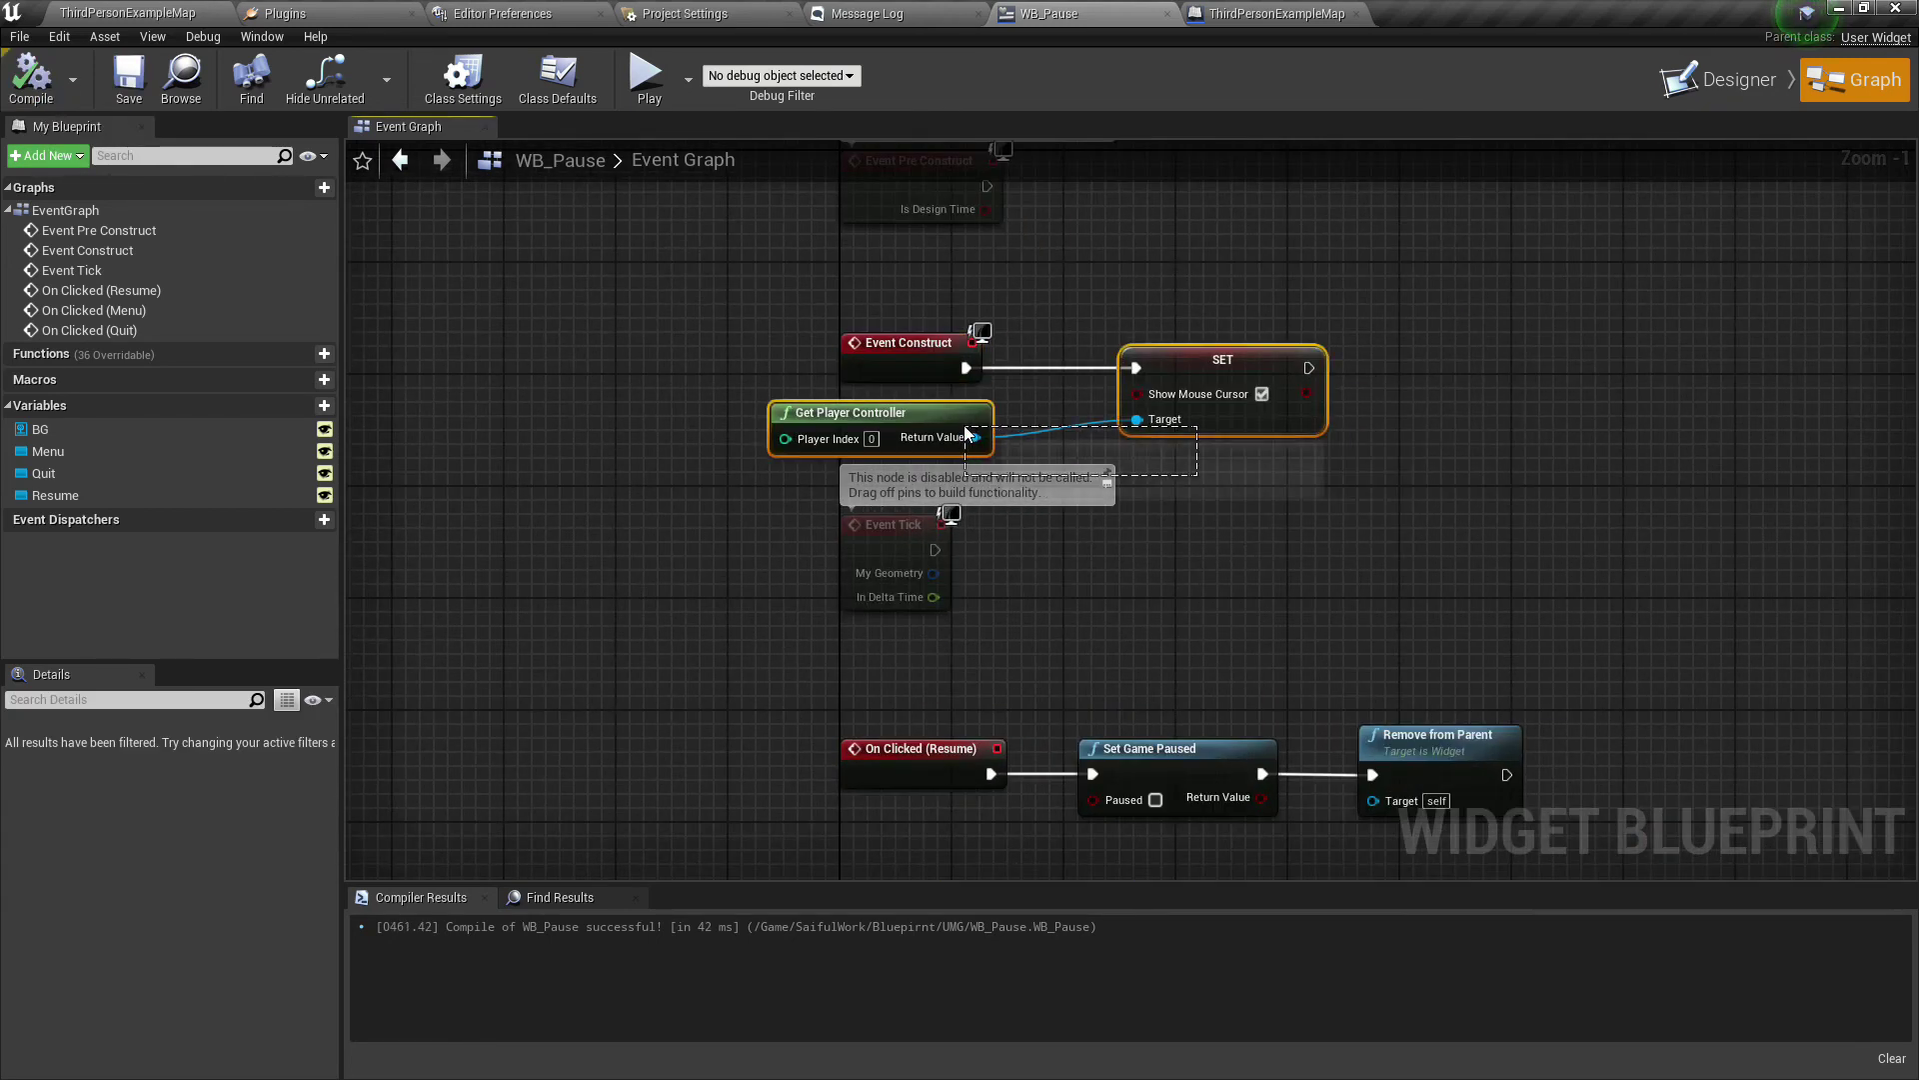
{"action": "right_click_drag", "start_coordinate": [1123, 589], "coordinate": [883, 399]}
{"action": "left_click", "coordinate": [1351, 631]}
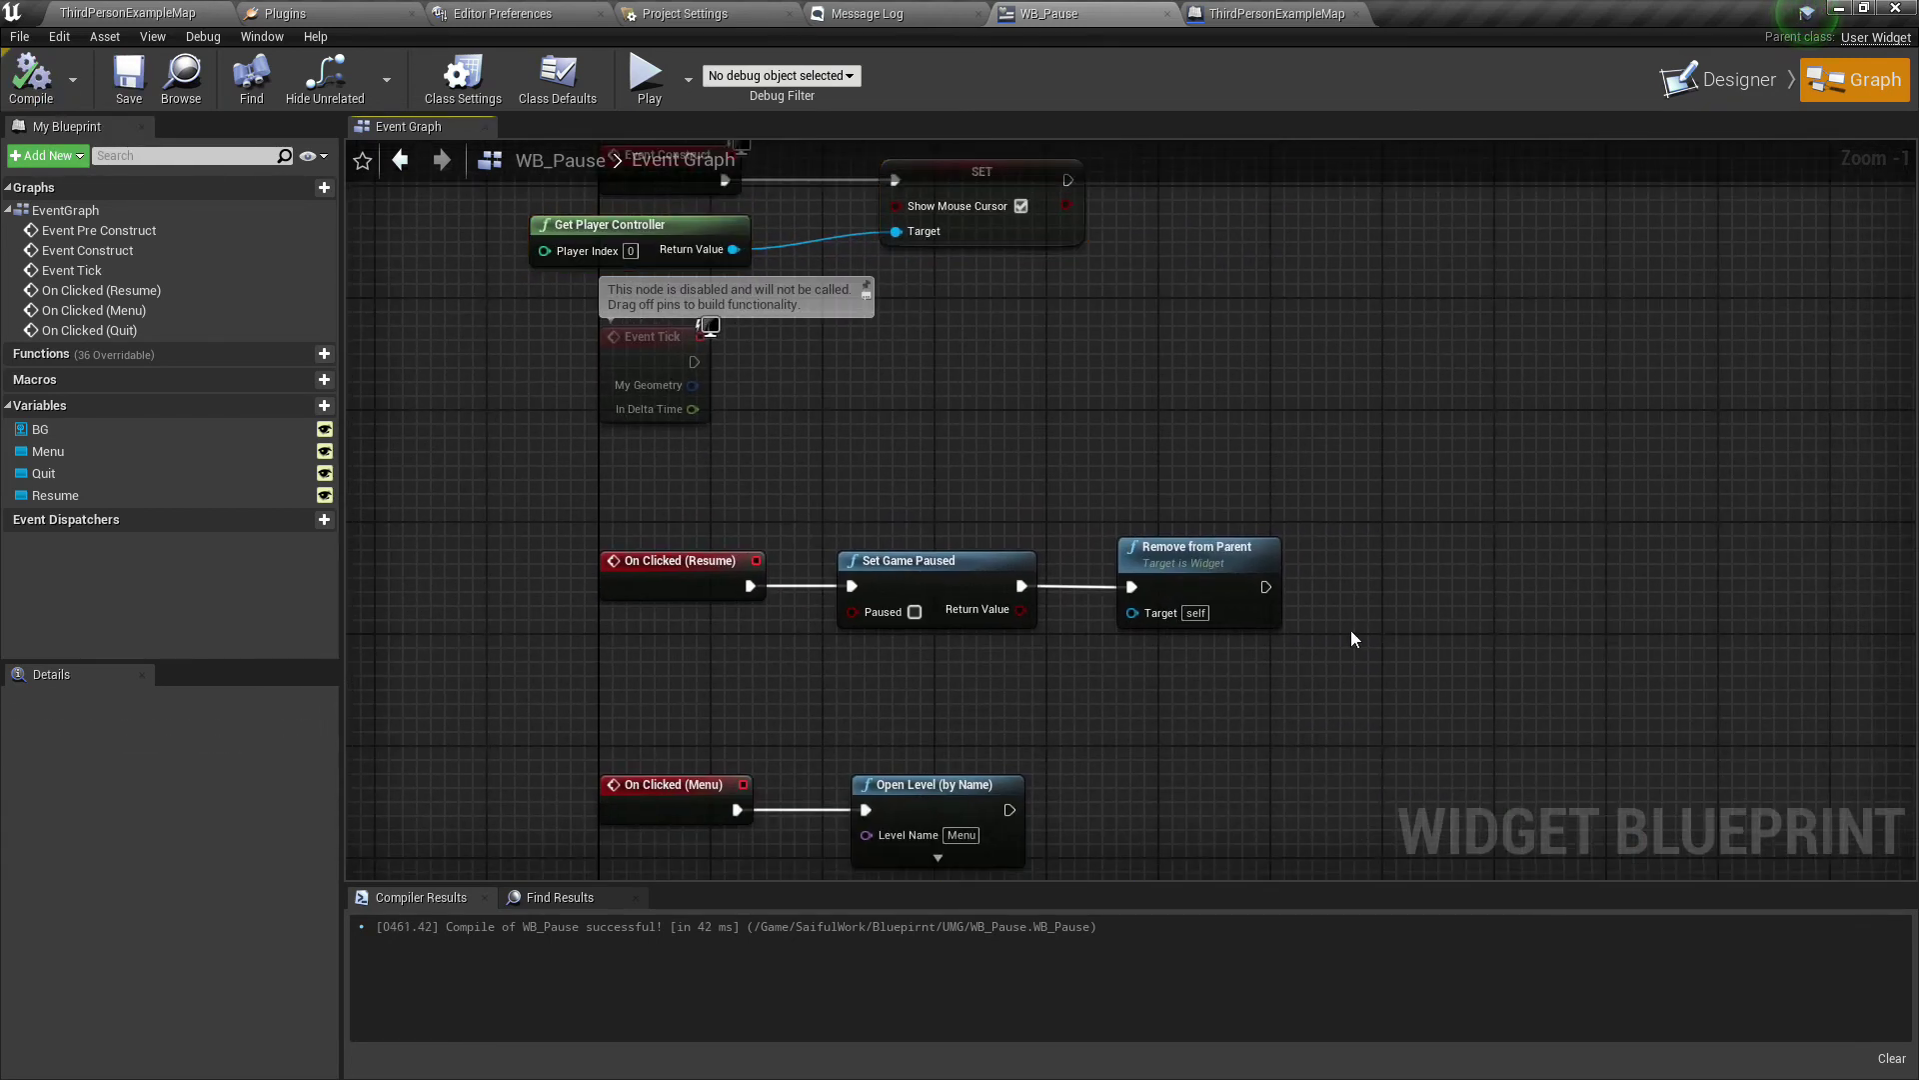
{"action": "key", "text": "ctrl+v"}
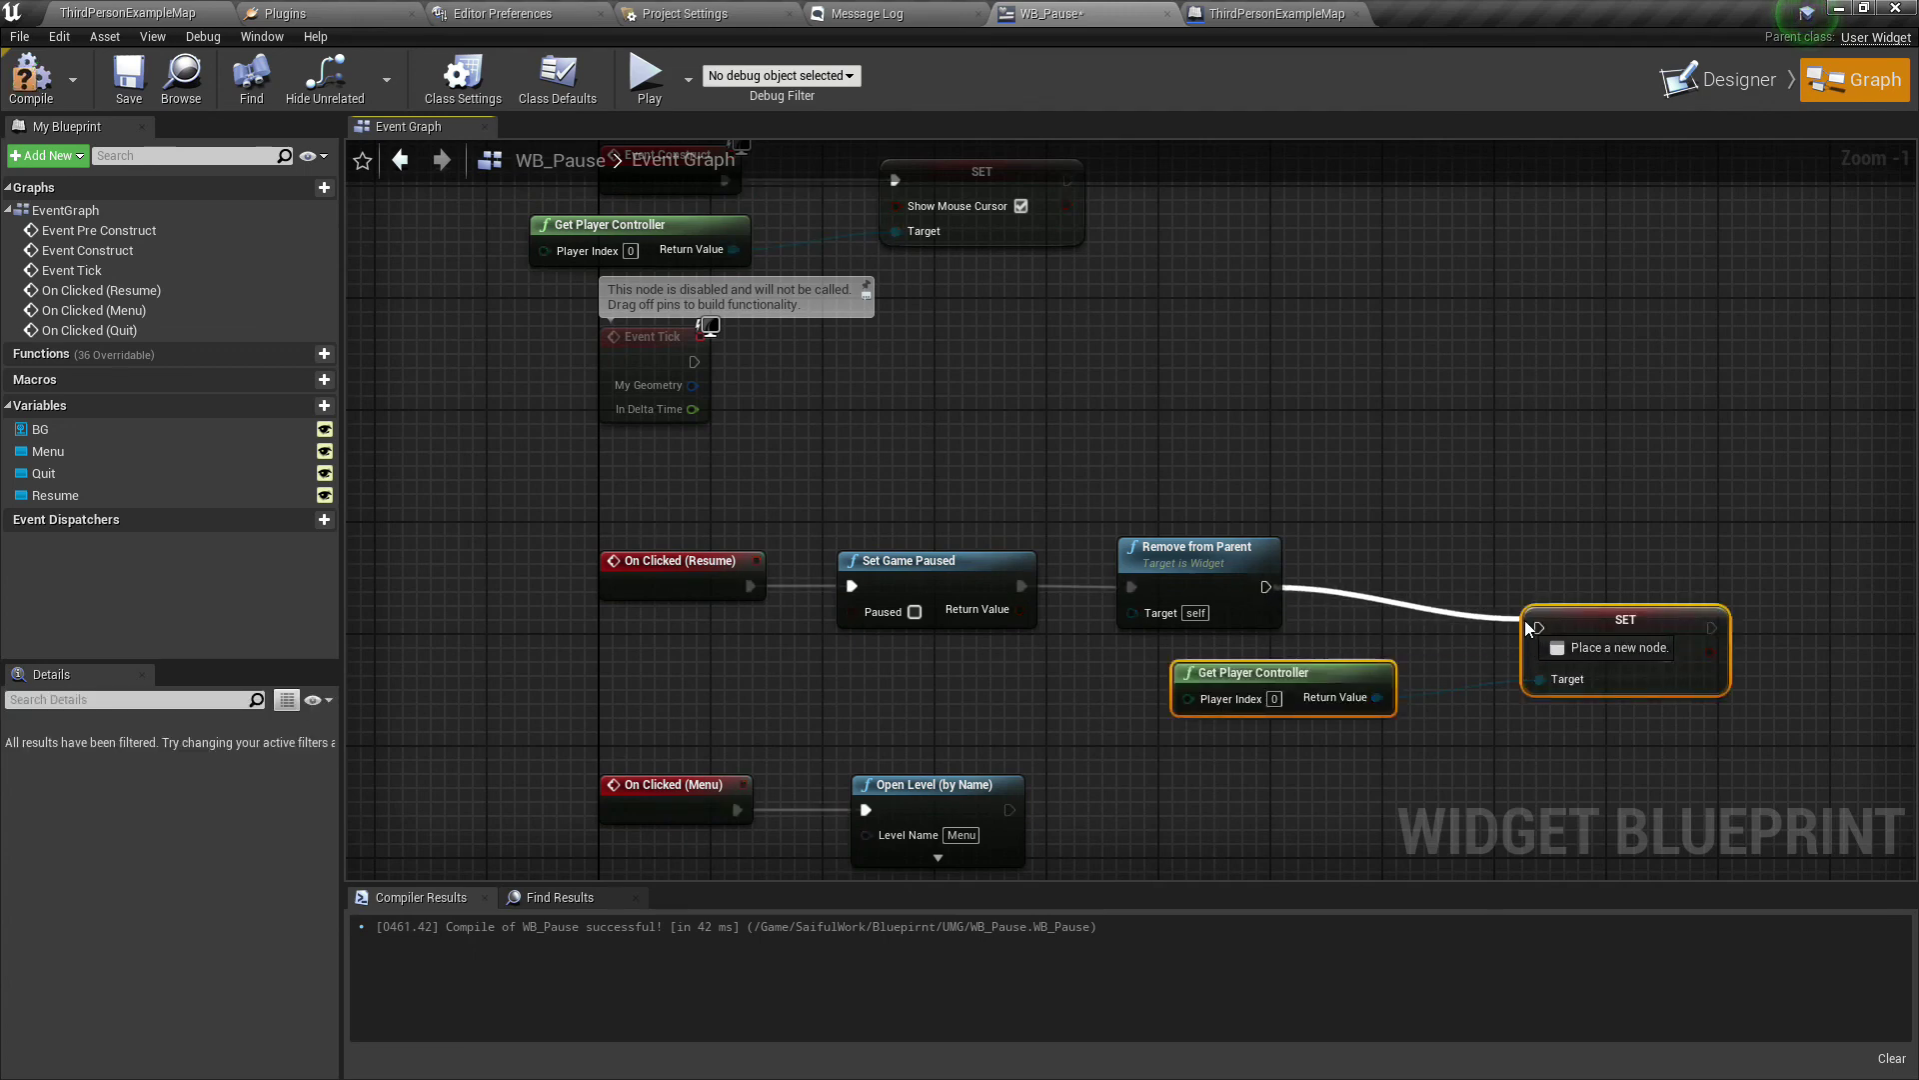
{"action": "left_click_drag", "start_coordinate": [1526, 628], "coordinate": [1509, 593]}
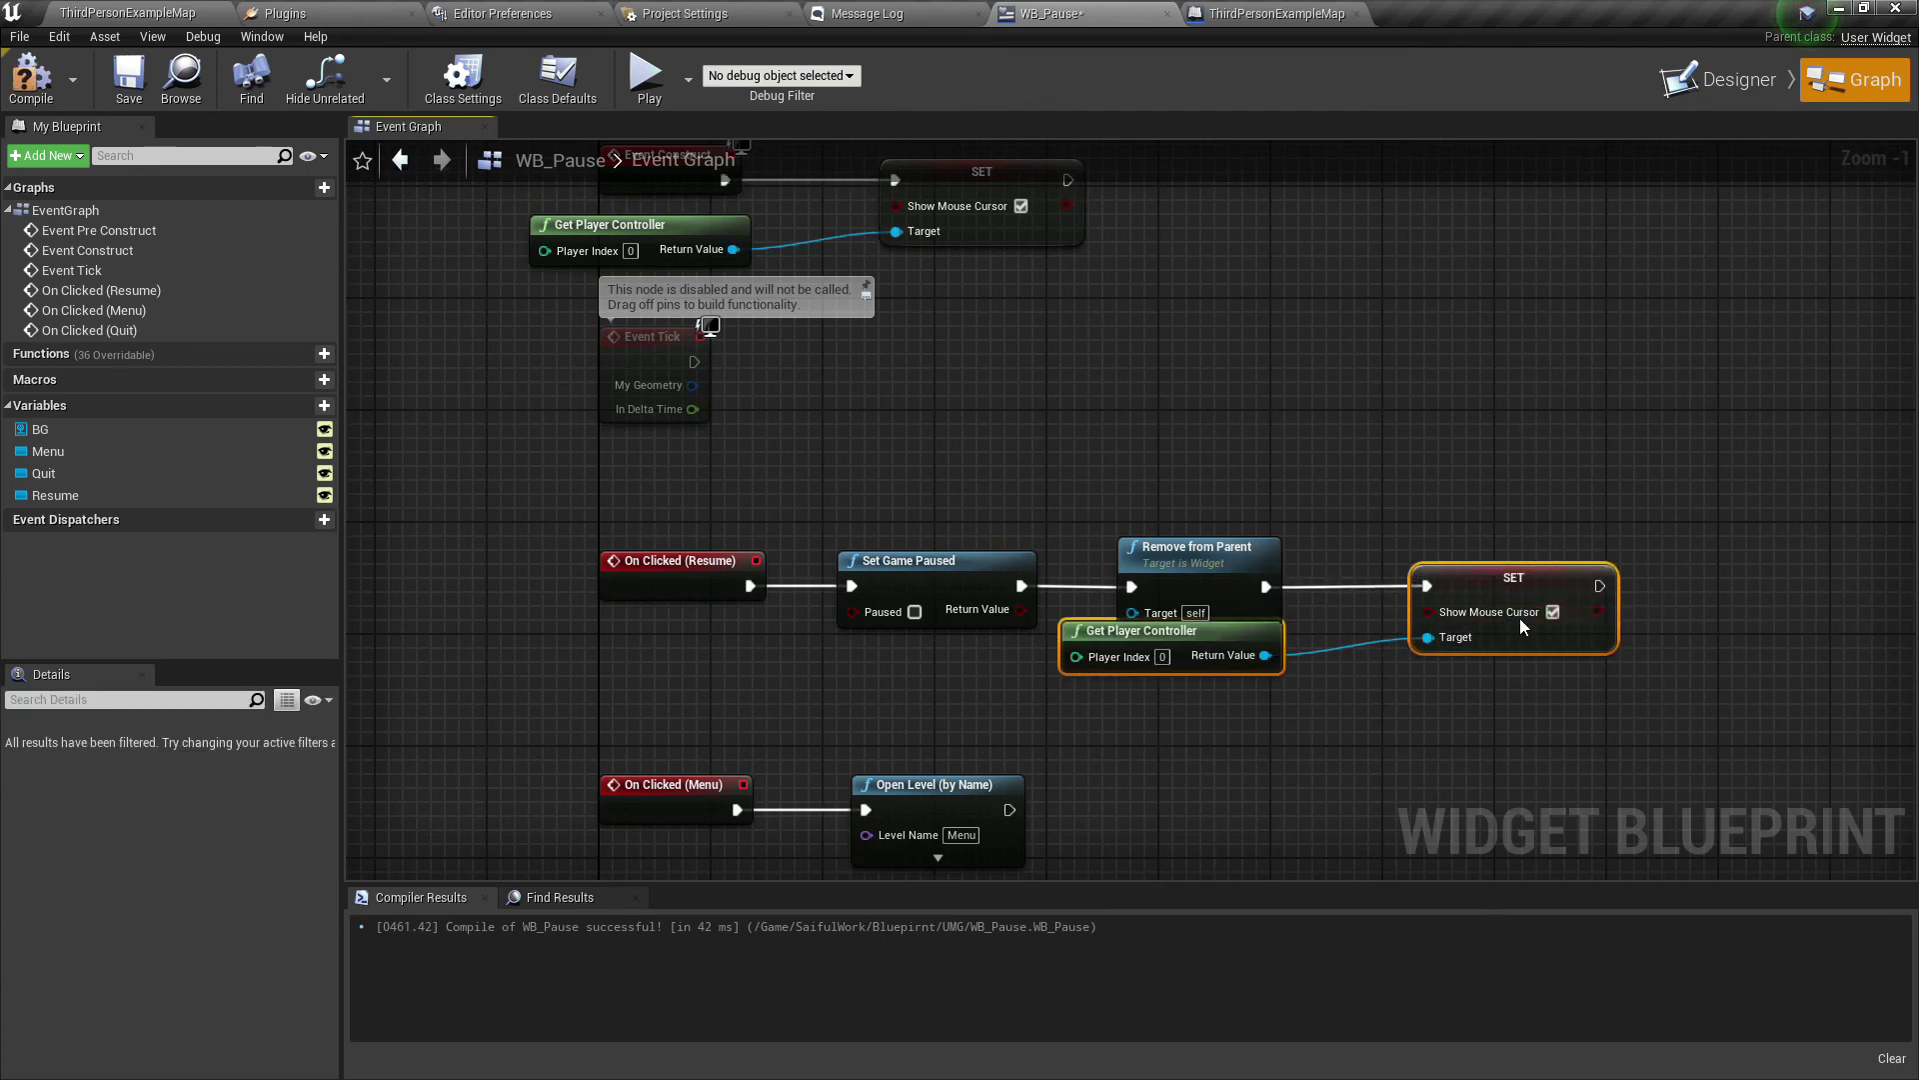
{"action": "left_click", "coordinate": [1552, 611]}
{"action": "left_click", "coordinate": [1395, 407]}
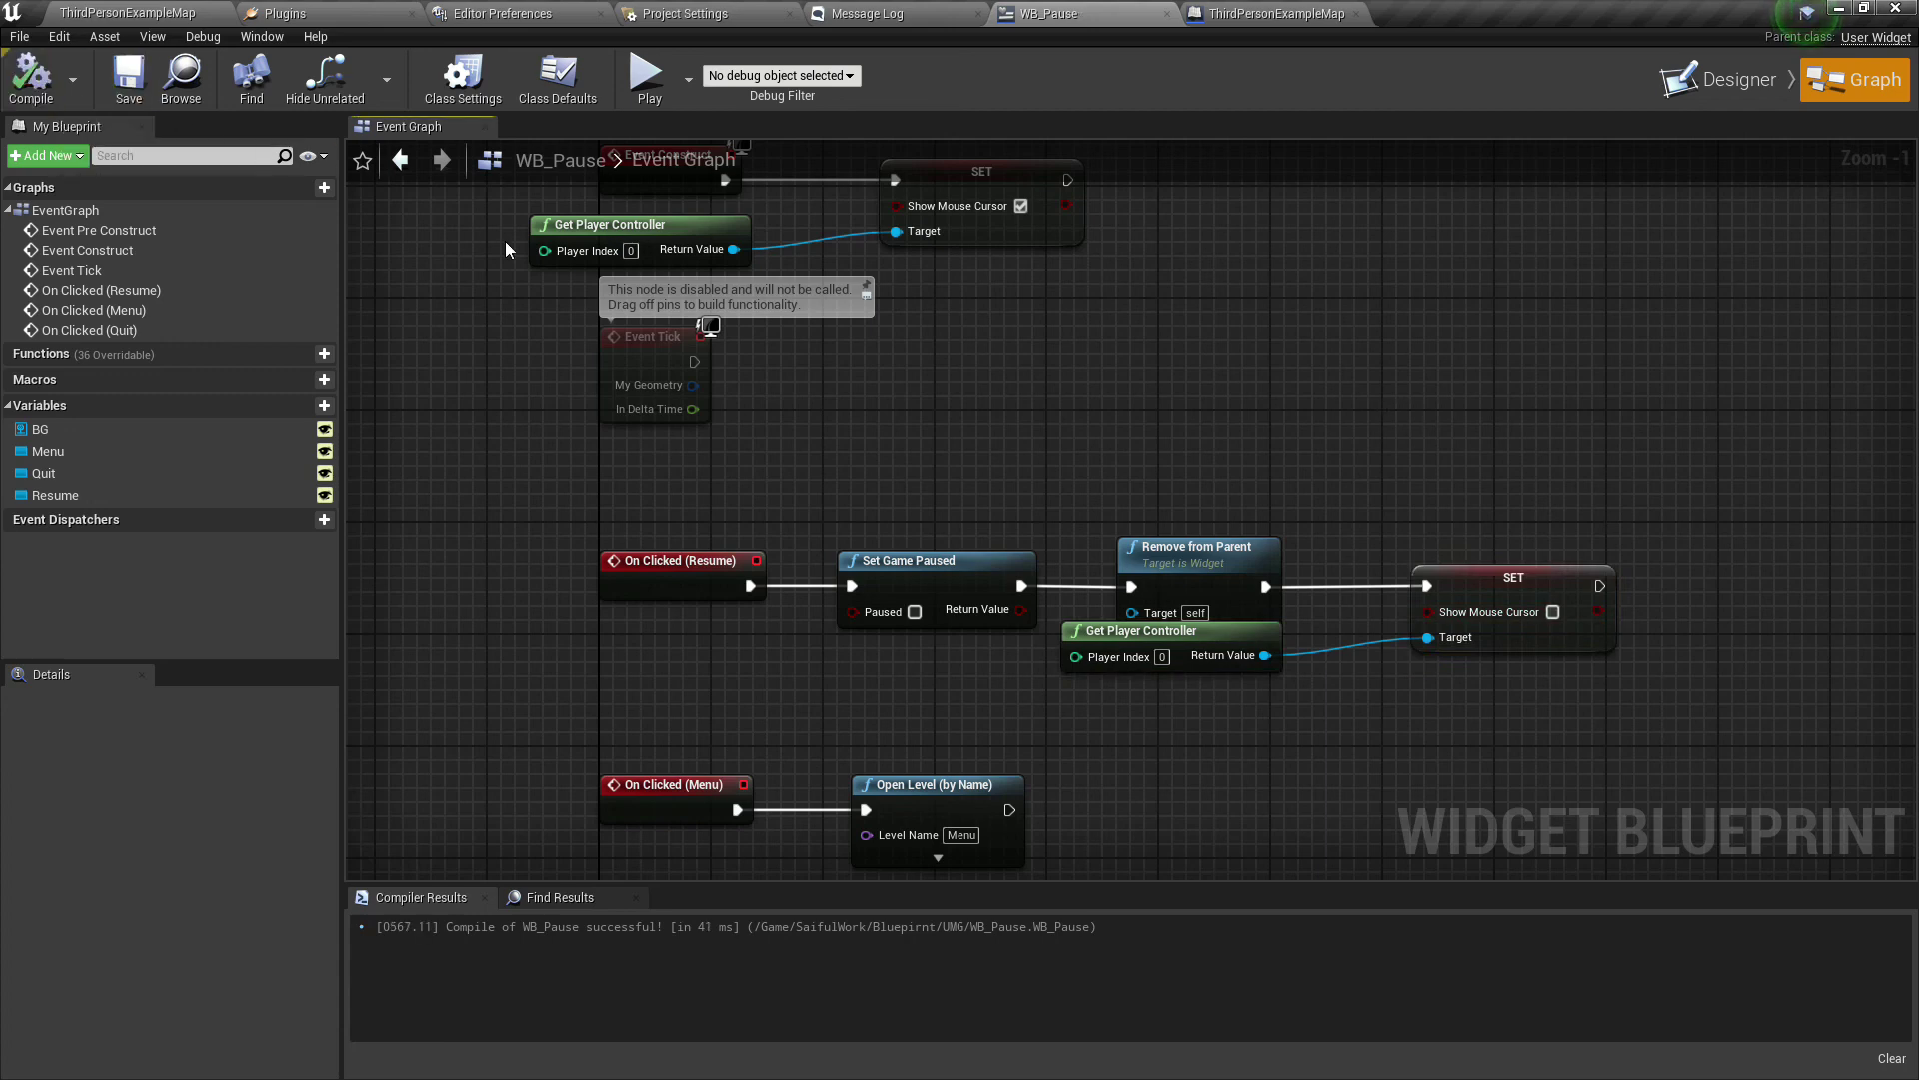
{"action": "left_click", "coordinate": [190, 11]}
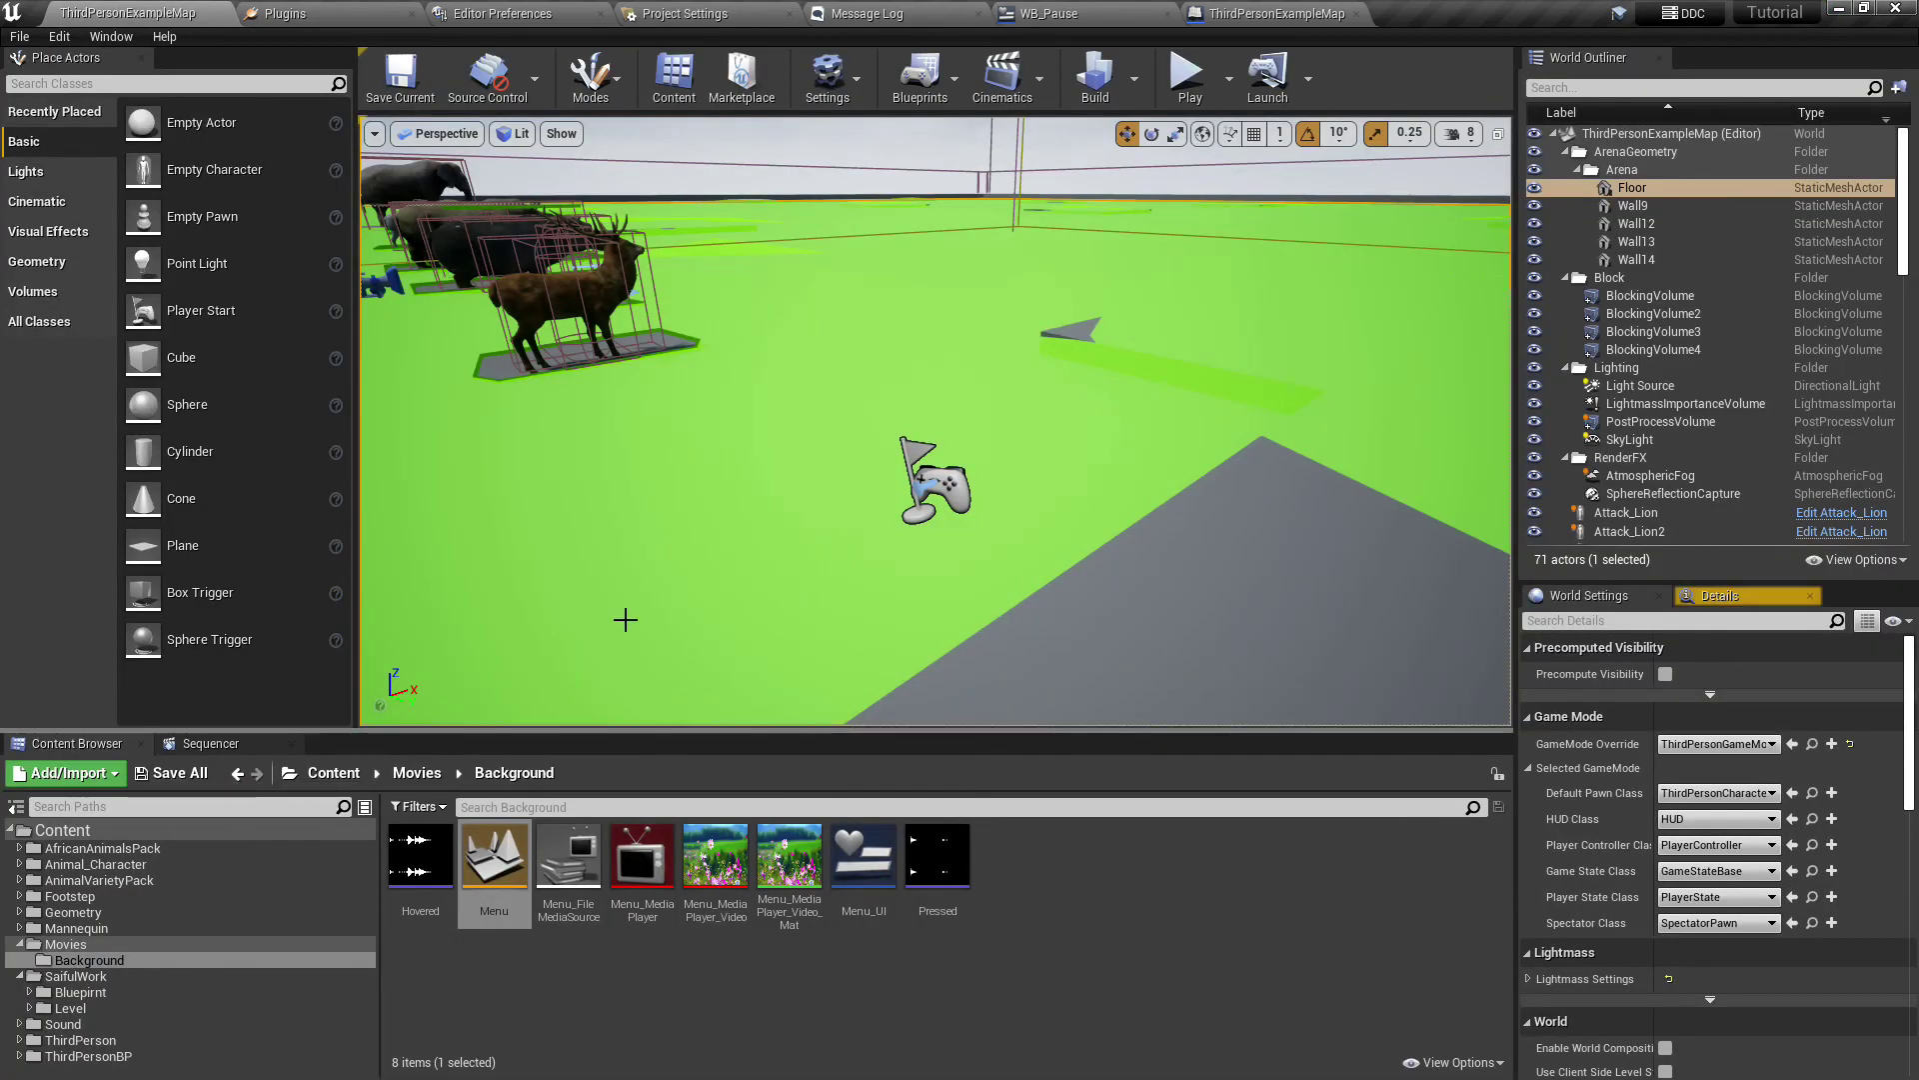
{"action": "key", "text": "F11"}
{"action": "key", "text": "alt+p"}
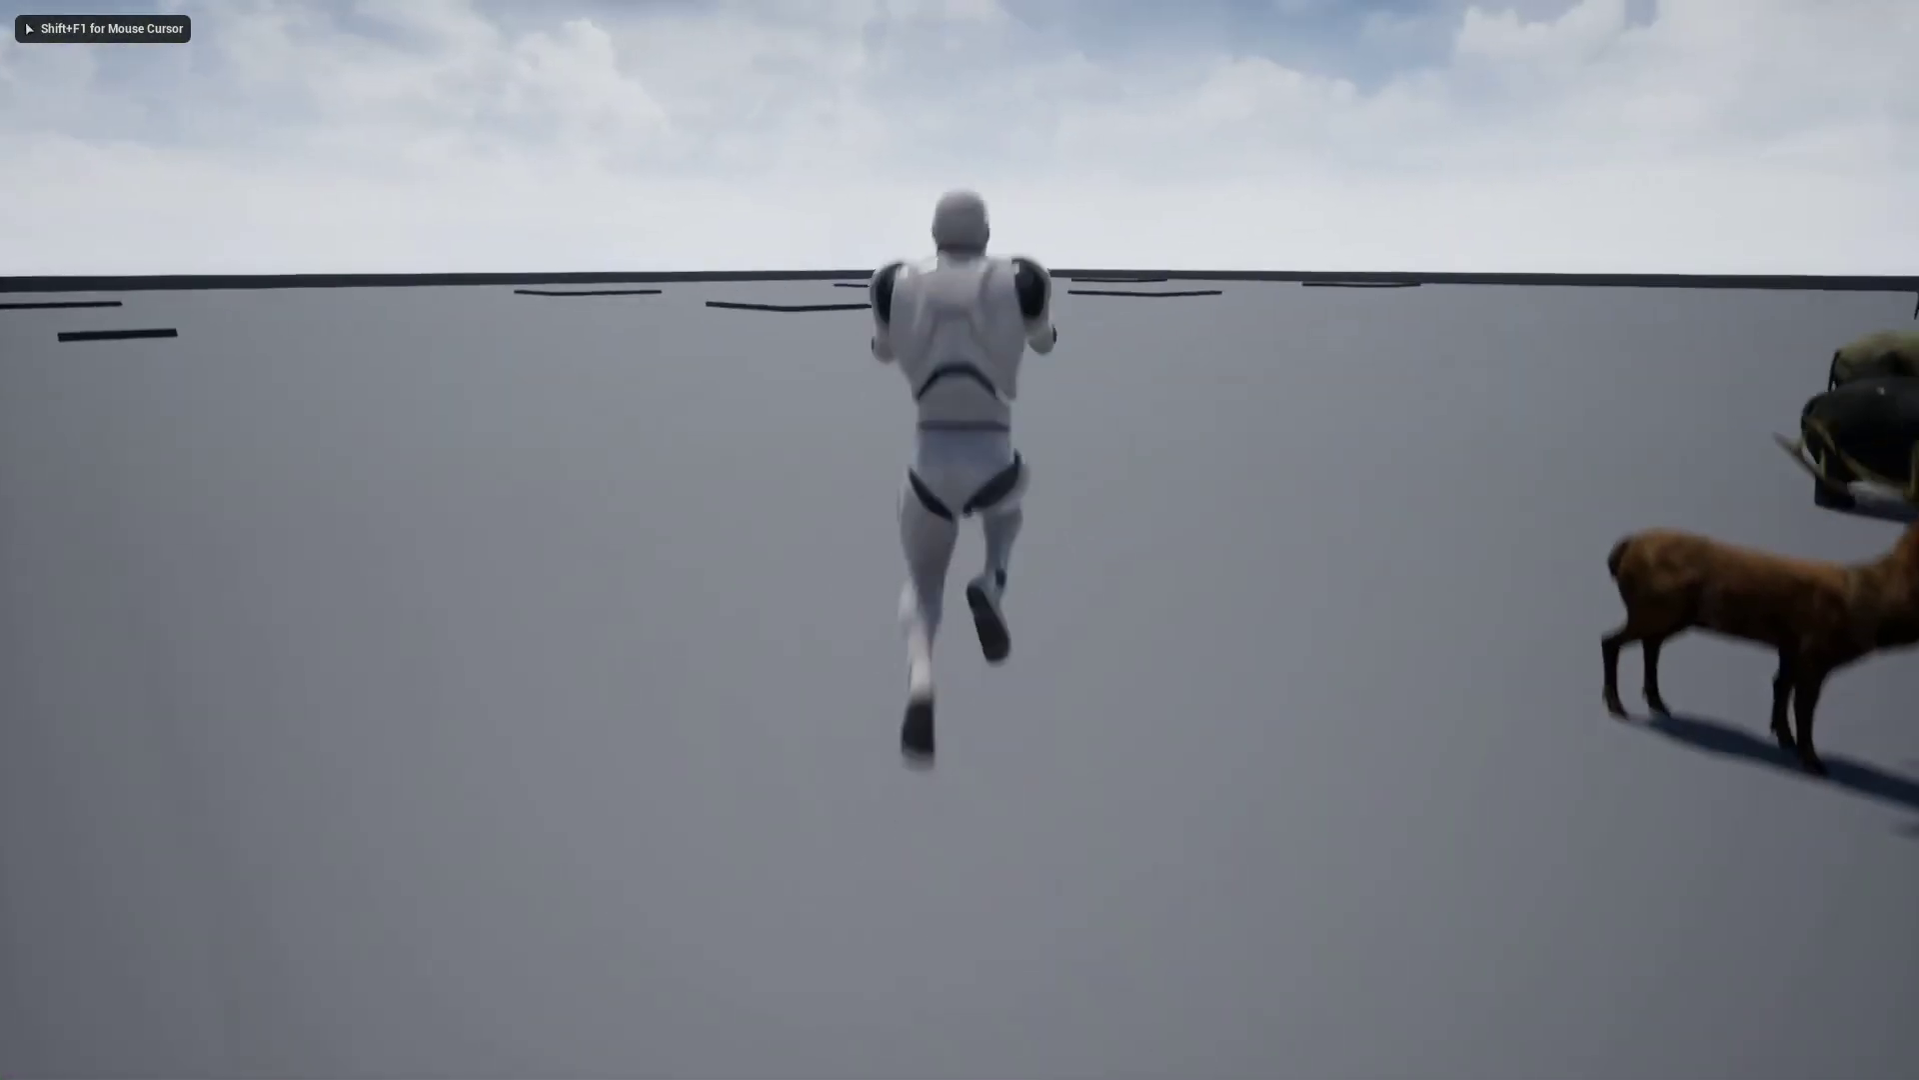
{"action": "key", "text": "space"}
{"action": "key", "text": "p"}
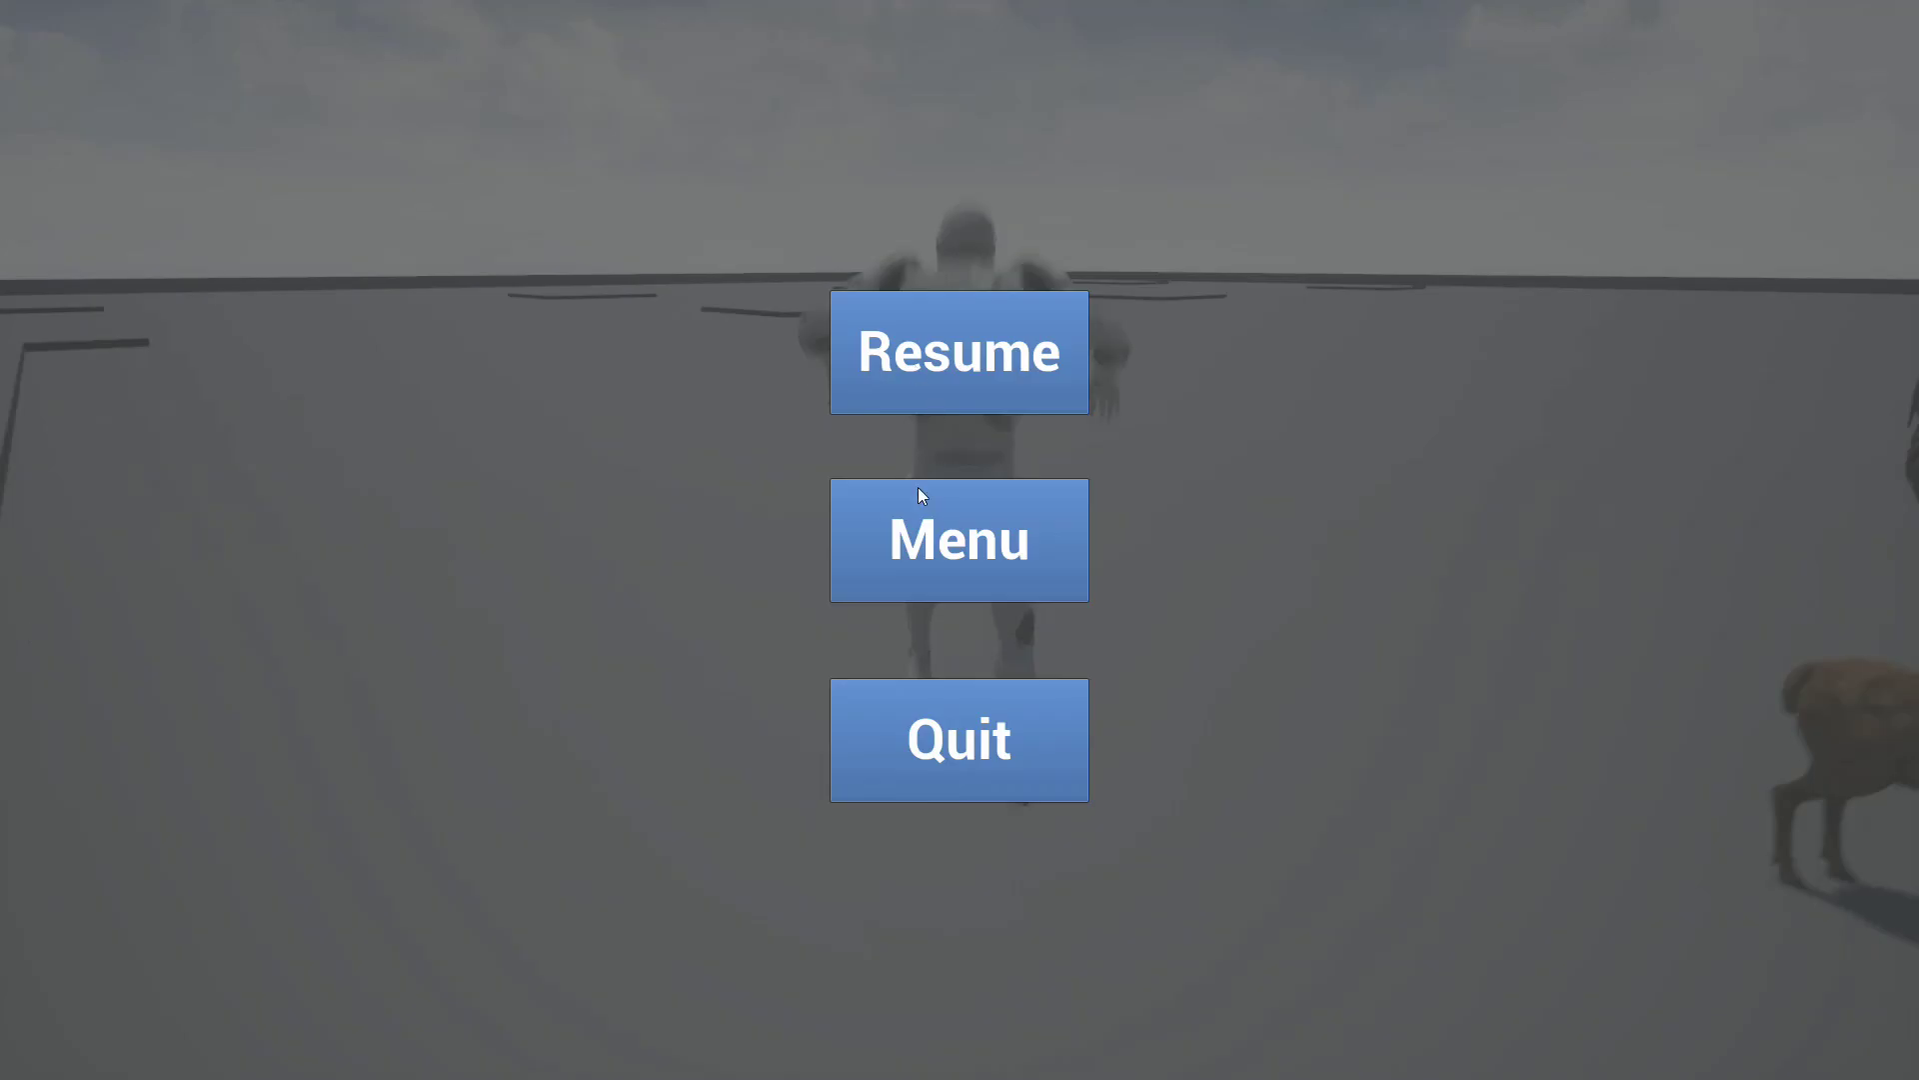
{"action": "left_click", "coordinate": [1010, 546]}
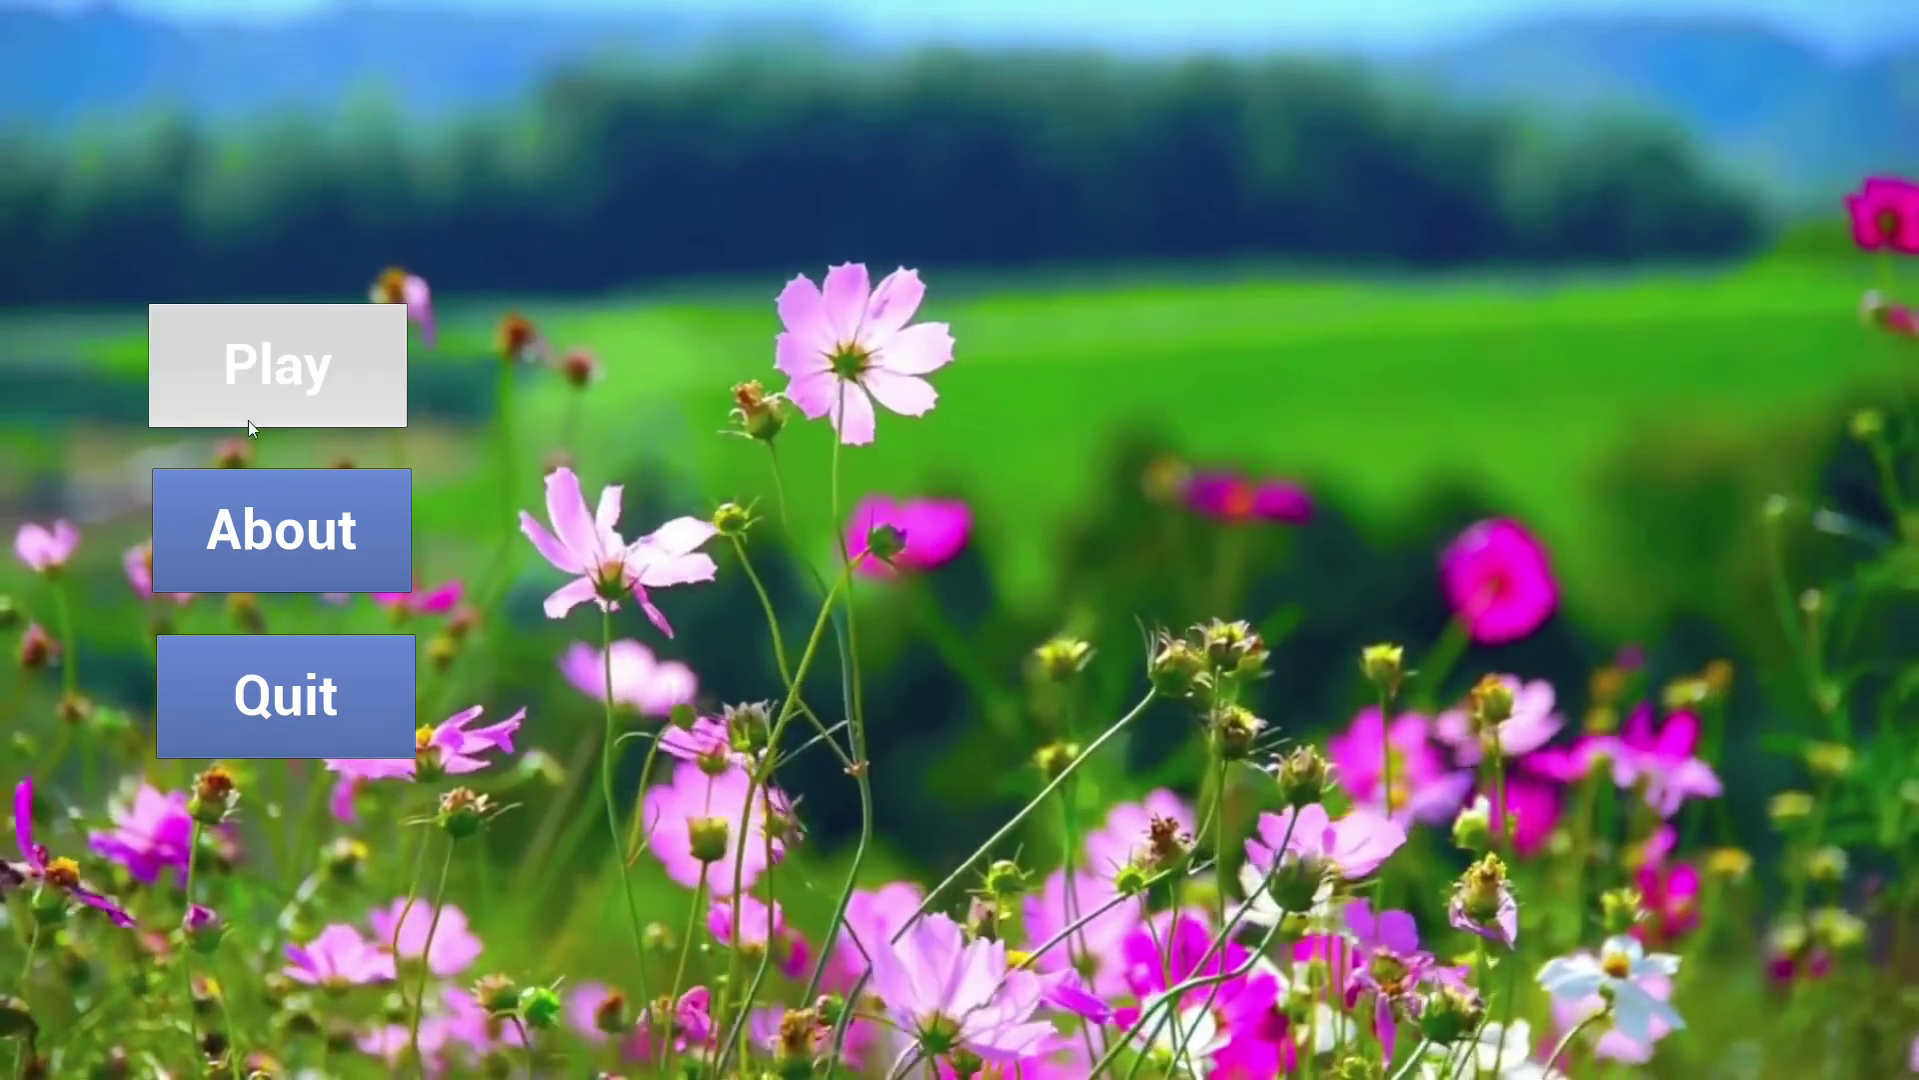
{"action": "left_click", "coordinate": [410, 684]}
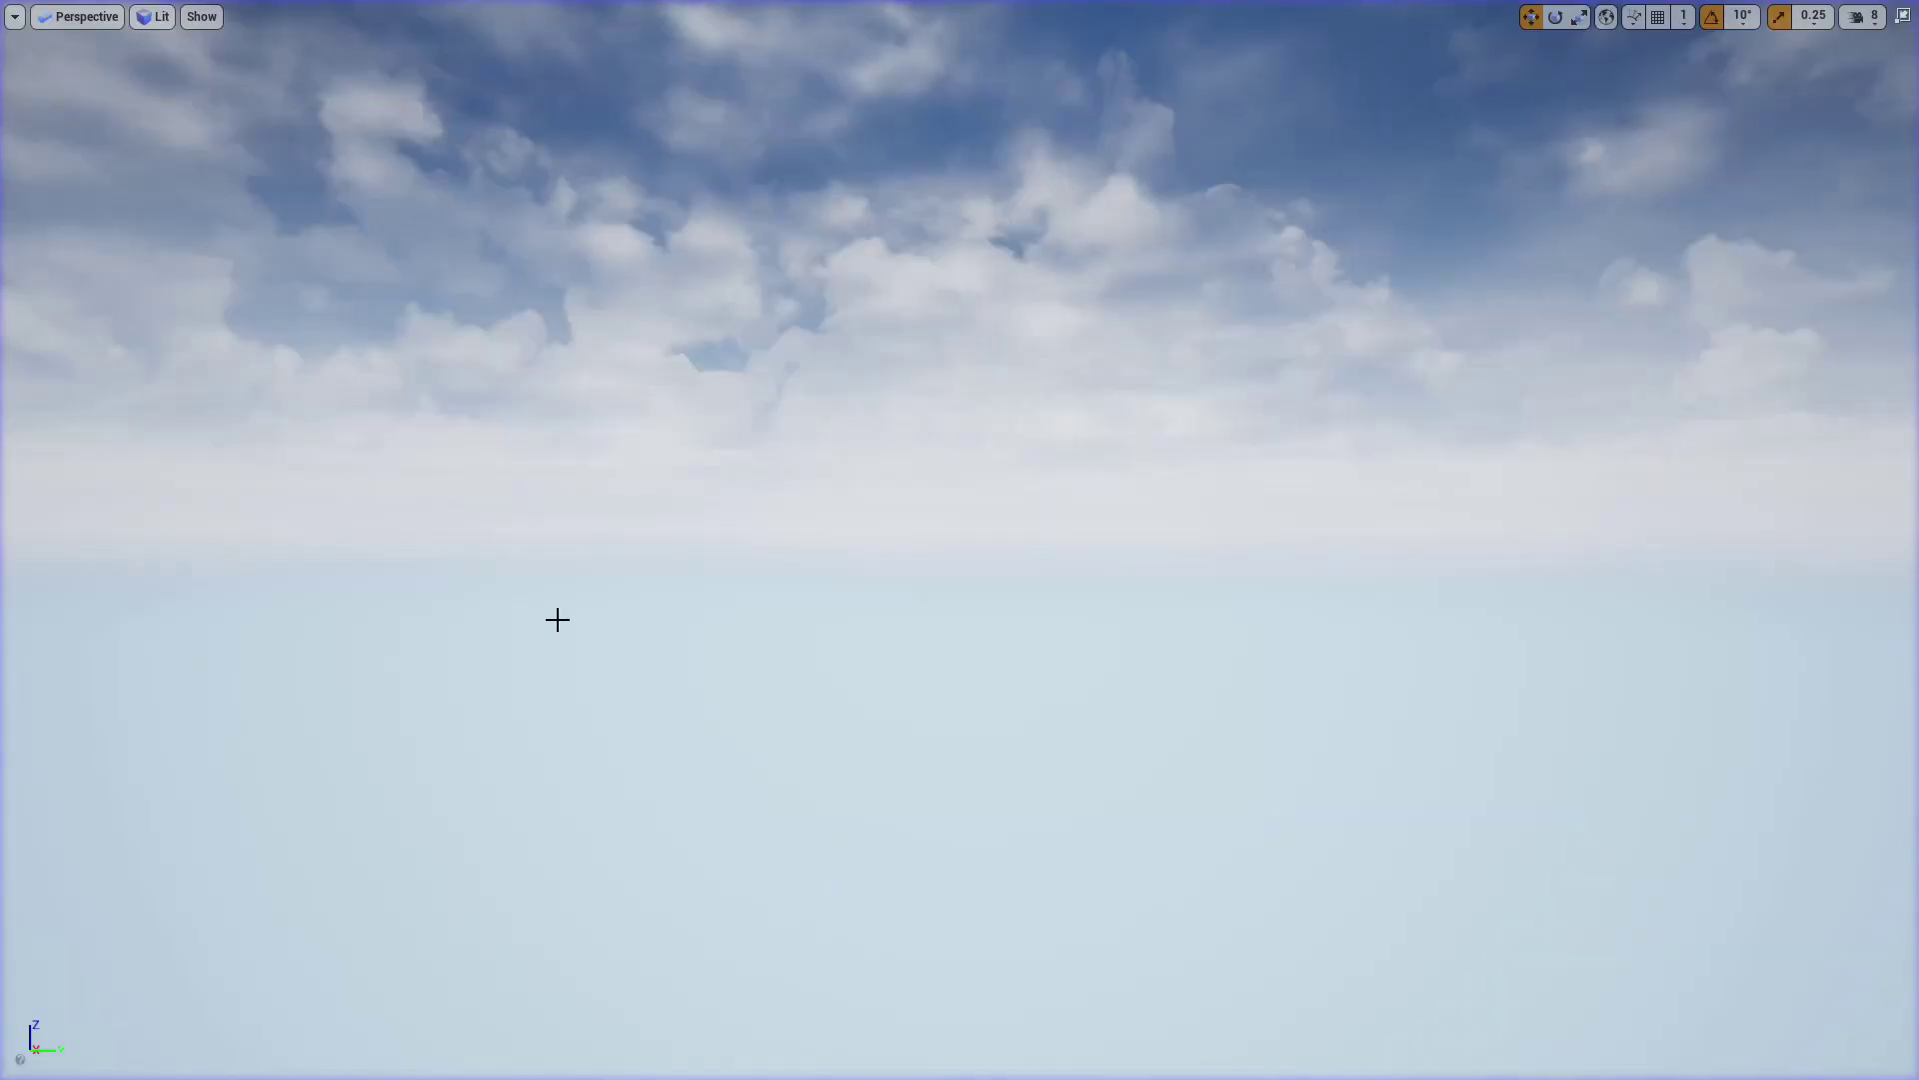